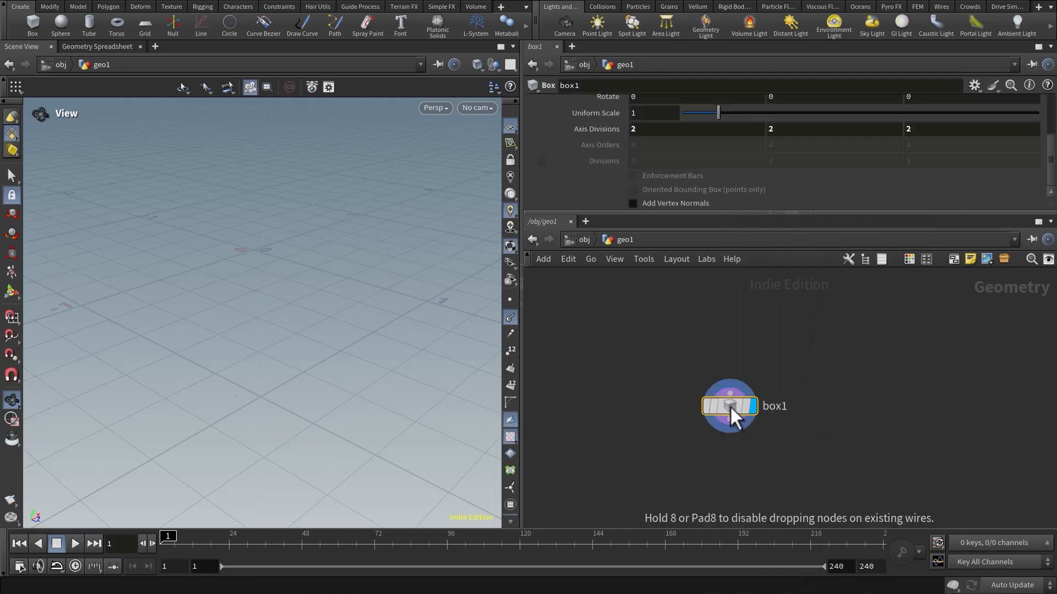
Place the box node in the network and set its uniform scale to 2.
click(729, 405)
drag(112, 210, 113, 221)
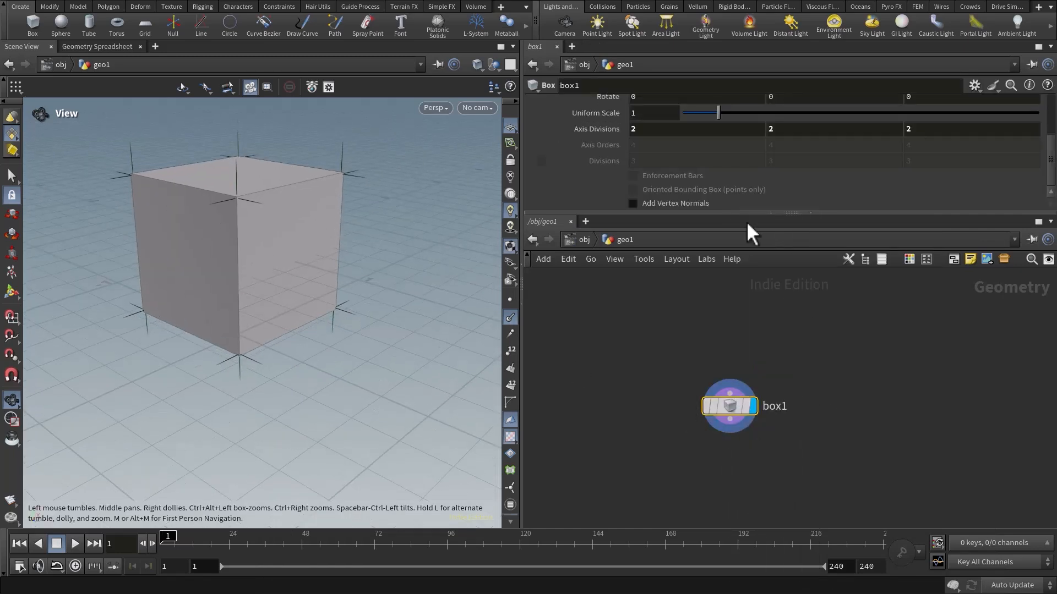
drag(738, 211, 739, 262)
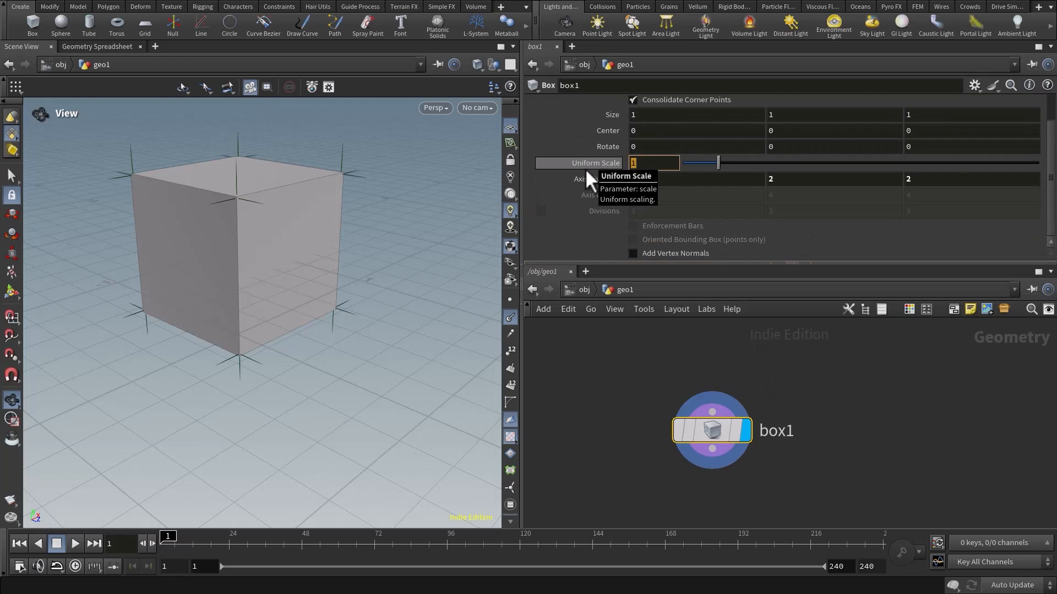
text(2)
key(Return)
Flatten the box by setting its Y size to .2.
right_drag(297, 243, 189, 266)
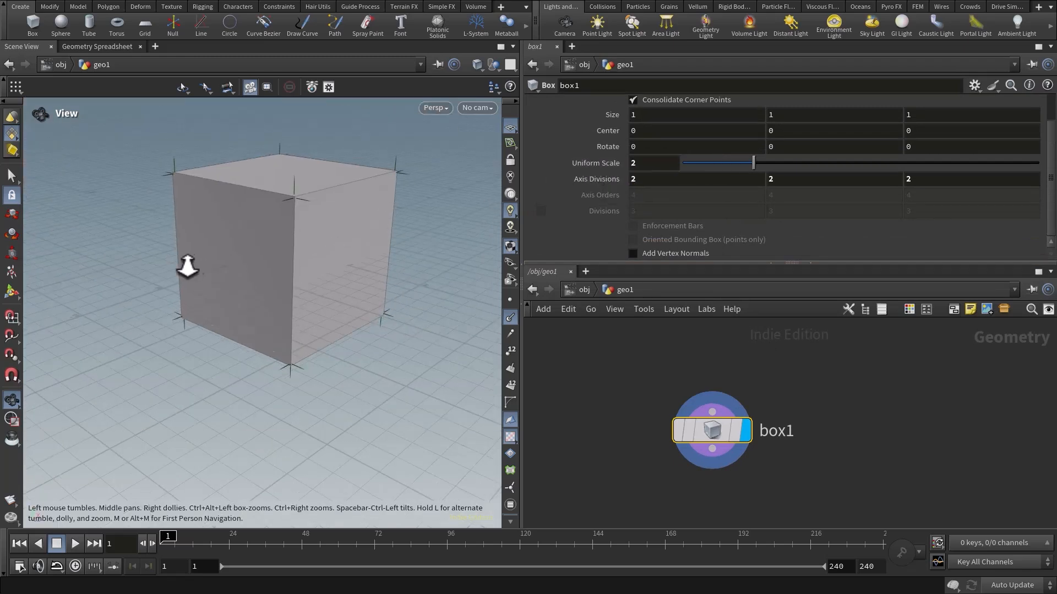
drag(189, 266, 190, 281)
scroll(675, 210, up, 2)
click(780, 154)
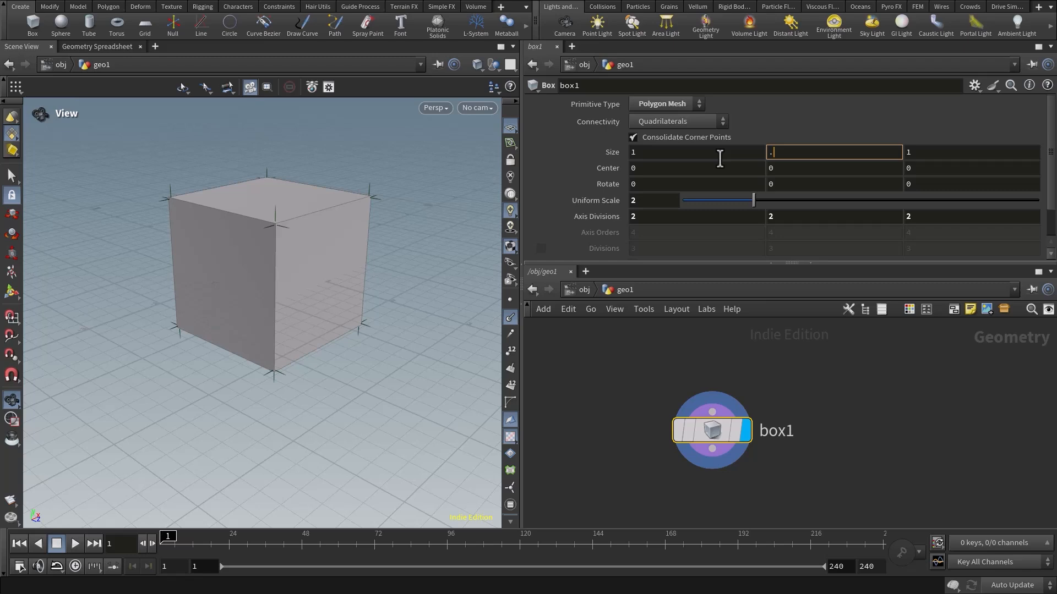
key(Return)
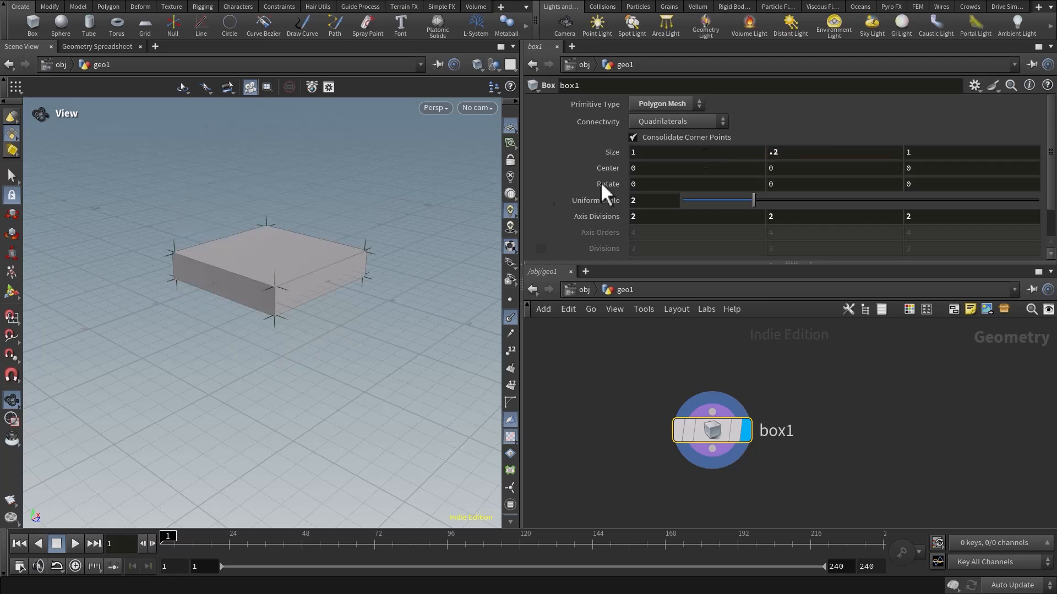
Set the box's Y axis divisions to 4 to split its sides into horizontal bands.
scroll(330, 254, up, 3)
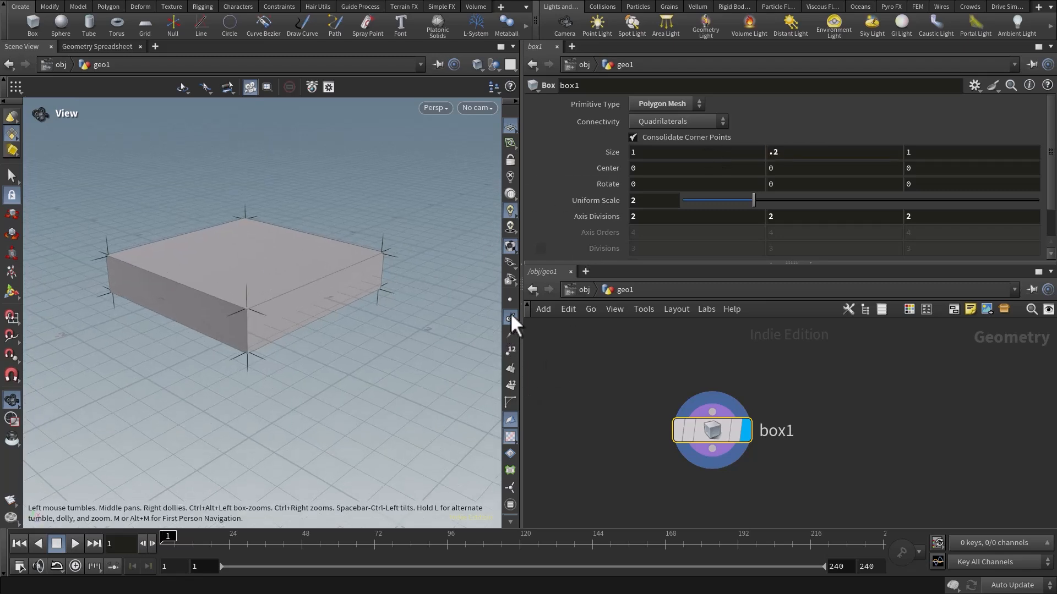
scroll(341, 322, up, 5)
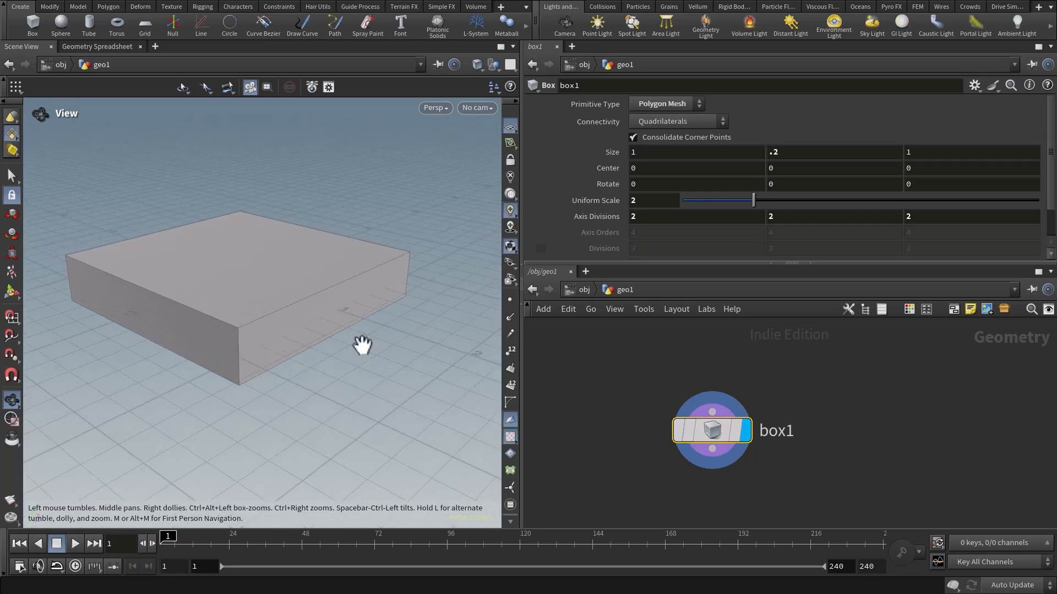
scroll(341, 311, down, 4)
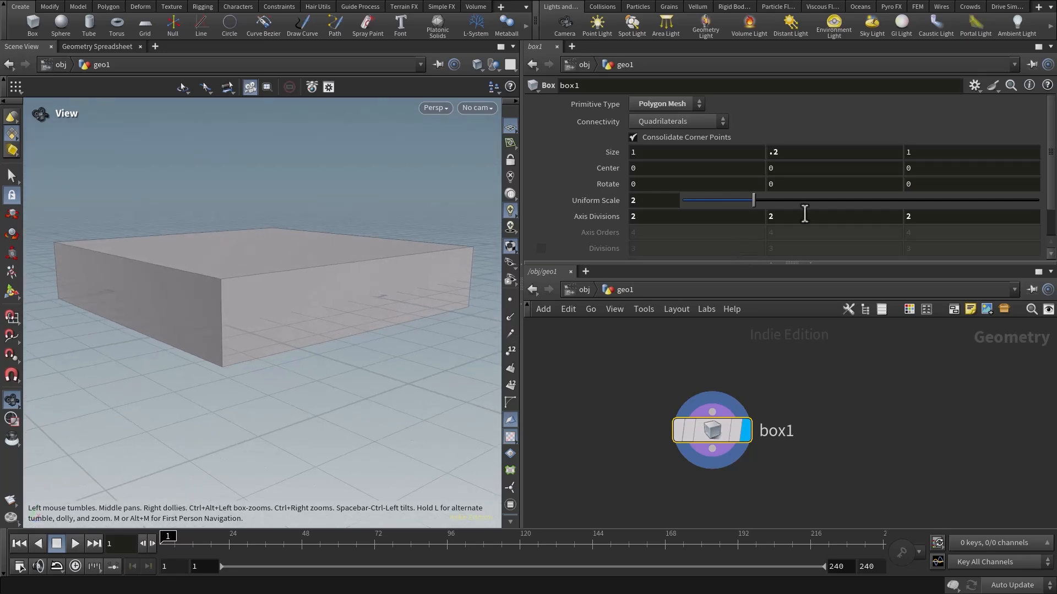
click(784, 217)
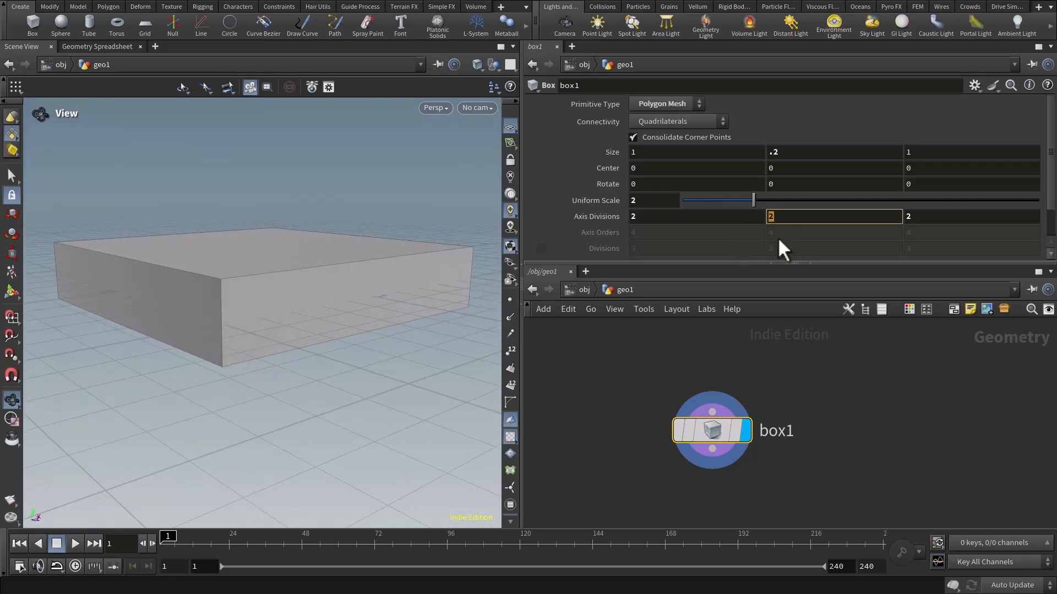
text(4)
key(Return)
scroll(349, 316, up, 3)
scroll(324, 358, down, 2)
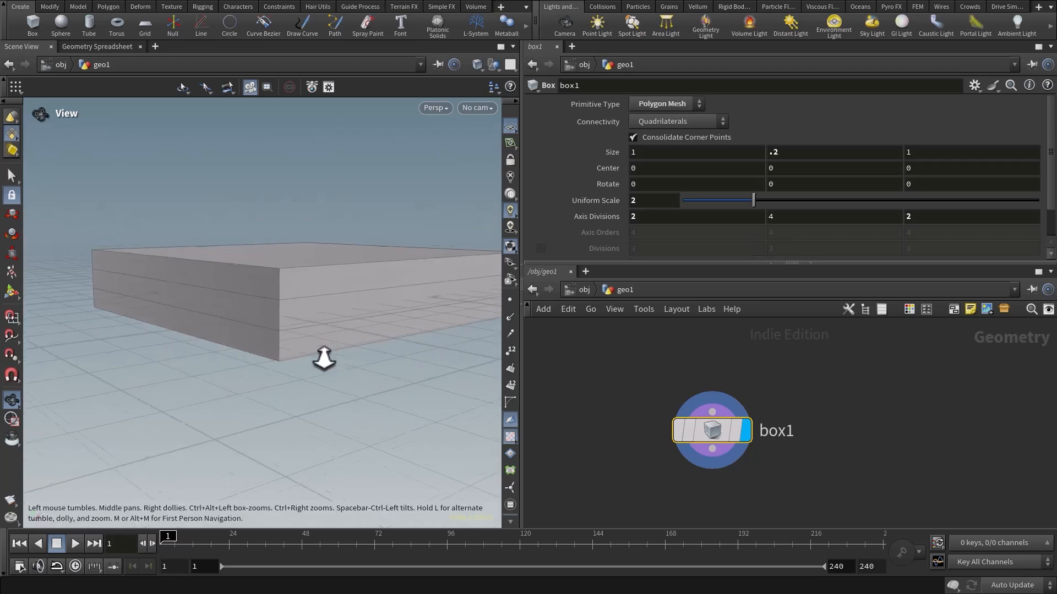
scroll(323, 358, down, 3)
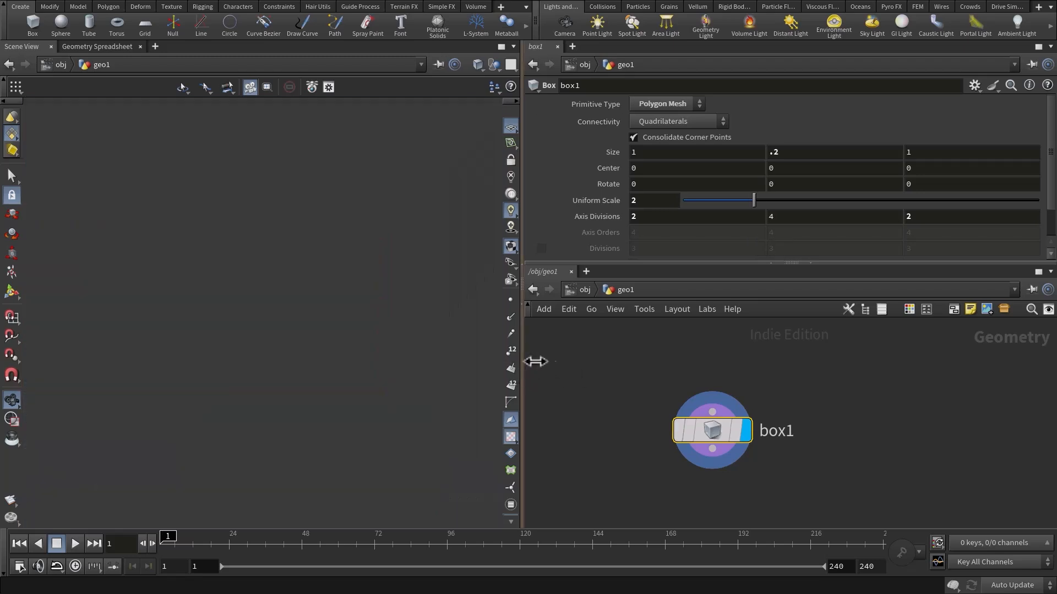
Select the full loop of middle side faces around the box and delete it with a Blast node.
drag(535, 362, 585, 361)
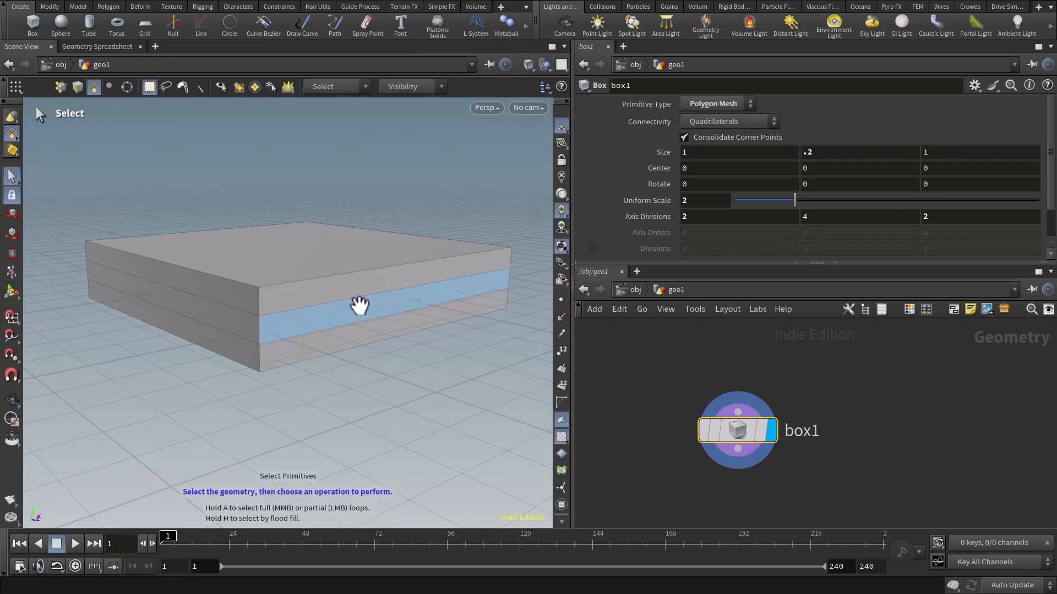
click(359, 306)
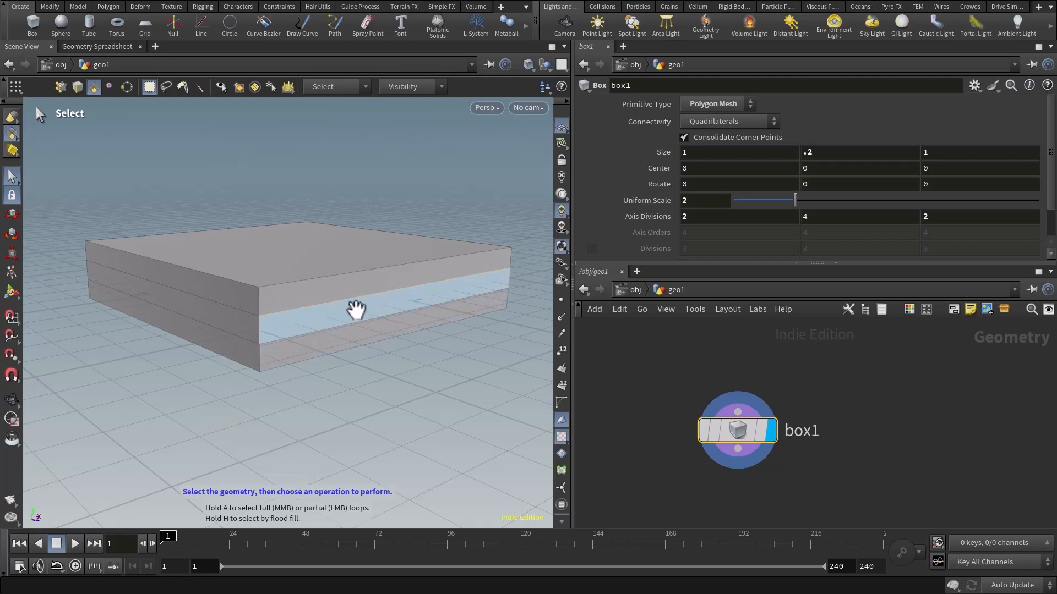
key(a)
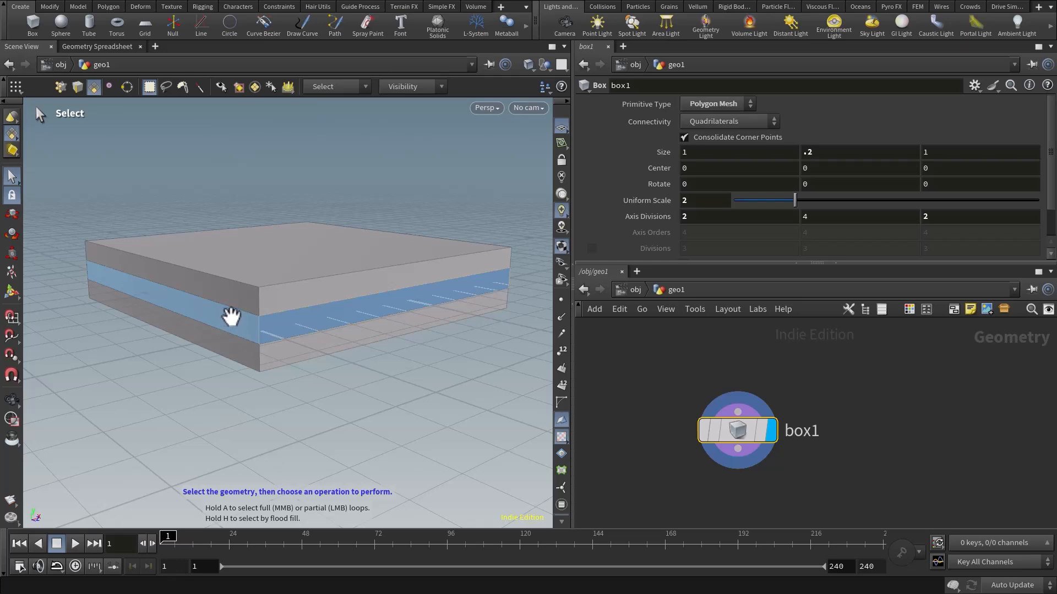
middle_click(231, 317)
alt+drag(300, 318, 347, 316)
middle_drag(346, 316, 413, 295)
key(s)
key(Delete)
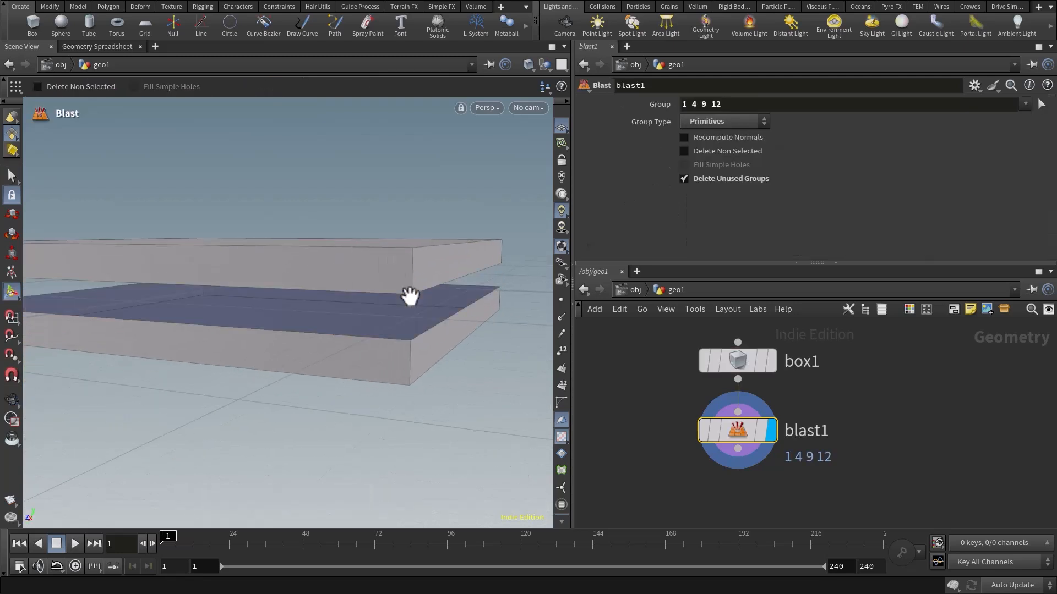
alt+right_drag(410, 296, 316, 352)
alt+drag(316, 352, 291, 352)
Invert the Blast with Delete Non Selected so only the middle face loop is kept.
drag(749, 432, 819, 469)
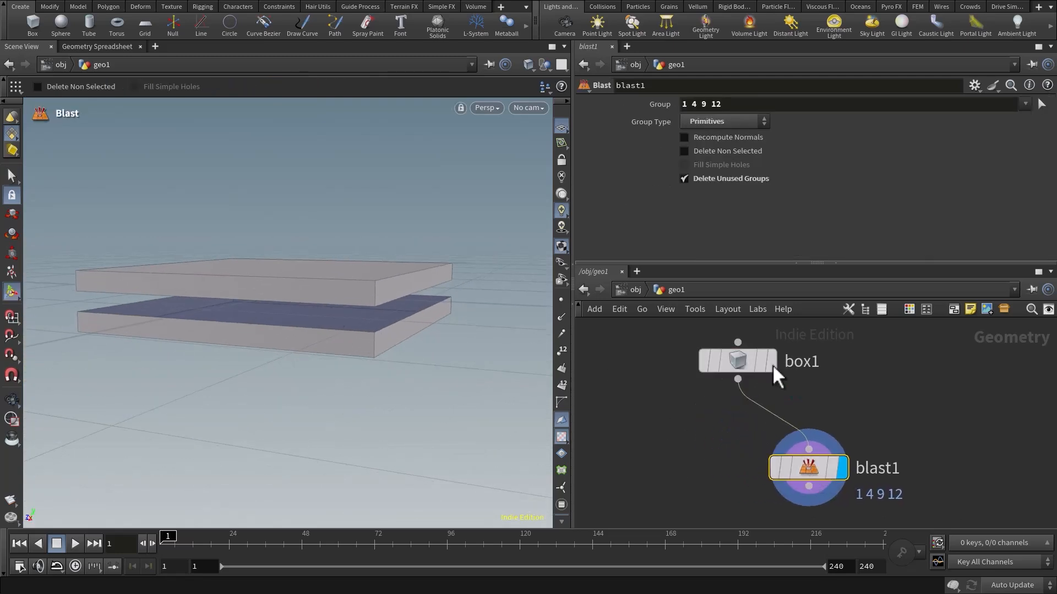
click(684, 150)
key(Escape)
drag(479, 229, 330, 302)
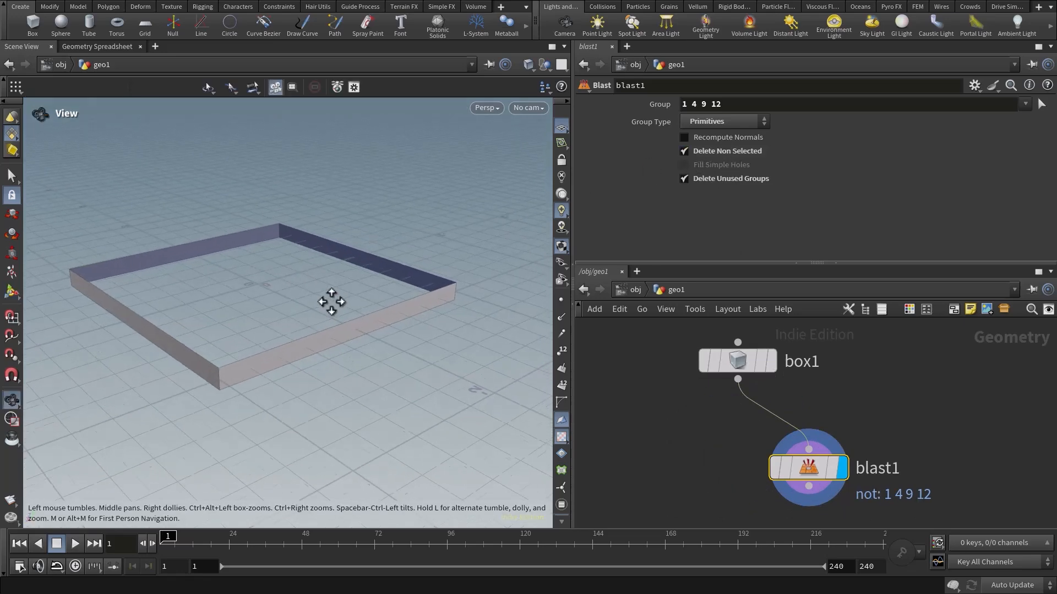
alt+right_drag(330, 301, 342, 321)
alt+middle_drag(341, 322, 362, 283)
Delete the Blast node from the network, leaving the box node on its own.
drag(715, 442, 907, 502)
key(Delete)
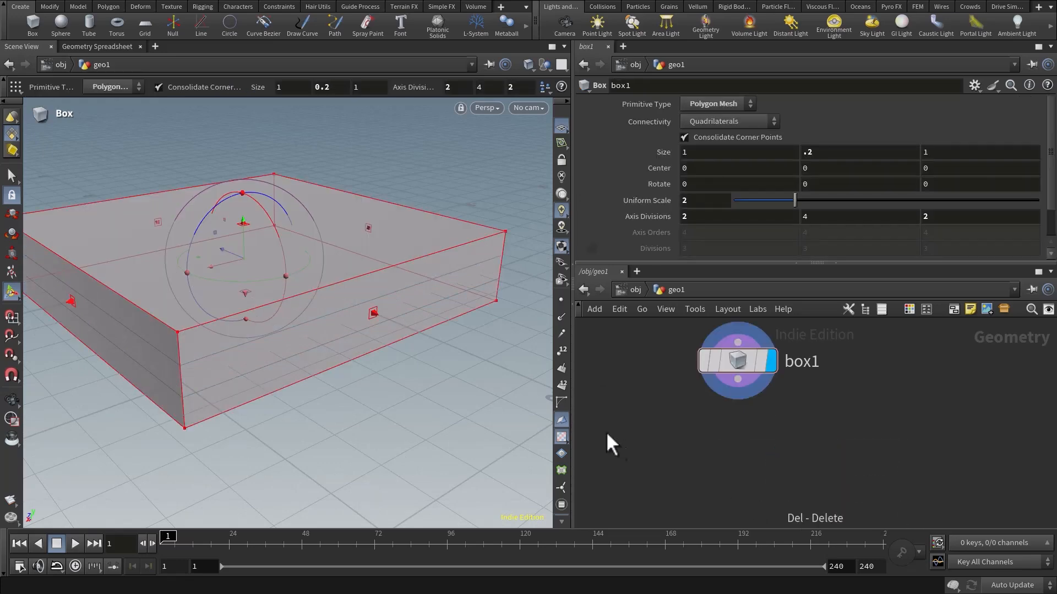
alt+drag(363, 373, 353, 333)
alt+middle_drag(354, 333, 381, 331)
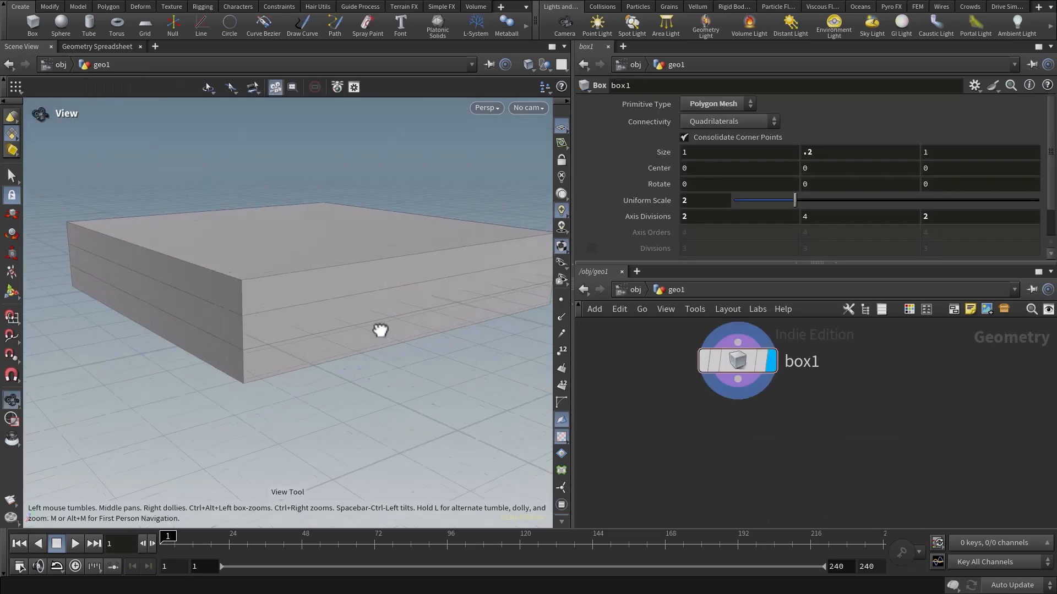
alt+drag(381, 330, 376, 316)
alt+right_drag(474, 333, 335, 334)
mouse_move(335, 334)
alt+middle_down()
mouse_move(345, 344)
mouse_move(326, 341)
alt+middle_up()
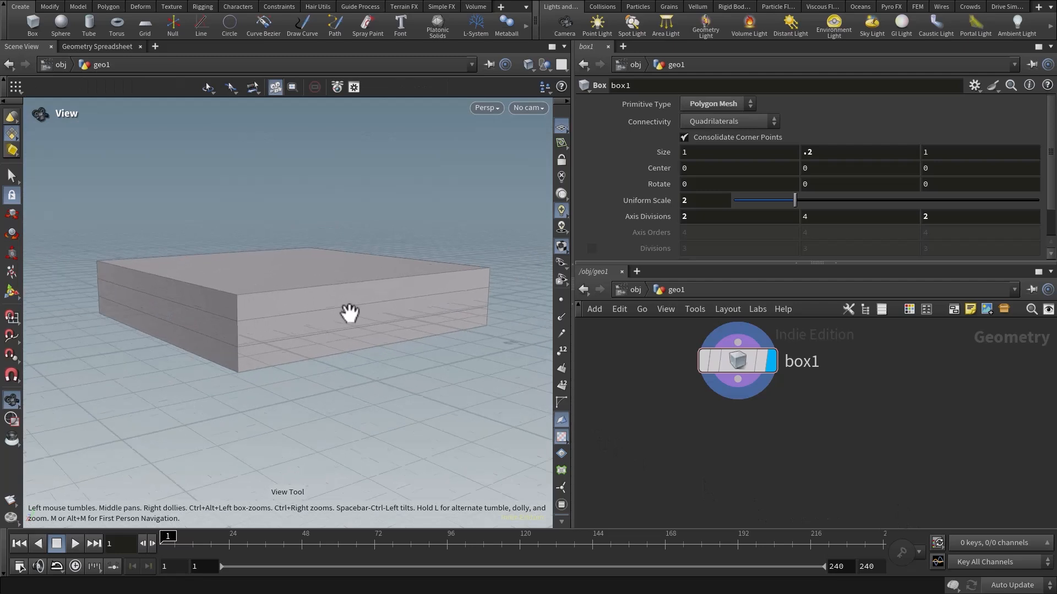
right_drag(349, 313, 358, 328)
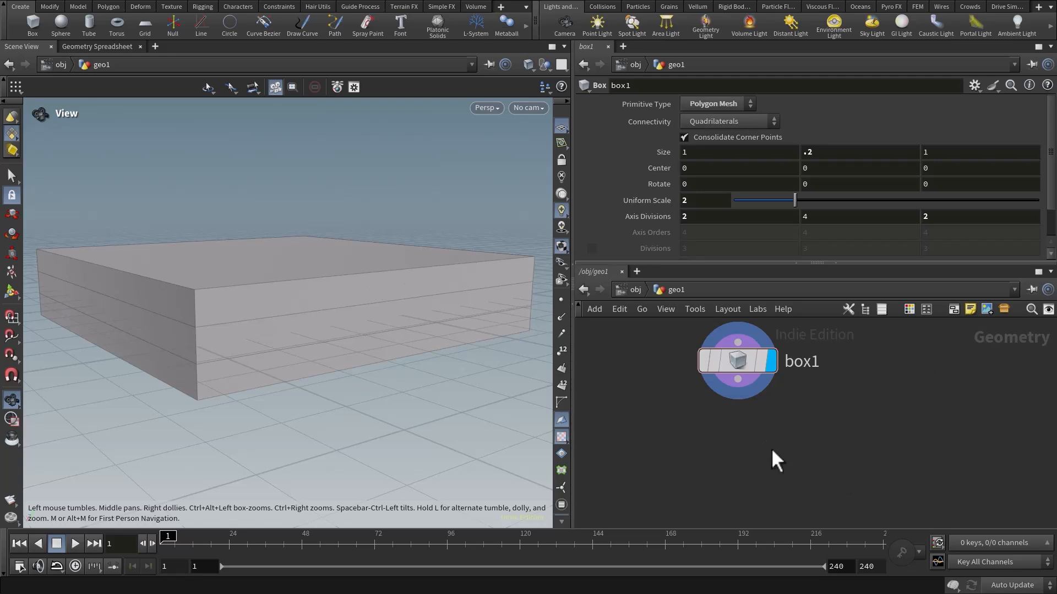
Enlarge the network editor and reposition the box node to make room below it.
drag(740, 359, 805, 347)
drag(802, 263, 792, 212)
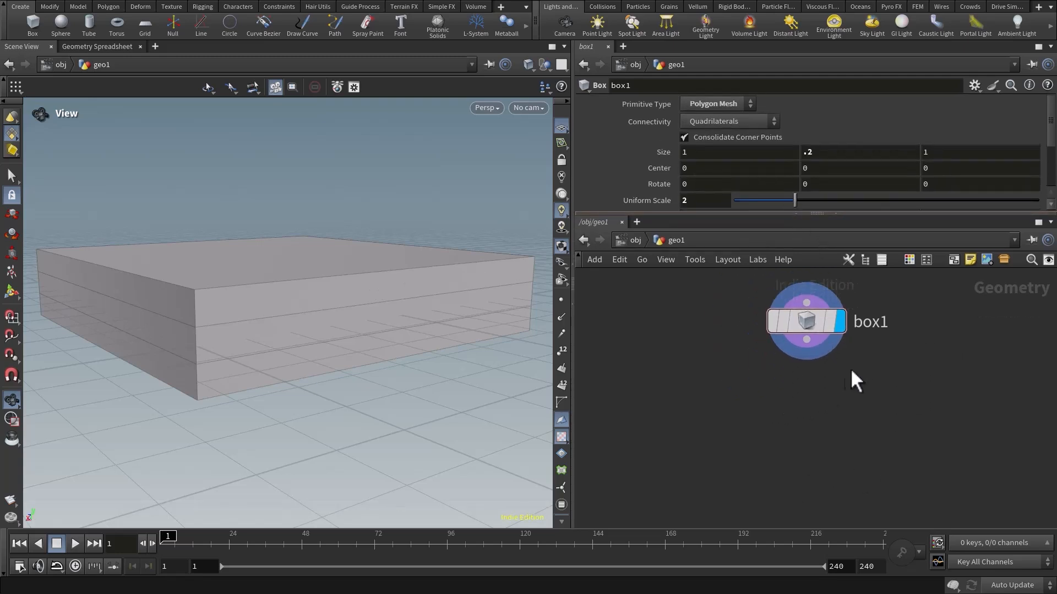
middle_drag(827, 369, 753, 372)
drag(735, 318, 737, 323)
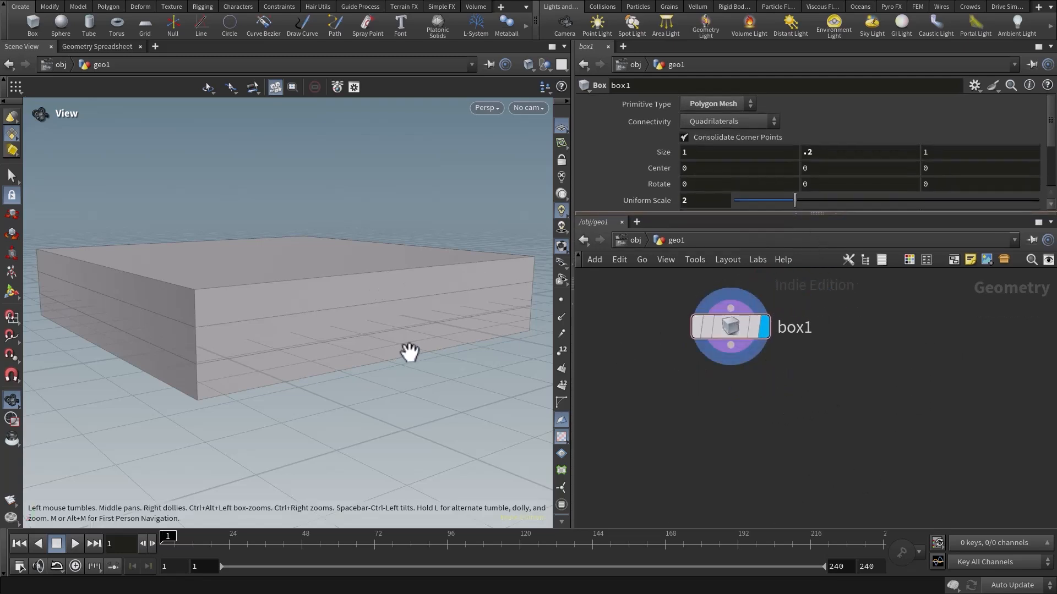
middle_drag(343, 314, 355, 318)
drag(355, 311, 360, 312)
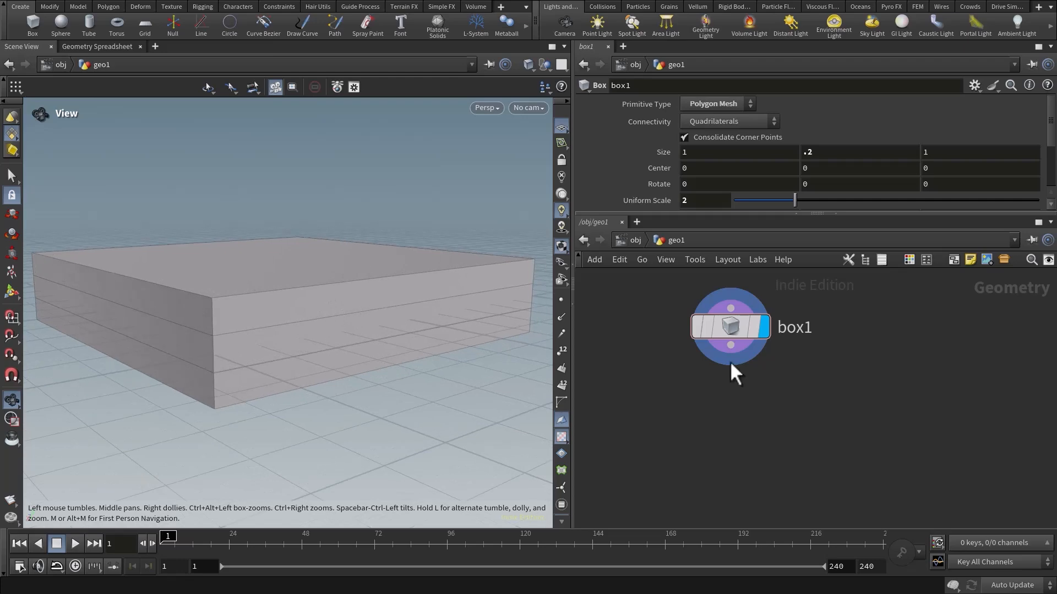
middle_drag(764, 421, 772, 398)
Wire a Group Create node to the box node's output, display it and place it below the box node.
click(741, 329)
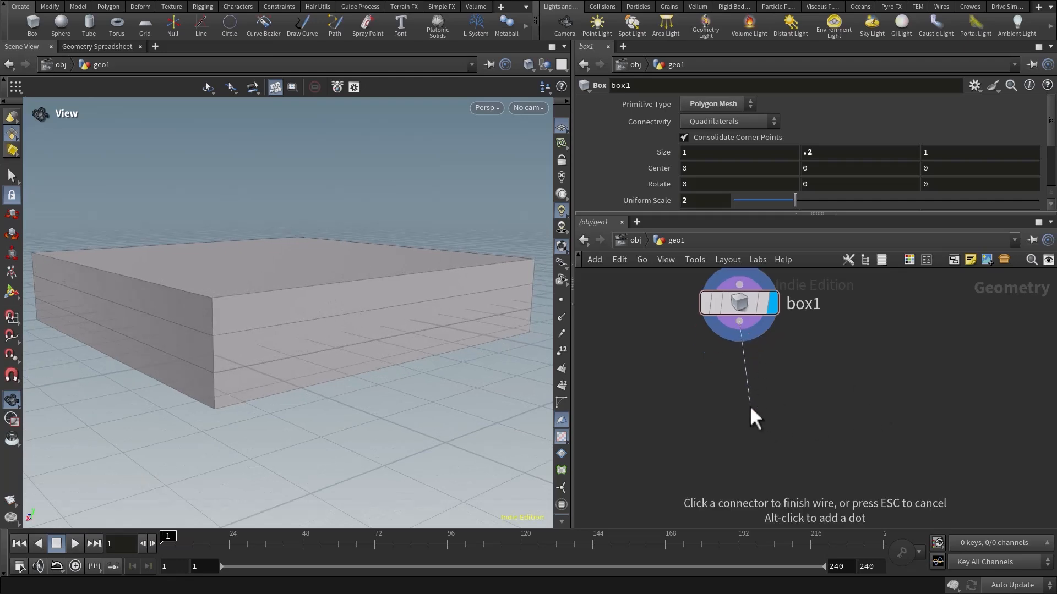
click(749, 407)
text(group)
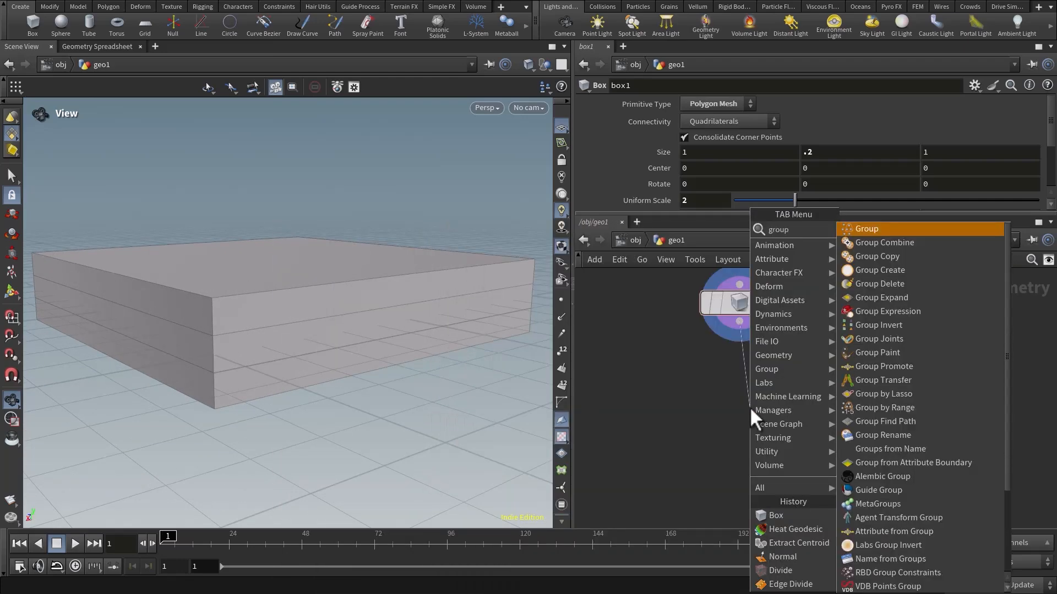
key(Return)
click(750, 407)
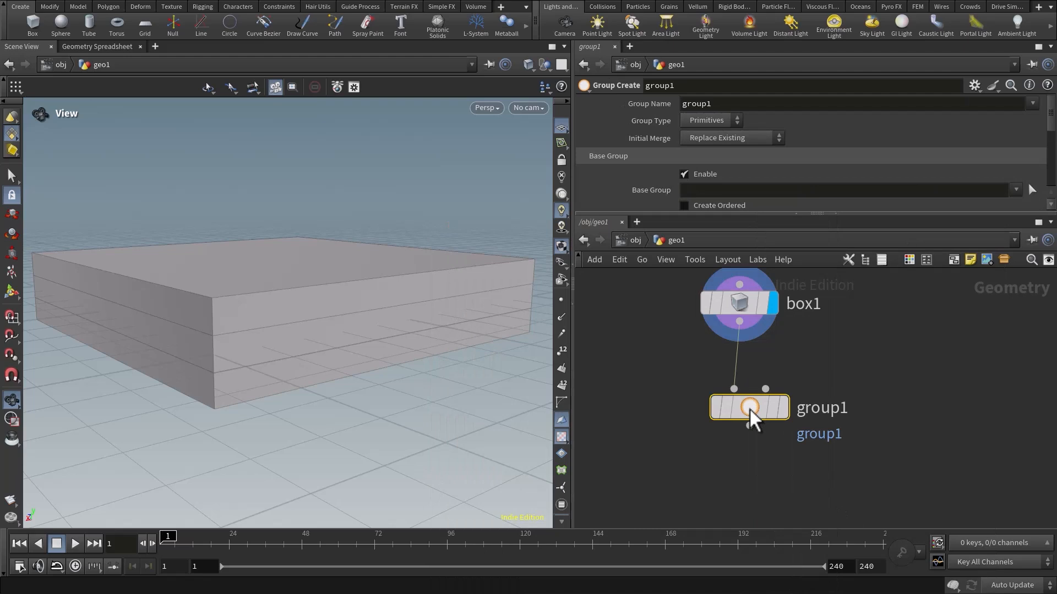
click(785, 407)
drag(750, 407, 755, 381)
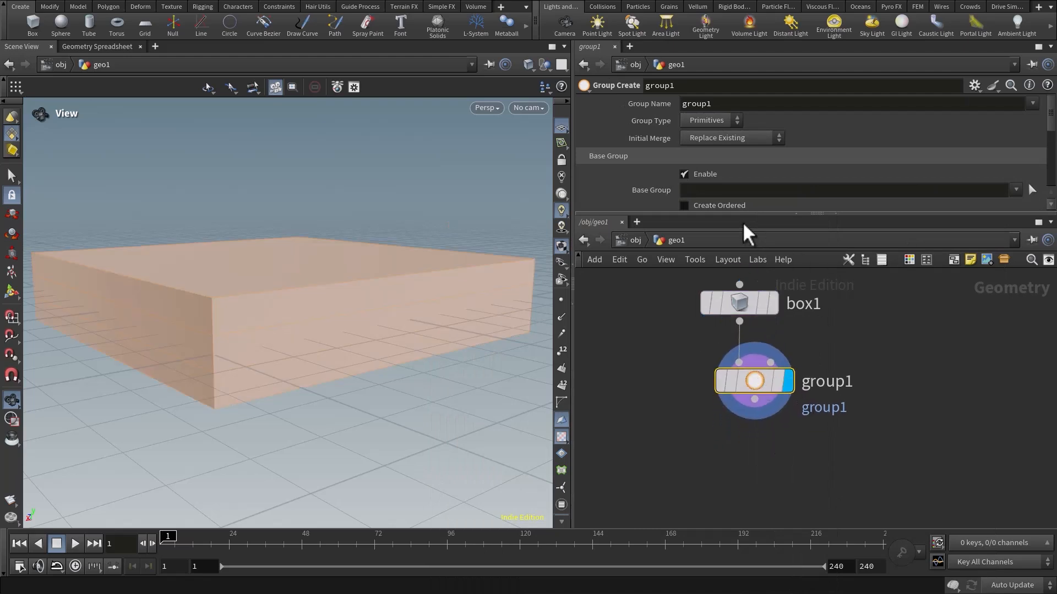
Disable the Base Group on the group node and enable Keep in Bounding Regions with a bounding box.
drag(743, 214, 743, 289)
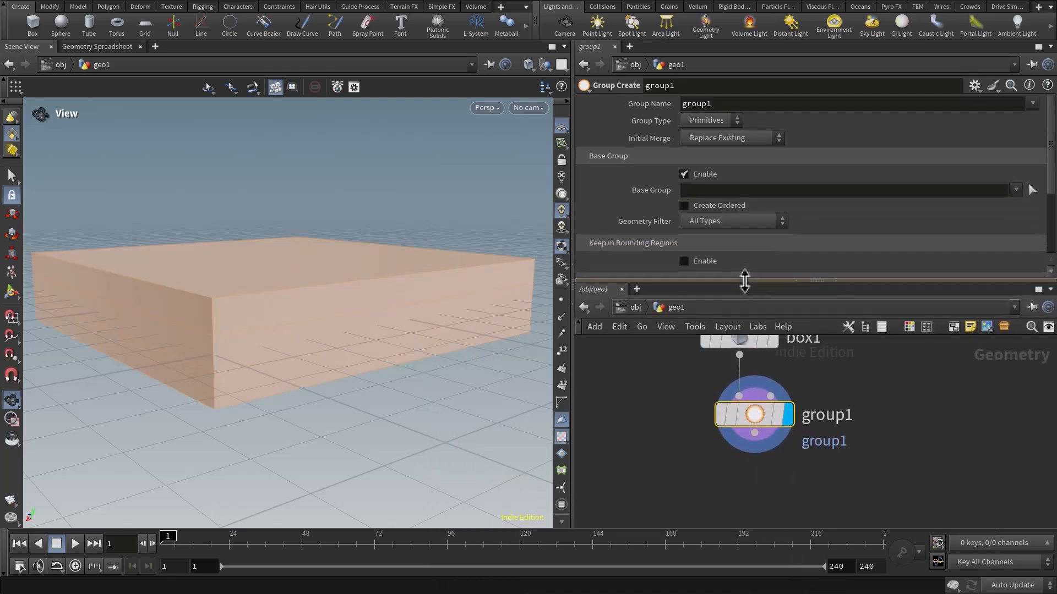
double_click(735, 104)
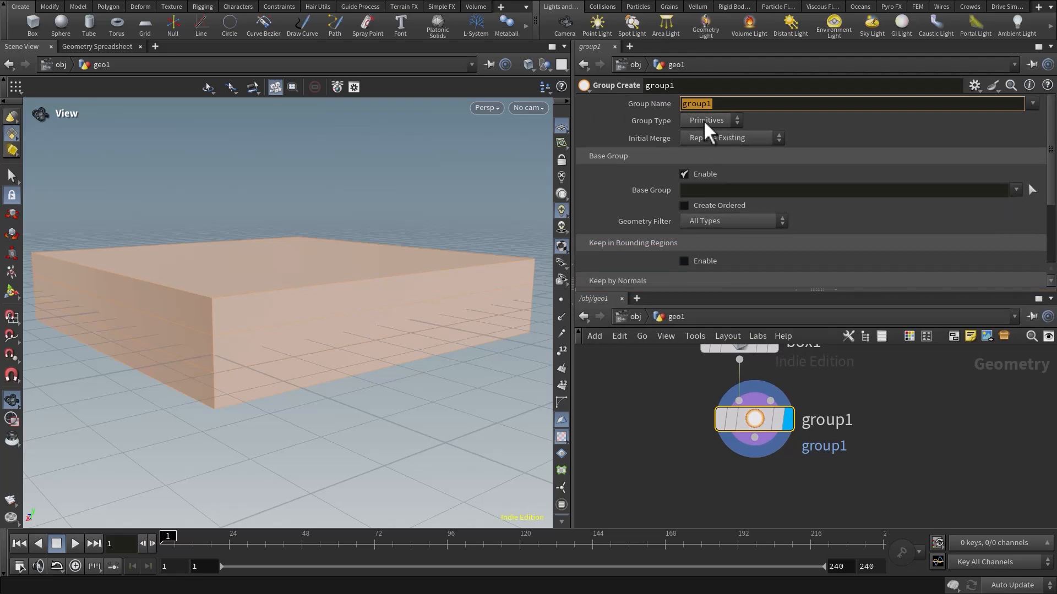
drag(674, 393, 841, 471)
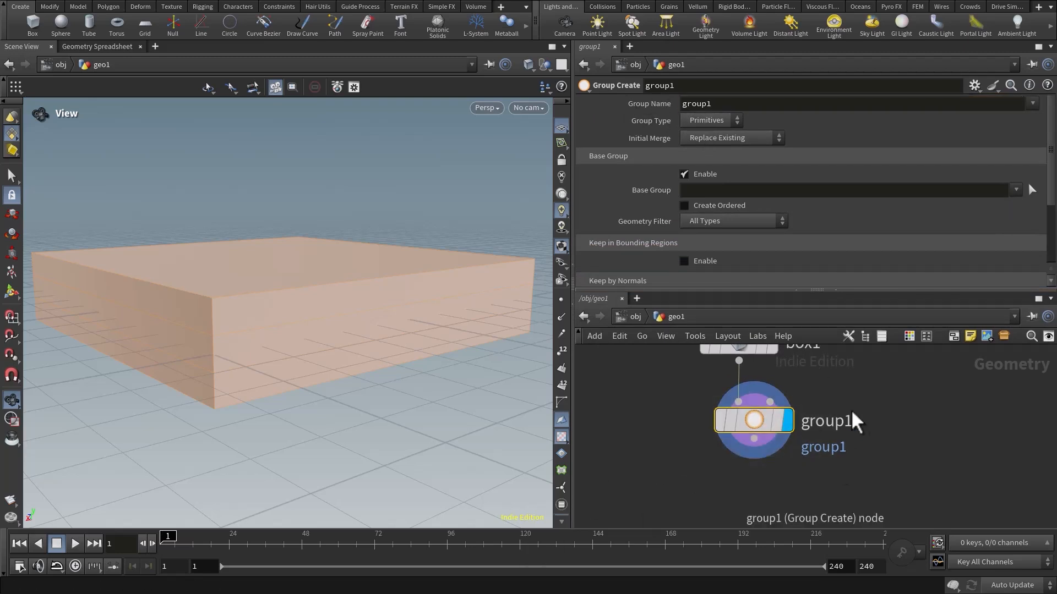
click(683, 174)
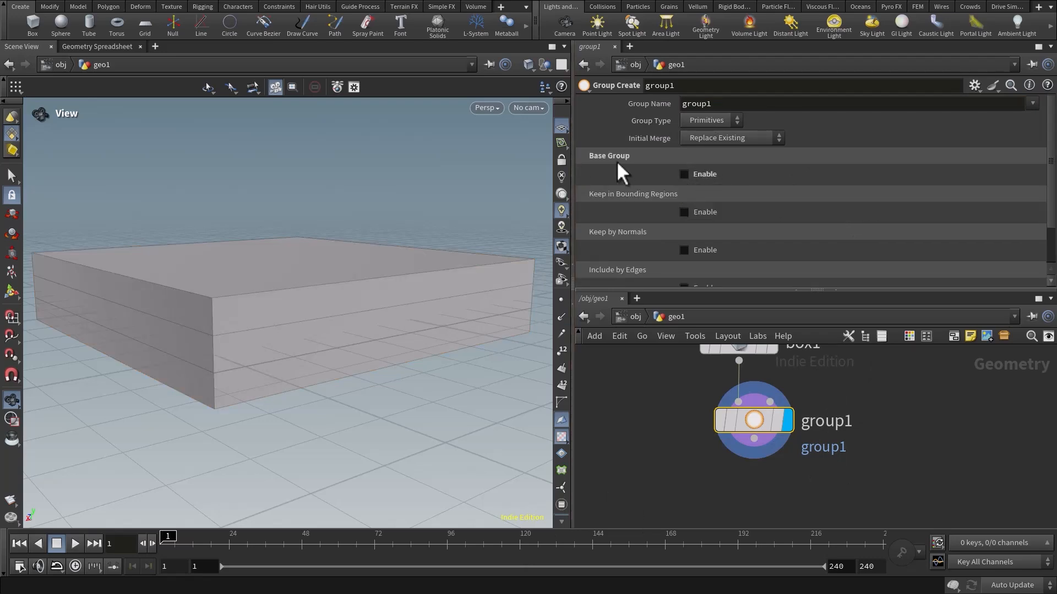
click(684, 212)
scroll(309, 363, down, 3)
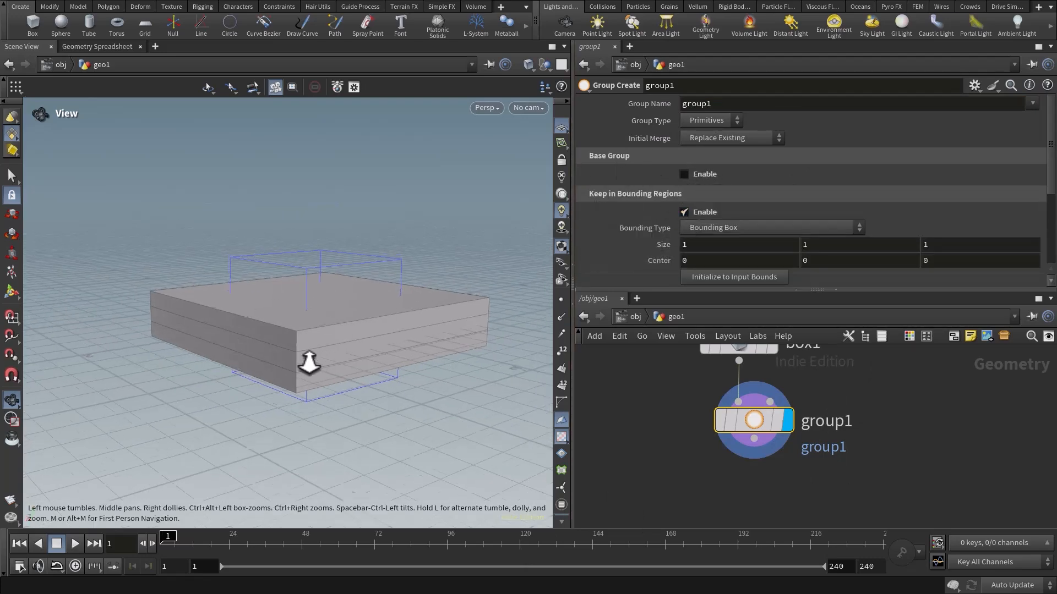
drag(309, 363, 328, 394)
right_drag(328, 394, 435, 352)
drag(435, 353, 404, 278)
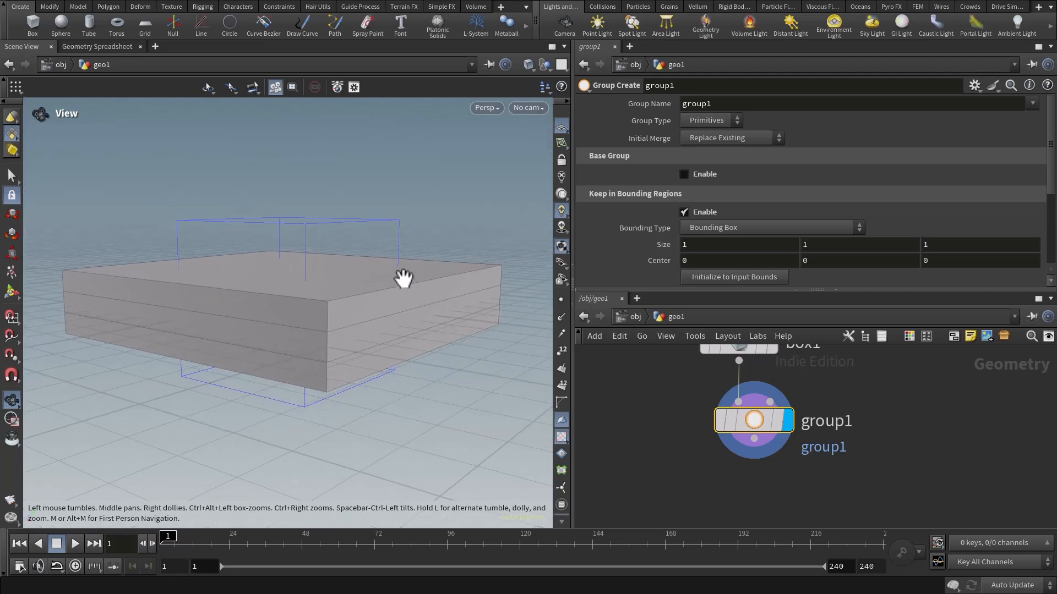
drag(573, 365, 636, 364)
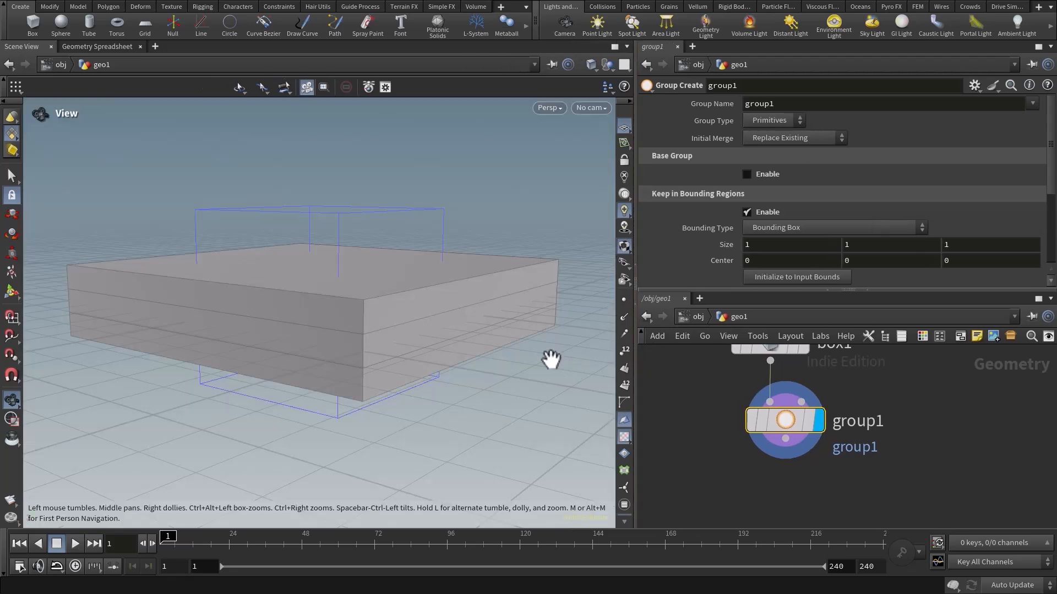
Widen and heighten the parameter pane so more of the Group Create settings are shown.
right_drag(545, 360, 370, 339)
drag(393, 347, 431, 347)
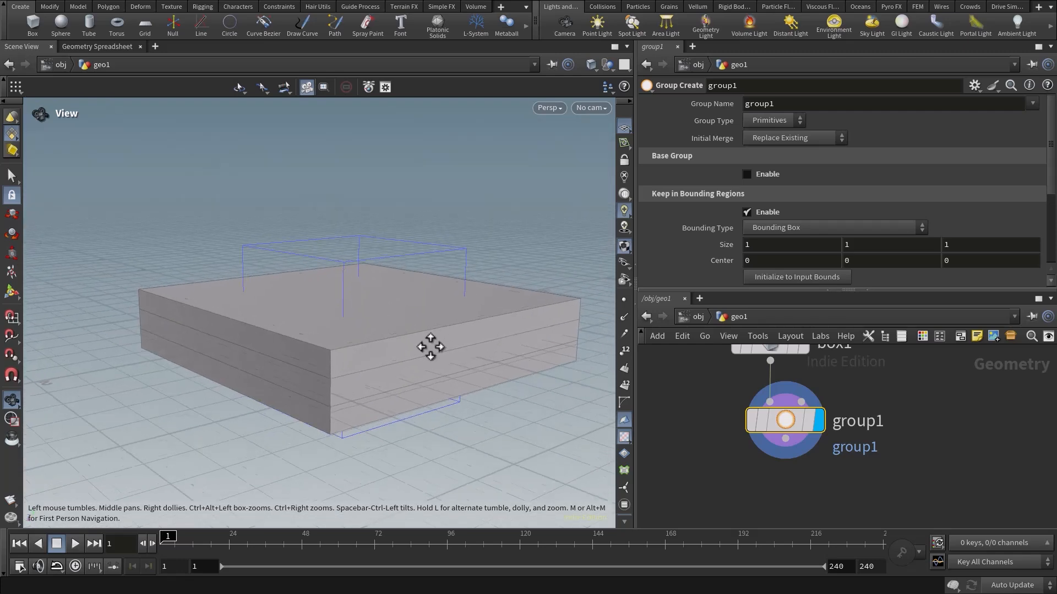
middle_drag(431, 347, 433, 337)
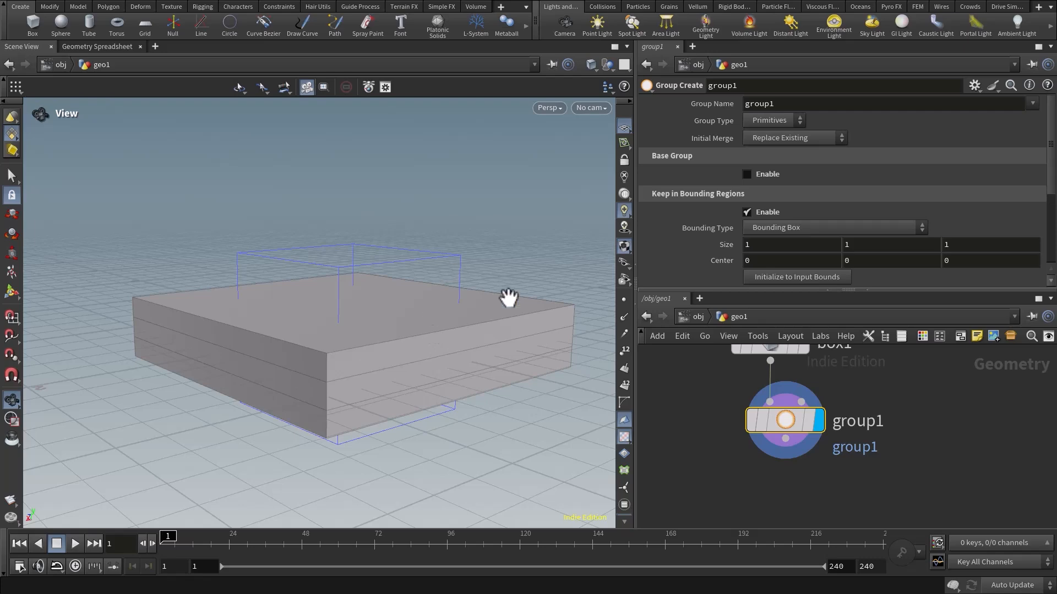
drag(748, 294, 748, 335)
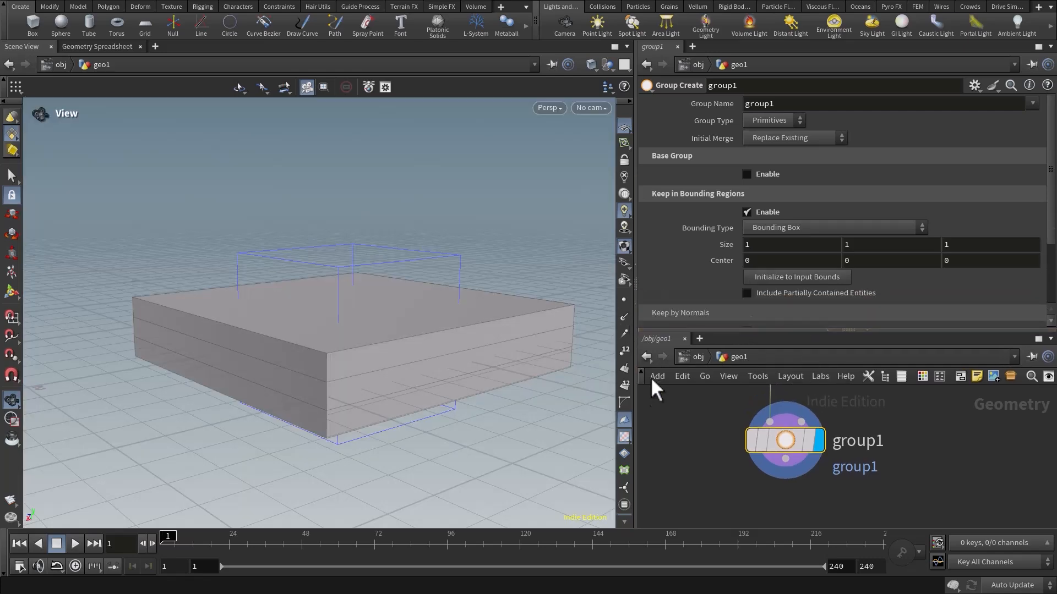
drag(634, 397, 574, 395)
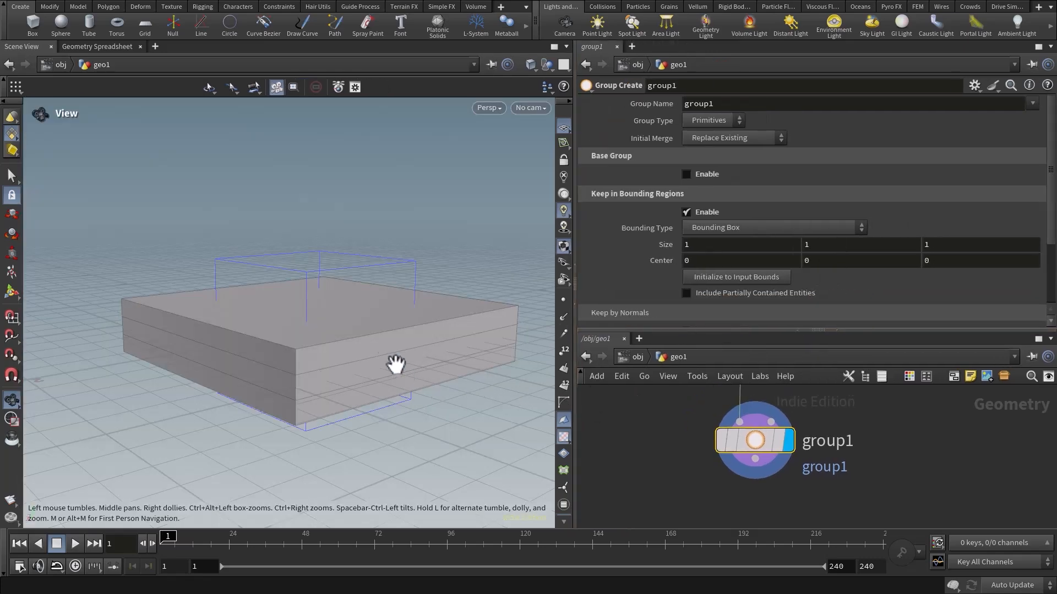
drag(349, 324, 346, 358)
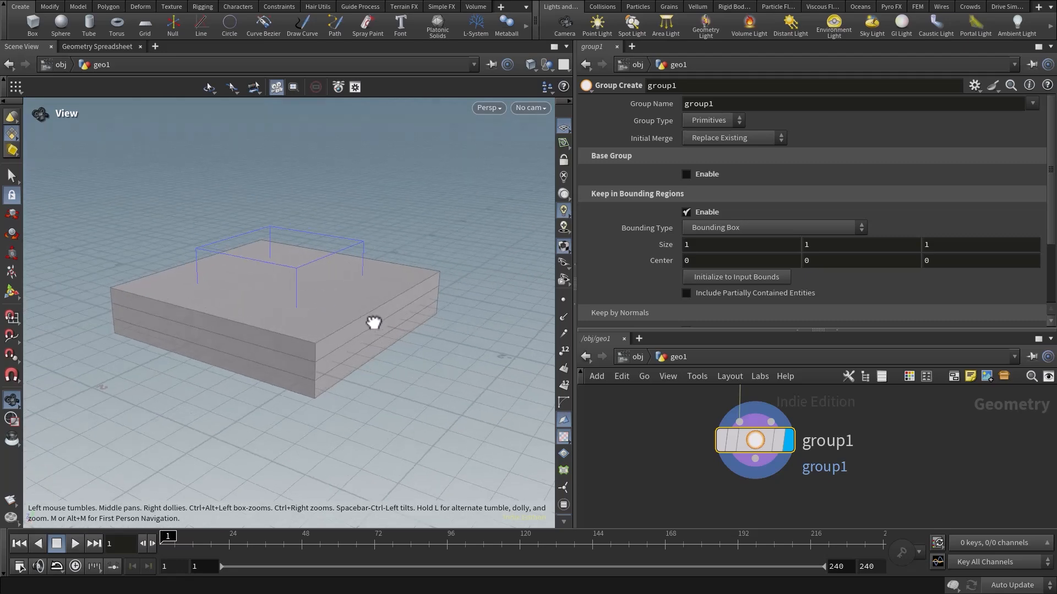
drag(309, 255, 369, 331)
drag(729, 330, 729, 355)
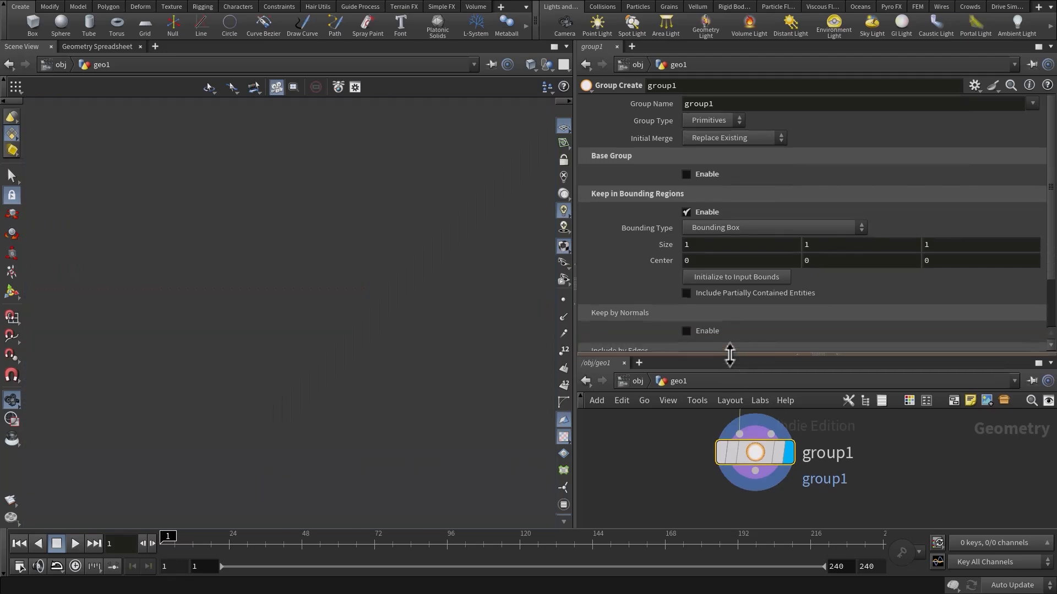
Set the bounding region's X size to the expression bbox(0,D_XSIZE) and check how the region fits the box.
click(725, 249)
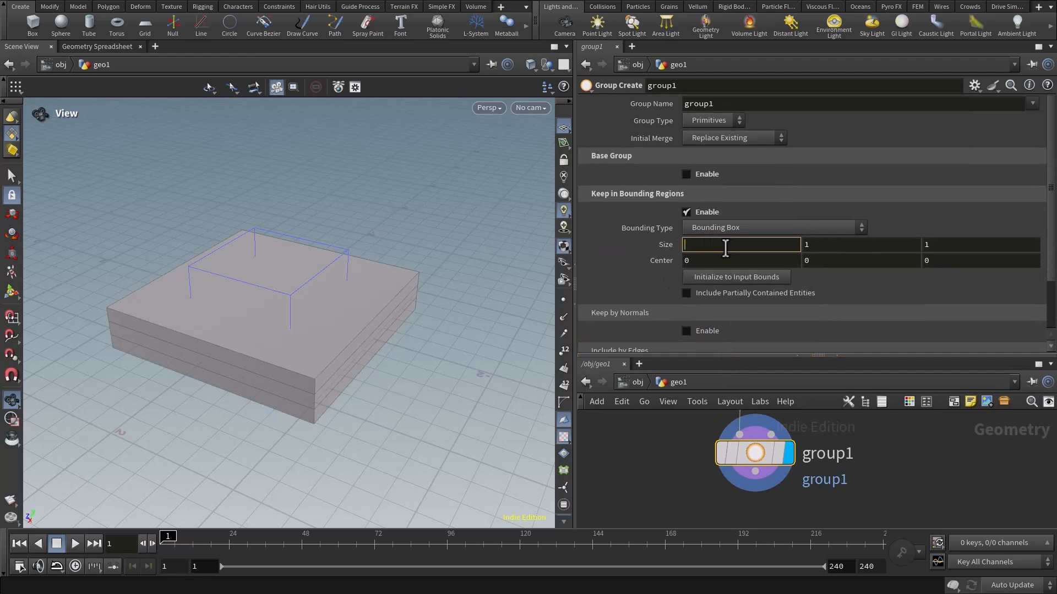
text(bbox)
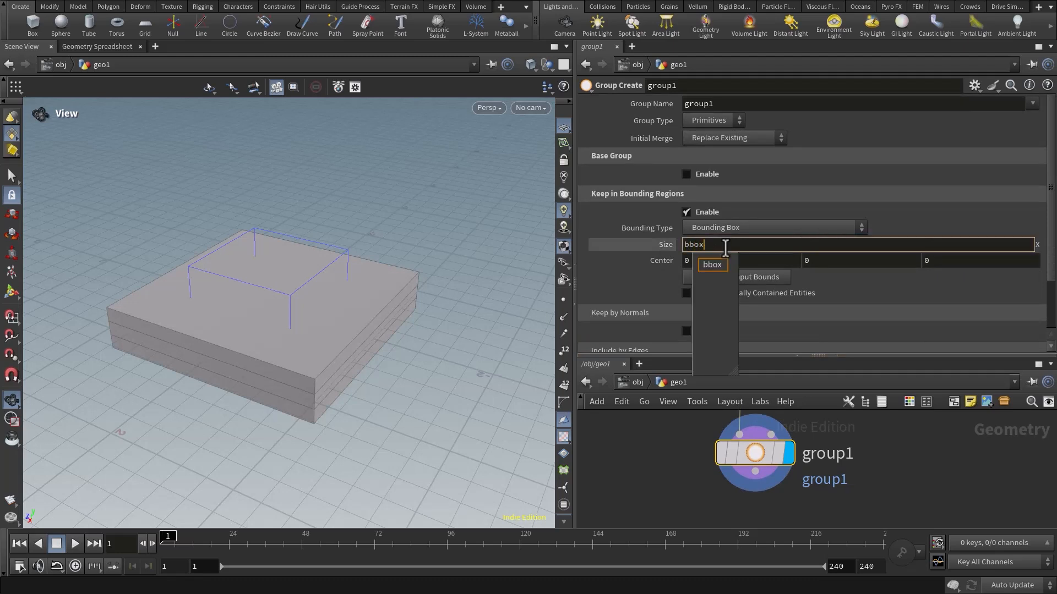
text(())
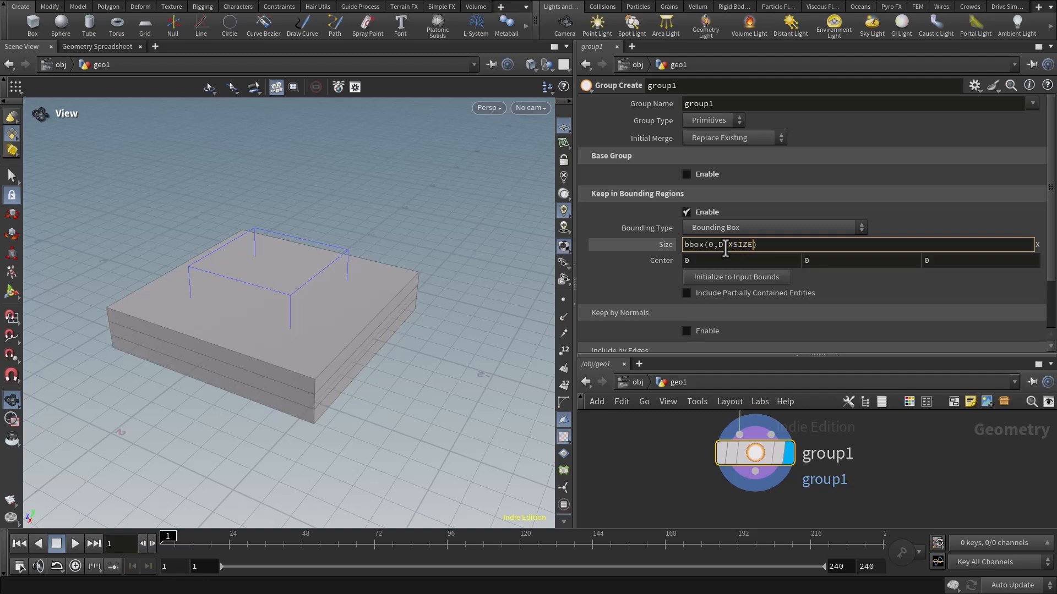
key(Return)
drag(246, 141, 290, 358)
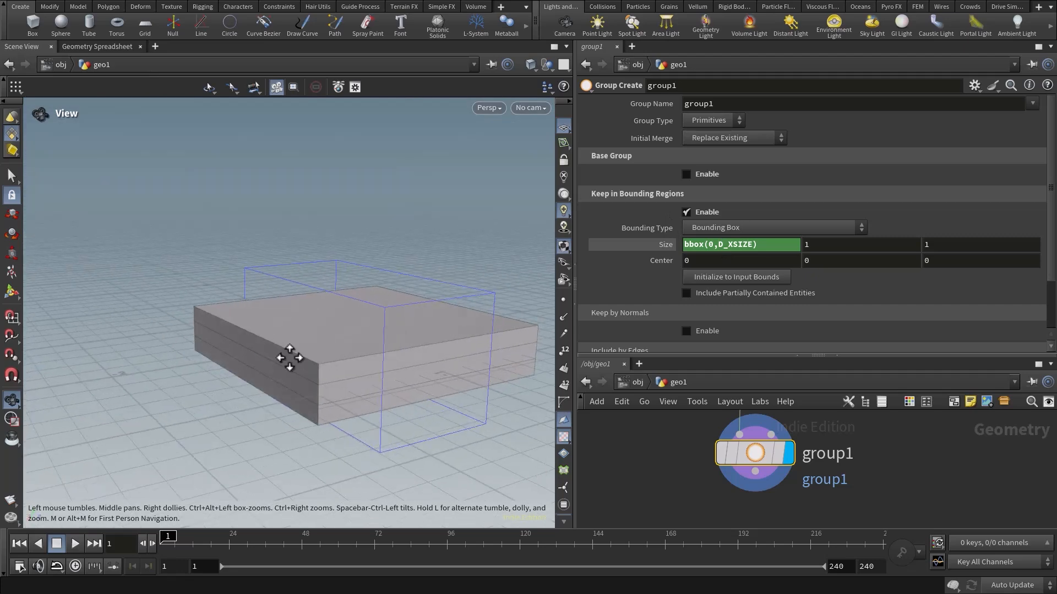
middle_drag(290, 358, 273, 309)
drag(272, 308, 285, 332)
middle_drag(355, 335, 351, 341)
drag(352, 342, 449, 324)
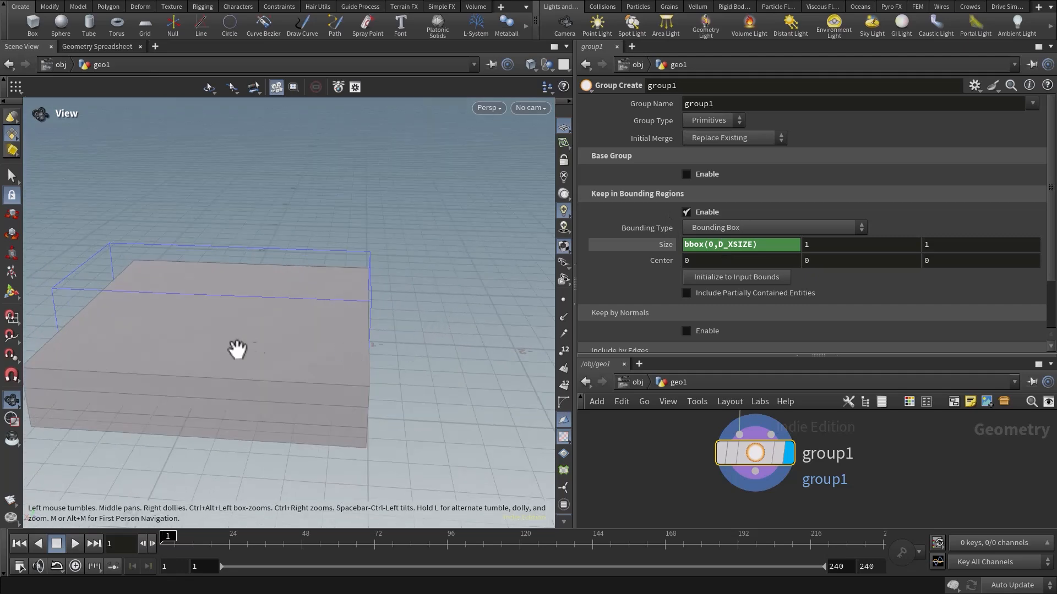
middle_drag(237, 350, 302, 302)
drag(302, 302, 351, 333)
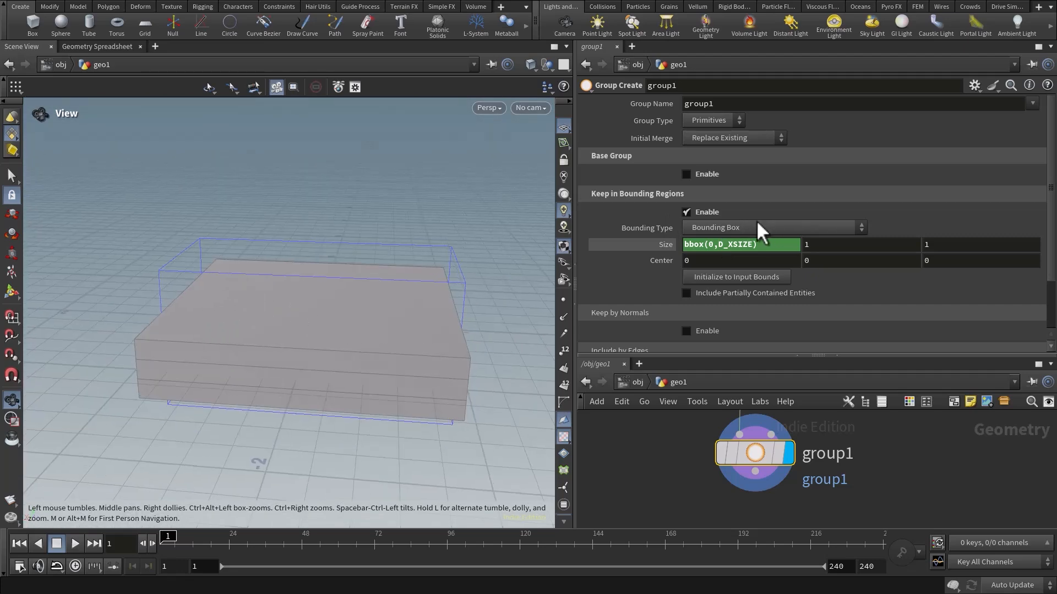
Copy the X size expression to the bounding region's Y size and change it to bbox(0,D_YSIZE).
click(665, 245)
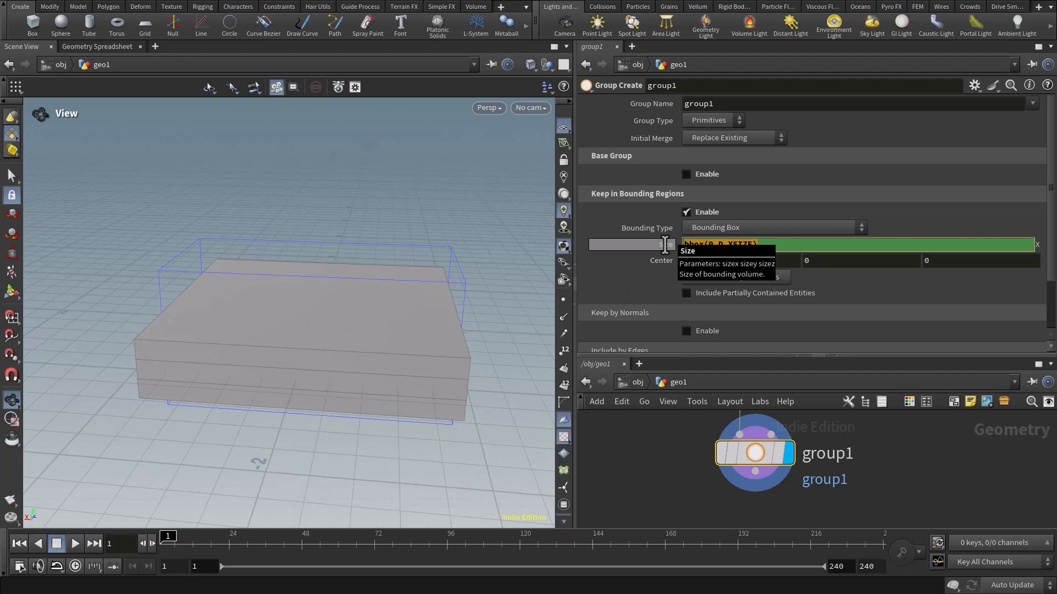
click(788, 336)
click(807, 246)
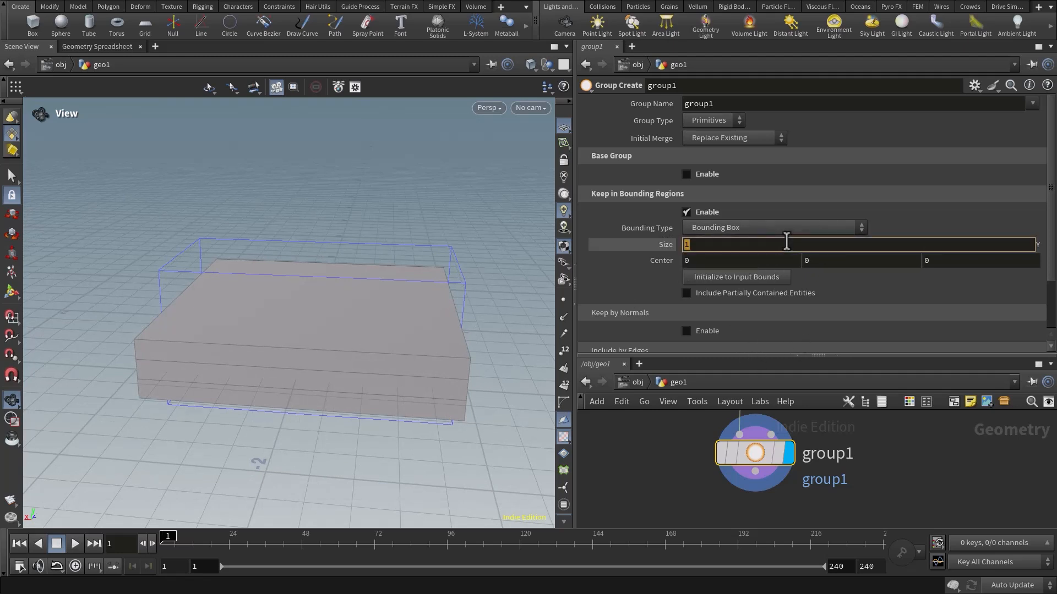
text(bbox(0,D_XSIZE))
key(BackSpace)
text(Y)
key(Return)
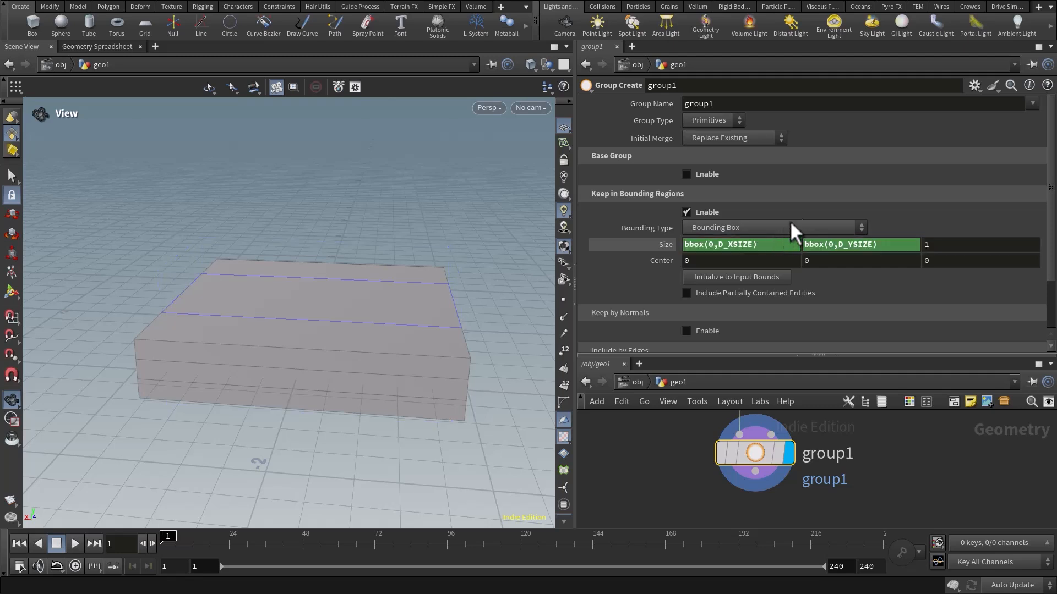
Reuse the copied expression for the bounding region's Z size, changing it to bbox(0,D_ZSIZE).
click(955, 244)
text(bbox(0,D_XSIZE))
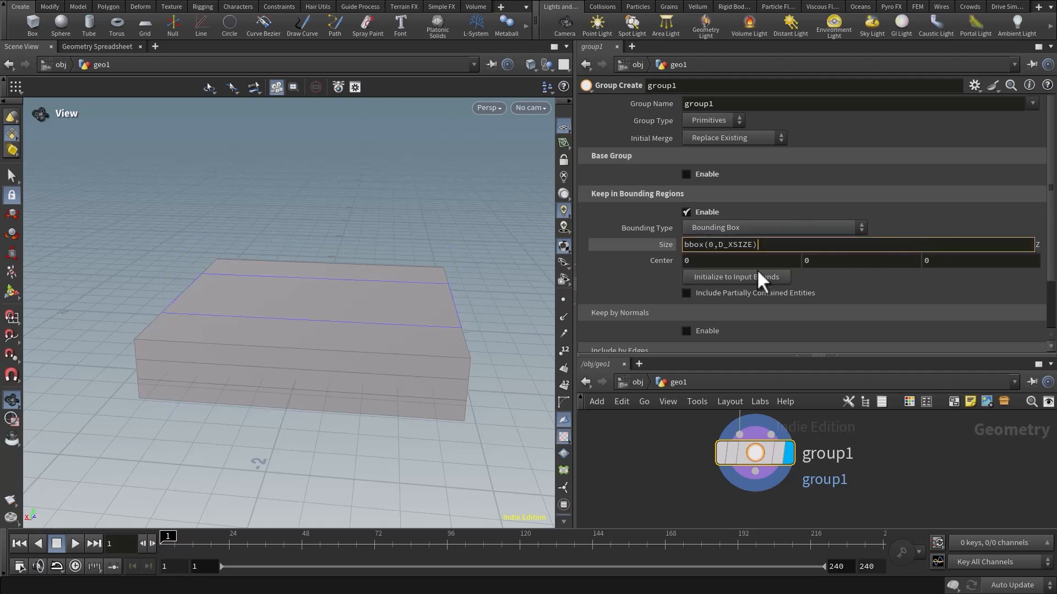
key(BackSpace)
text(Z)
key(Return)
drag(455, 288, 421, 262)
scroll(377, 289, up, 3)
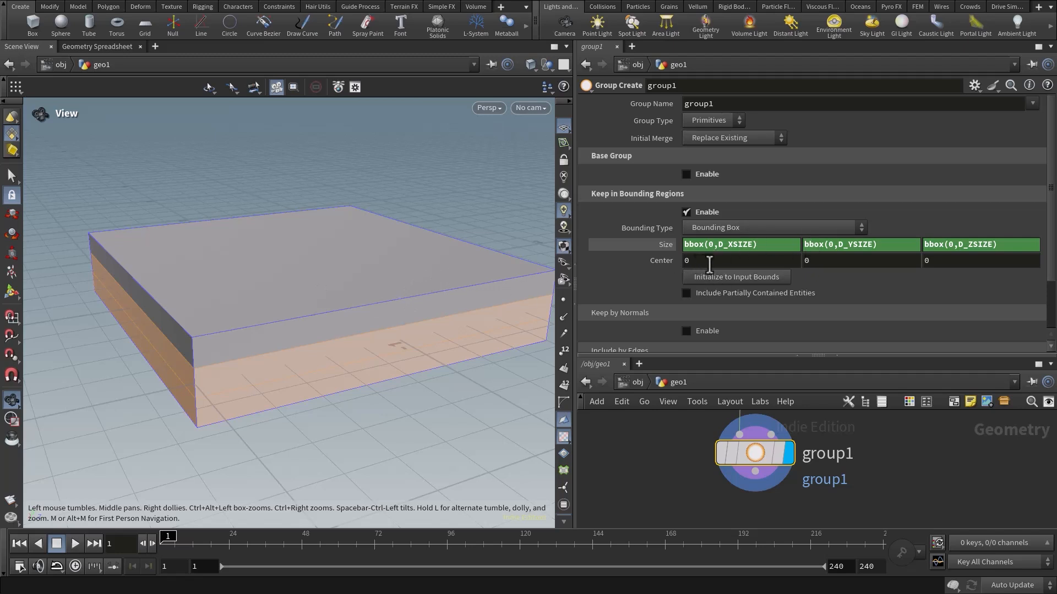
Shrink the bounding region's height by extending the Y size expression to bbox(0,D_YSIZE)*.2.
right_drag(414, 381, 278, 358)
drag(284, 324, 554, 275)
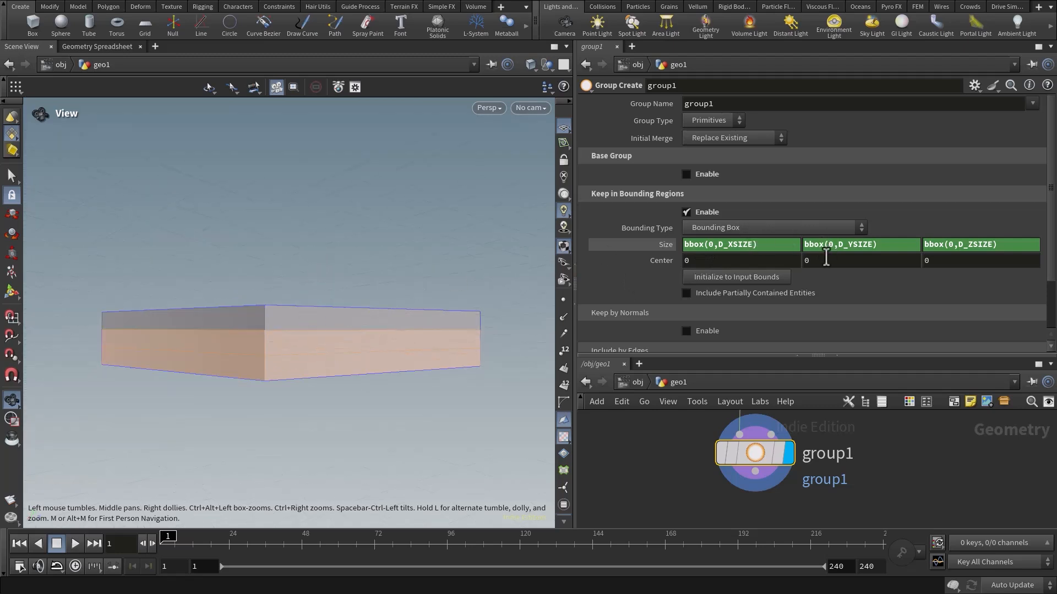
click(880, 248)
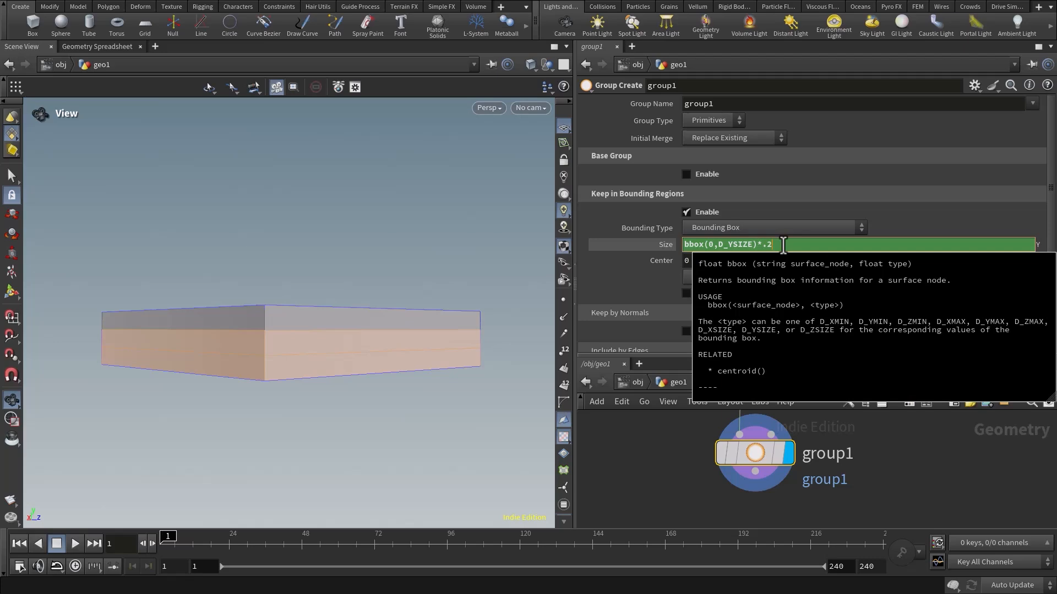
text(*.2)
key(Return)
drag(233, 365, 354, 349)
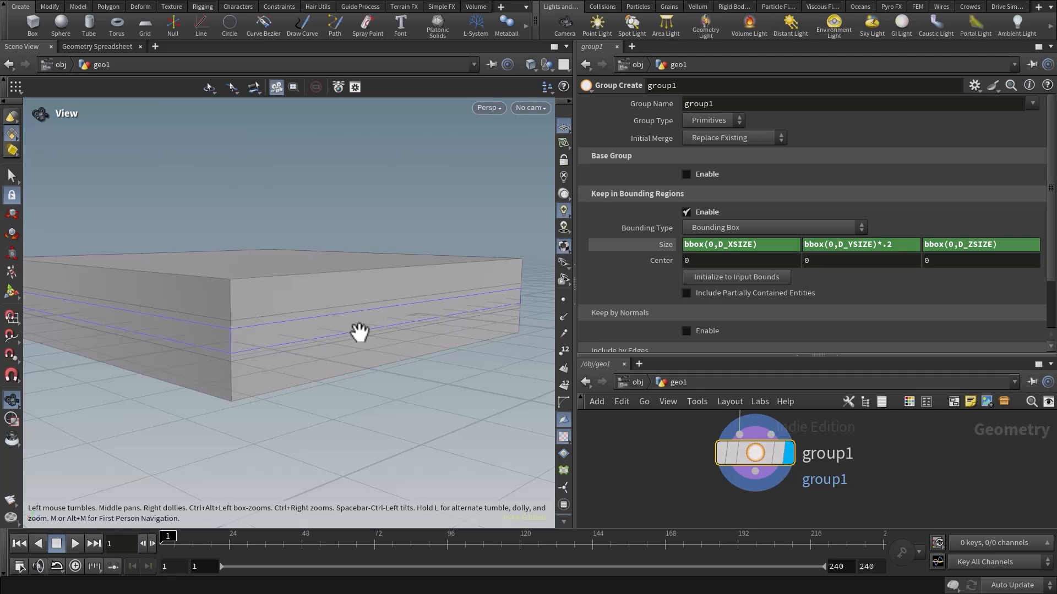
drag(359, 332, 379, 307)
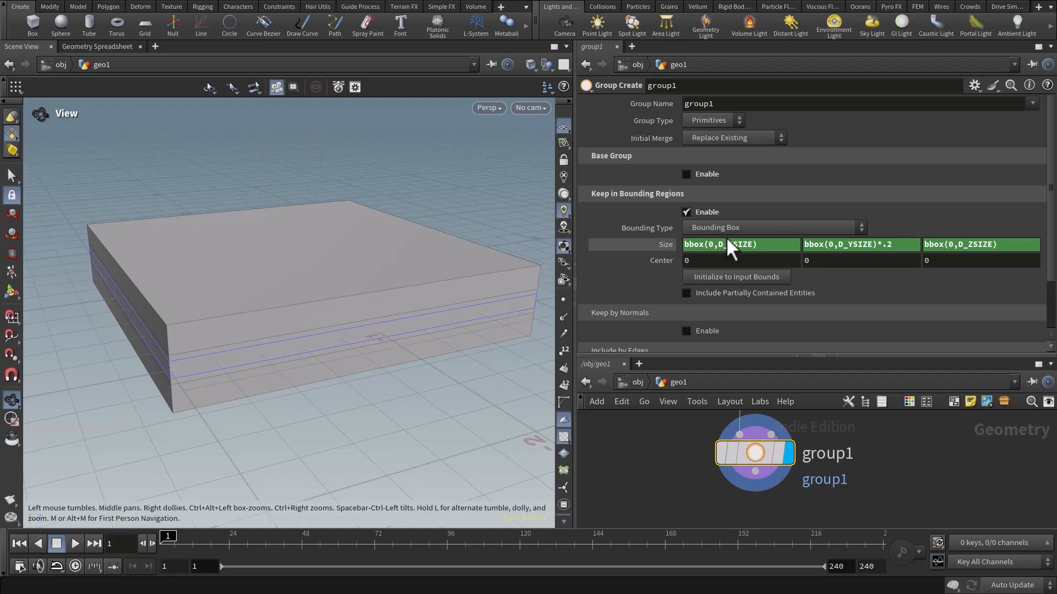
drag(349, 332, 402, 300)
Change the Group Type to Edges and turn on Include Partially Contained Entities.
click(722, 121)
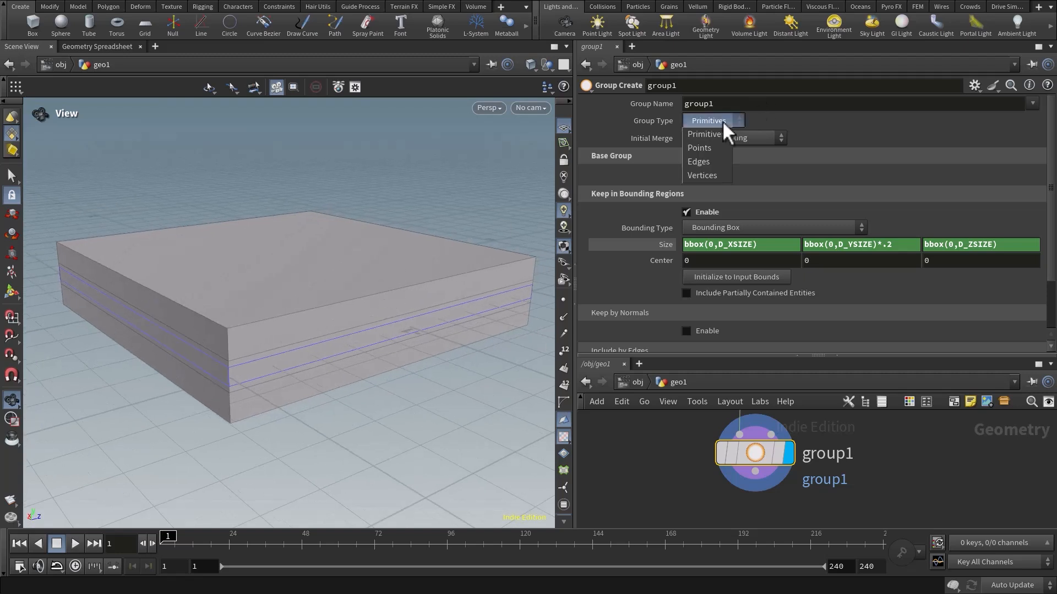
click(709, 160)
drag(391, 355, 382, 311)
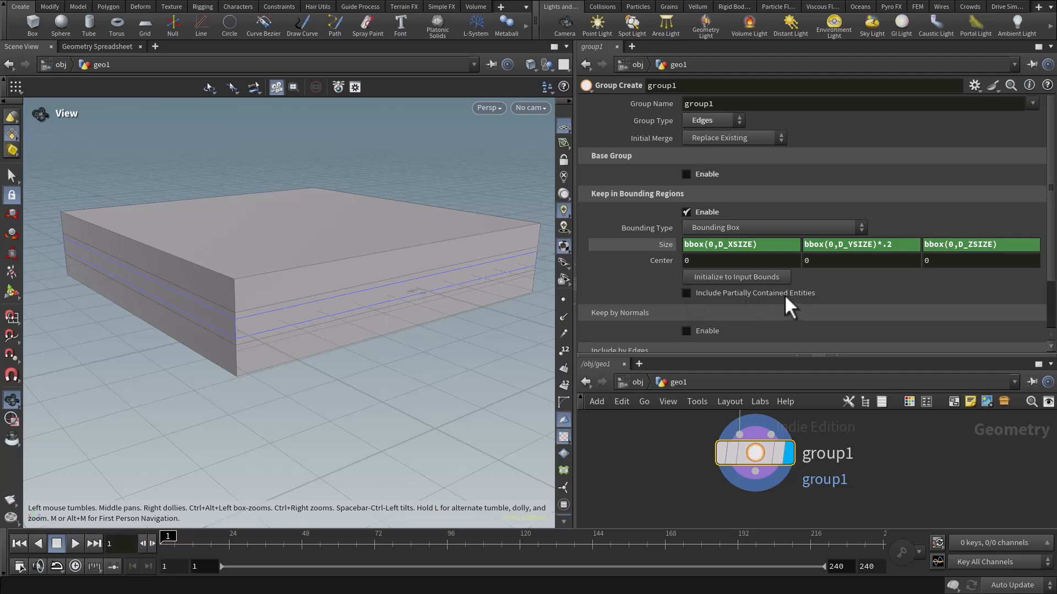
click(686, 293)
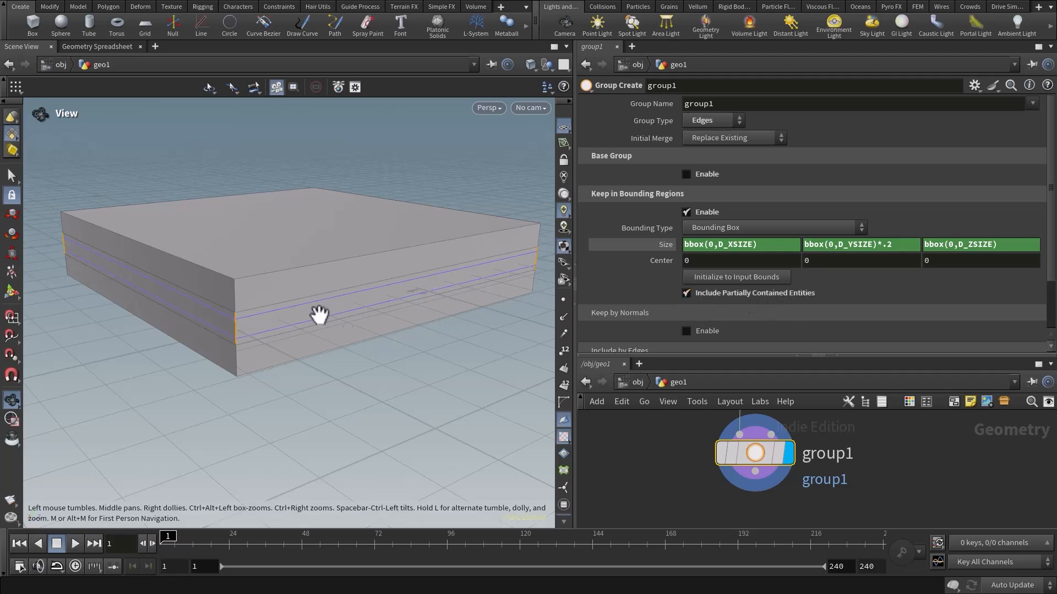
drag(319, 314, 363, 313)
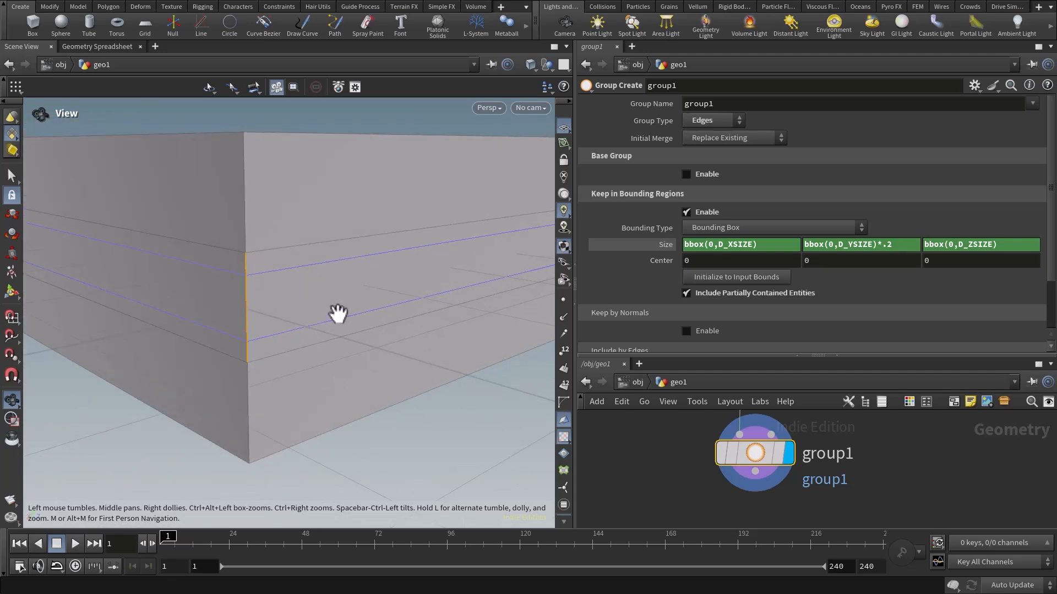
Examine the grouped edges and the thin bounding region around the box from several angles.
drag(378, 319, 345, 243)
scroll(262, 312, down, 6)
scroll(316, 302, up, 3)
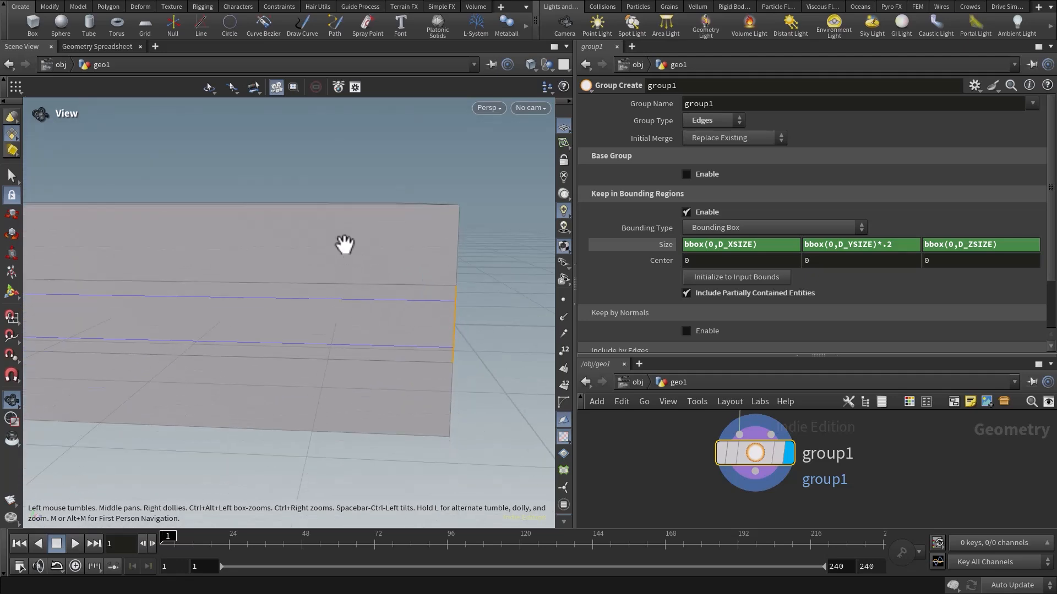
drag(351, 315, 330, 349)
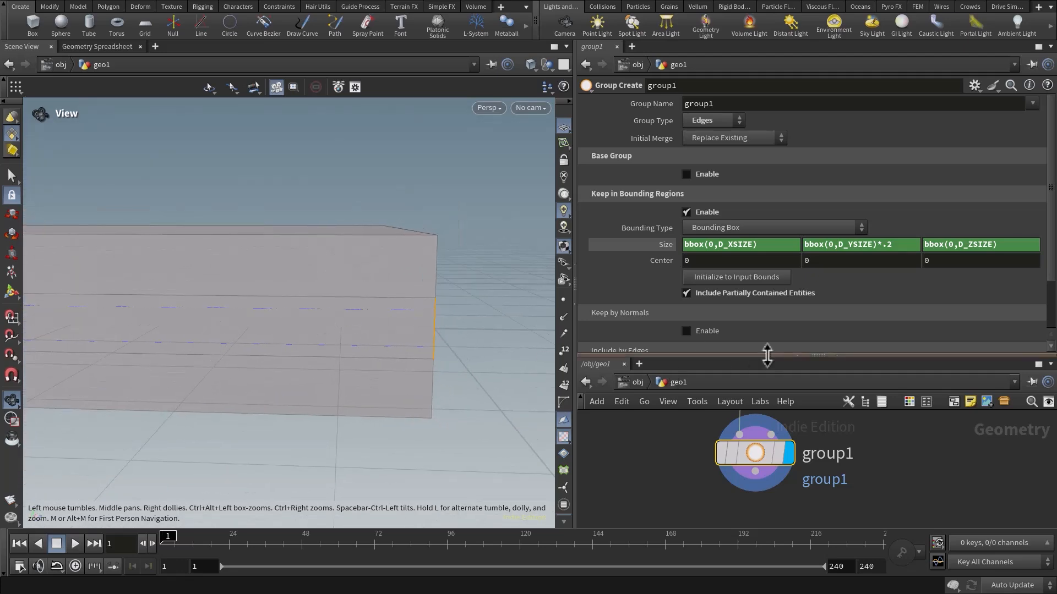
drag(766, 355, 766, 353)
right_drag(425, 346, 281, 335)
middle_drag(281, 335, 396, 342)
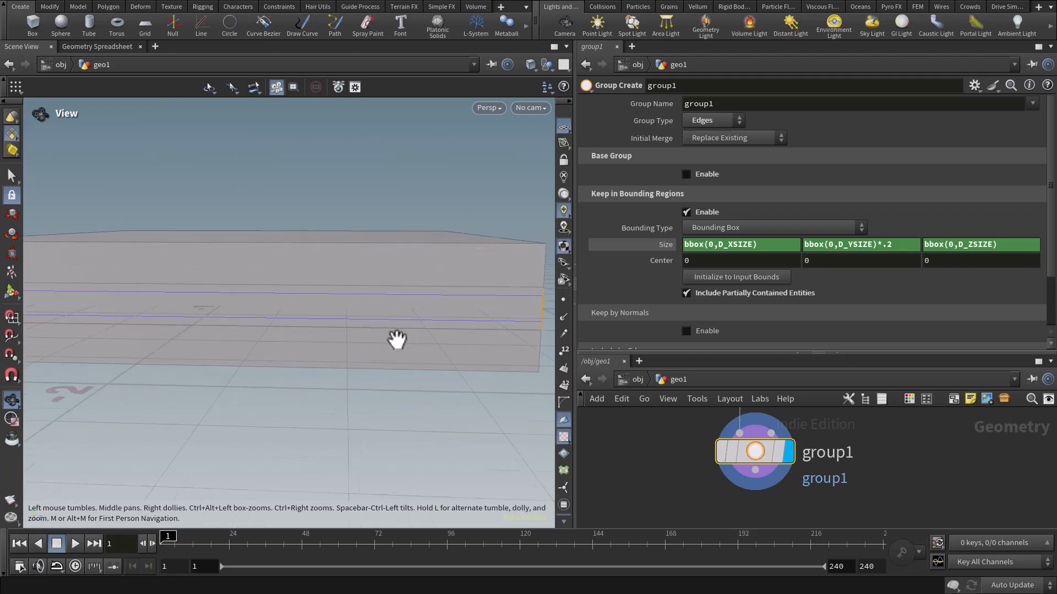
right_drag(396, 342, 275, 326)
drag(276, 327, 294, 346)
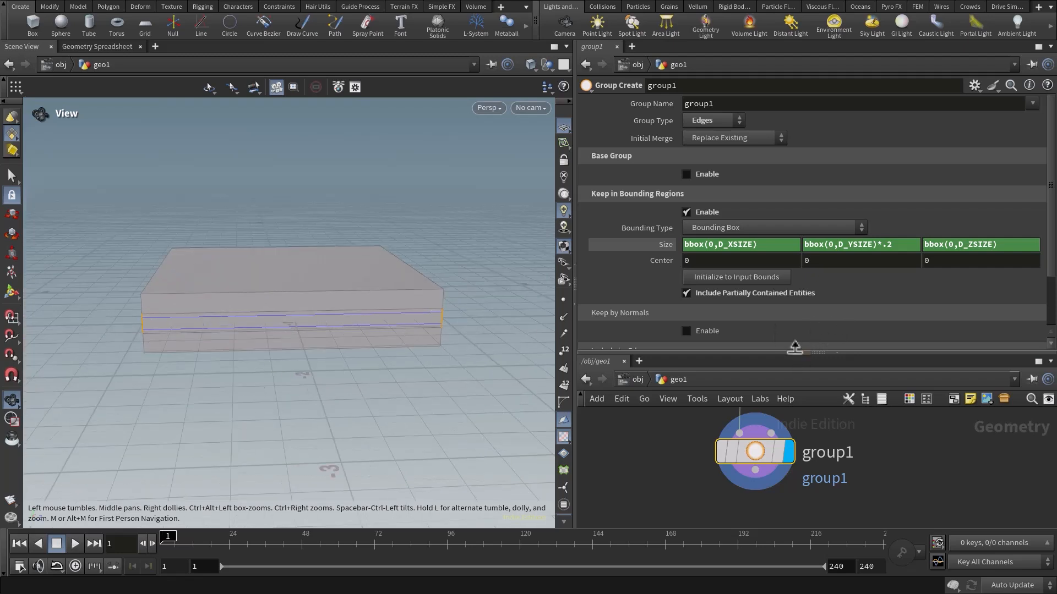
Enlarge the network editor and select the box node to show its parameters.
drag(795, 352, 797, 245)
middle_drag(809, 347, 813, 434)
click(740, 404)
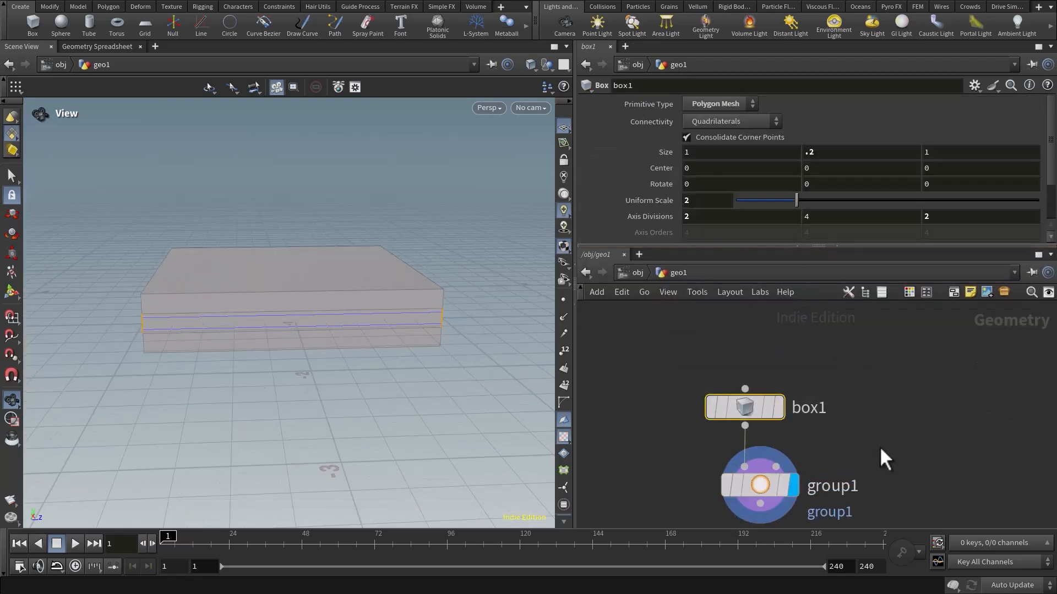
Test moving the box away from the bounding region with a Y center of 0.7, and restore it to 0.
click(835, 168)
text(.7)
key(Return)
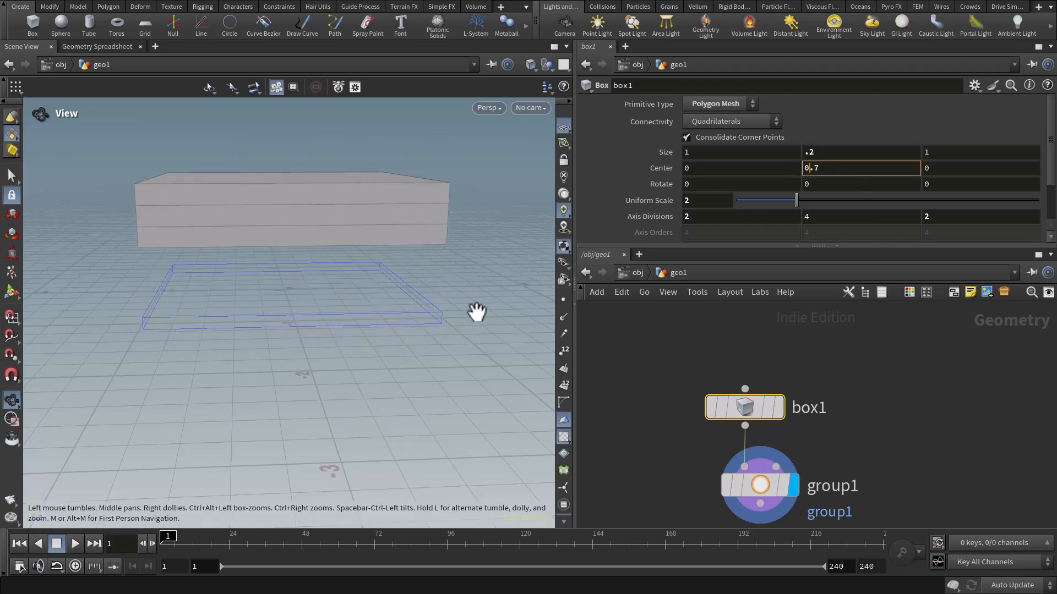
drag(832, 171, 763, 177)
text(0)
key(Return)
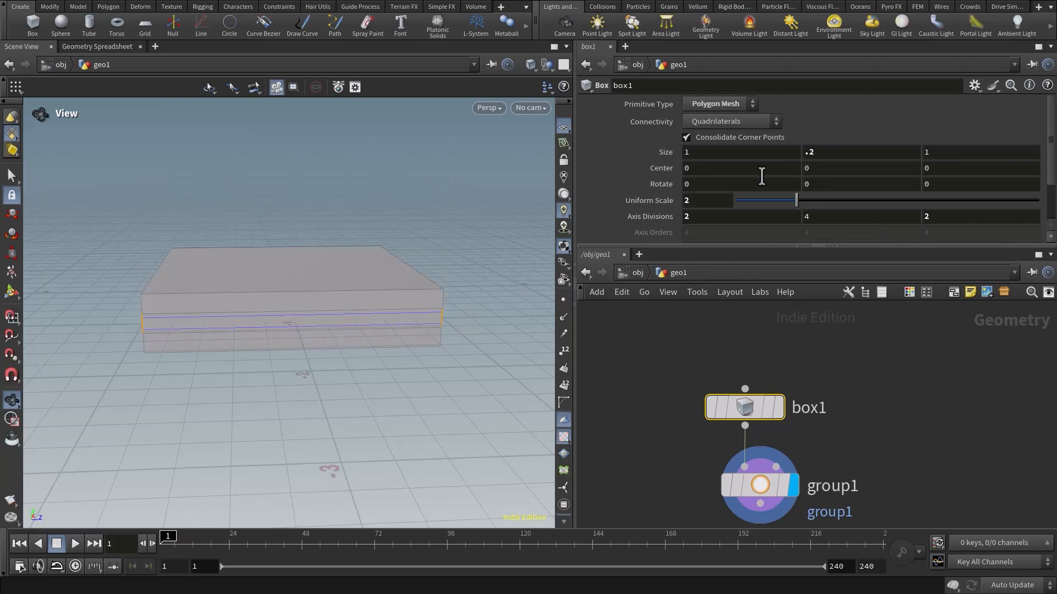
drag(464, 338, 314, 330)
right_drag(314, 330, 332, 309)
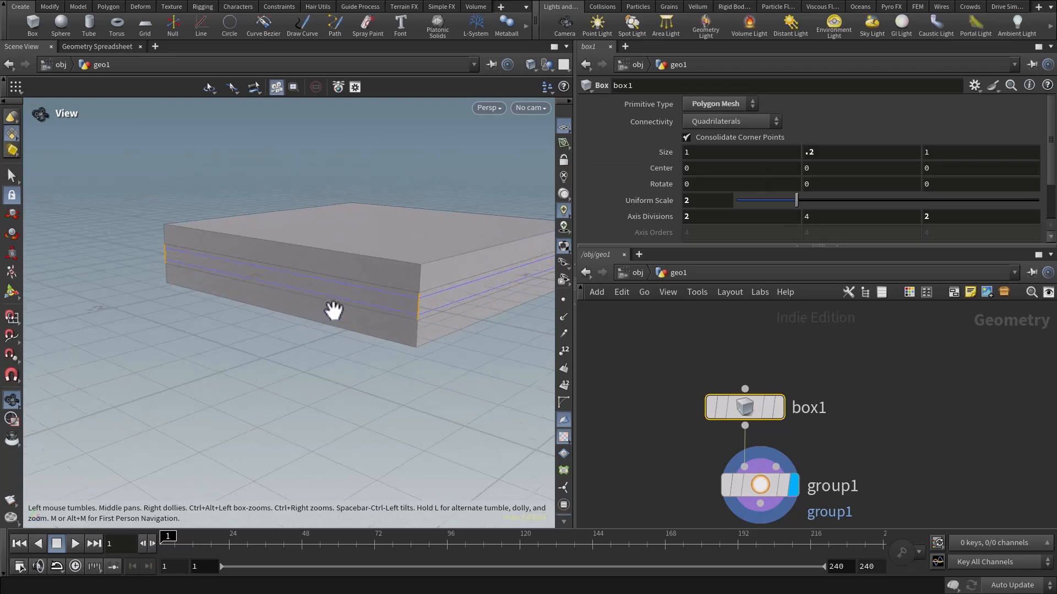
drag(390, 312, 330, 328)
right_drag(330, 328, 344, 316)
drag(345, 316, 325, 326)
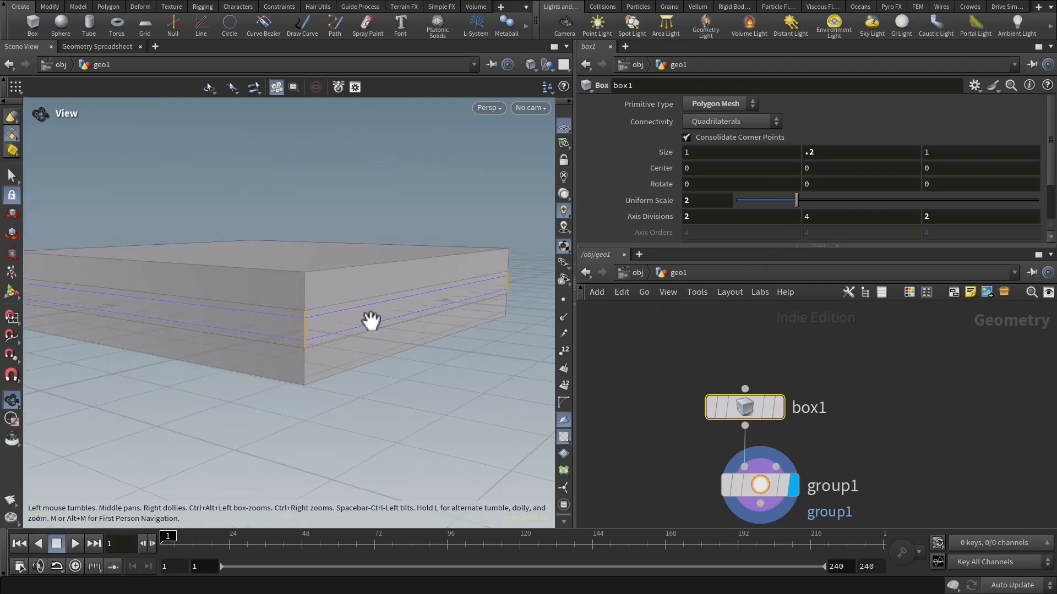
drag(349, 347, 354, 356)
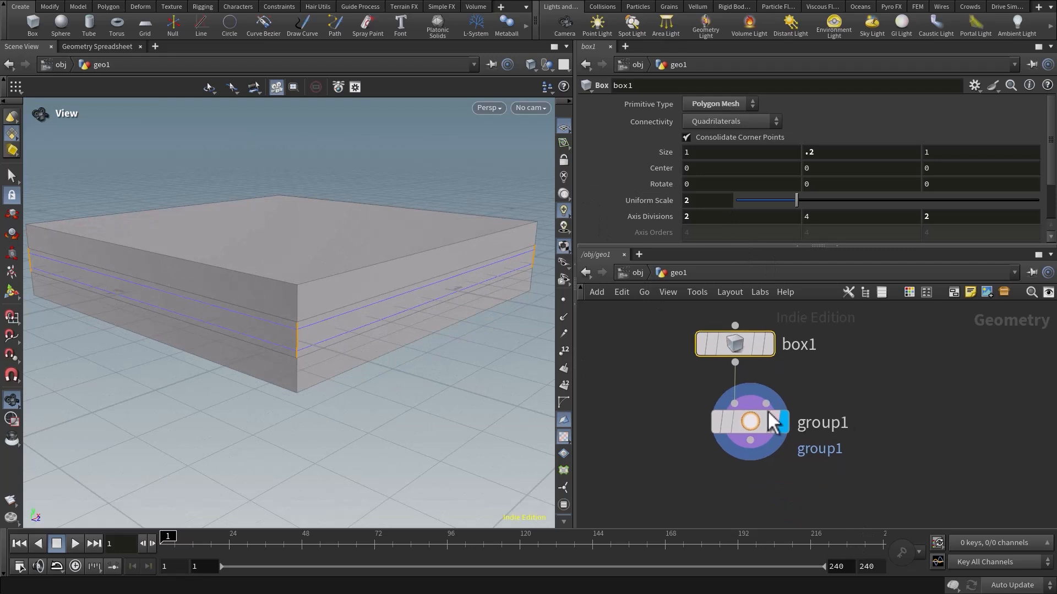
Test moving the box sideways off the bounding region by setting its X center to 1.
drag(675, 402, 826, 487)
scroll(803, 177, down, 3)
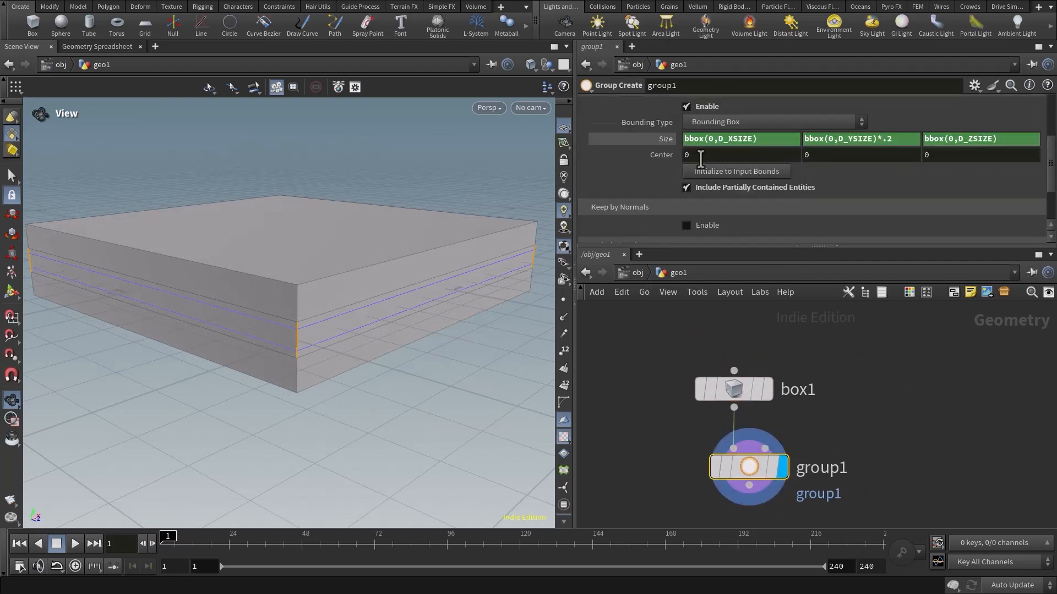
middle_drag(902, 410, 883, 398)
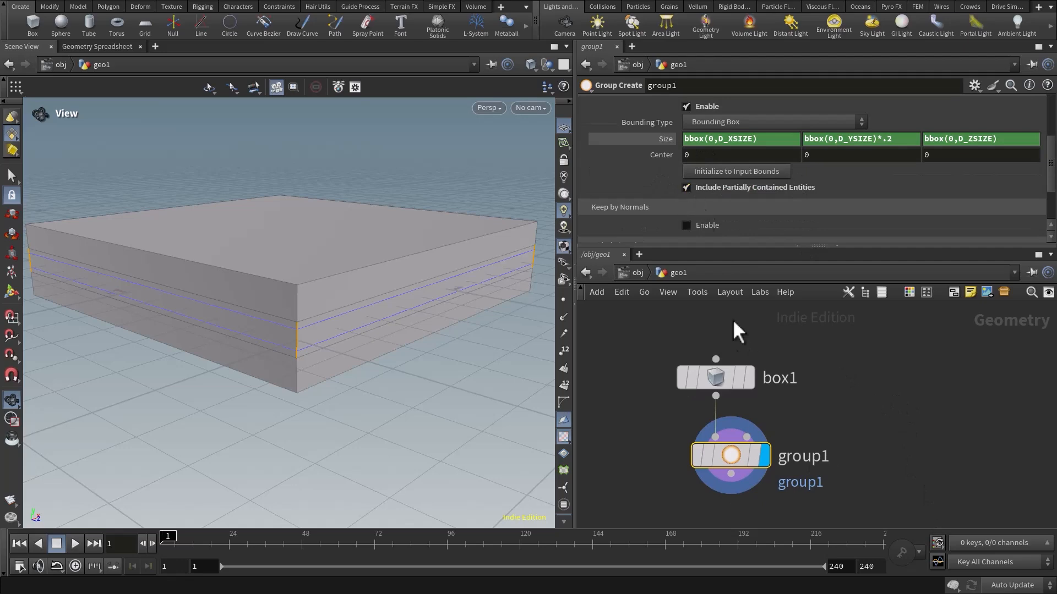
drag(640, 317, 809, 399)
right_drag(357, 283, 241, 279)
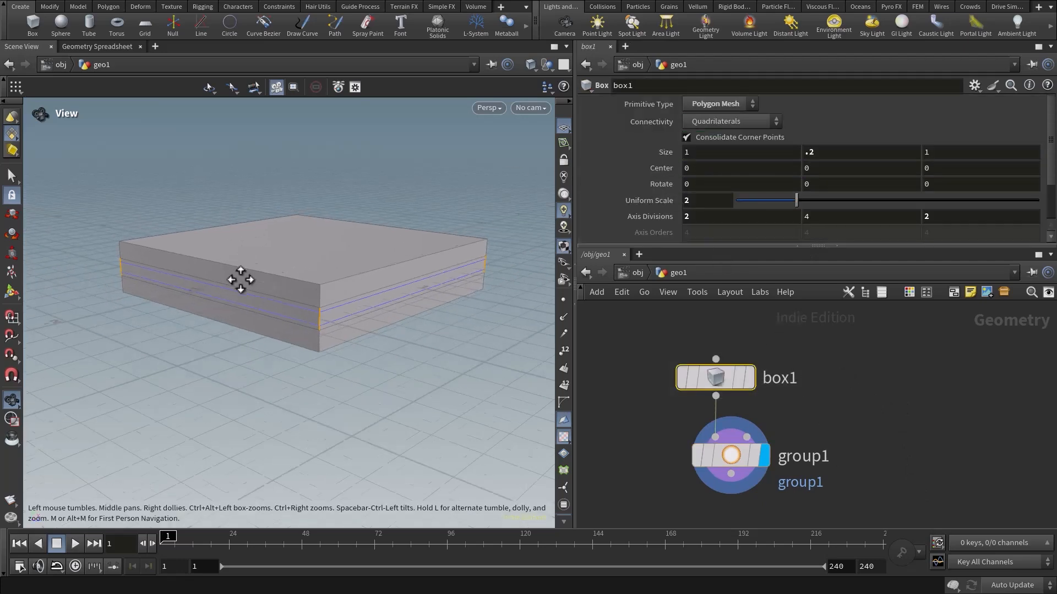
click(710, 168)
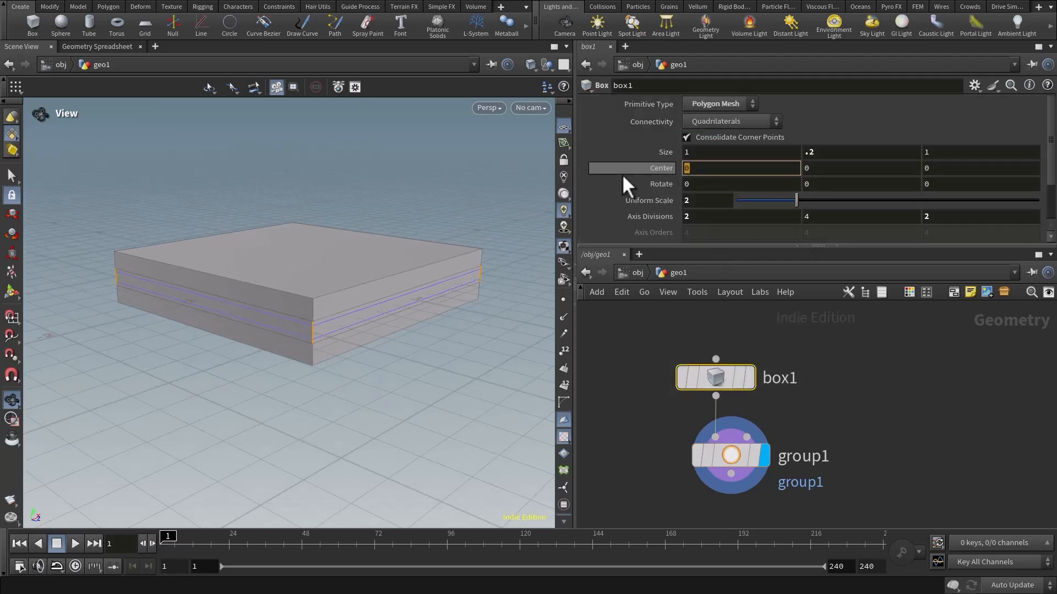
text(1)
key(Return)
drag(403, 224, 337, 321)
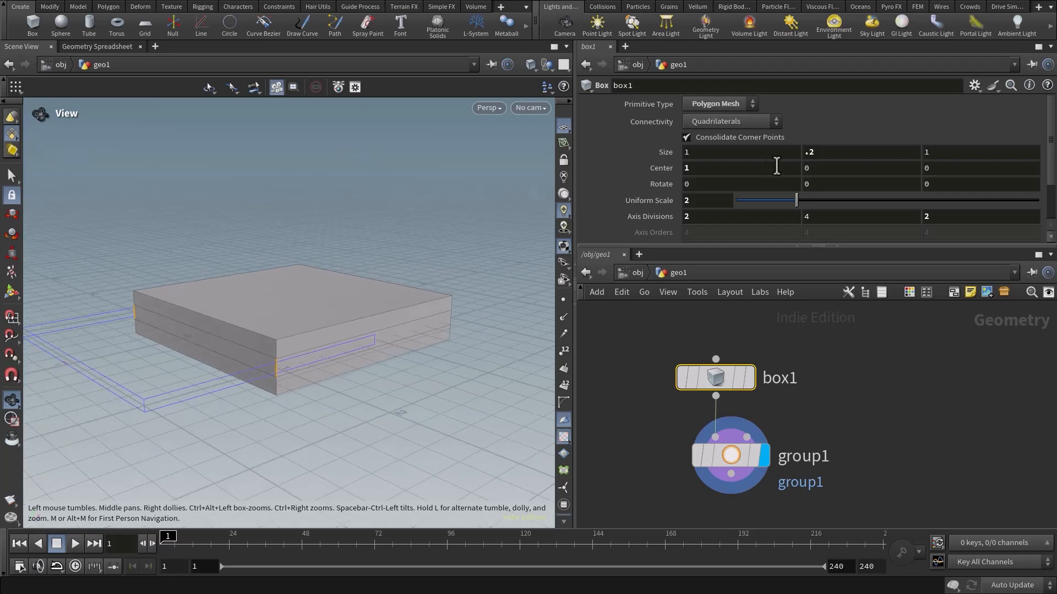
Set the box's Y center to 1 and its Z center to .5 to offset it further from the bounding region.
drag(843, 172, 782, 171)
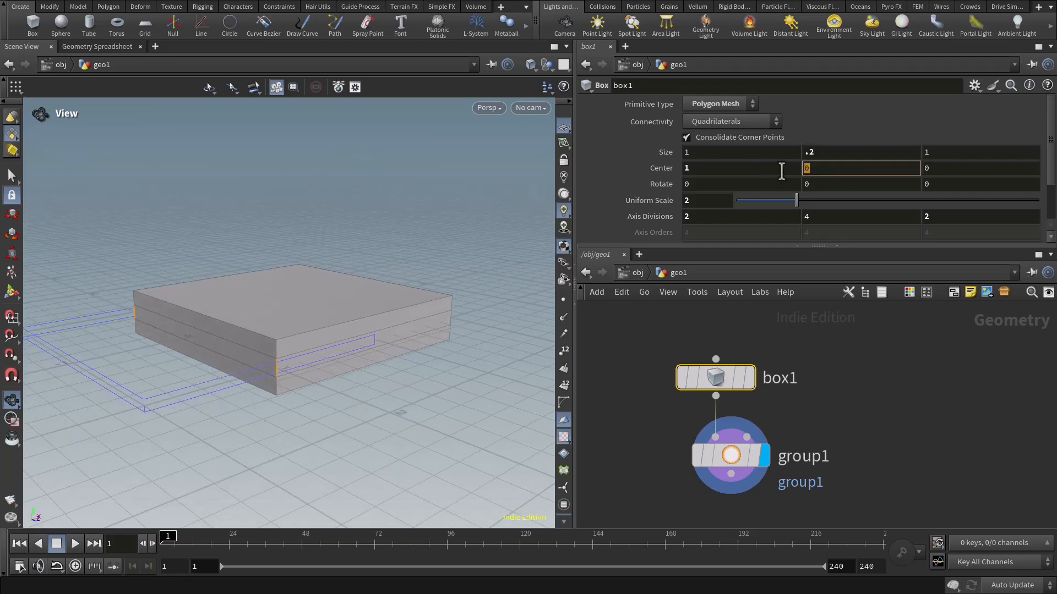
text(1)
key(Return)
right_drag(401, 253, 361, 278)
drag(941, 169, 891, 180)
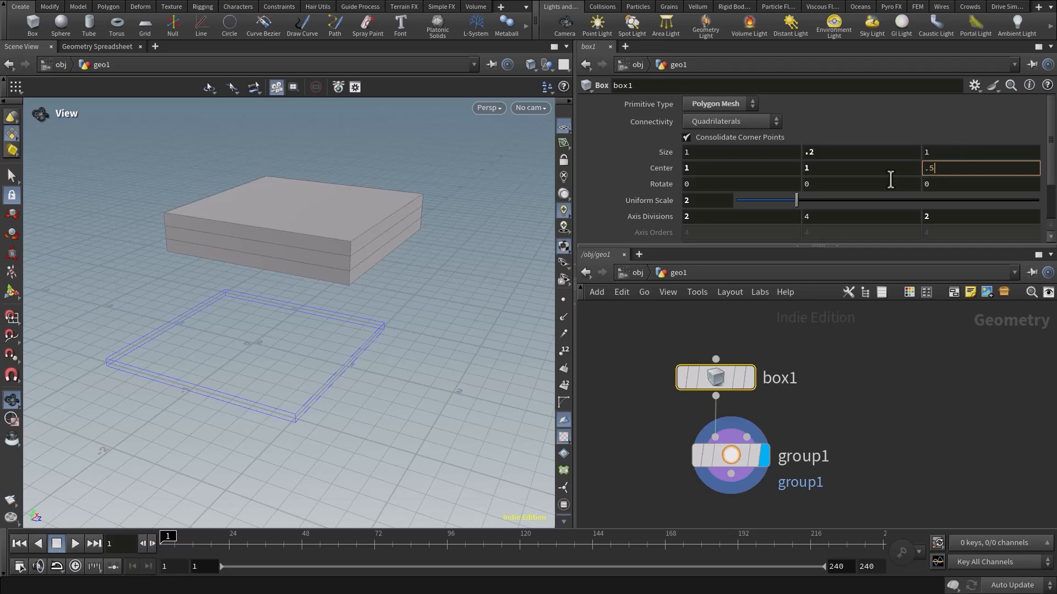
text(.5)
key(Return)
drag(398, 249, 337, 318)
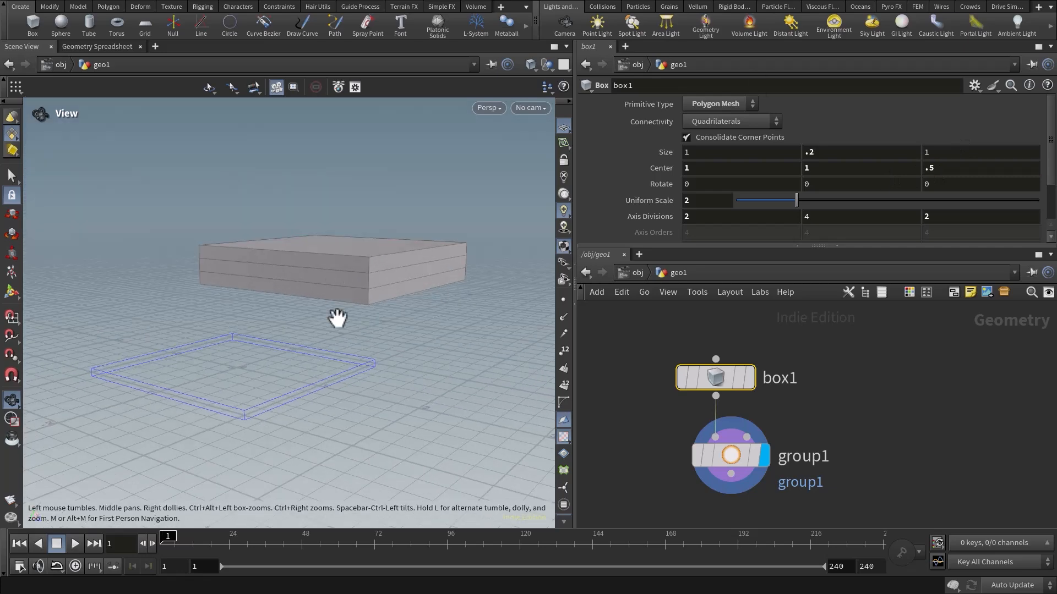
Drive the X center of the Group Create node's bounding box with the expression centroid(0,D_X).
click(727, 456)
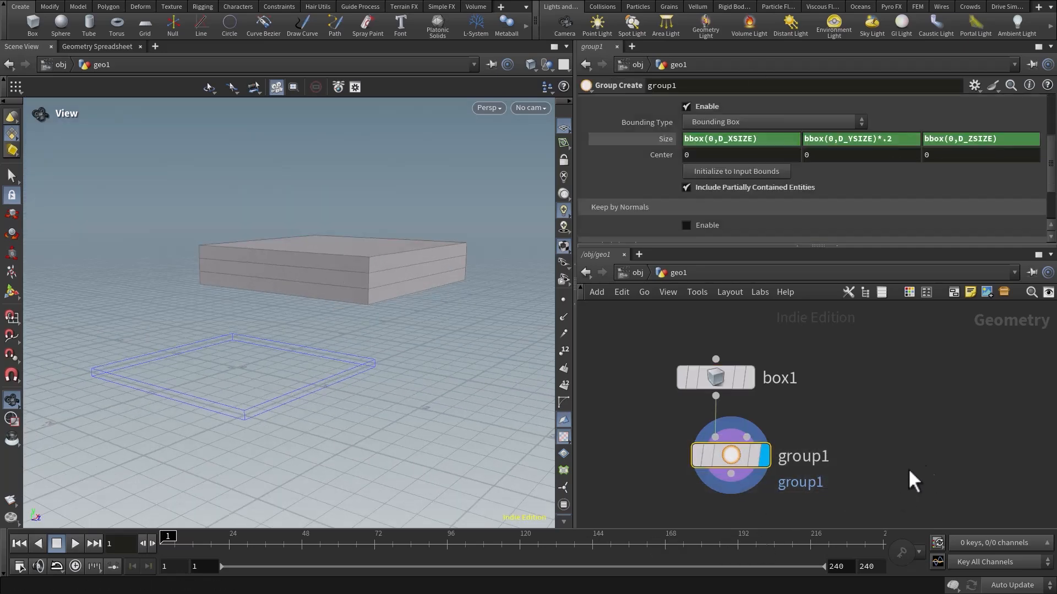
middle_drag(909, 471, 898, 471)
middle_drag(827, 383, 800, 380)
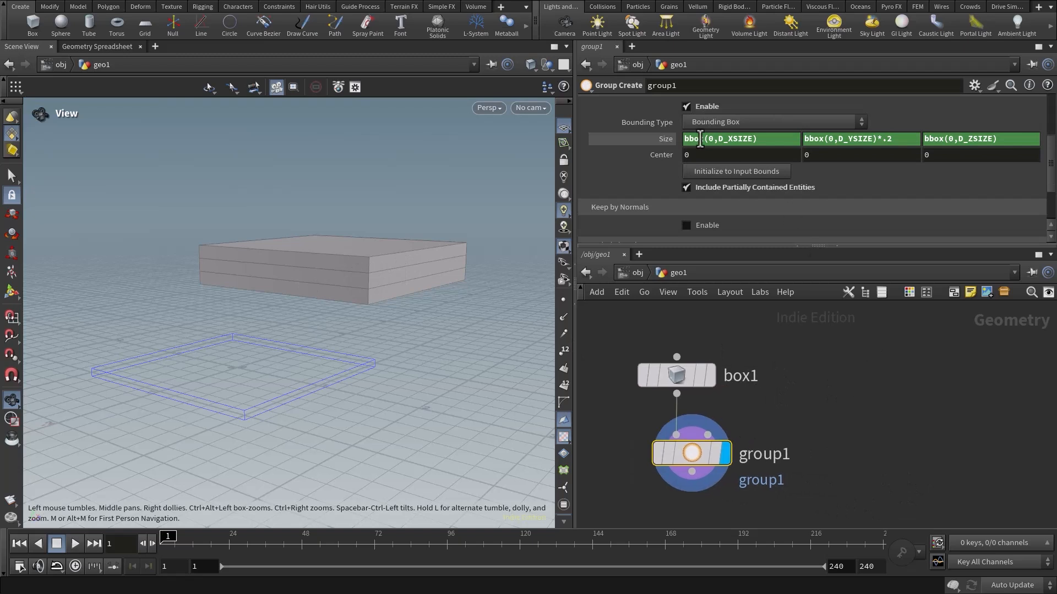
click(696, 155)
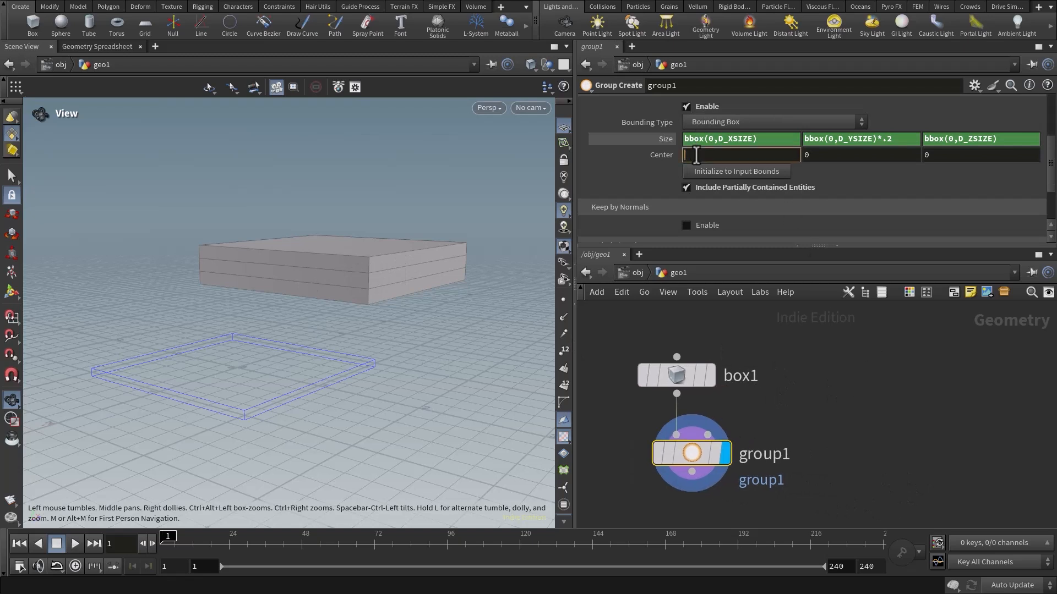
text(c)
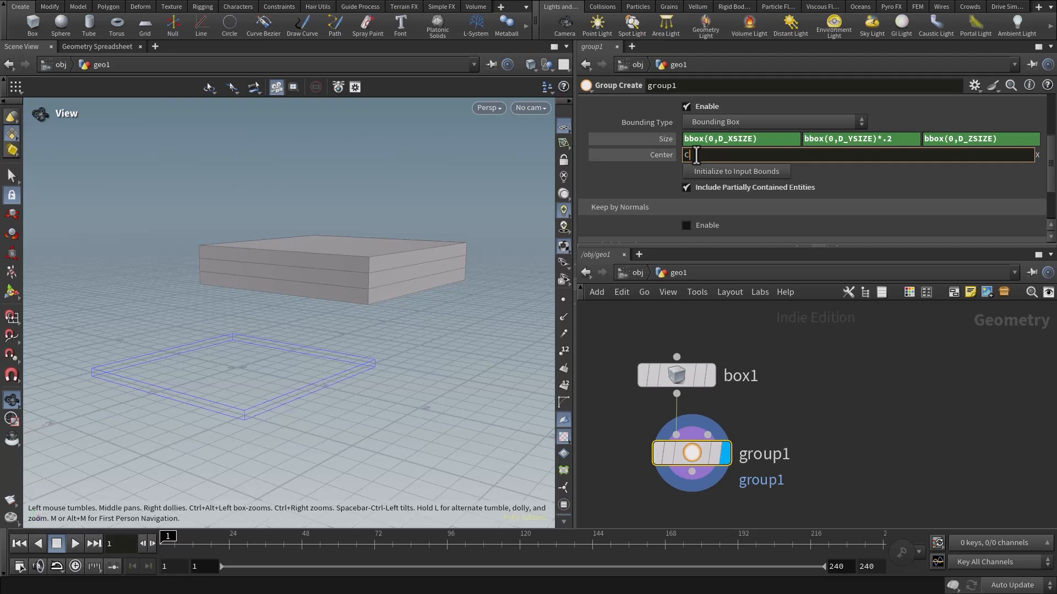
text(entroid)
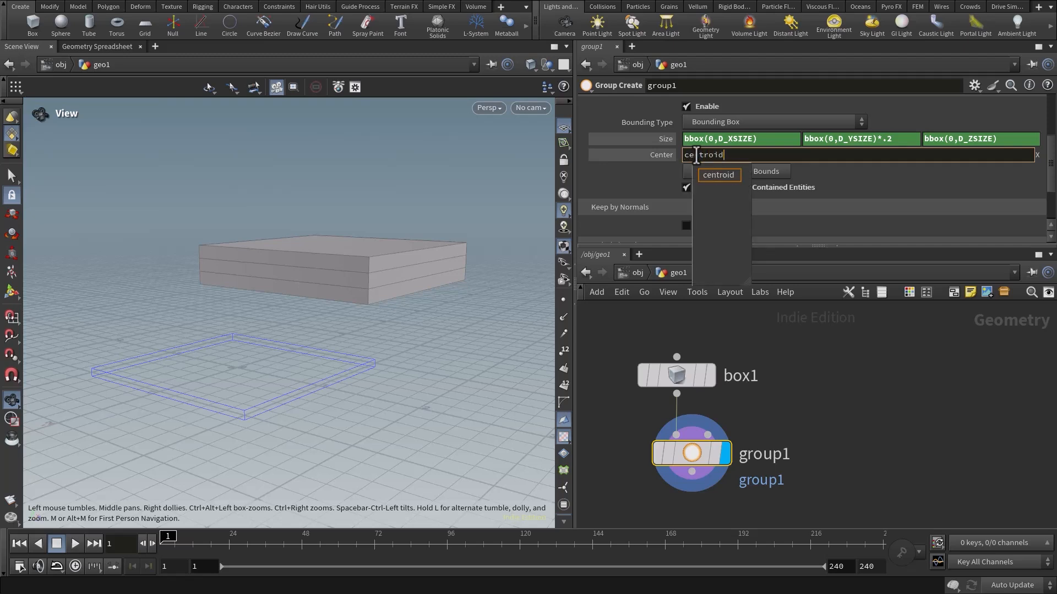
text(())
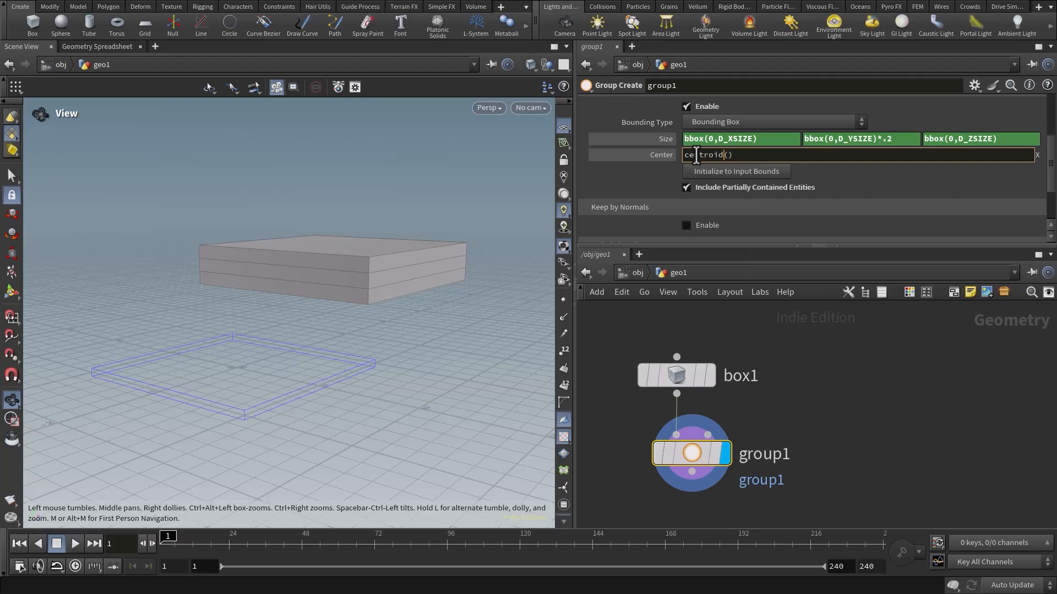
text(0,D_X)
key(Return)
drag(396, 290, 352, 256)
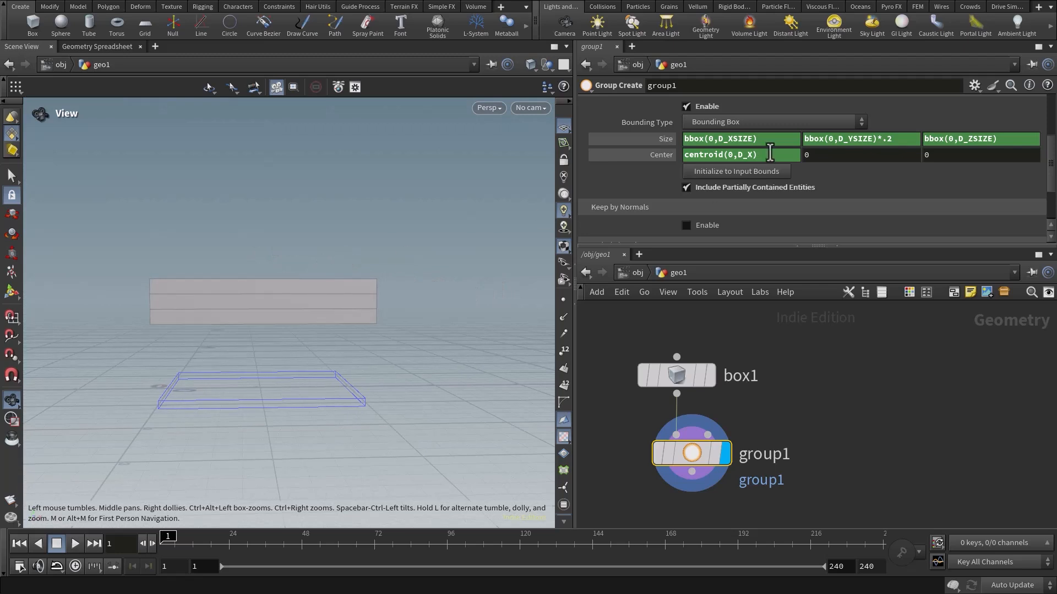
Drive the bounding box's Y and Z centers with the expressions centroid(0,D_Y) and centroid(0,D_Z).
double_click(769, 159)
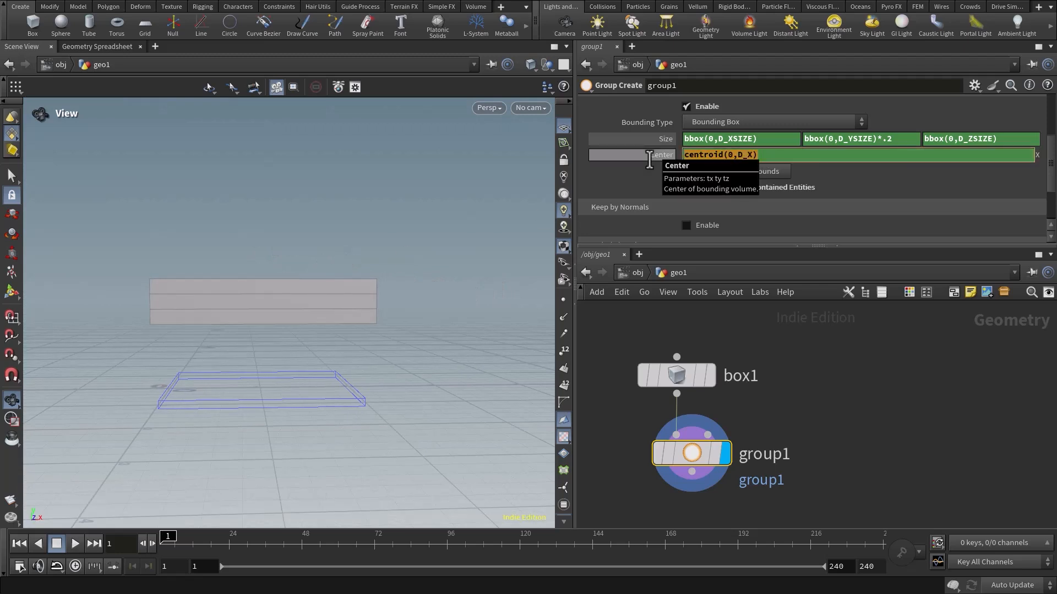
click(794, 155)
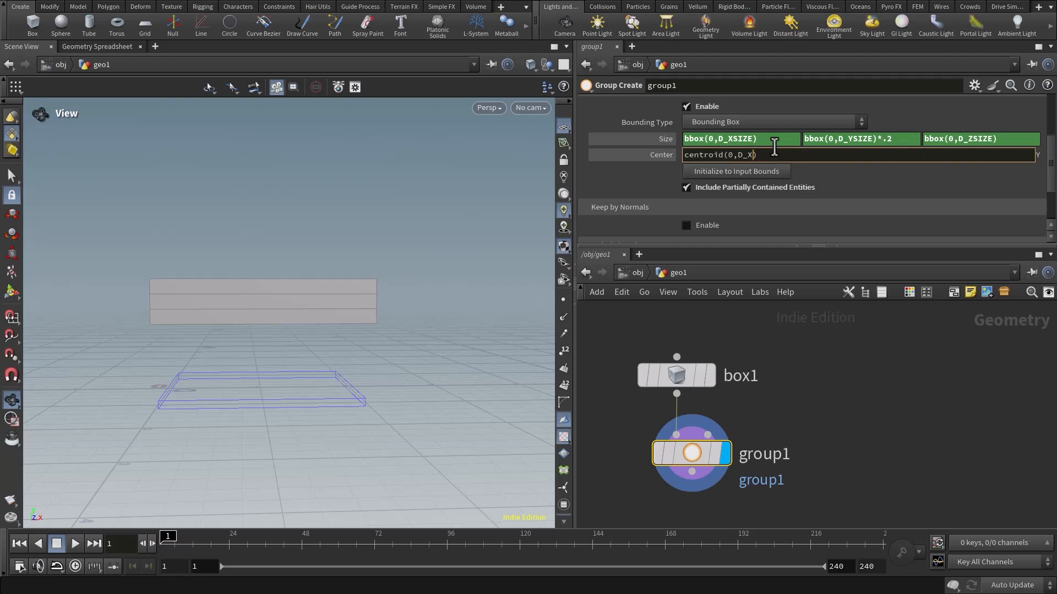
key(Return)
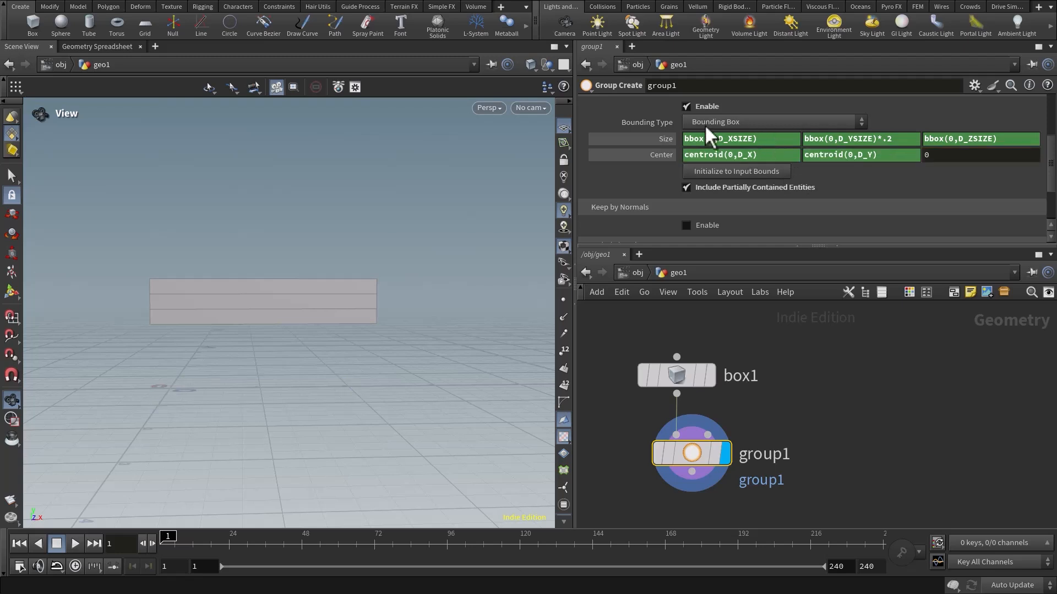
click(929, 155)
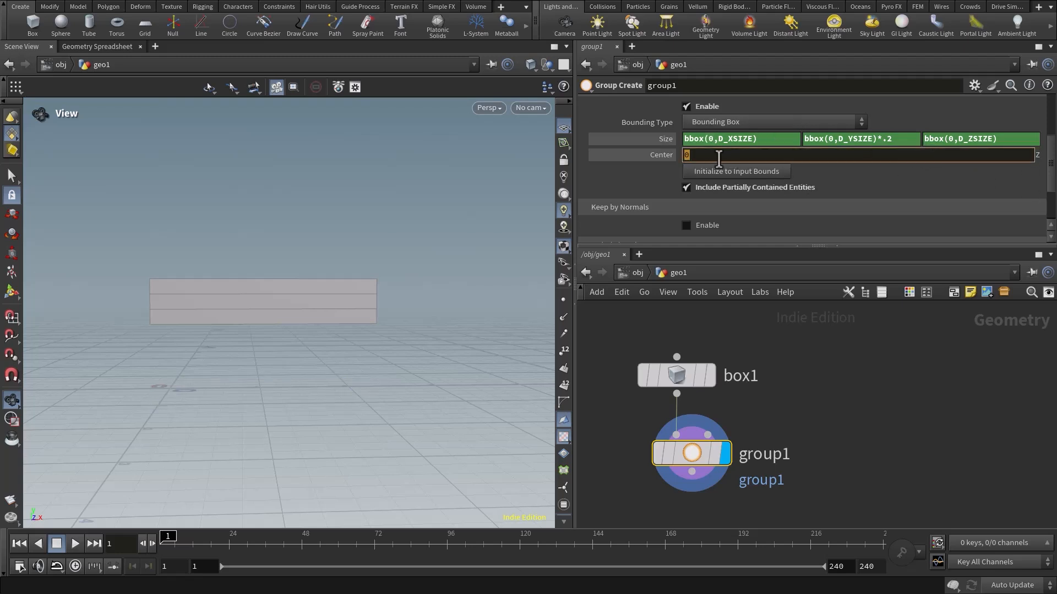
text(centroid(0,D_Z))
key(Return)
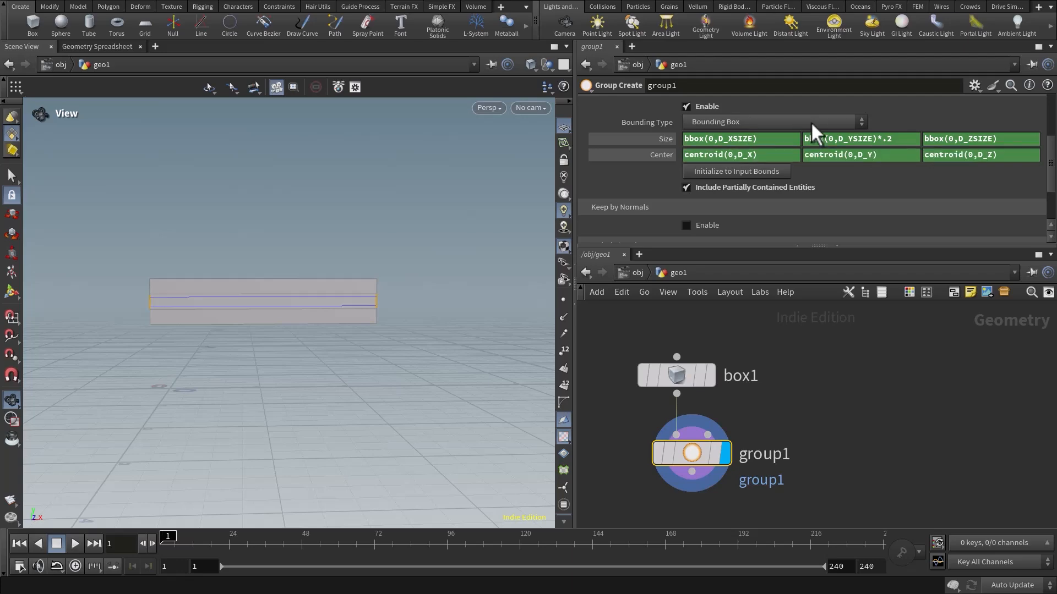
drag(361, 307, 180, 289)
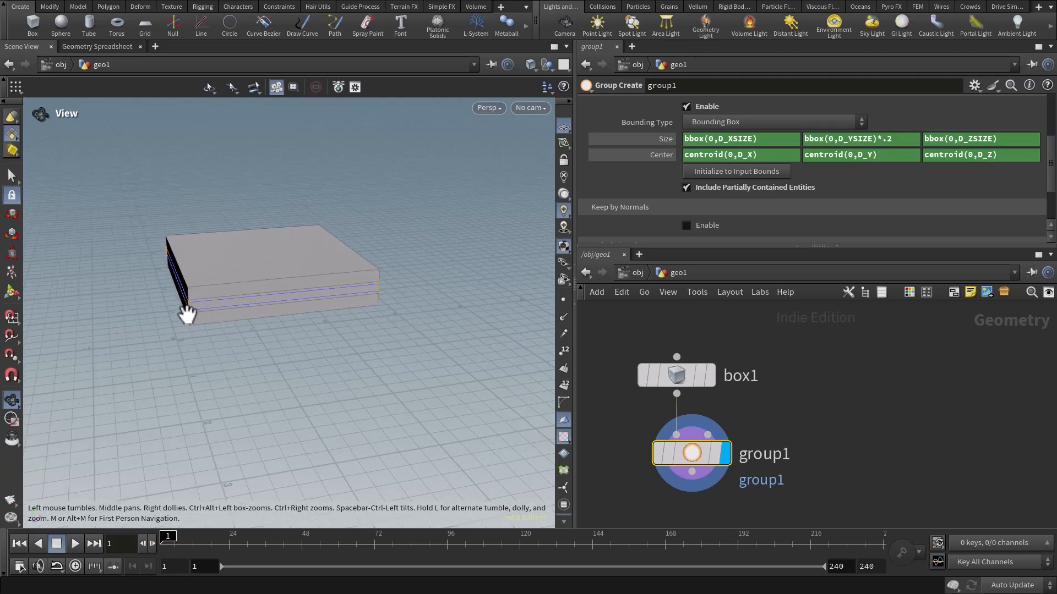
drag(325, 302, 330, 288)
middle_drag(331, 288, 310, 291)
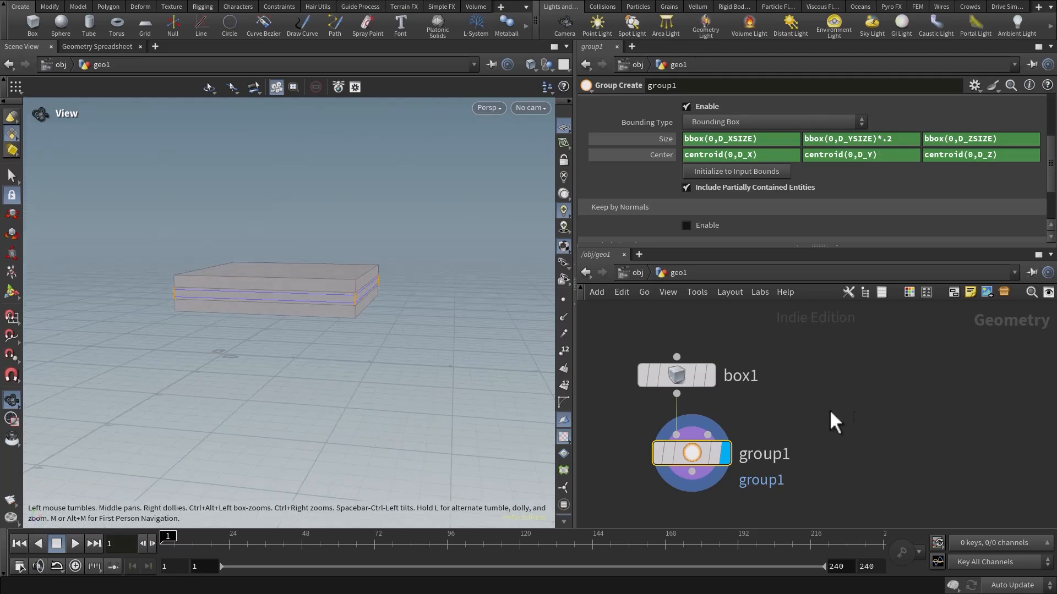
Set the X and Y centers of the box node back to 0.
middle_drag(756, 385, 770, 380)
drag(615, 345, 773, 407)
middle_drag(804, 312, 808, 322)
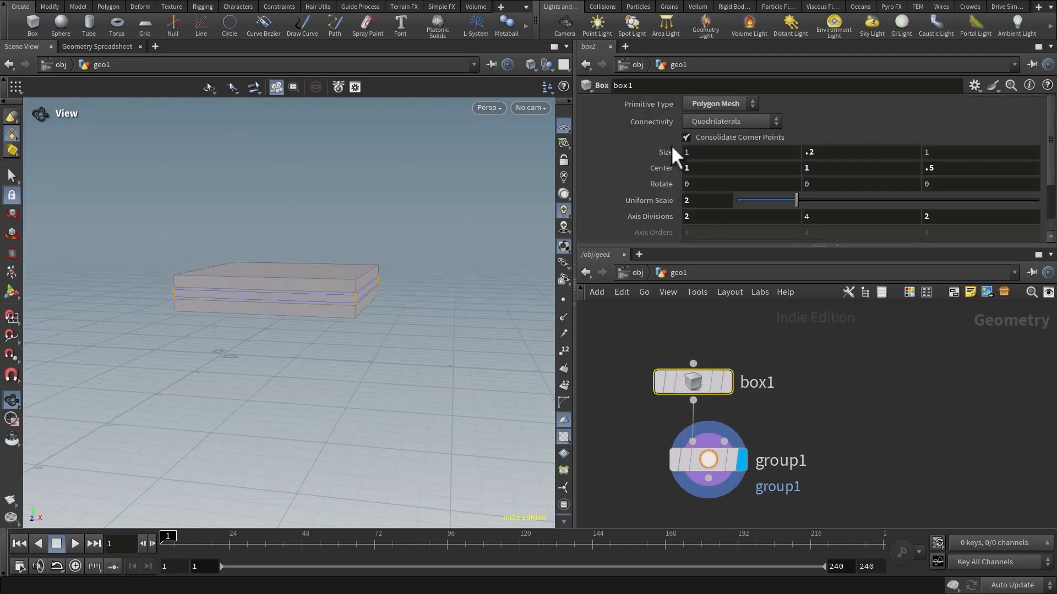
drag(697, 168, 663, 171)
text(0)
key(Return)
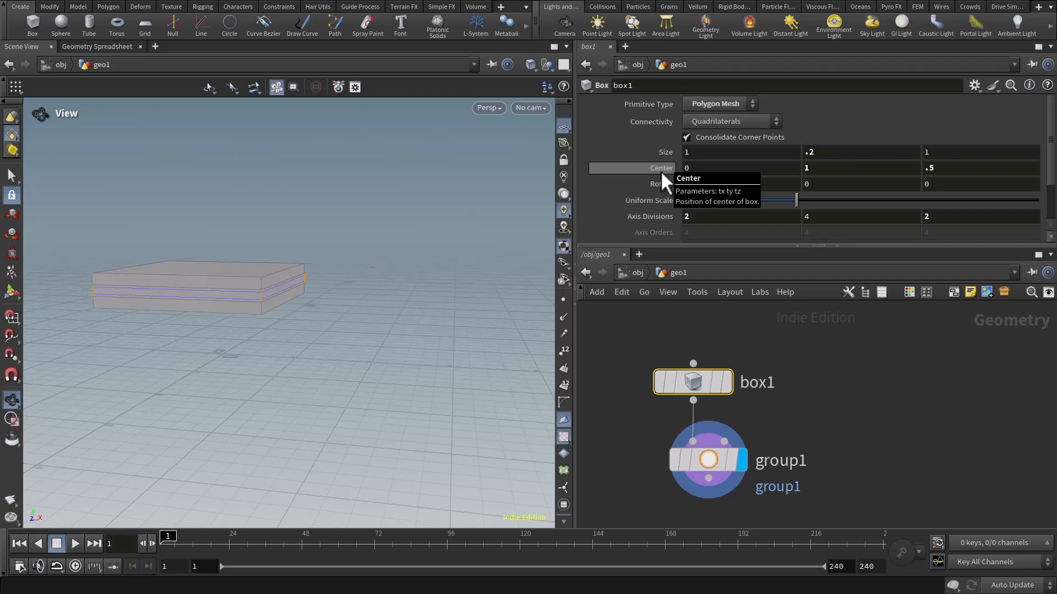
drag(864, 164, 725, 170)
text(0)
key(Return)
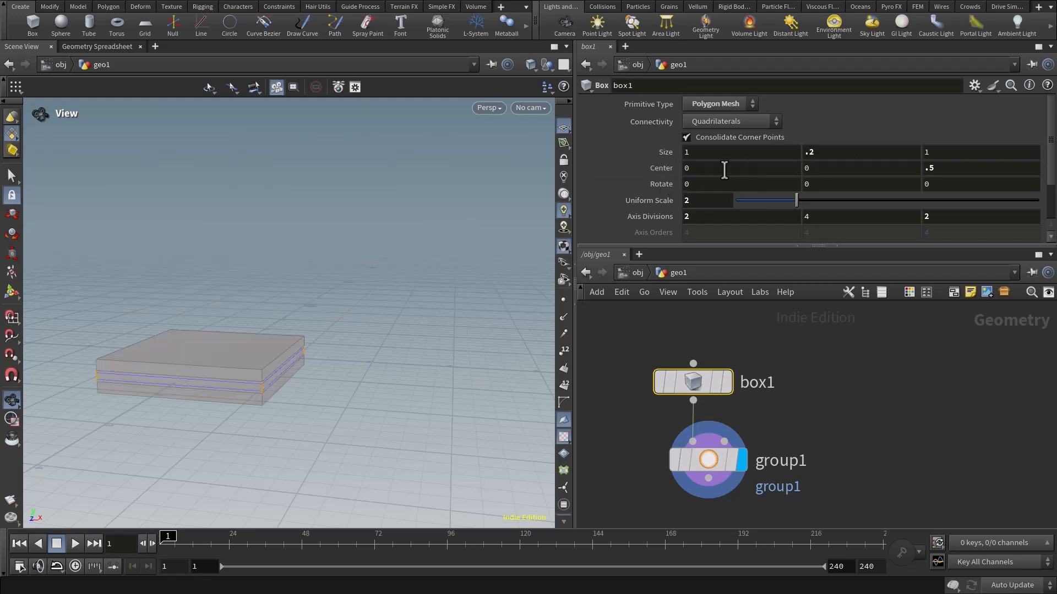
Examine from several angles and close up how the bounding region and grouped edges sit on the moved box.
drag(248, 278, 294, 365)
scroll(304, 305, up, 8)
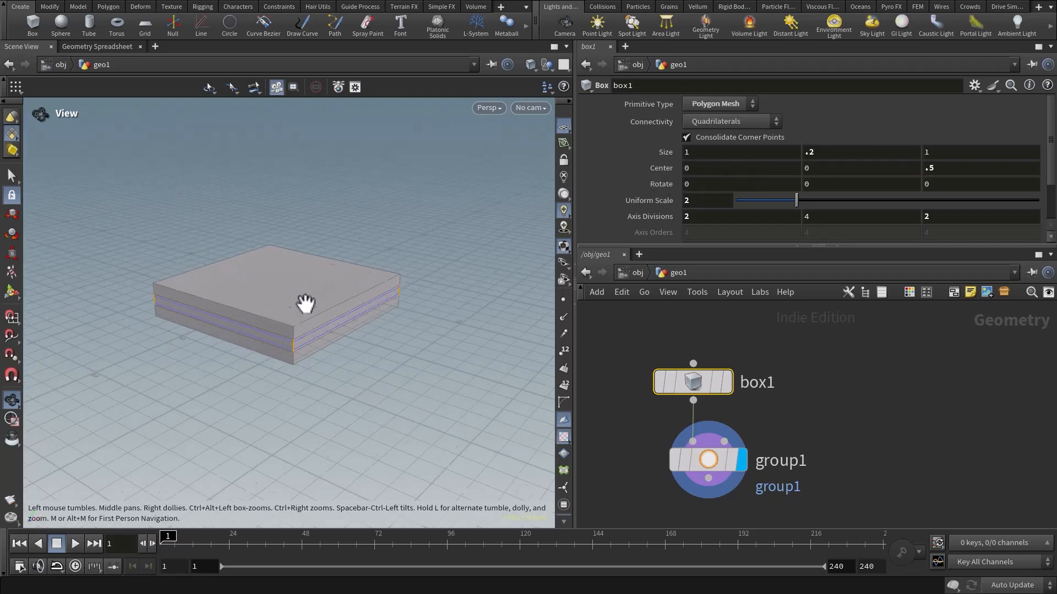
mouse_move(356, 312)
middle_down()
mouse_move(332, 334)
mouse_move(357, 312)
middle_up()
drag(358, 311, 353, 295)
middle_drag(353, 295, 316, 323)
middle_drag(359, 378, 332, 388)
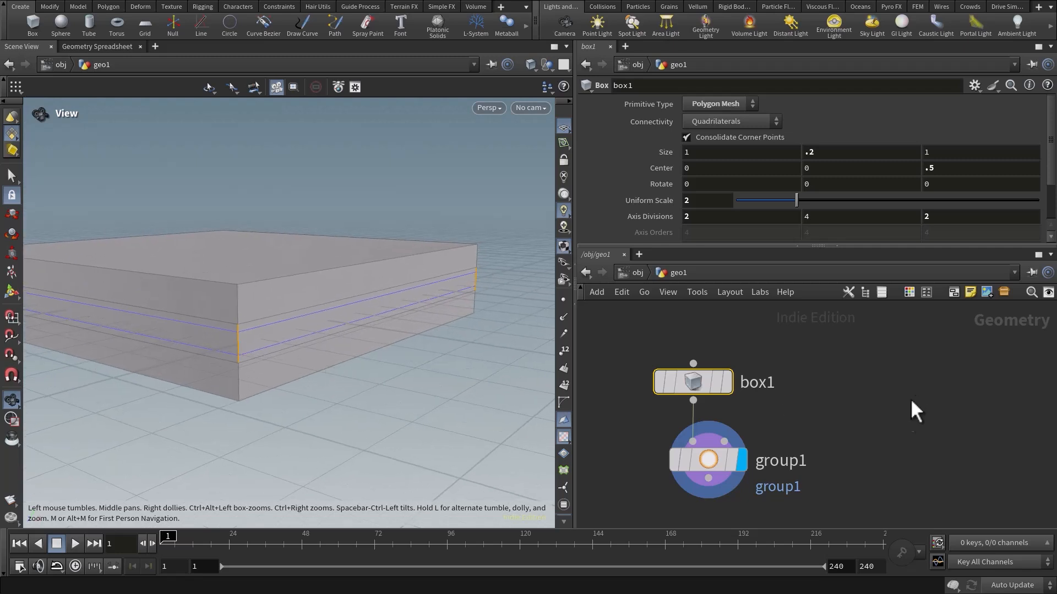
Name the edge group on the Group Create node centerEdgesGrp.
middle_drag(853, 480, 877, 371)
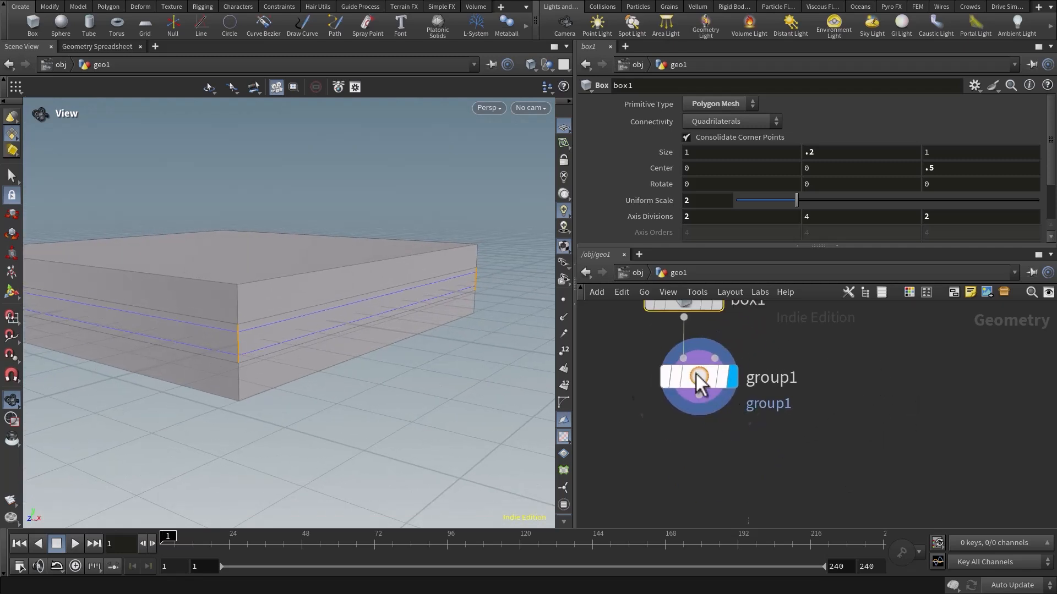
click(703, 380)
scroll(784, 158, up, 3)
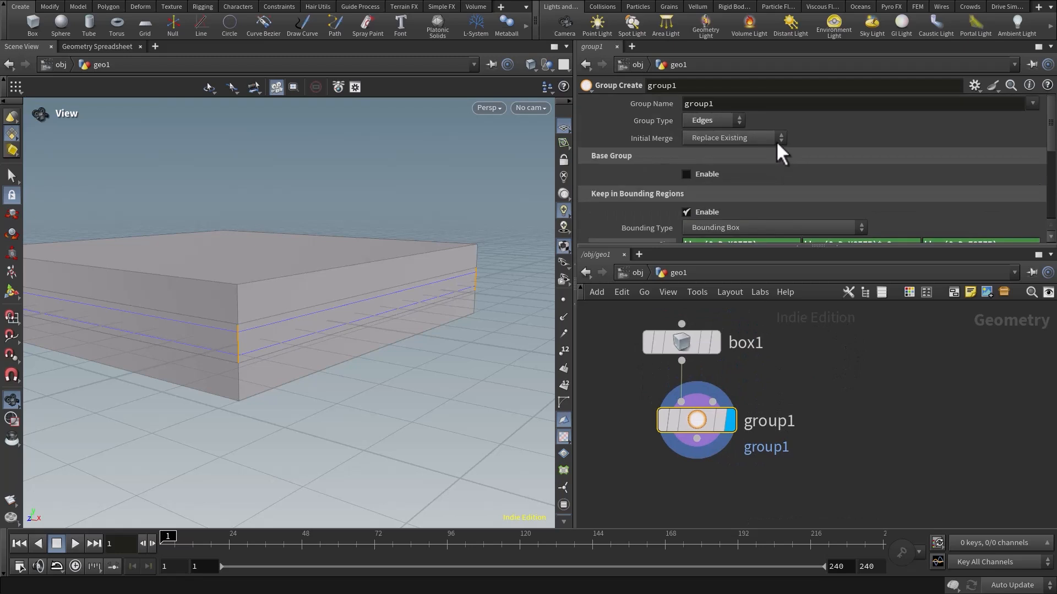
click(731, 104)
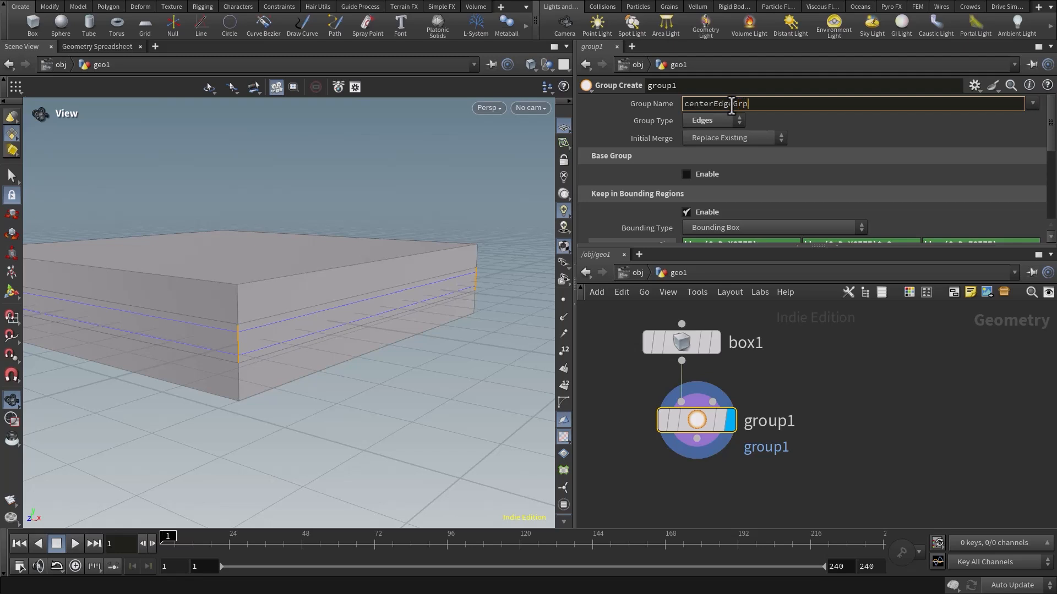
key(Return)
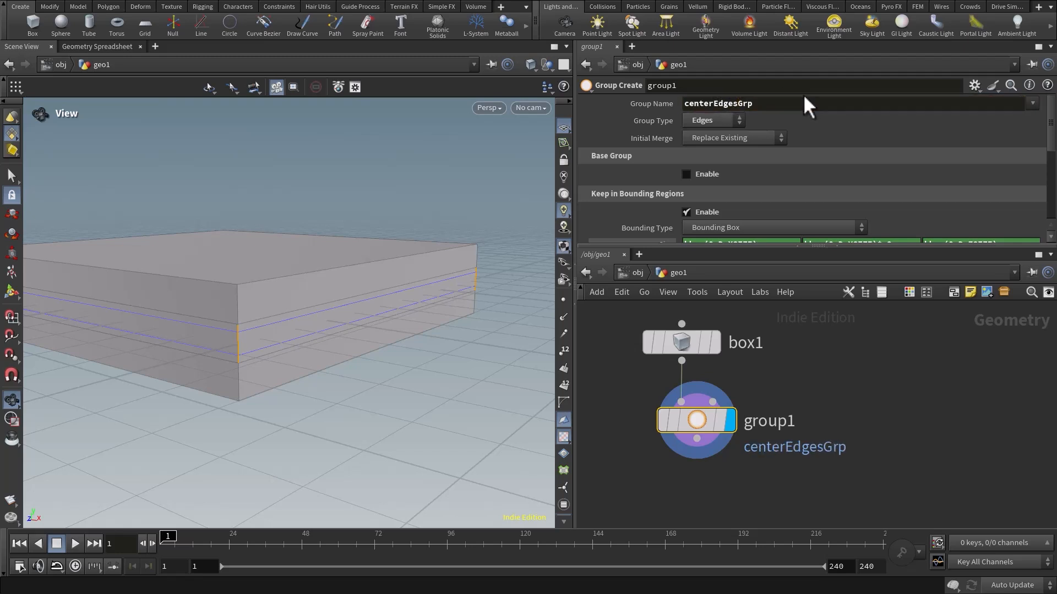
Add a Group Promote node wired after the Group Create node and display its output.
middle_drag(736, 490, 741, 393)
click(721, 348)
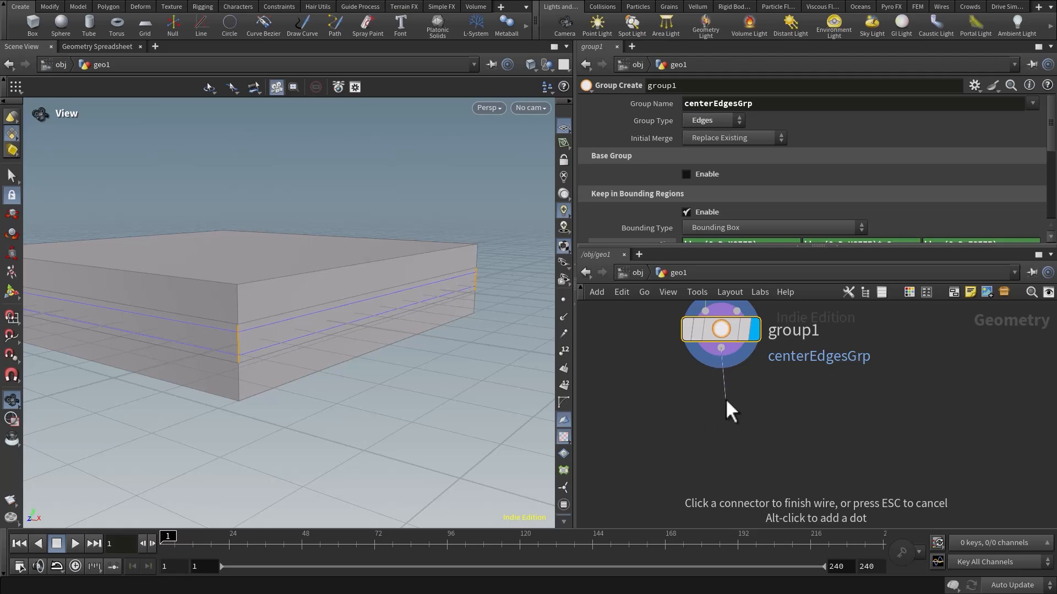
key(Tab)
text(grou)
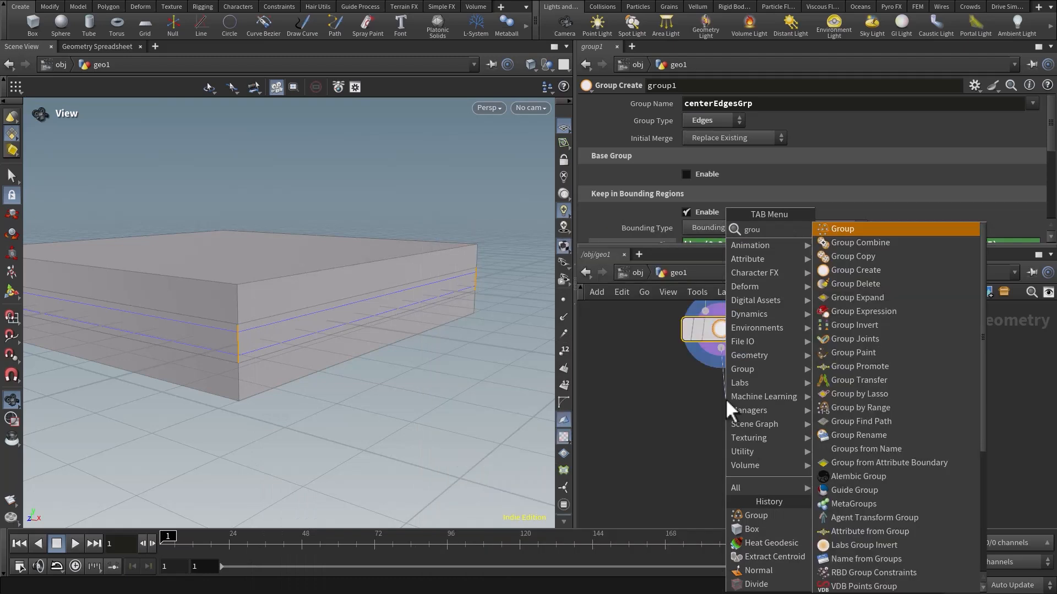
text(prp)
key(Return)
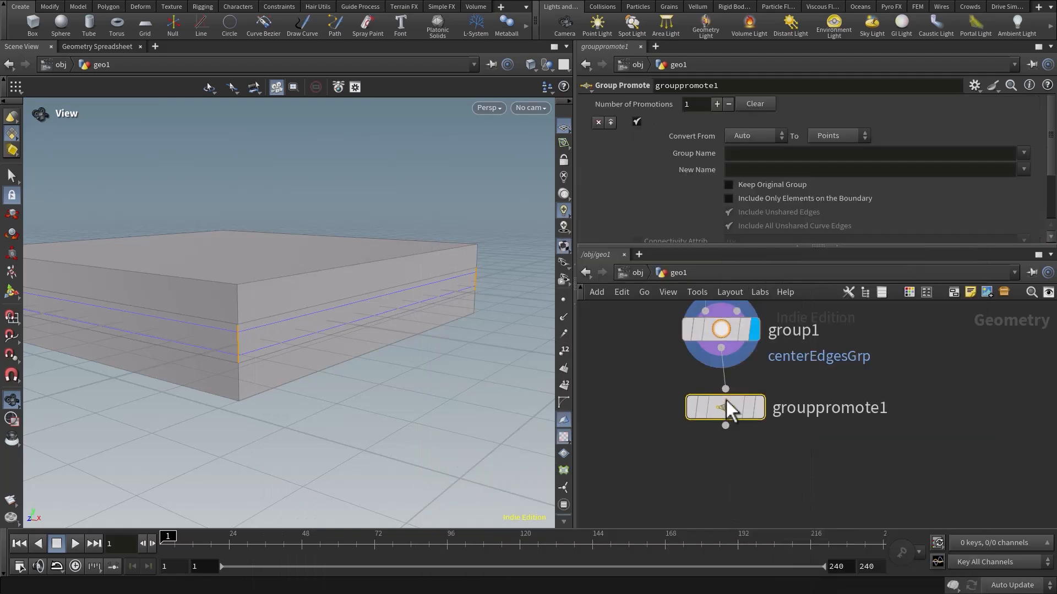
click(724, 429)
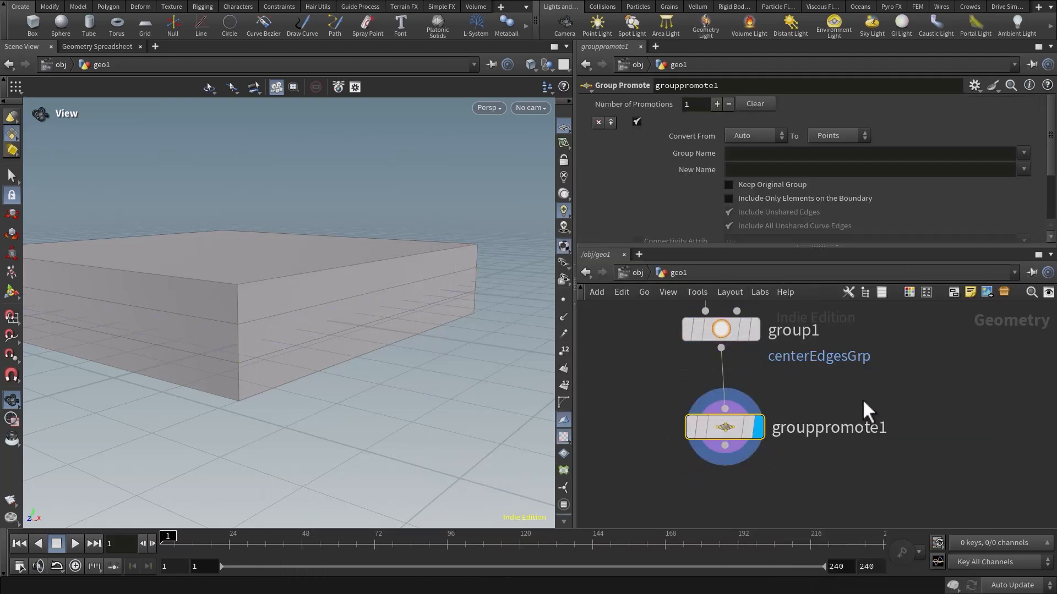
Set the Group Promote node to convert from Edges to Primitives.
middle_drag(873, 385, 867, 387)
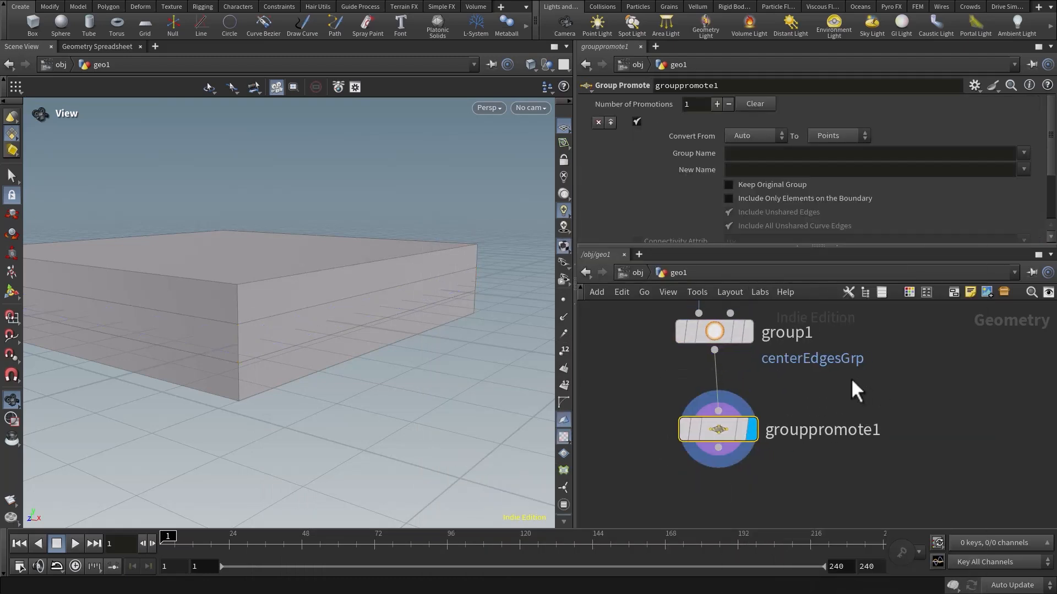
click(718, 427)
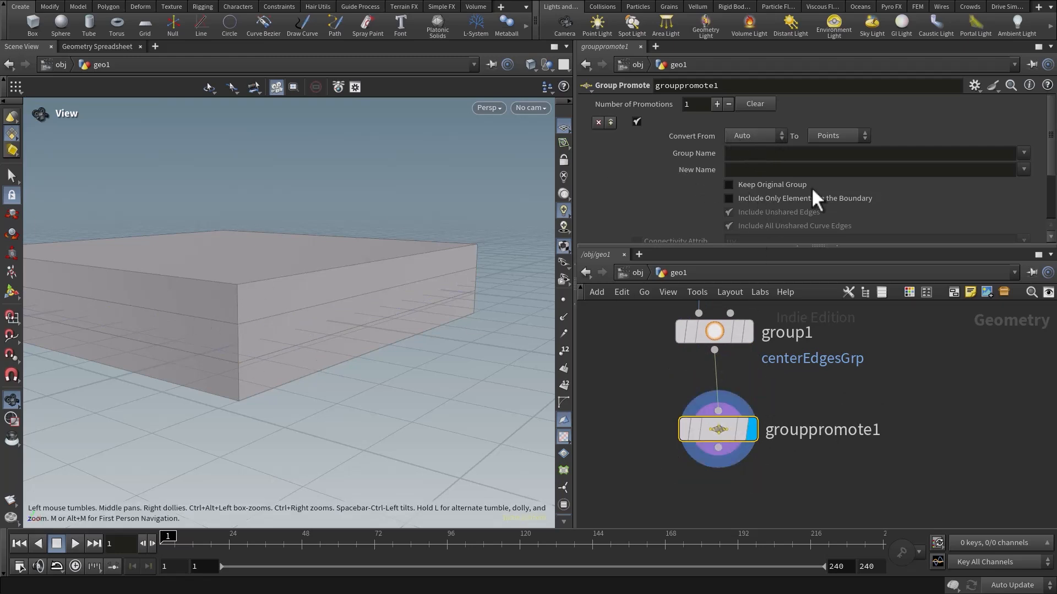
middle_drag(692, 375, 676, 389)
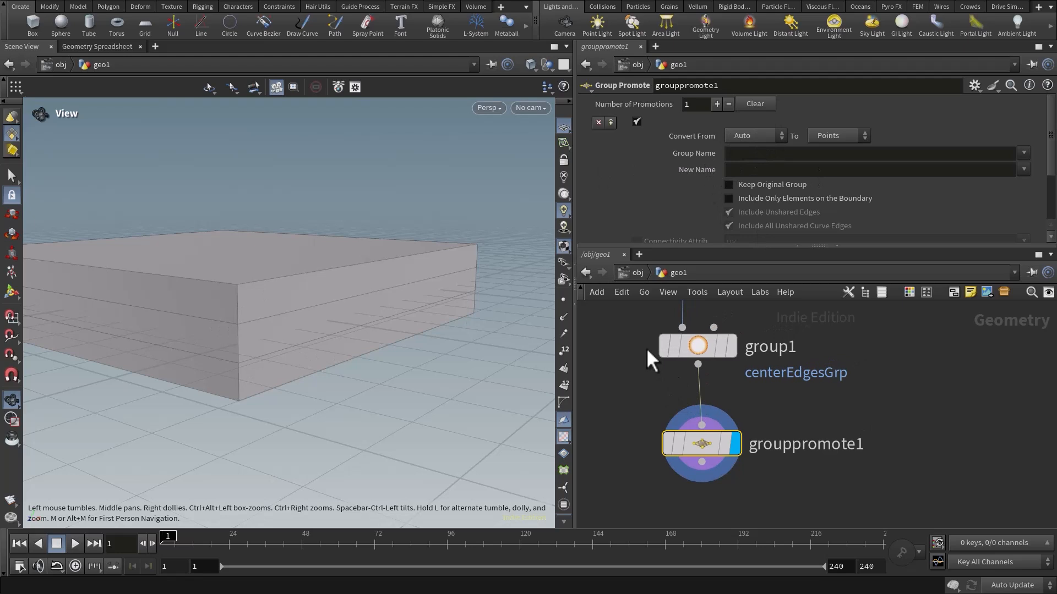
click(758, 139)
click(740, 190)
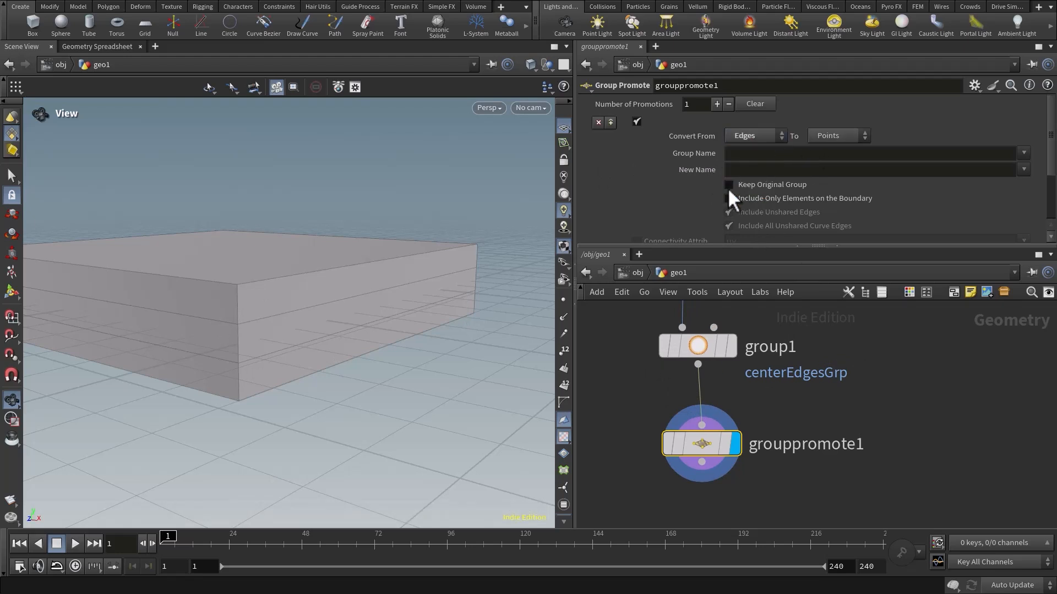
click(844, 136)
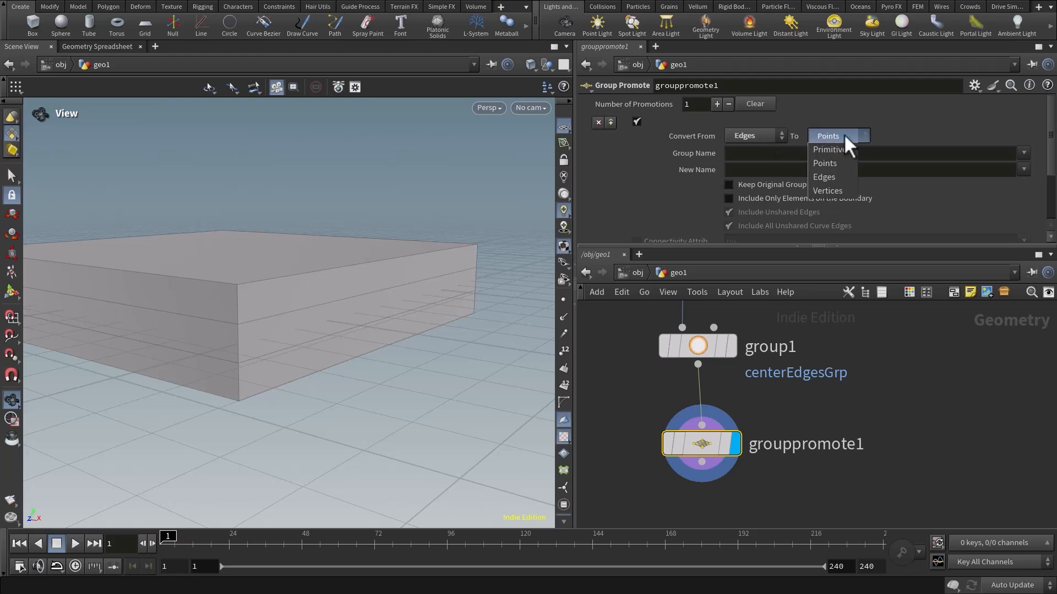
click(831, 152)
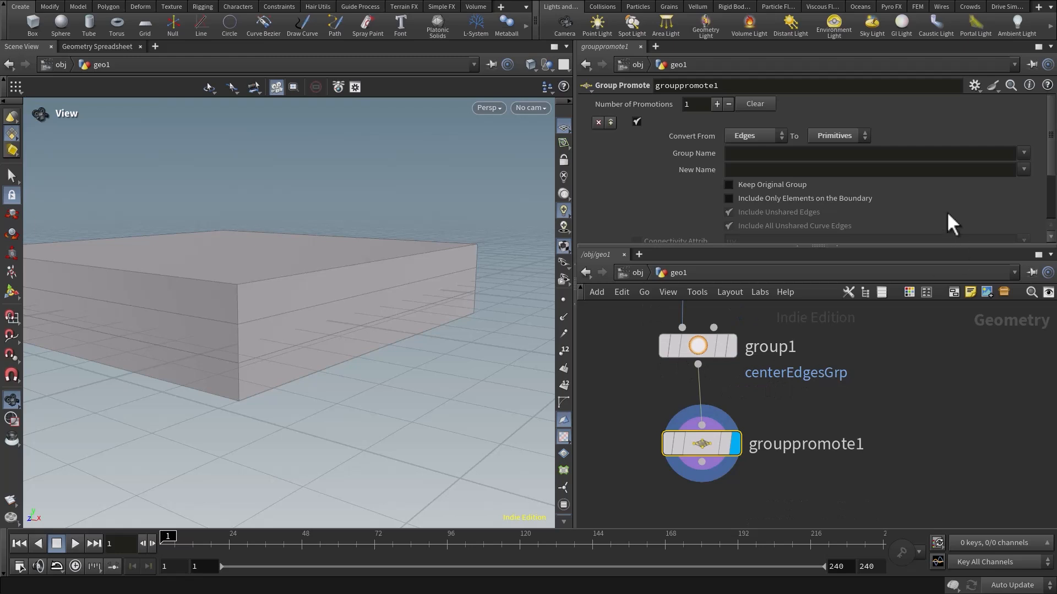
Choose centerEdgesGrp as the group to promote and name the resulting group centerPrimGrp.
click(1024, 154)
click(999, 167)
middle_drag(347, 338, 349, 351)
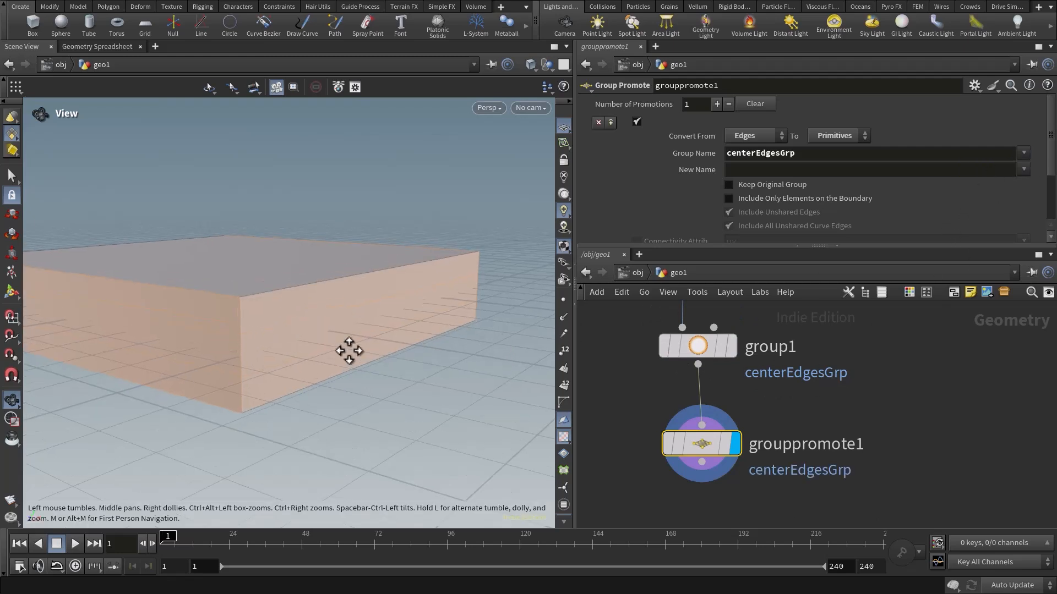
click(753, 170)
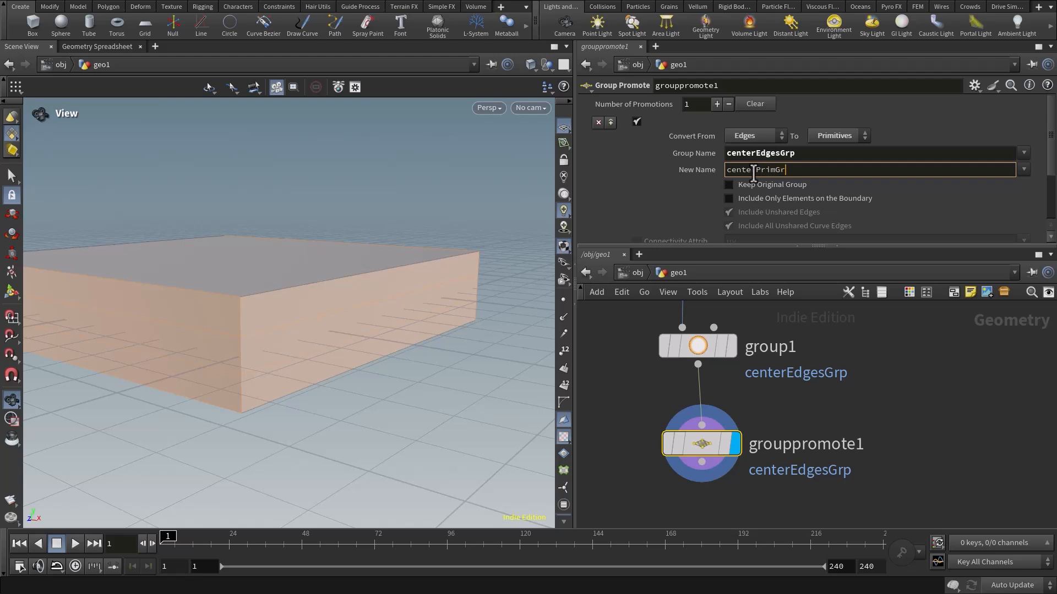
key(Return)
middle_drag(862, 458, 856, 412)
middle_drag(736, 462, 784, 394)
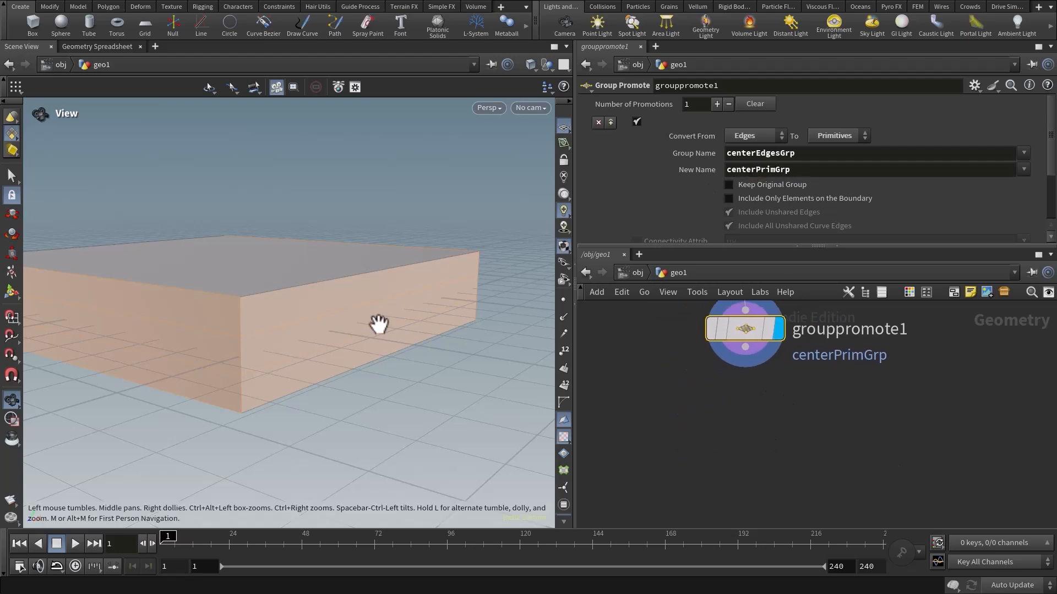
Display the Group Create node's output and examine the grouped edges up close around the box's corner.
mouse_move(378, 326)
mouse_down()
mouse_move(333, 319)
mouse_move(376, 317)
mouse_up()
middle_drag(733, 392, 733, 482)
click(743, 321)
click(778, 324)
scroll(354, 345, up, 5)
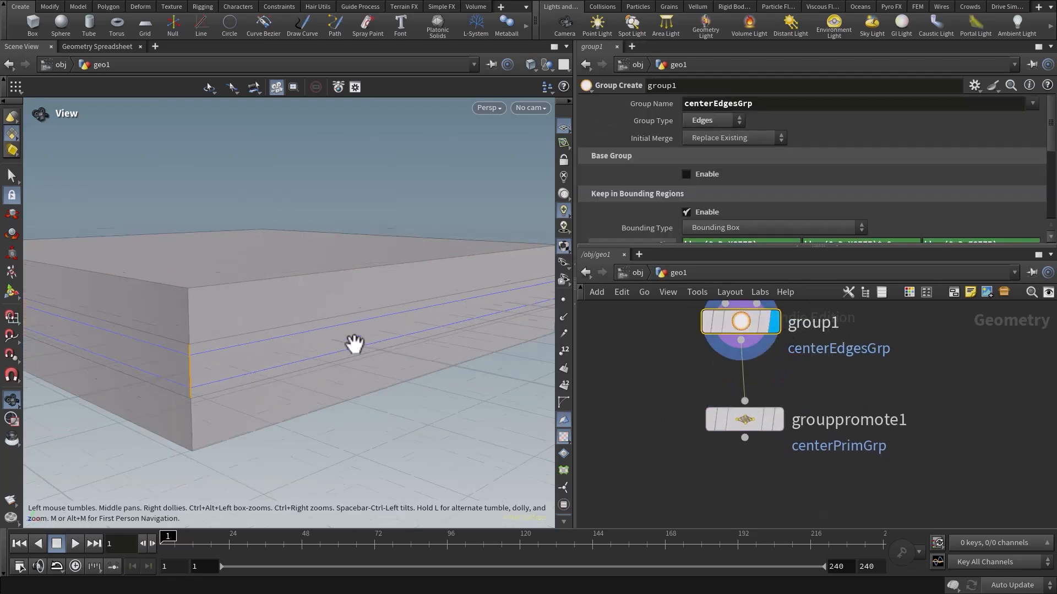
middle_drag(293, 342, 382, 329)
drag(266, 342, 271, 338)
scroll(226, 321, up, 5)
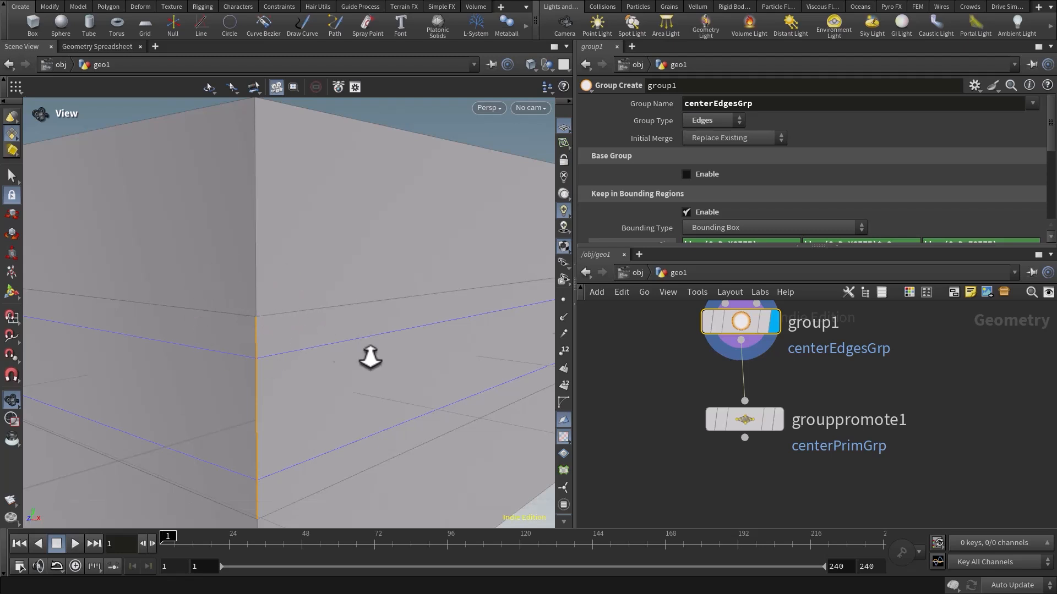
right_drag(371, 358, 292, 338)
middle_drag(293, 339, 307, 318)
right_drag(350, 349, 315, 346)
middle_drag(339, 374, 321, 358)
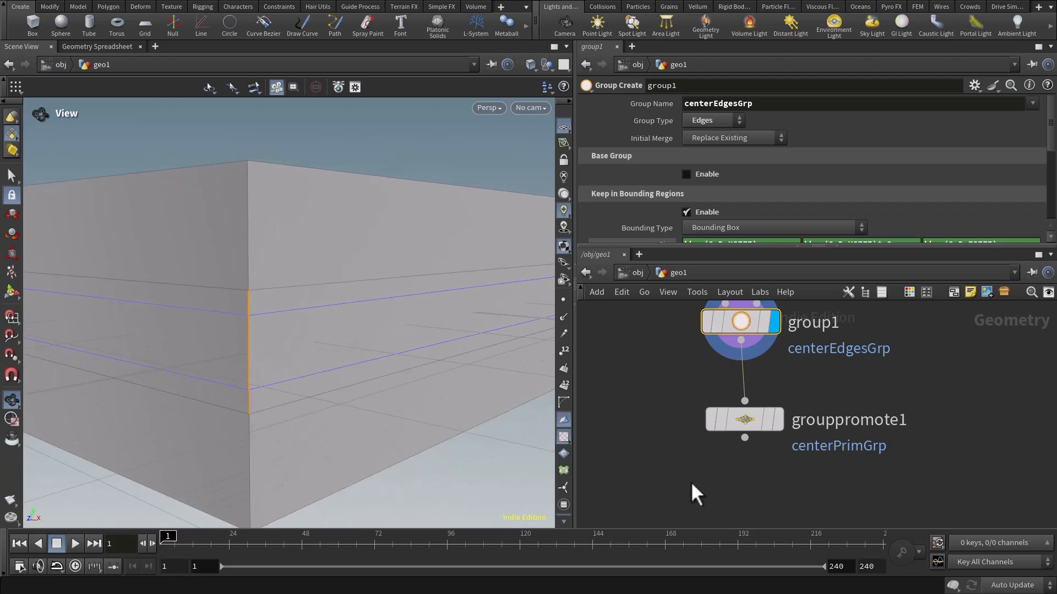
Display the Group Promote node's output again and examine which faces its primitive group covers.
click(740, 419)
click(777, 422)
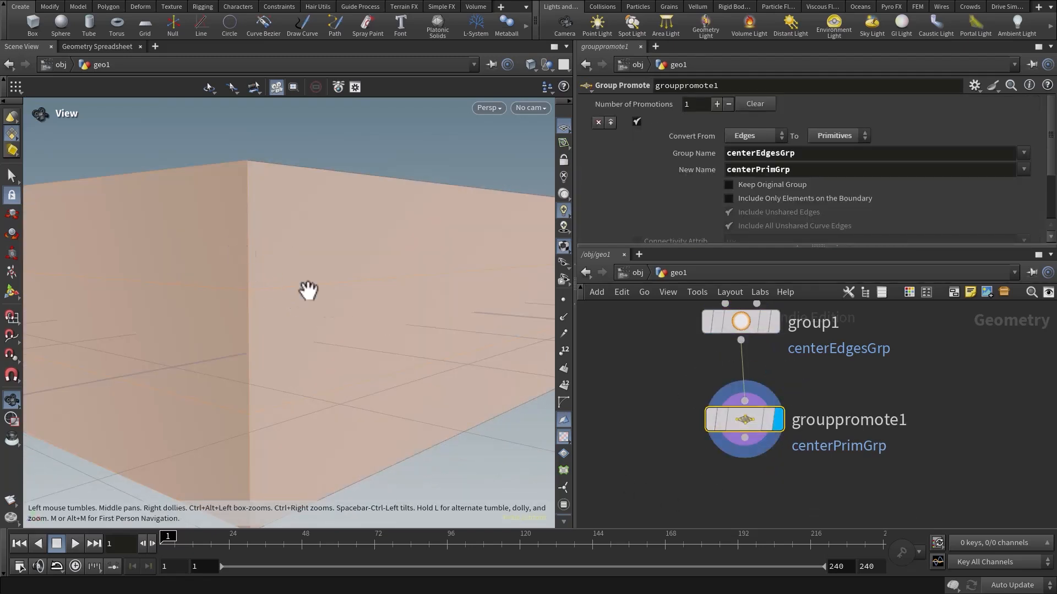
right_drag(378, 336, 348, 322)
middle_drag(350, 323, 324, 308)
Add a Group Expand node wired after the Group Promote node and display its output.
middle_drag(741, 476, 744, 402)
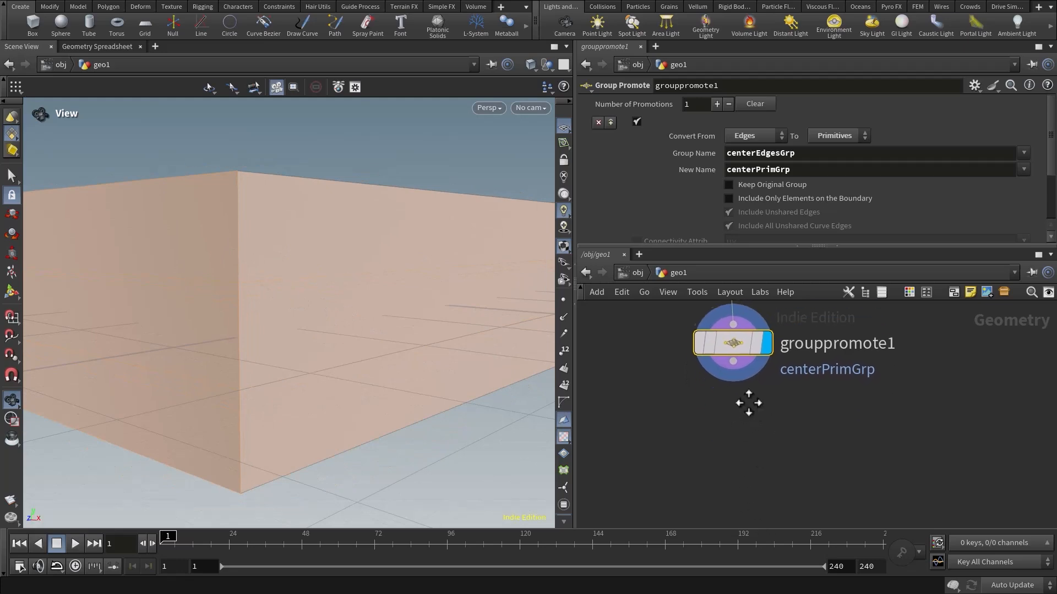
click(745, 364)
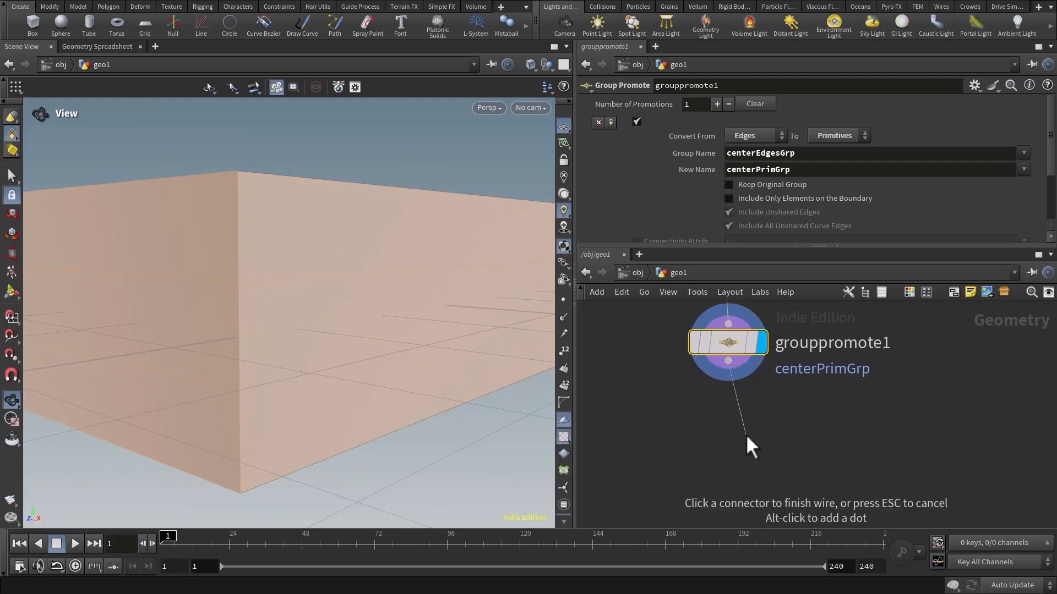
click(697, 440)
text(grou)
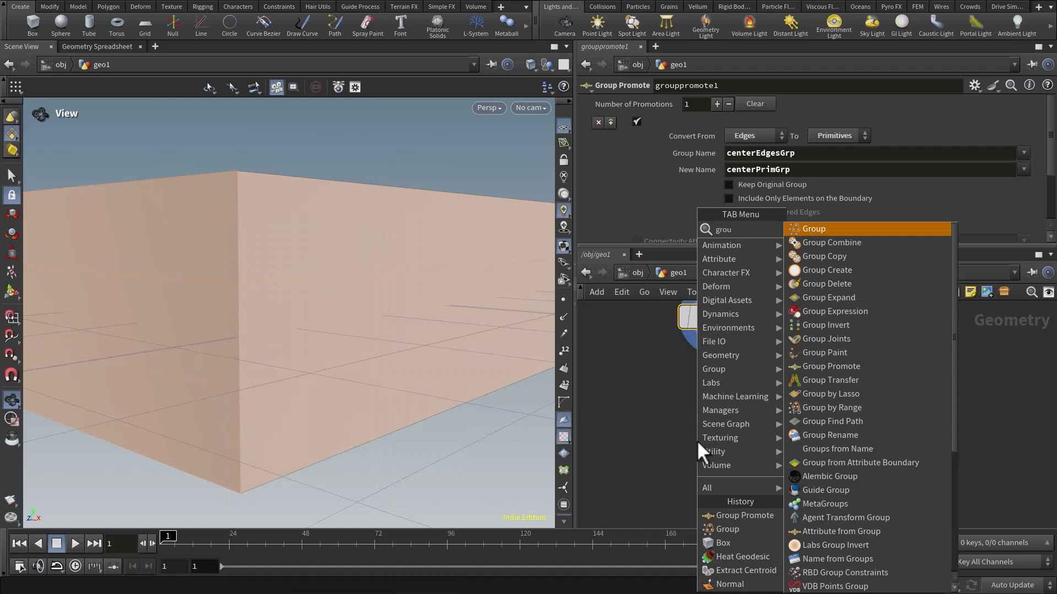
text(pe)
key(Return)
scroll(697, 440, up, 3)
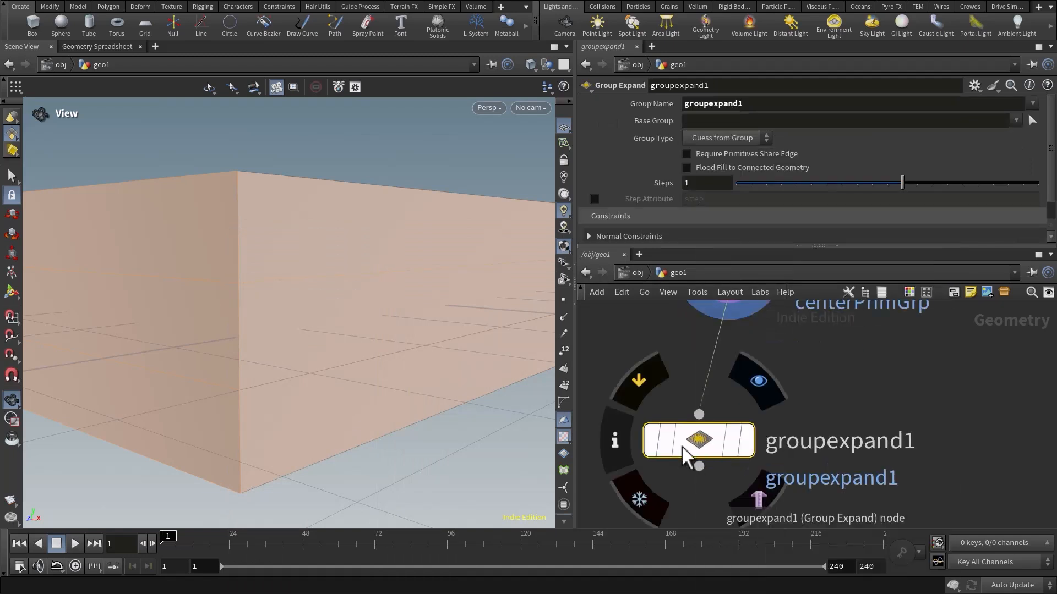
scroll(732, 422, down, 3)
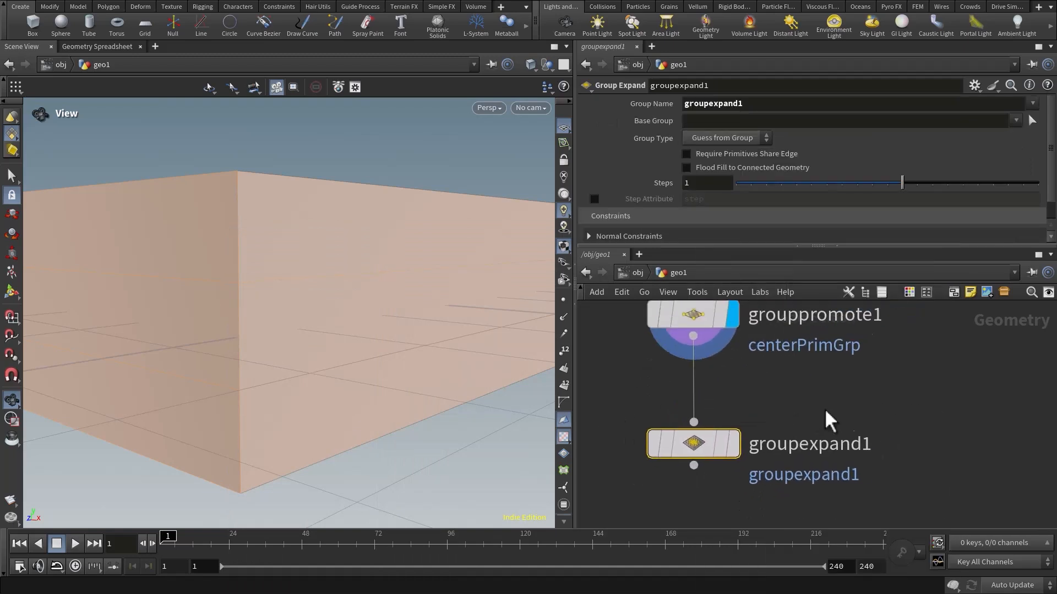
click(759, 437)
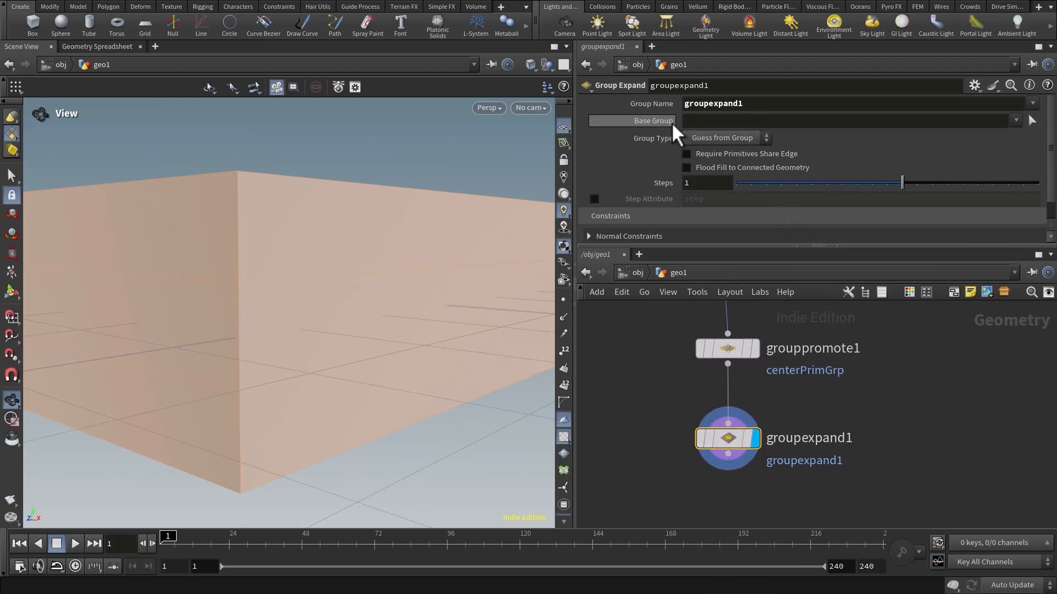
Set the Group Expand node's base group to centerPrimGrp and name its output group groupPrimexpand.
click(1015, 120)
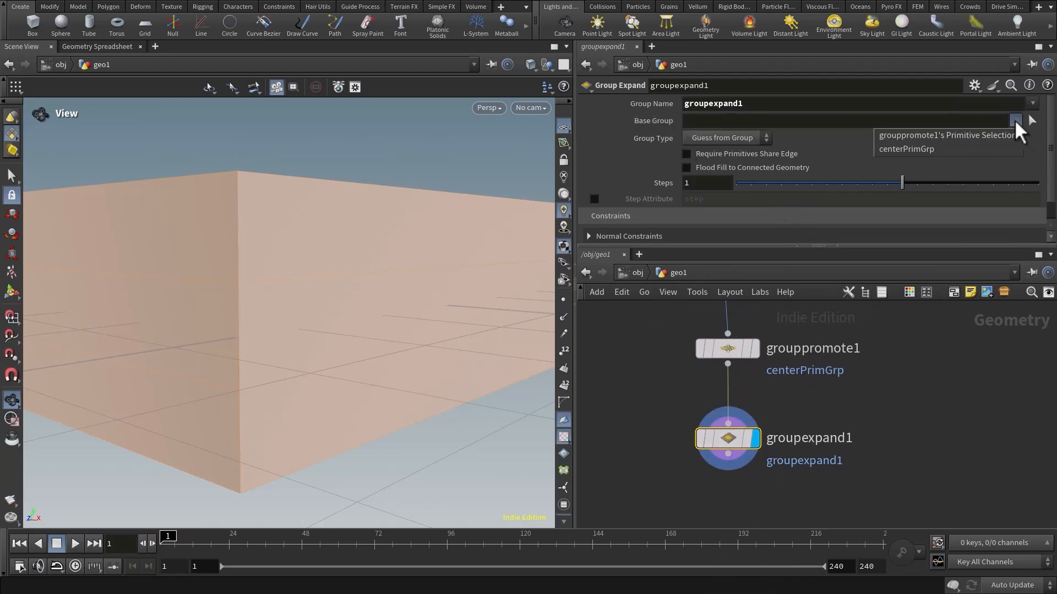
click(907, 150)
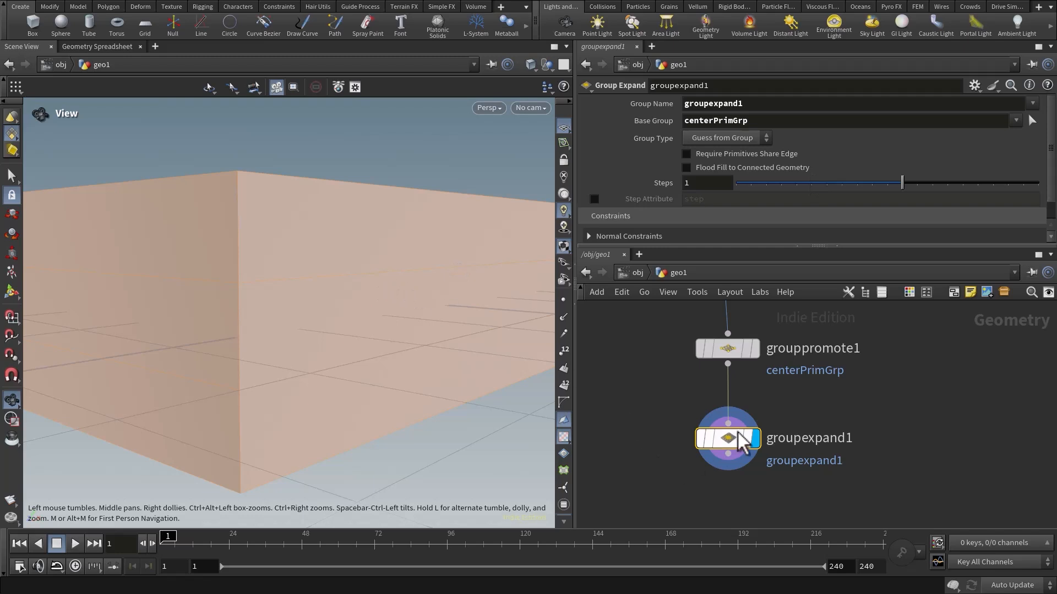
mouse_move(736, 445)
drag(298, 266, 321, 266)
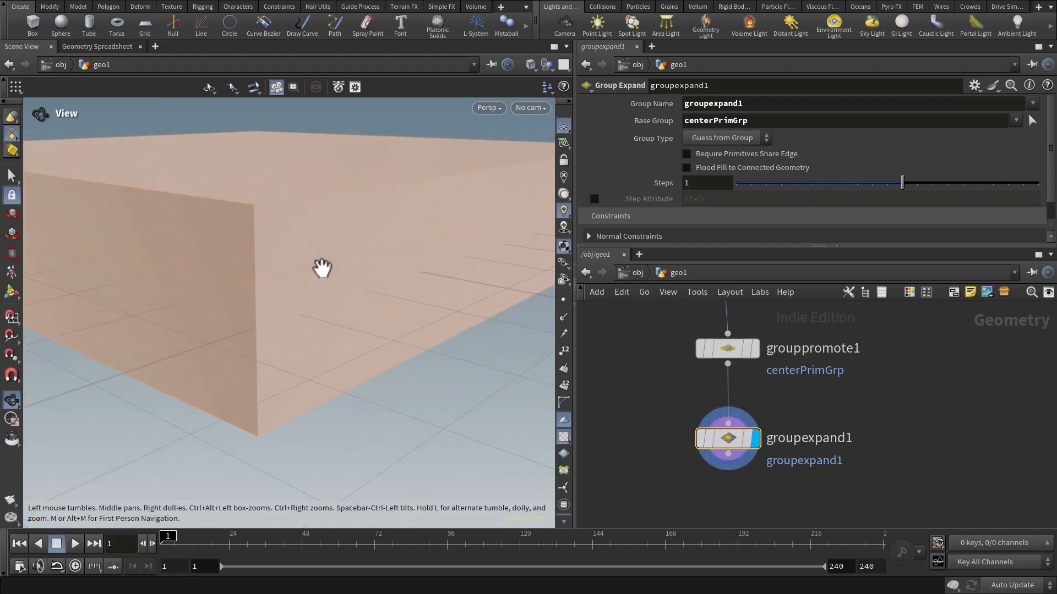
click(767, 104)
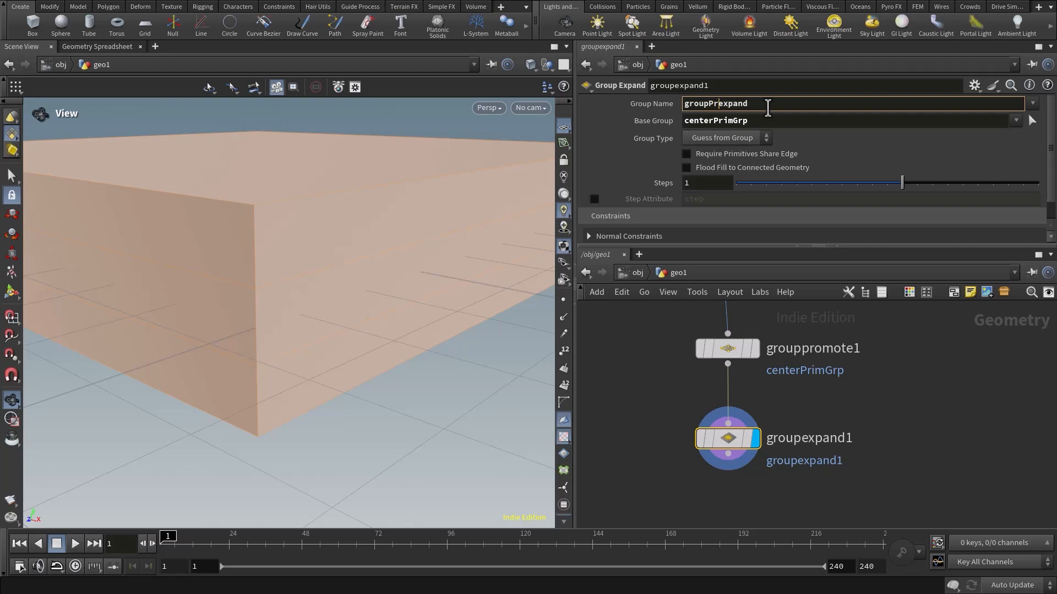
key(Return)
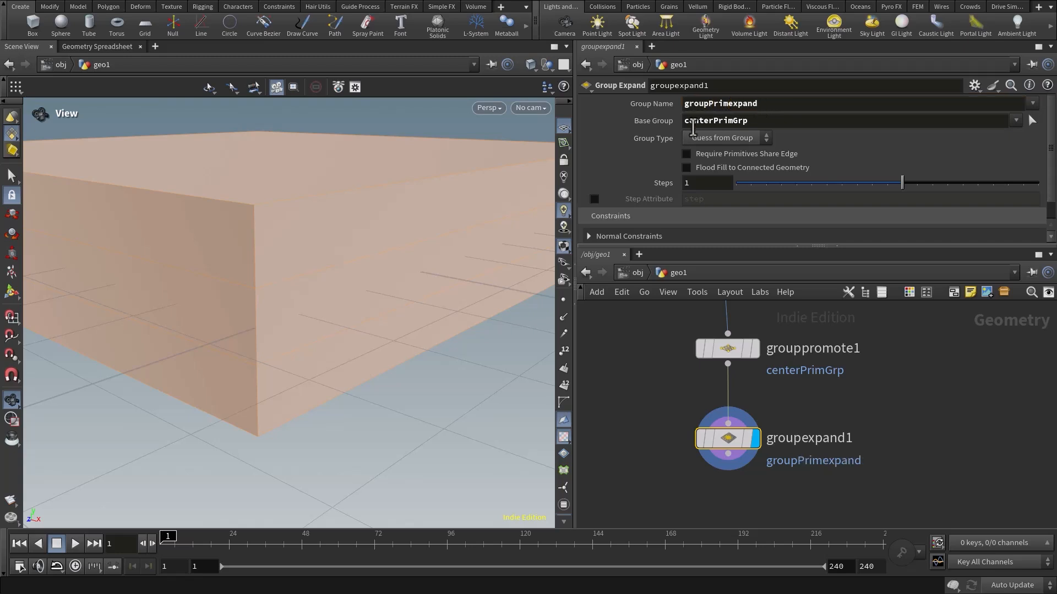
middle_drag(912, 425, 896, 409)
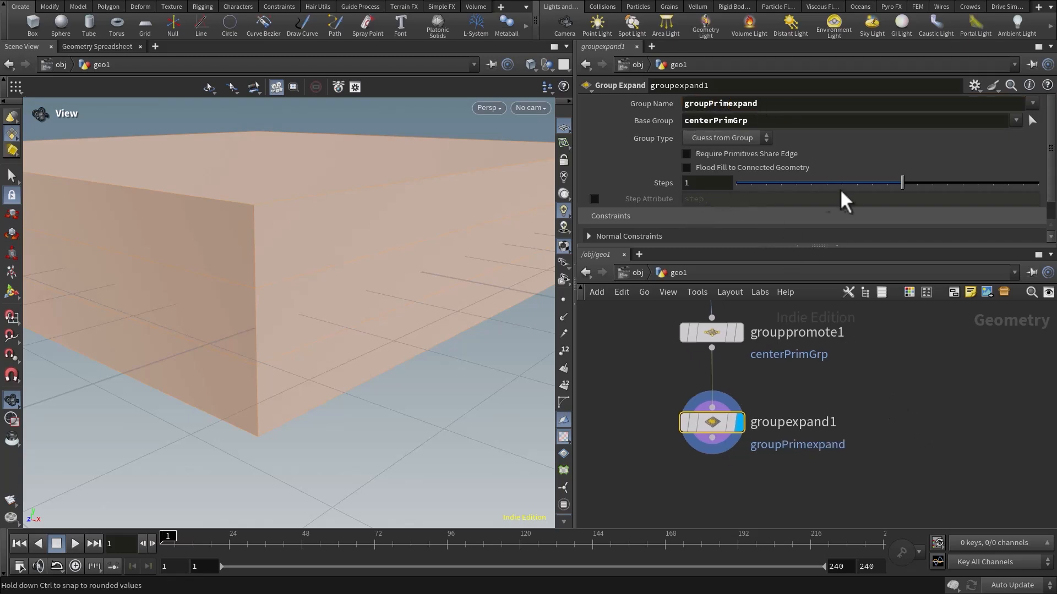
Set the Group Expand node's Steps to -1.
drag(427, 298, 434, 232)
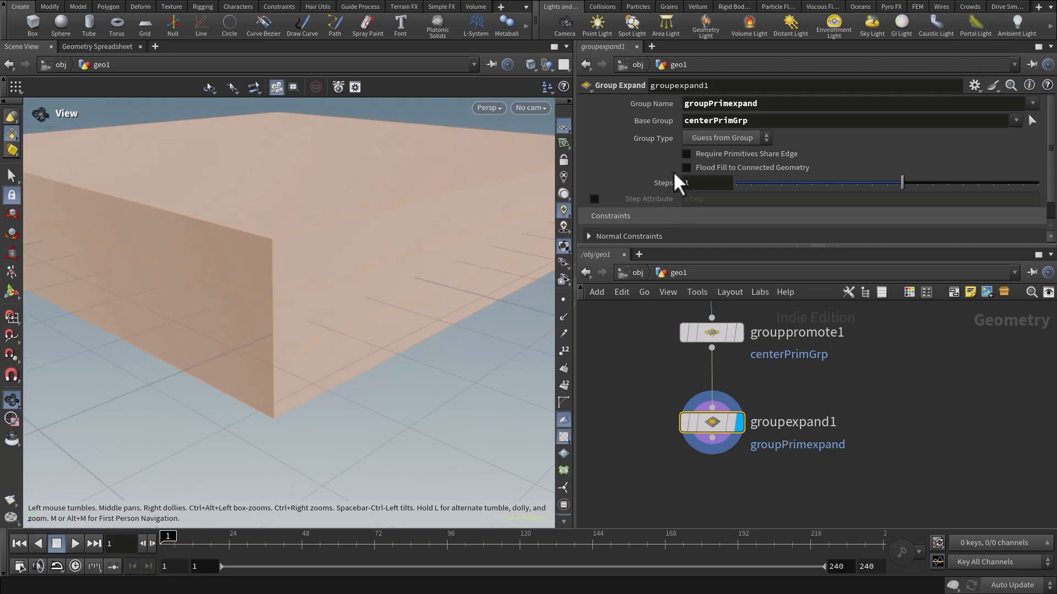
drag(331, 184, 379, 216)
drag(900, 184, 892, 184)
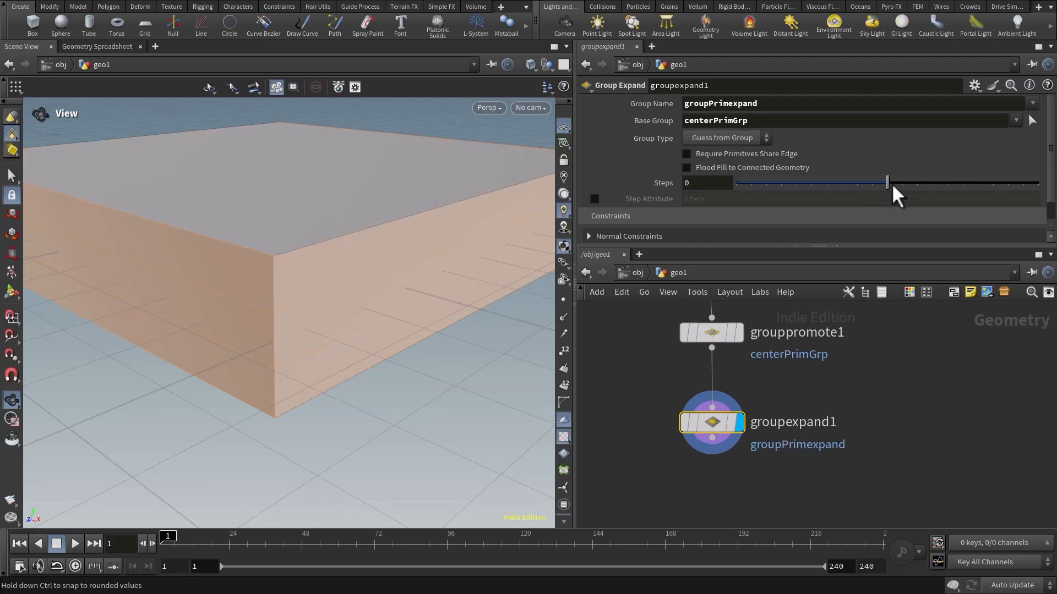
drag(495, 242, 422, 325)
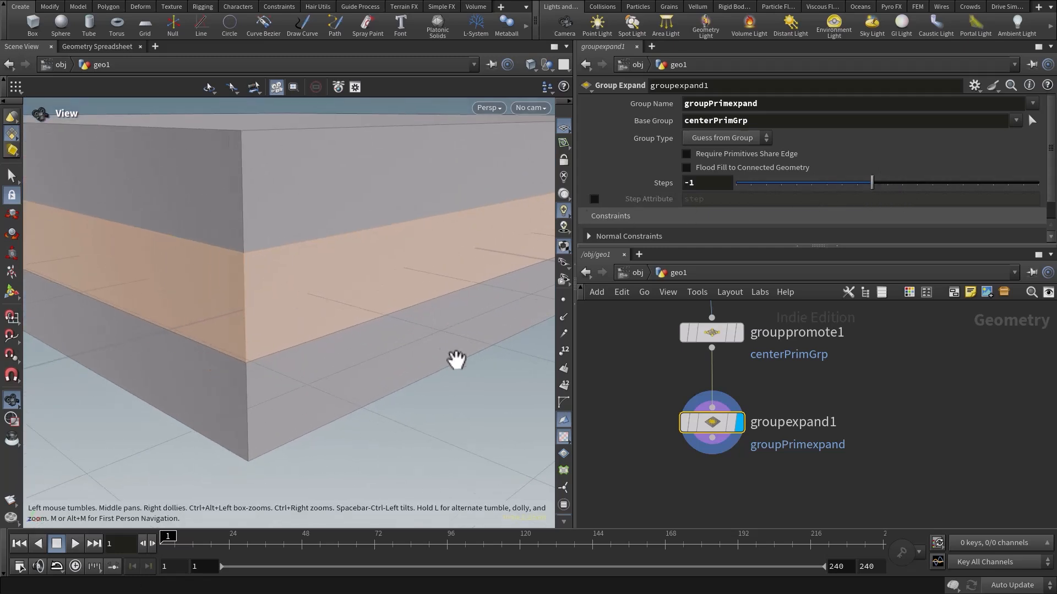
Examine the reduced primitive group on the box from several angles and review the whole node chain.
drag(455, 358, 316, 357)
drag(379, 308, 347, 286)
right_drag(347, 285, 395, 328)
drag(354, 321, 328, 323)
right_drag(328, 323, 366, 319)
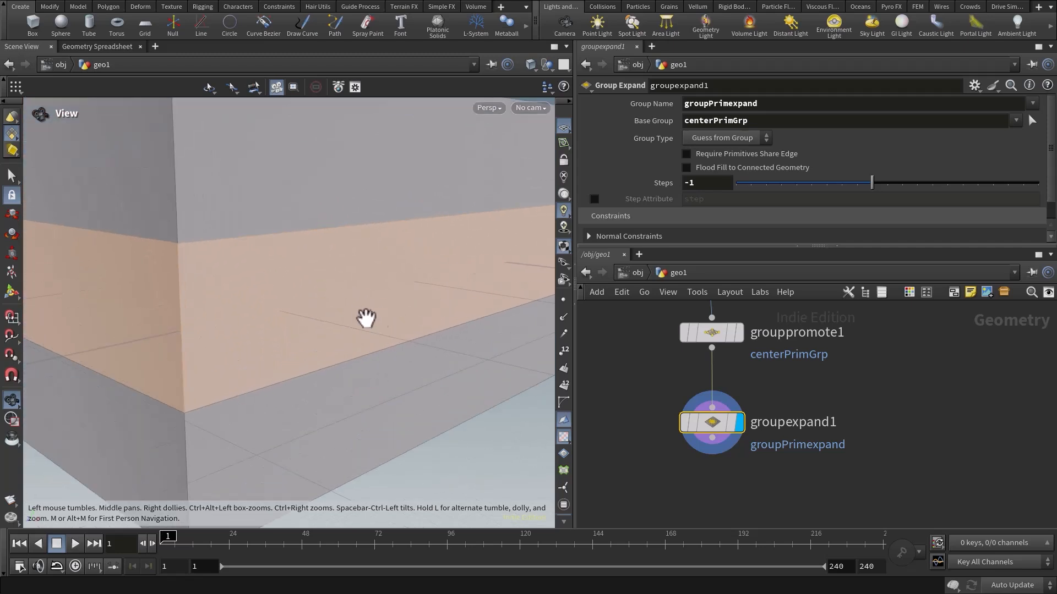
middle_drag(366, 319, 393, 286)
right_drag(393, 285, 266, 341)
drag(266, 341, 333, 319)
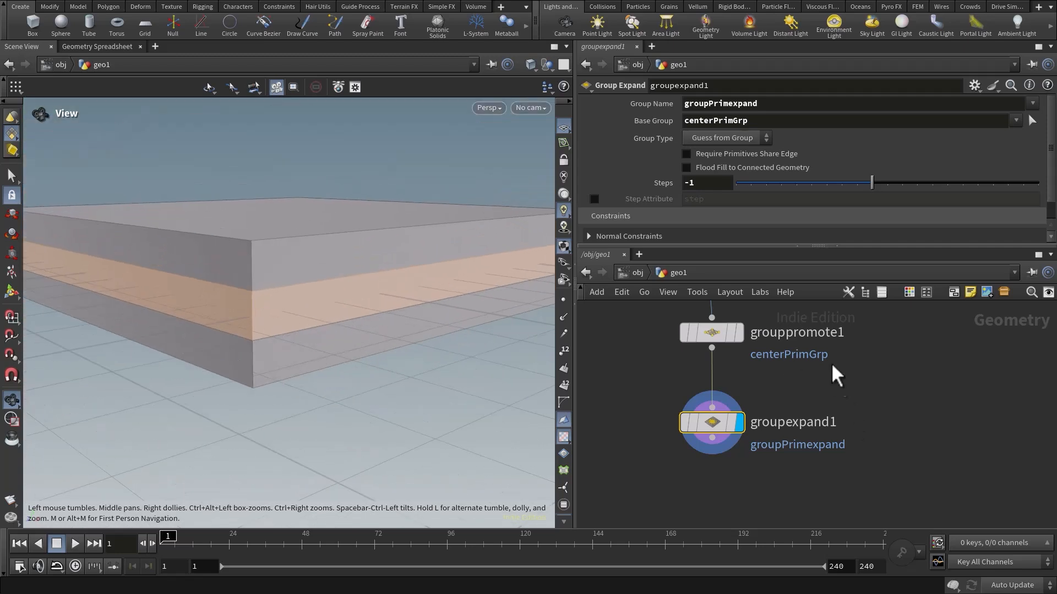
middle_drag(837, 375, 843, 460)
scroll(868, 369, down, 4)
middle_drag(862, 363, 811, 399)
drag(478, 315, 514, 319)
right_drag(514, 319, 364, 328)
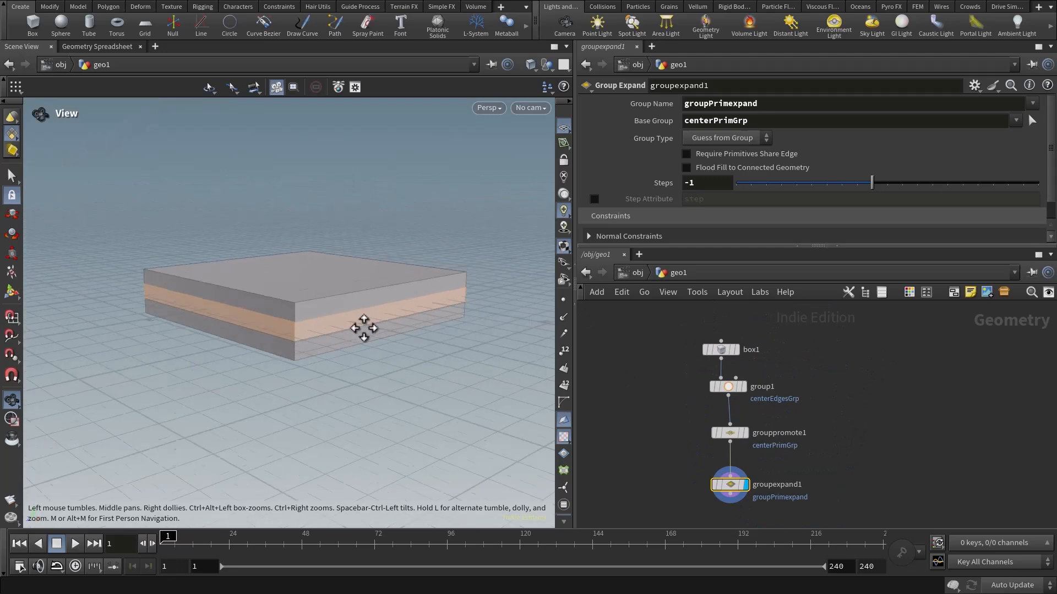
drag(384, 313, 384, 342)
right_drag(384, 342, 384, 333)
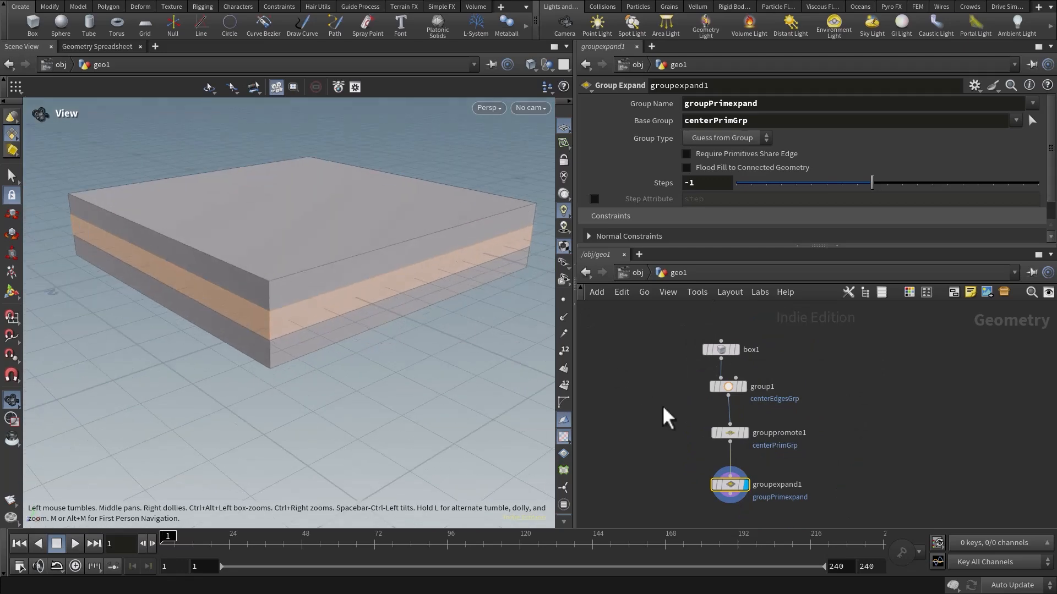
Set the box node's Y size to 0.5.
middle_drag(643, 338, 643, 358)
drag(642, 357, 809, 378)
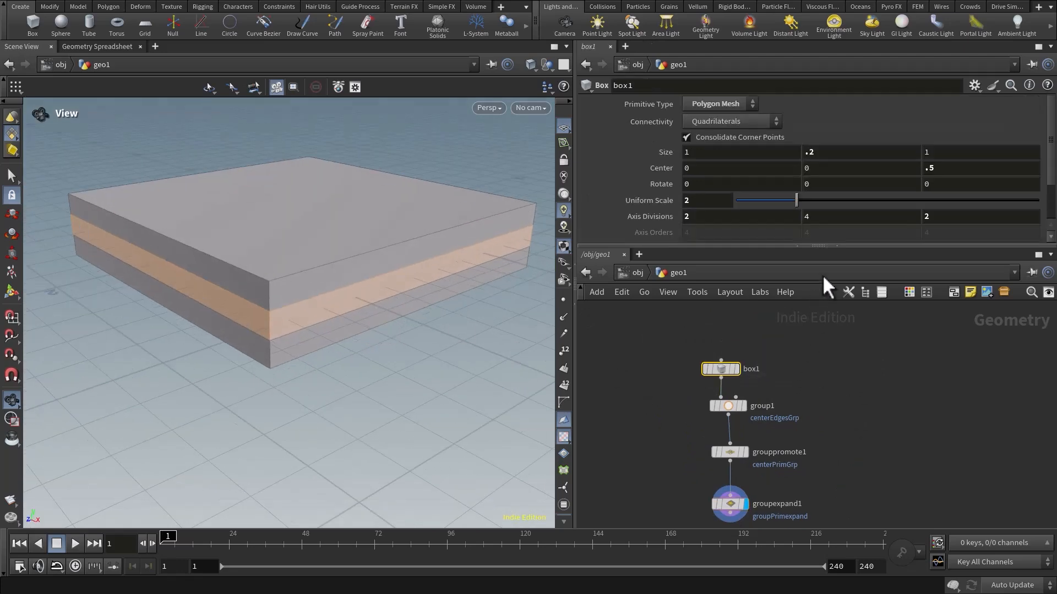
double_click(832, 152)
text(1)
key(Return)
text(0.5)
key(Return)
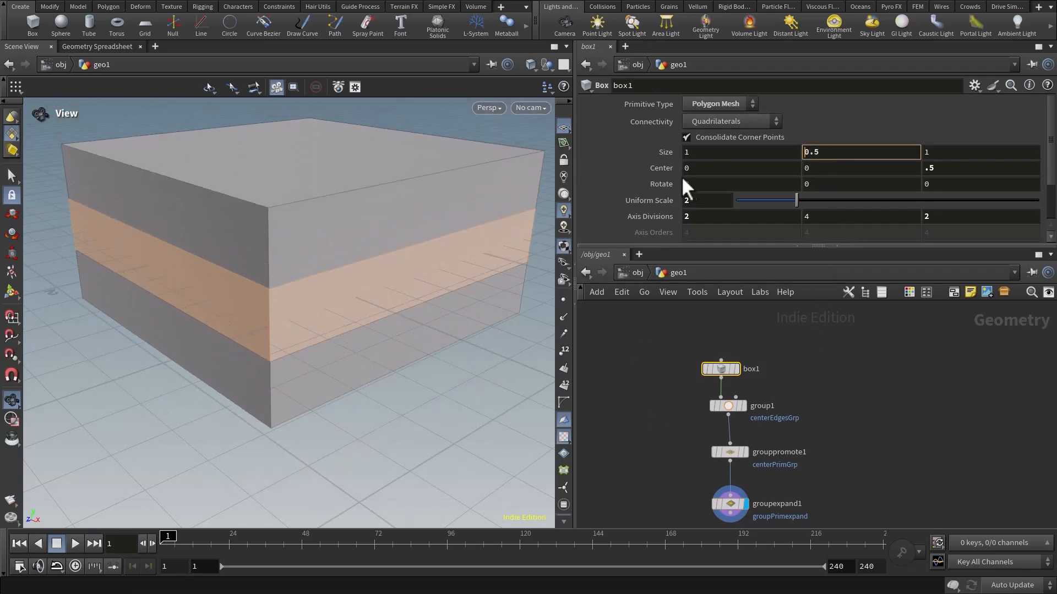
Set the box node's X size to 0.6.
click(706, 152)
text(0.6)
key(Return)
Vary the box node's Z size through several values to test the group, settling on 0.5.
double_click(950, 151)
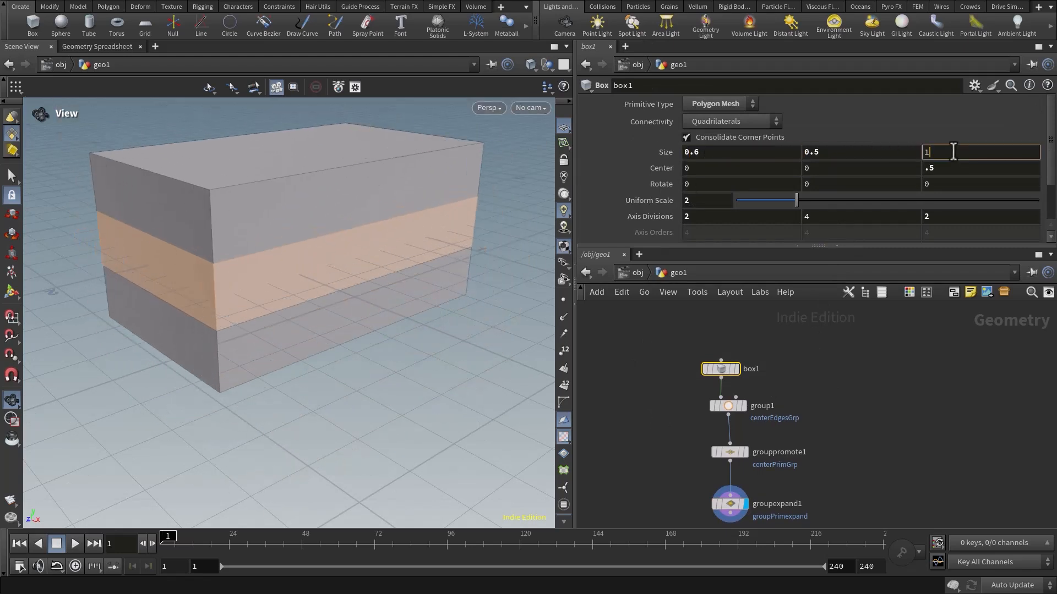
text(0.8)
key(Return)
scroll(950, 152, up, 1)
scroll(949, 153, down, 6)
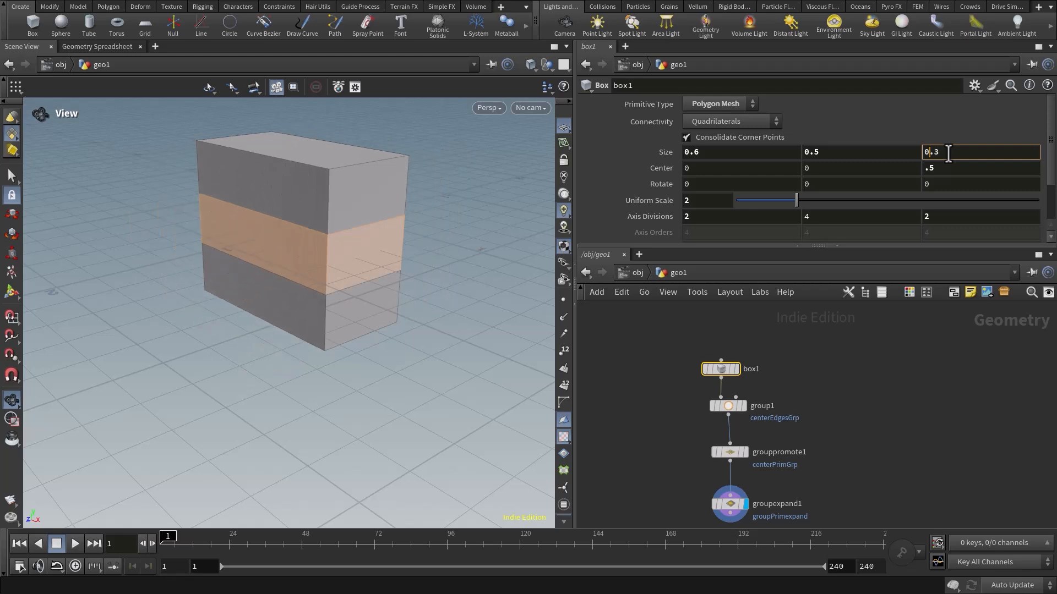
scroll(948, 153, up, 6)
scroll(948, 153, down, 3)
scroll(948, 154, up, 2)
scroll(948, 153, down, 4)
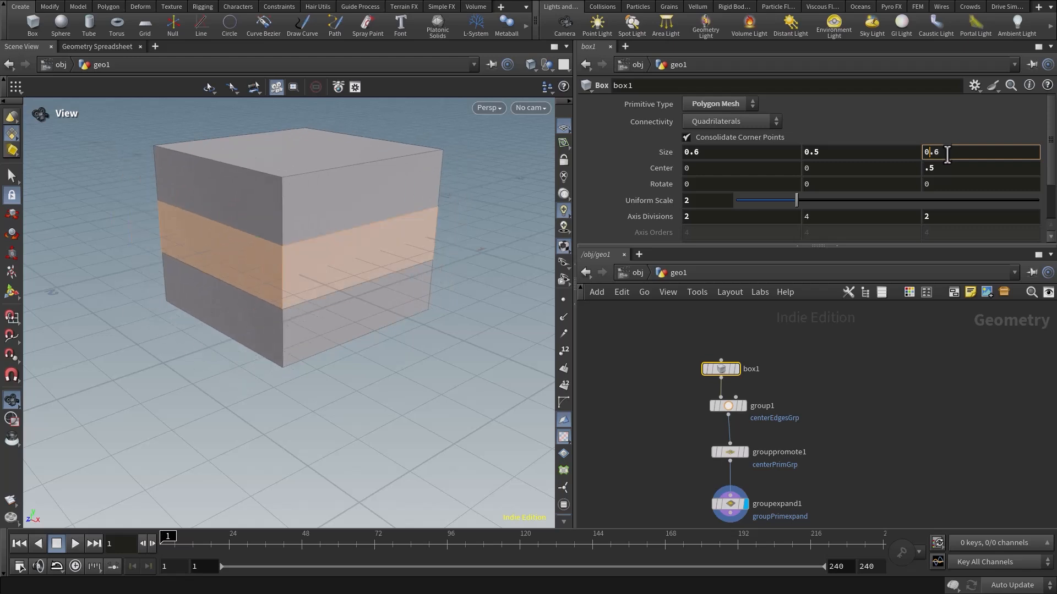
scroll(947, 154, up, 4)
scroll(947, 154, down, 2)
scroll(948, 155, up, 2)
scroll(947, 154, down, 2)
scroll(947, 154, up, 3)
scroll(948, 154, down, 4)
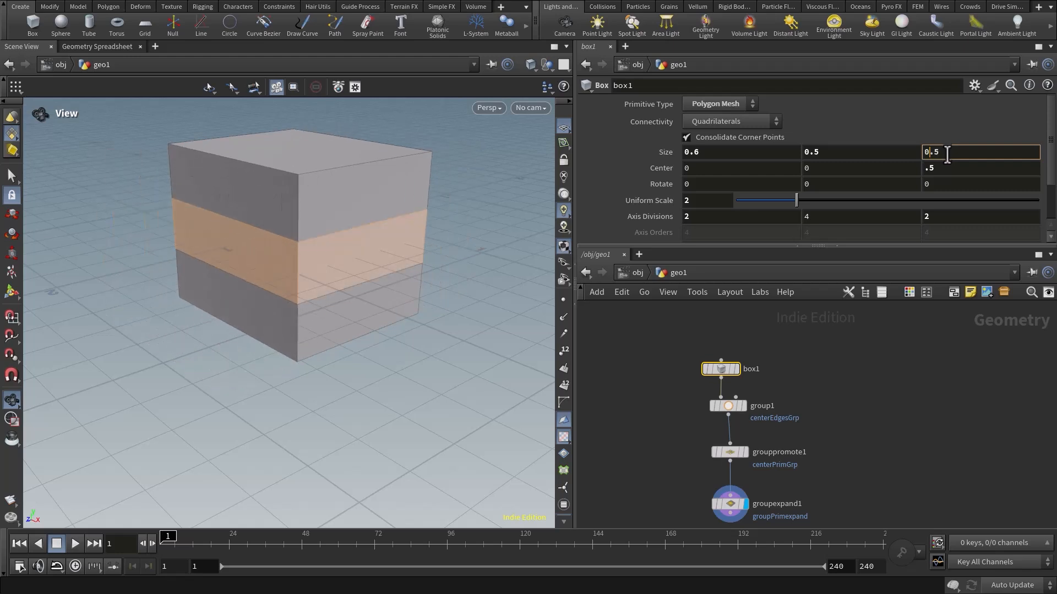
Test the band group by shifting the box's center to -0.2 in X and -0.5 in Y.
click(816, 170)
scroll(819, 170, down, 5)
scroll(818, 170, up, 5)
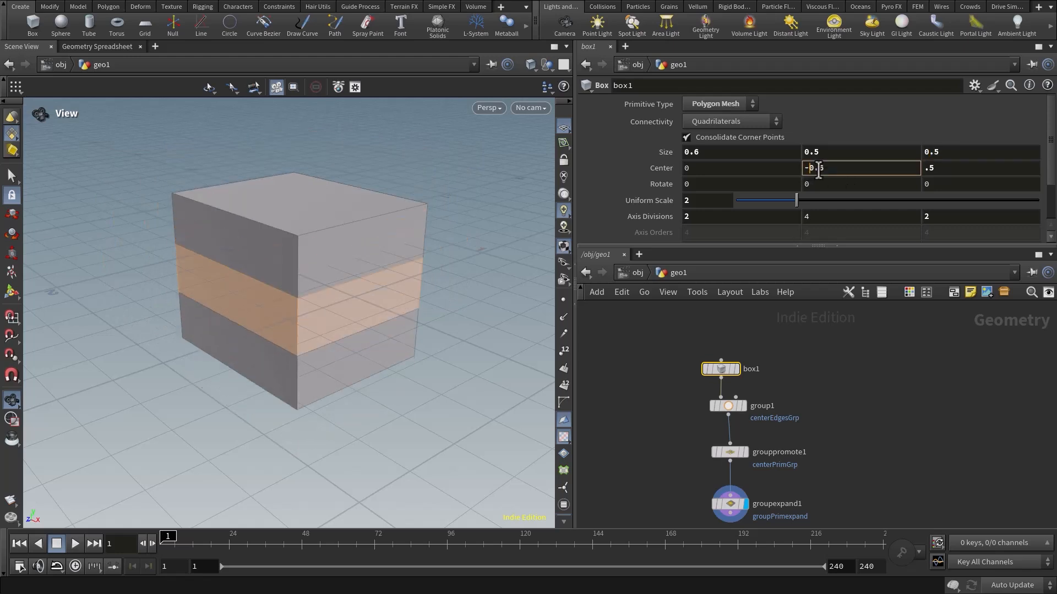
scroll(819, 170, down, 3)
scroll(819, 170, up, 2)
click(749, 170)
scroll(749, 170, down, 1)
scroll(749, 170, down, 1)
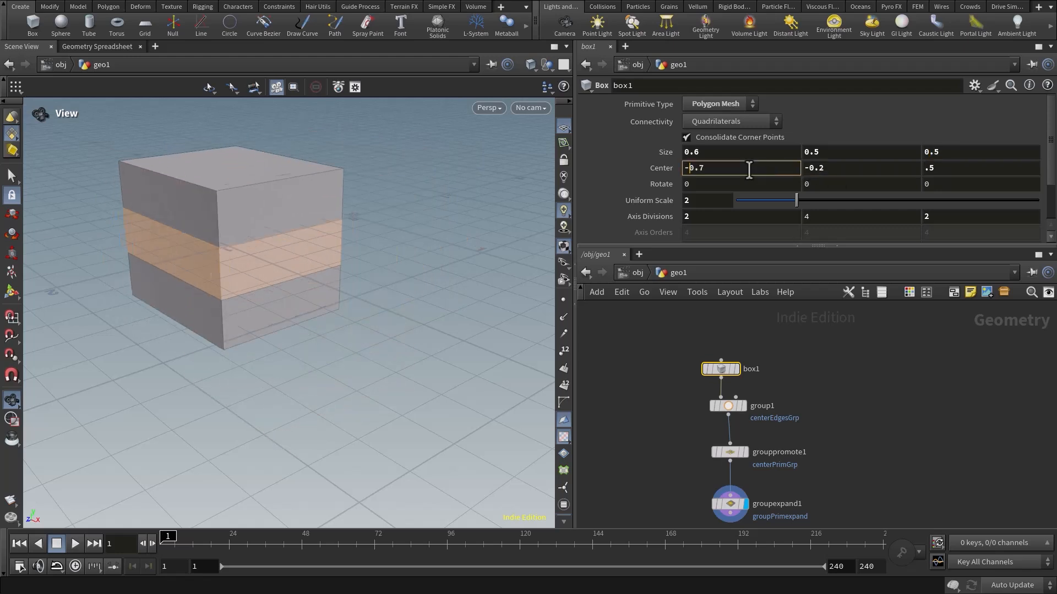
click(838, 169)
scroll(837, 168, down, 3)
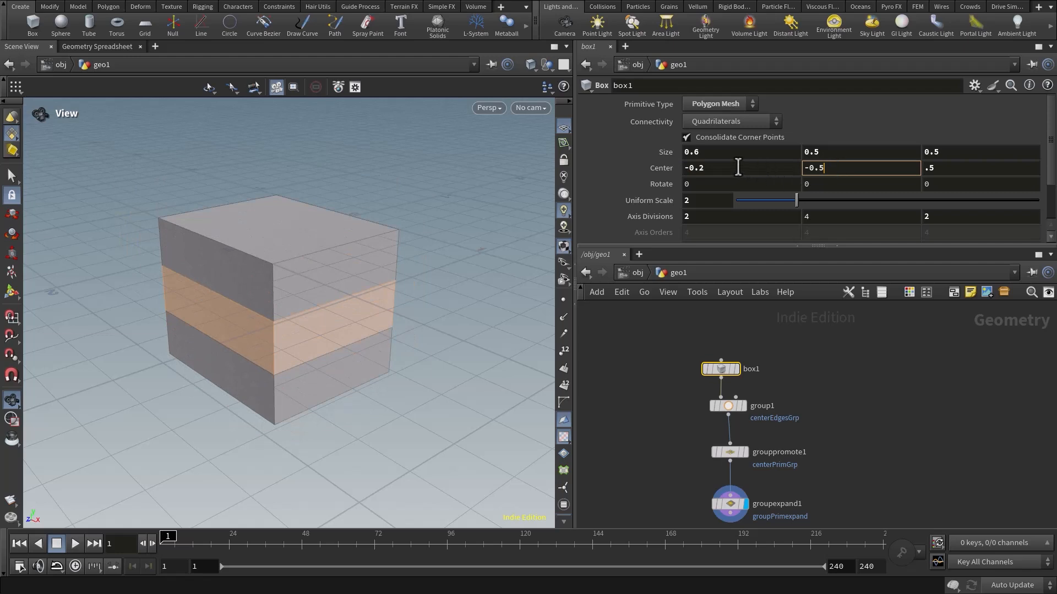
Reset the box's center X and Y values to 0.
drag(738, 166, 630, 173)
text(0)
key(Return)
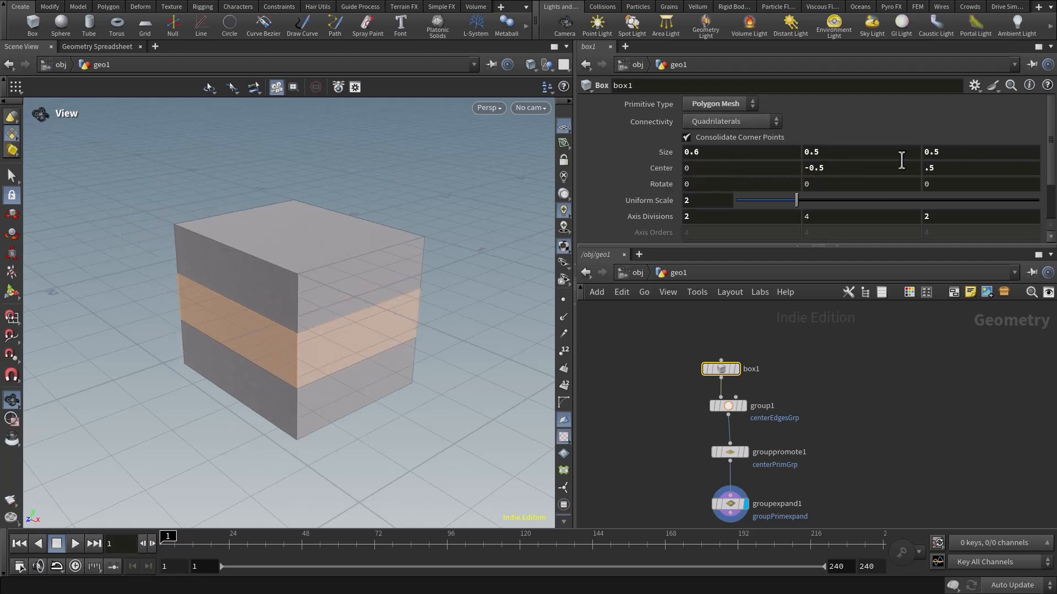
drag(843, 169, 801, 170)
text(0)
key(Return)
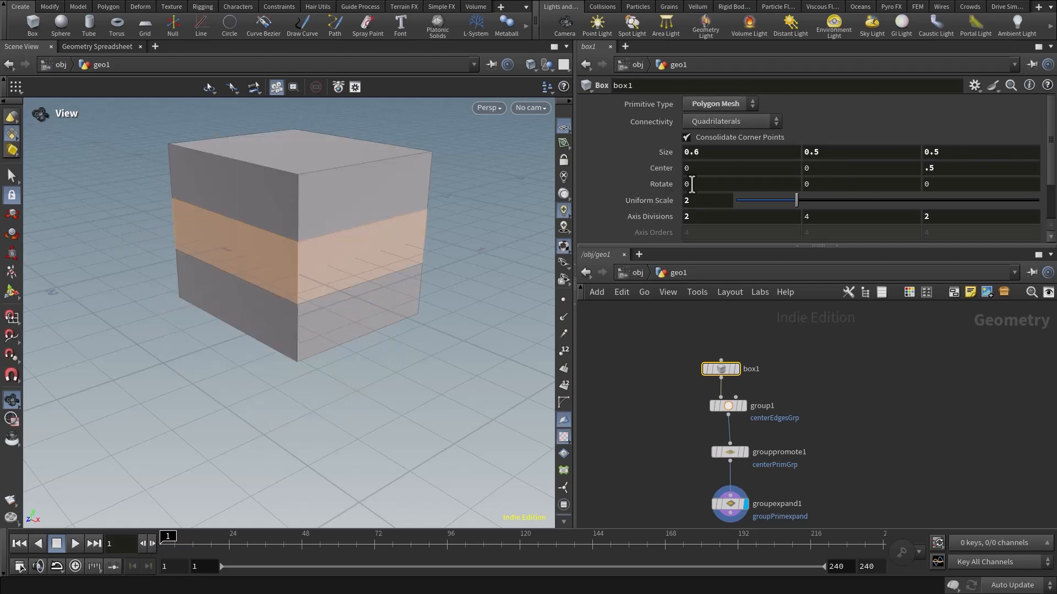
Try rotating the box 30 degrees about X to test the group, and reset the rotation to 0.
text(30)
key(Return)
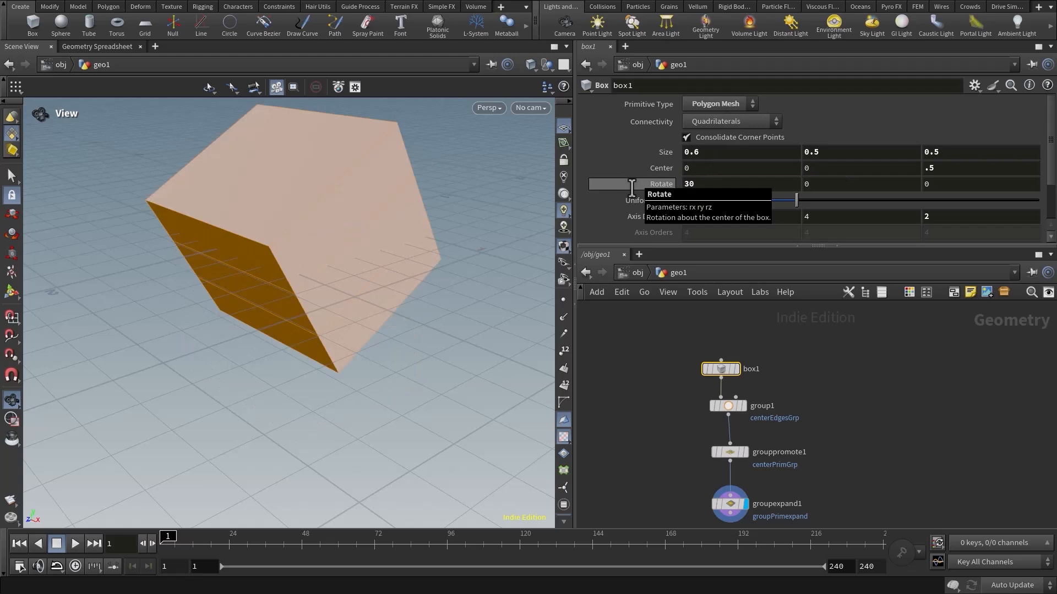
drag(422, 270, 402, 253)
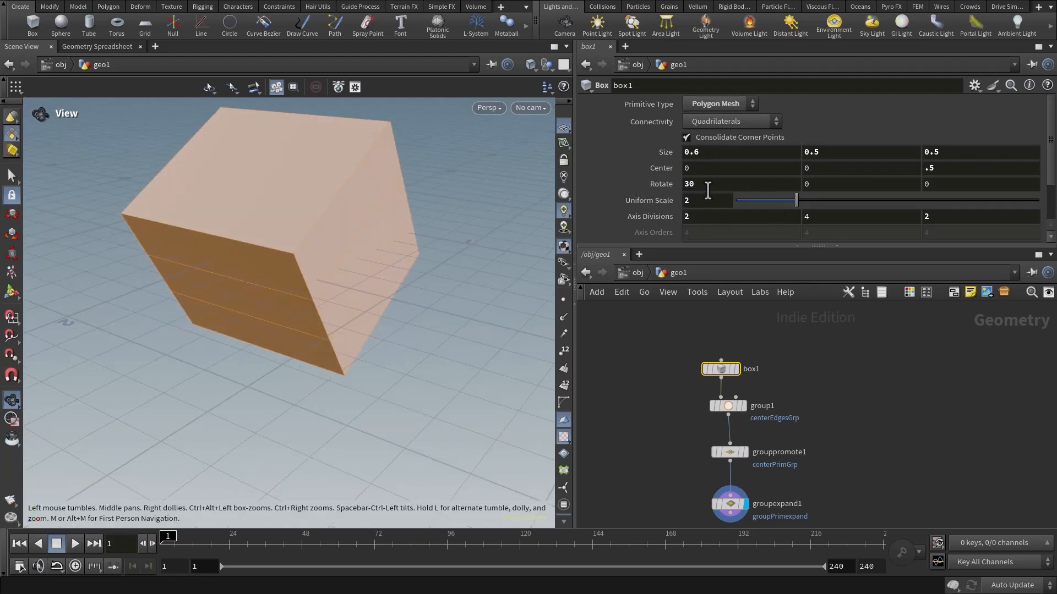
drag(710, 184, 619, 203)
text(0)
key(Return)
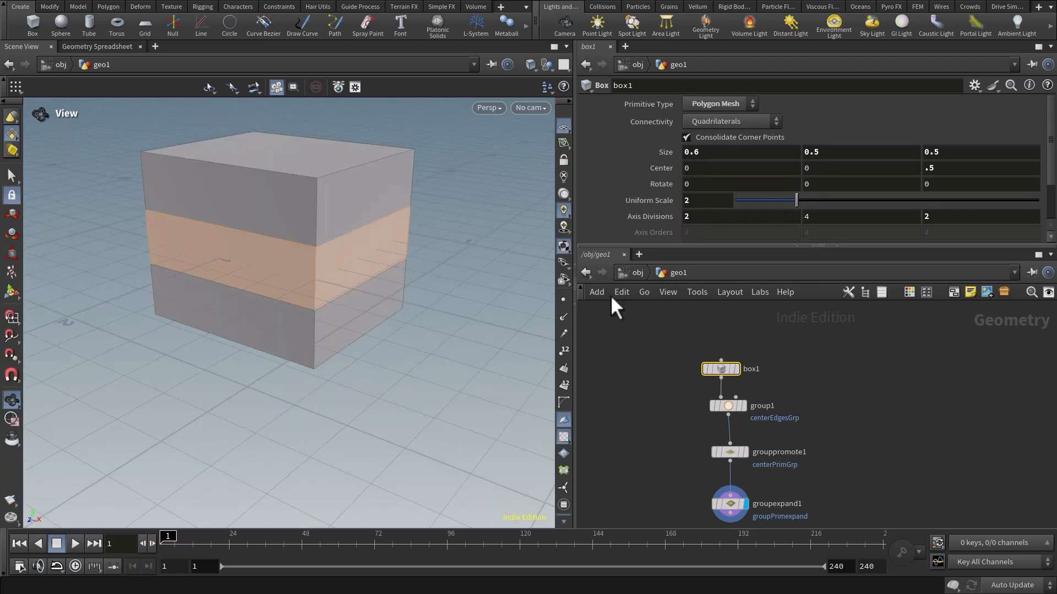
Review the node chain and set the box node's Y size to 0.2.
middle_drag(883, 503, 874, 433)
middle_drag(825, 374, 821, 402)
drag(650, 434, 797, 503)
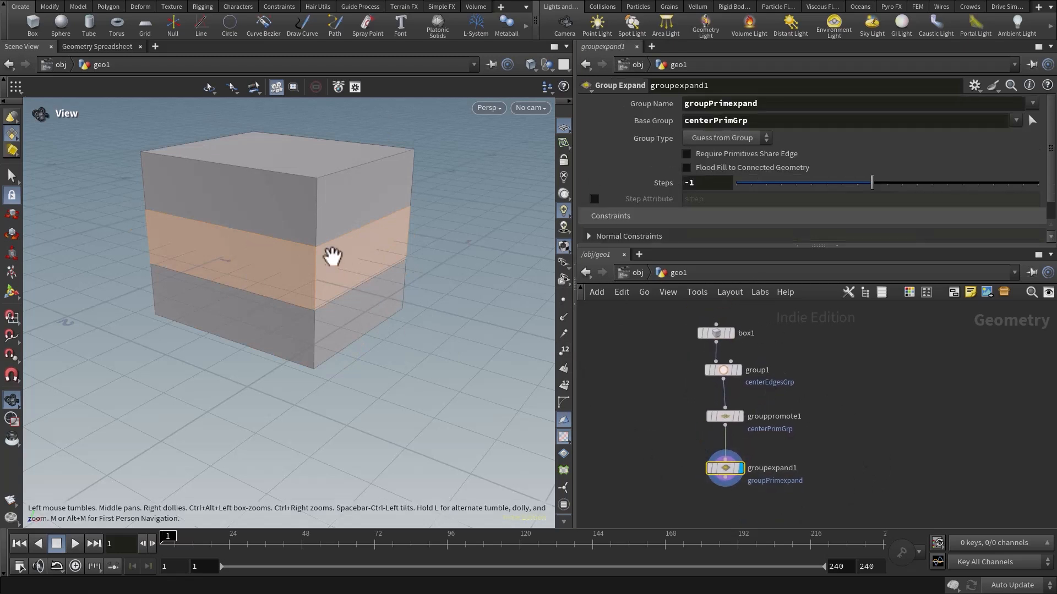
drag(332, 257, 325, 256)
drag(662, 320, 755, 340)
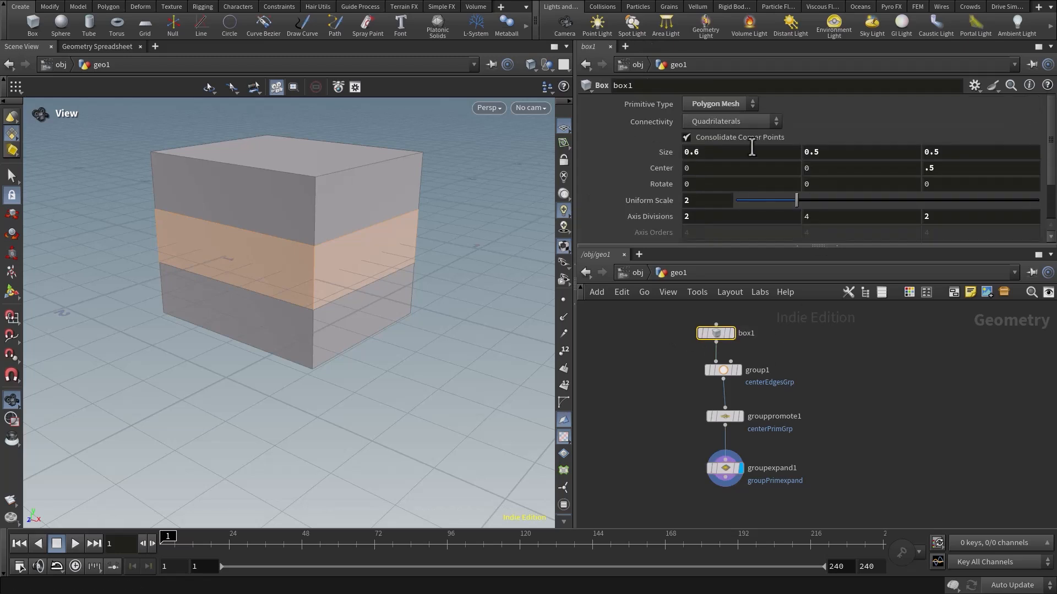
double_click(820, 152)
key(Return)
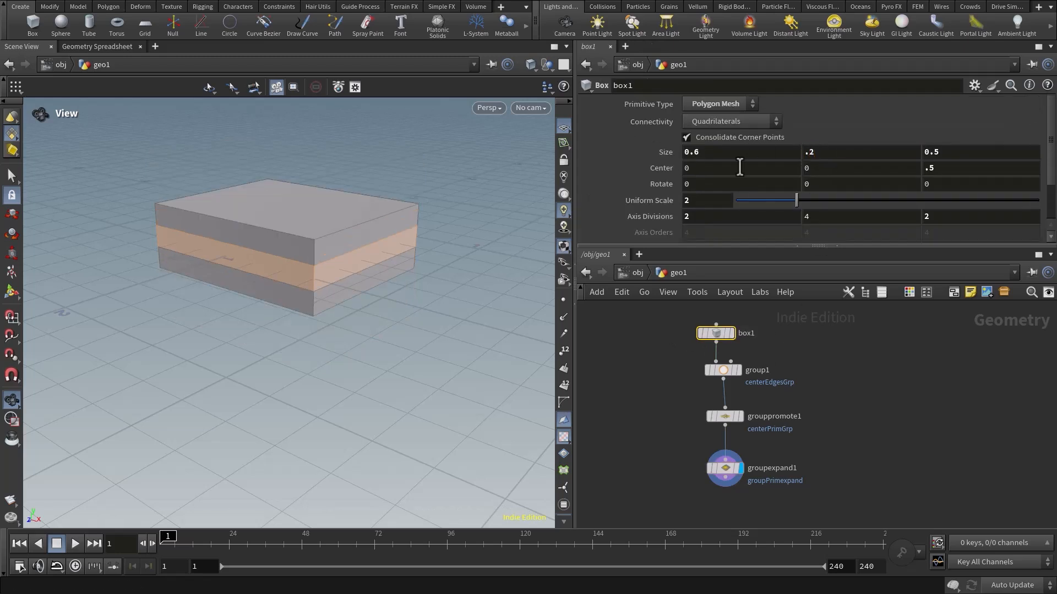
Set the box node's Y size to 0.1 and inspect the grouped middle band from several angles.
drag(343, 283, 392, 282)
text(.1)
key(Return)
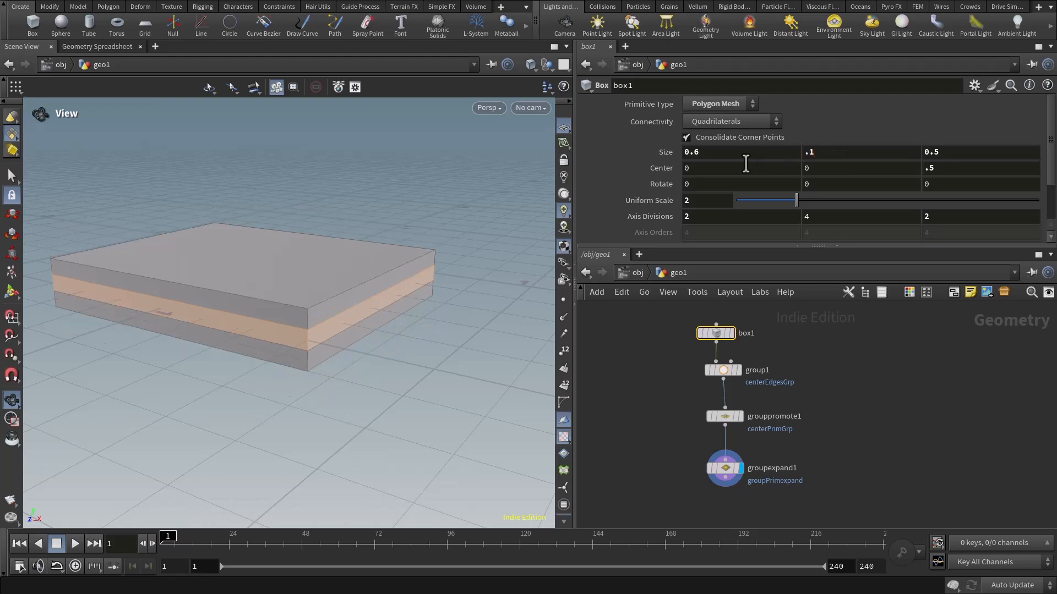
drag(386, 307, 315, 302)
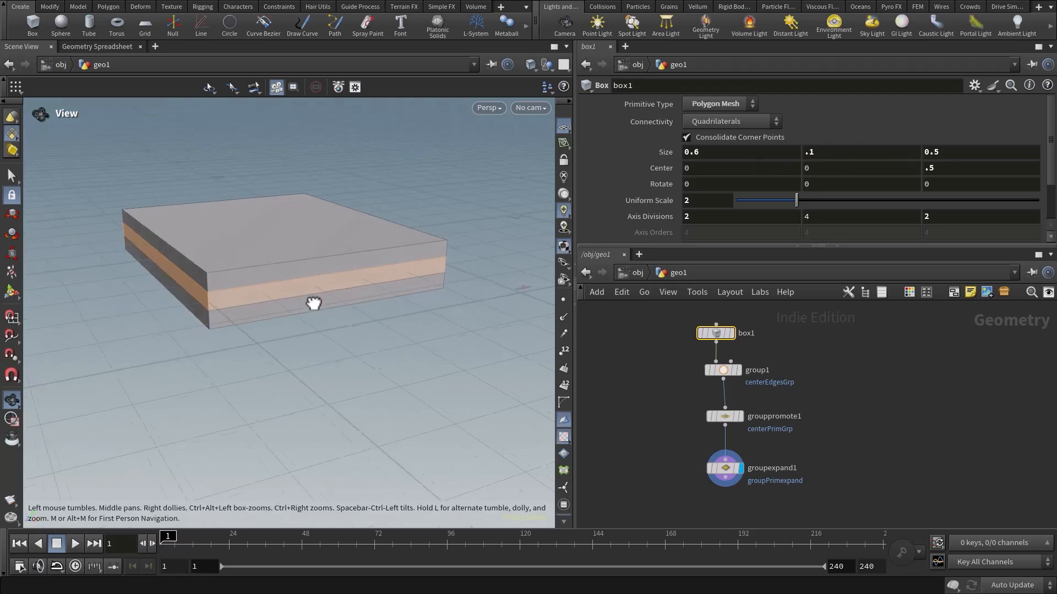
right_drag(362, 308, 338, 314)
middle_drag(338, 314, 374, 304)
Select all four nodes of the chain and lay them out automatically.
mouse_move(838, 469)
middle_down()
mouse_move(862, 390)
mouse_move(839, 454)
middle_up()
scroll(839, 454, down, 2)
drag(673, 342, 864, 505)
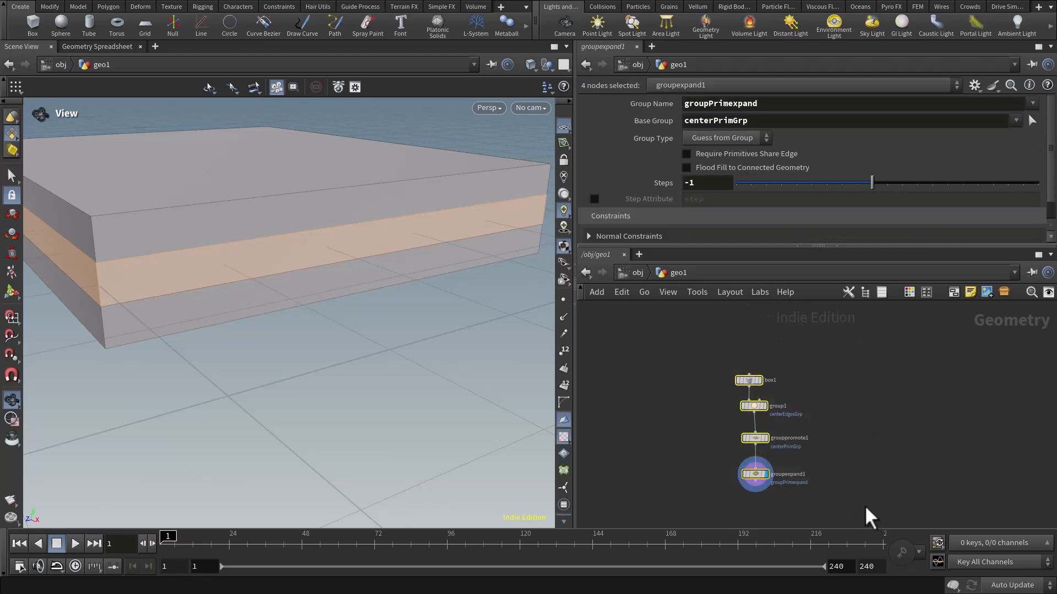
key(l)
scroll(805, 489, up, 3)
middle_drag(802, 485, 879, 413)
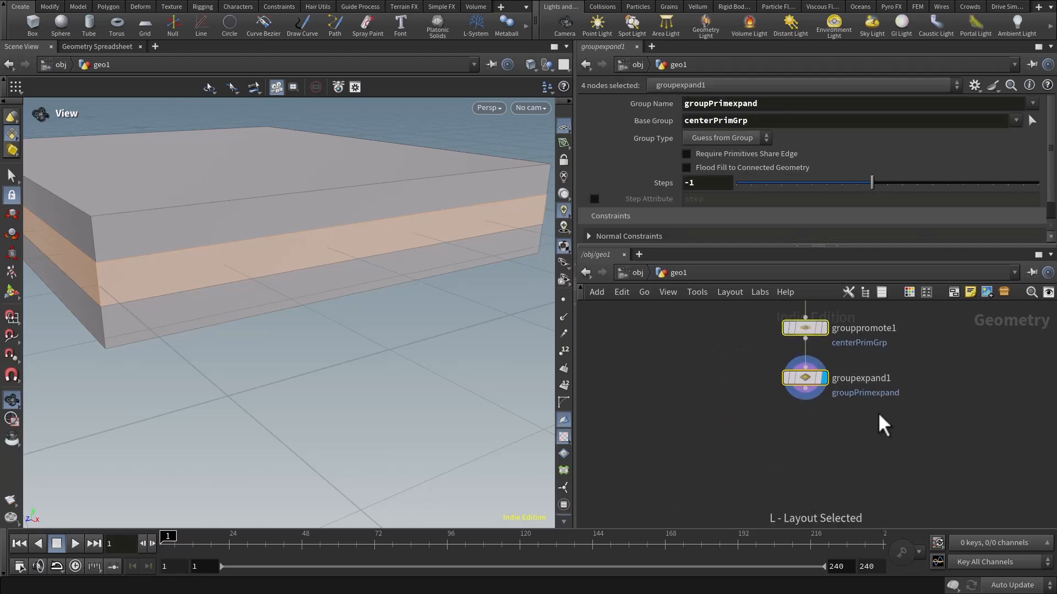
Add a Blast node connected to the Group Expand node's output and place it below.
click(820, 438)
drag(806, 382, 805, 389)
middle_drag(811, 443, 811, 422)
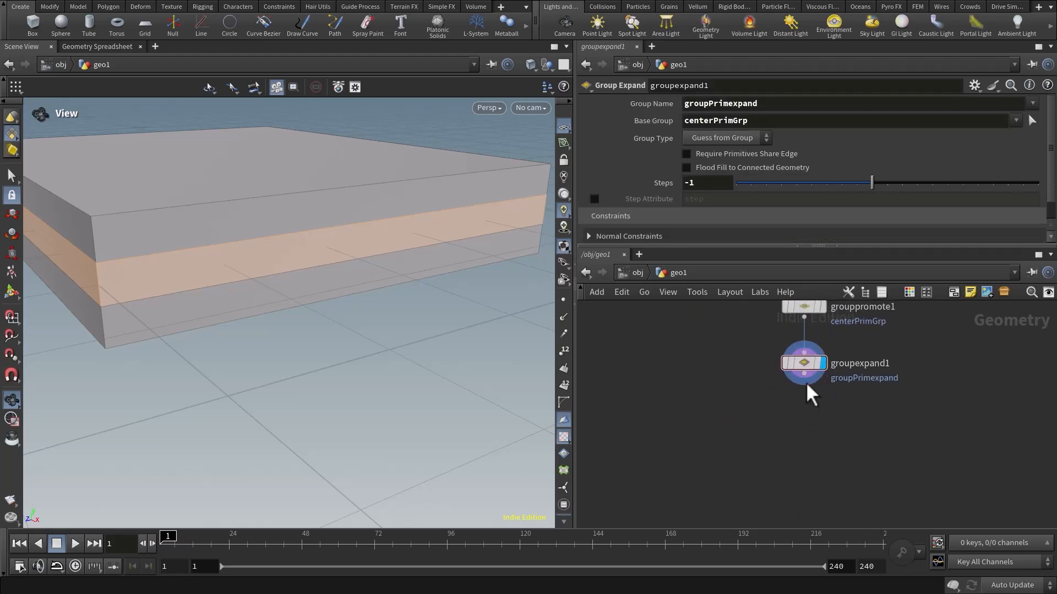
click(805, 375)
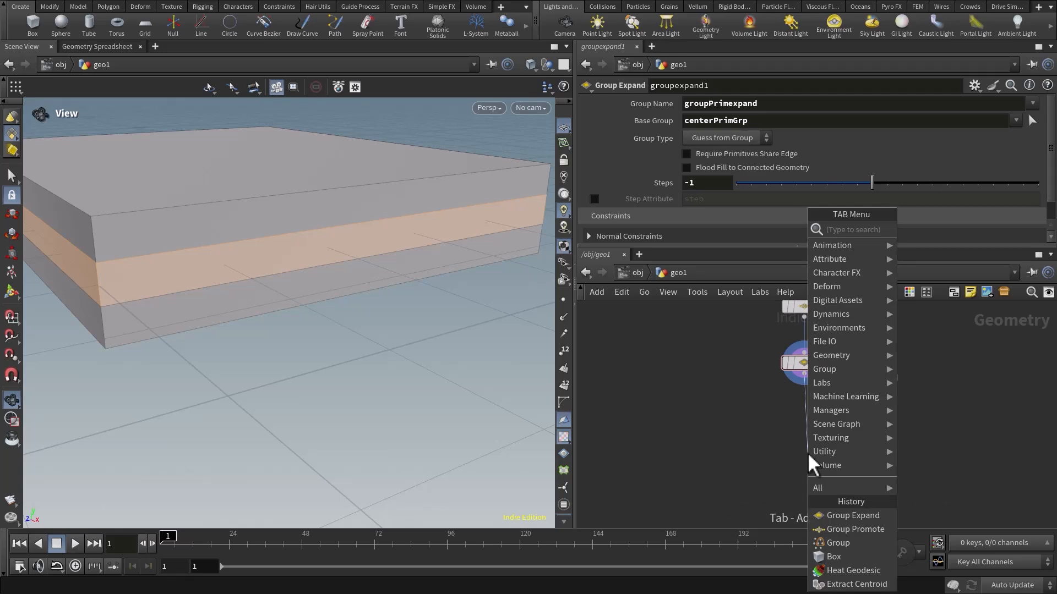
text(blast)
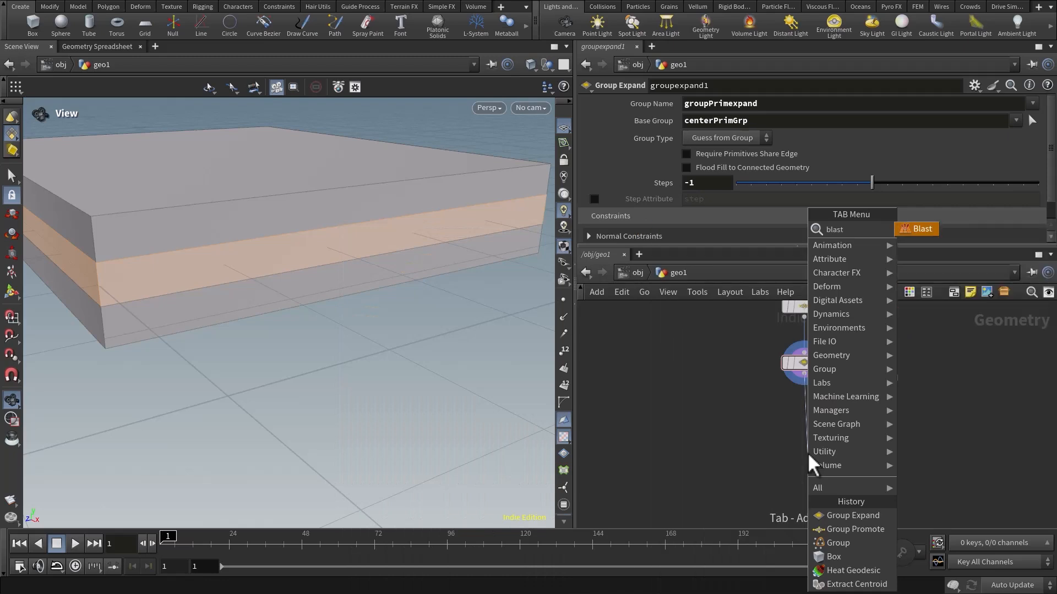
key(Return)
click(807, 454)
drag(807, 454, 861, 434)
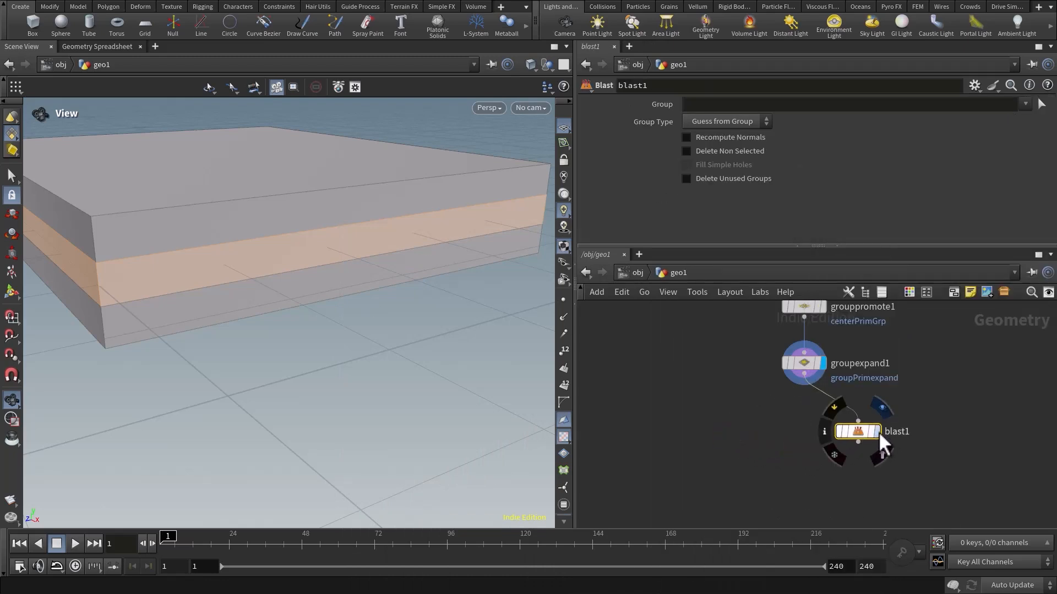
Display the Blast node's result and set its group to groupPrimexpand.
click(877, 432)
click(1025, 103)
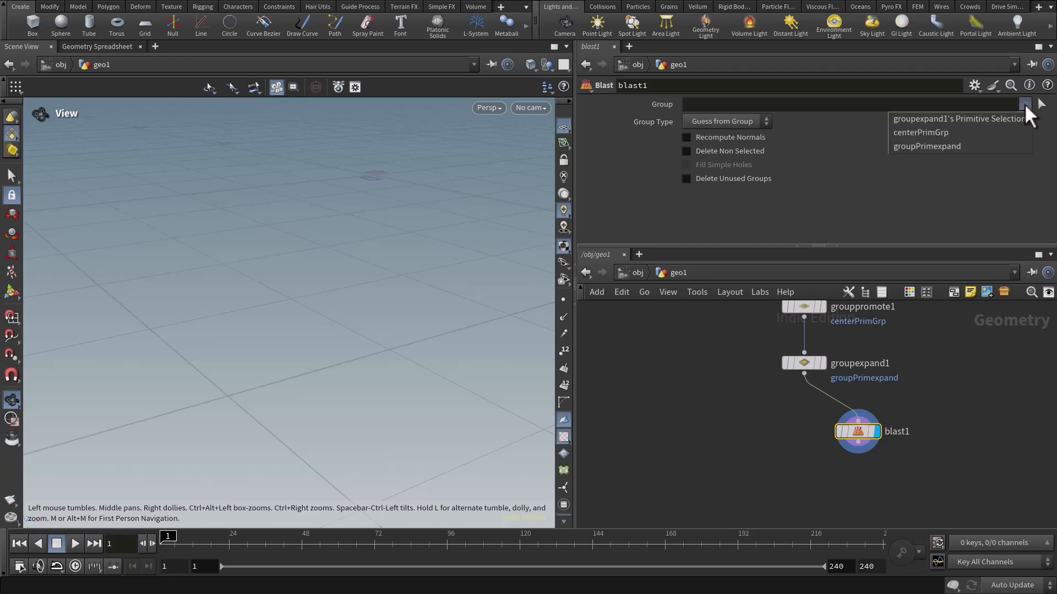
click(933, 147)
Duplicate the Blast node as a second branch from Group Expand and enable Delete Non Selected on the copy.
alt+drag(848, 430, 732, 439)
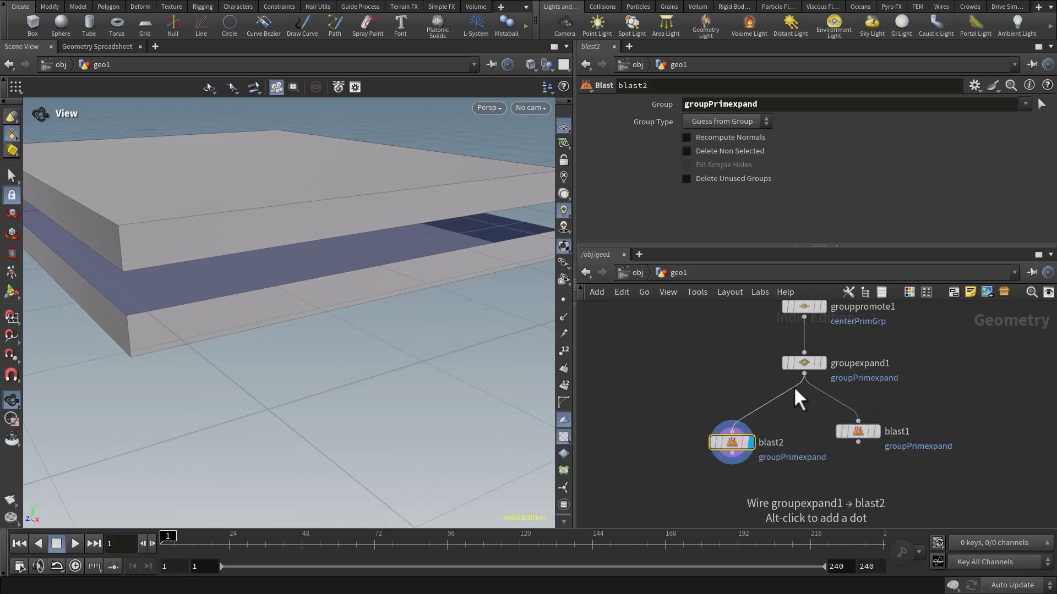
click(707, 151)
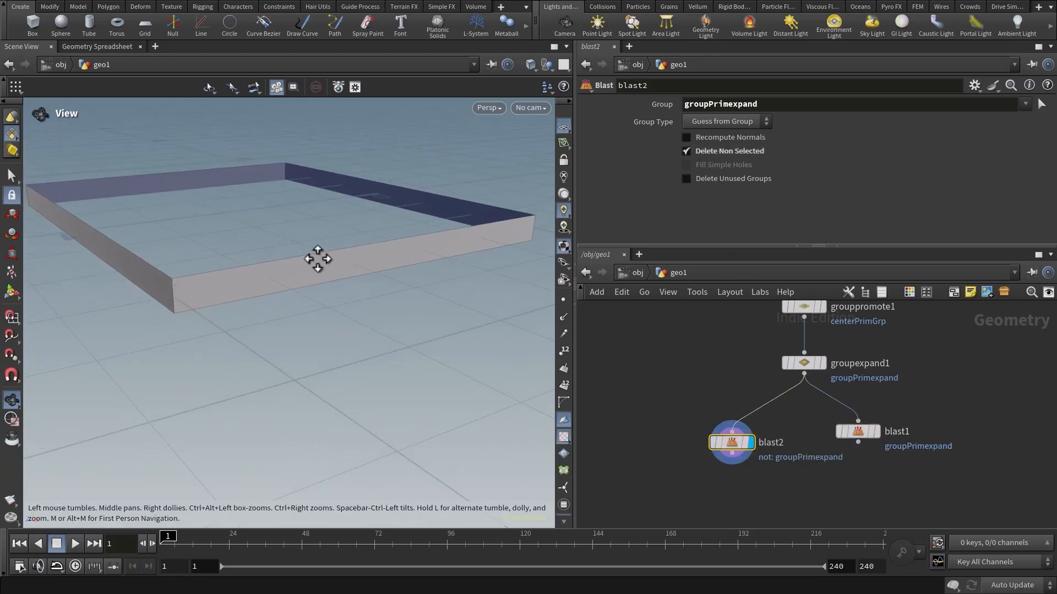
drag(861, 431, 871, 441)
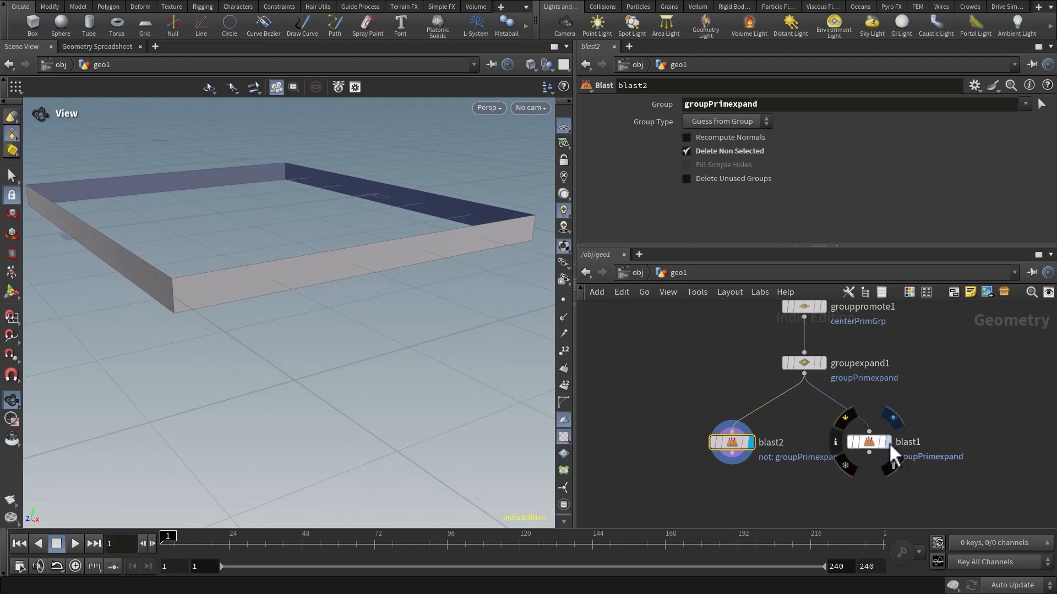
Compare the two Blast nodes' results by displaying each, and examine the isolated middle band from several angles.
click(890, 442)
click(751, 442)
middle_drag(731, 504, 733, 397)
drag(717, 363, 687, 377)
middle_drag(695, 403, 706, 401)
right_drag(255, 273, 340, 295)
drag(339, 295, 376, 282)
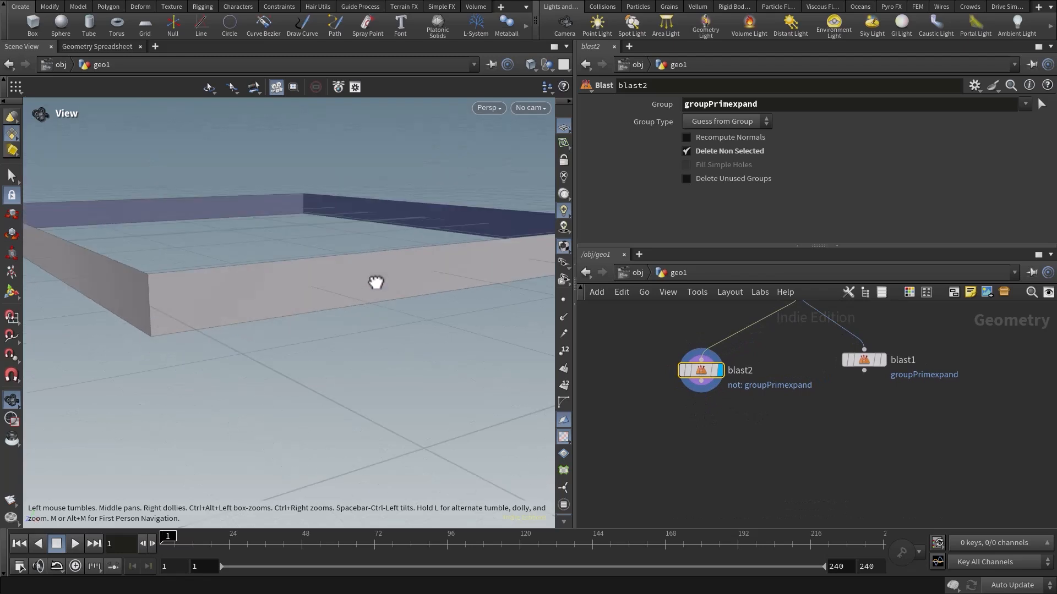
drag(495, 293, 261, 301)
middle_drag(474, 307, 486, 291)
Add a Divide node after the Blast node that keeps only the middle band, and display its result.
middle_drag(797, 442, 794, 401)
click(700, 343)
key(Tab)
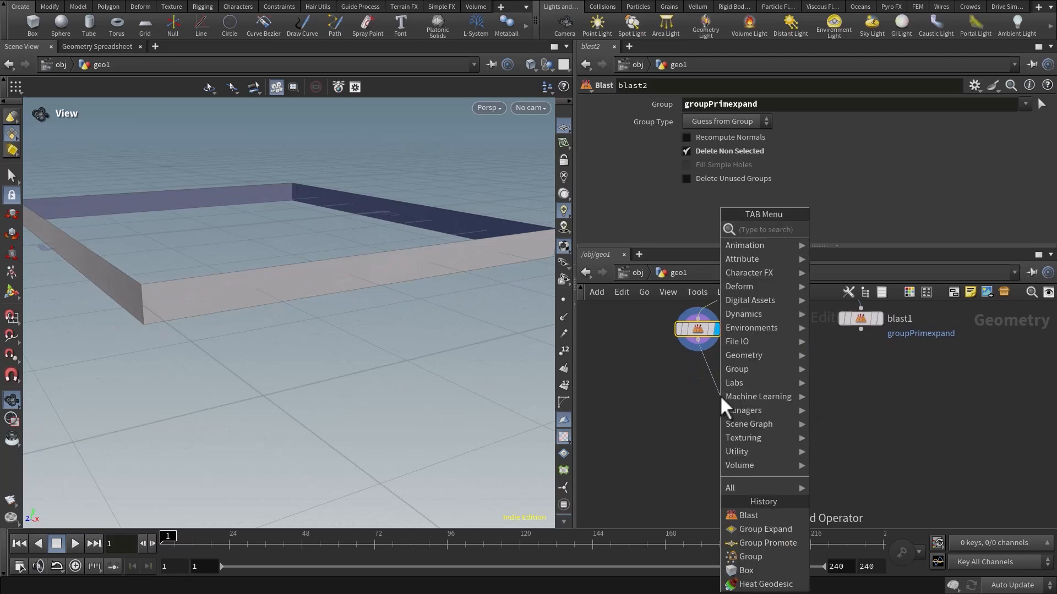
text(divi)
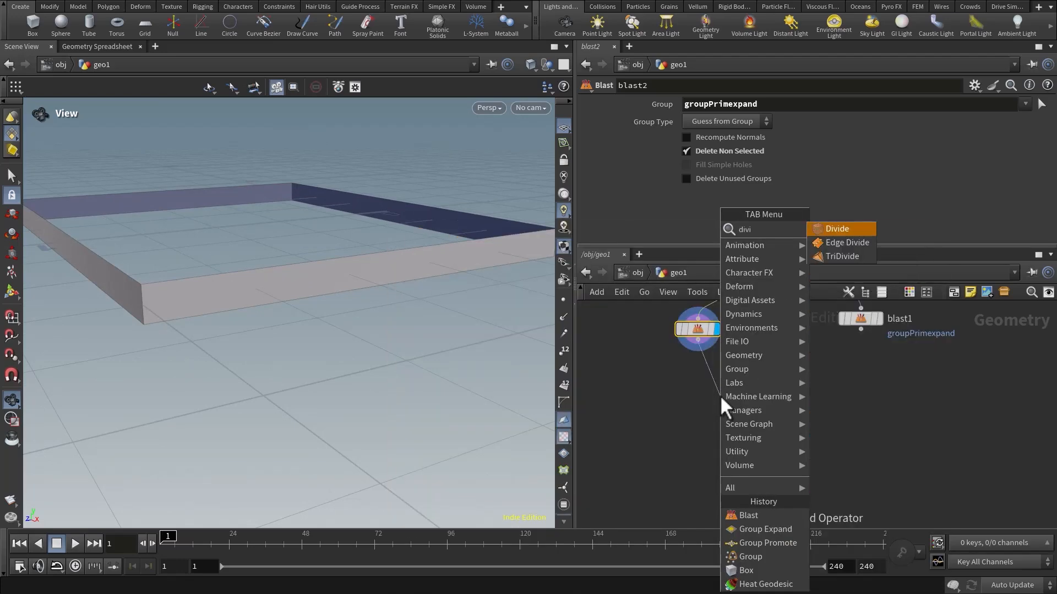
key(Return)
drag(725, 391, 710, 387)
click(727, 392)
middle_drag(808, 384, 806, 408)
scroll(757, 166, up, 5)
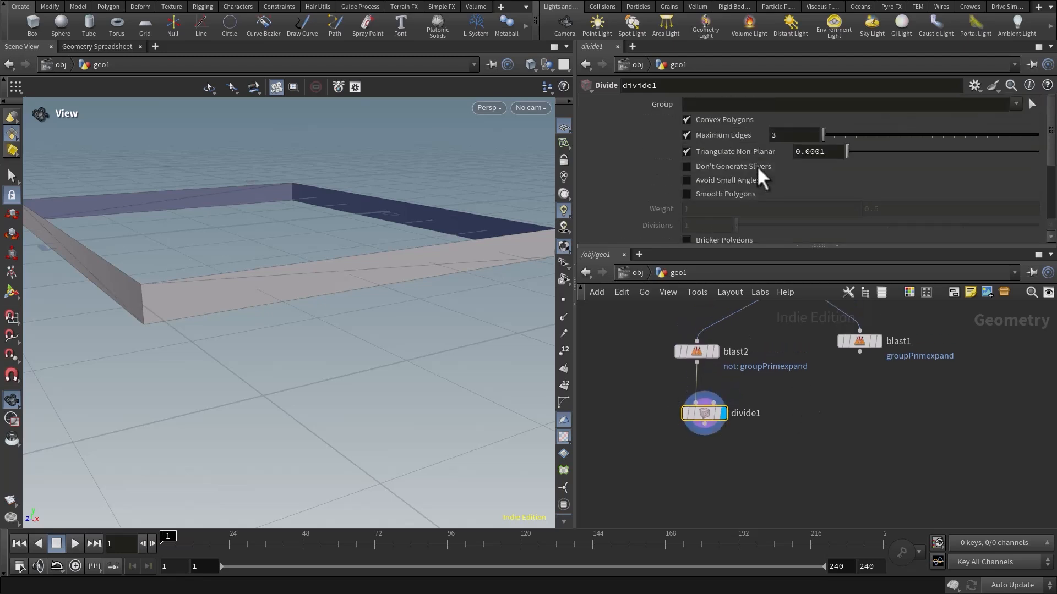
Turn off Convex Polygons and enable Bricker Polygons on the Divide node.
click(718, 120)
scroll(818, 174, down, 5)
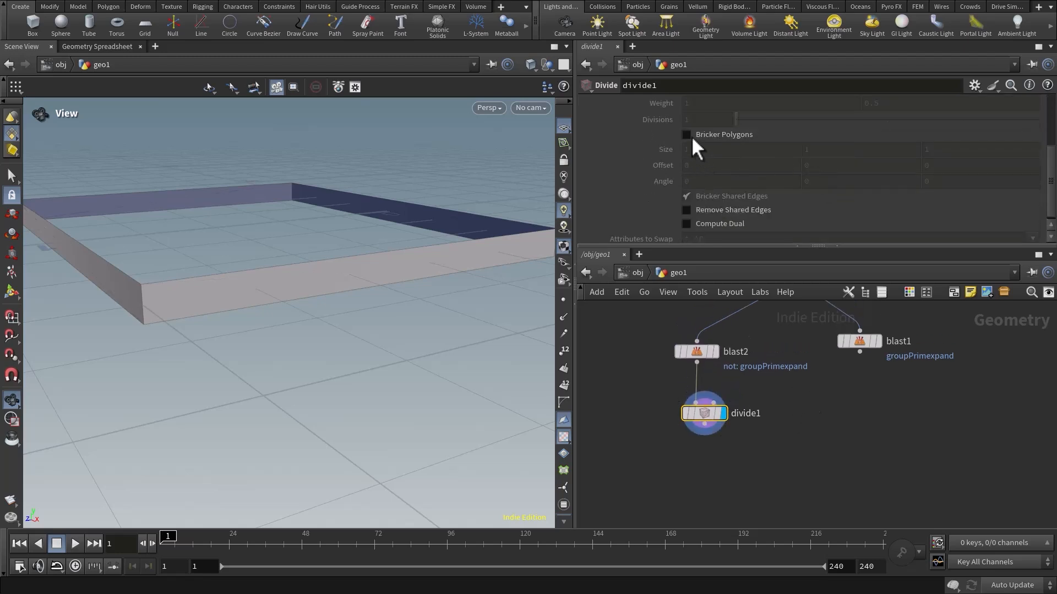
click(686, 134)
scroll(741, 159, up, 3)
scroll(698, 178, down, 1)
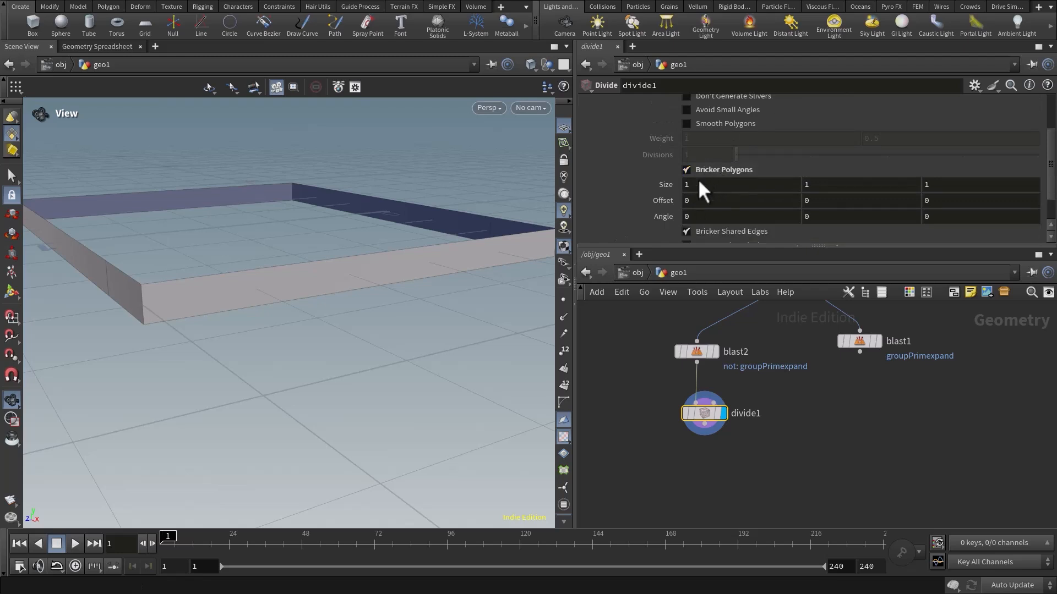
Link the Divide node's bricker Z size to its X size with a relative reference.
drag(703, 185, 669, 191)
right_click(686, 184)
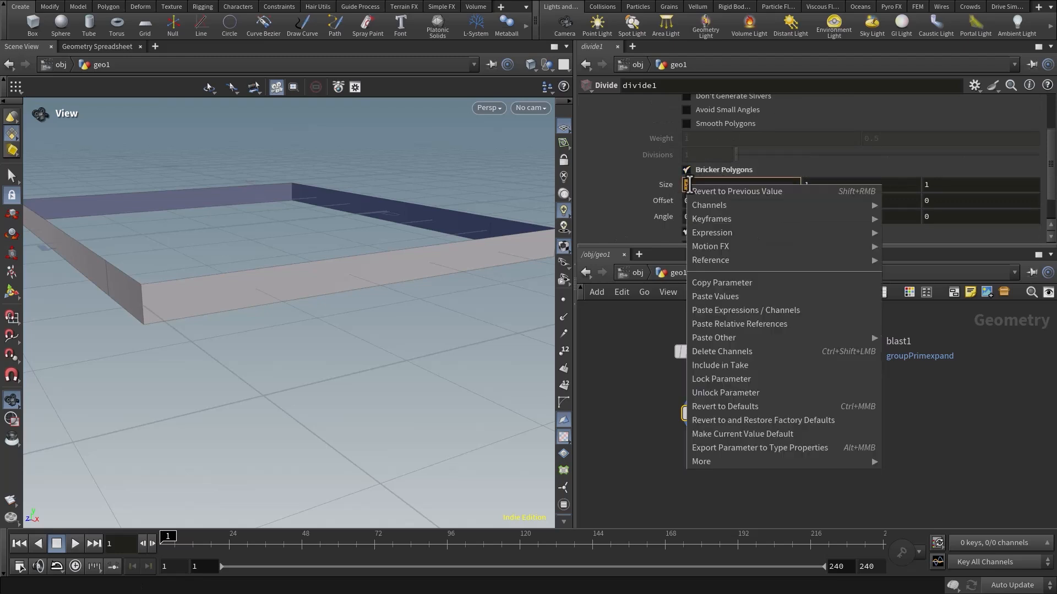
click(733, 282)
click(934, 185)
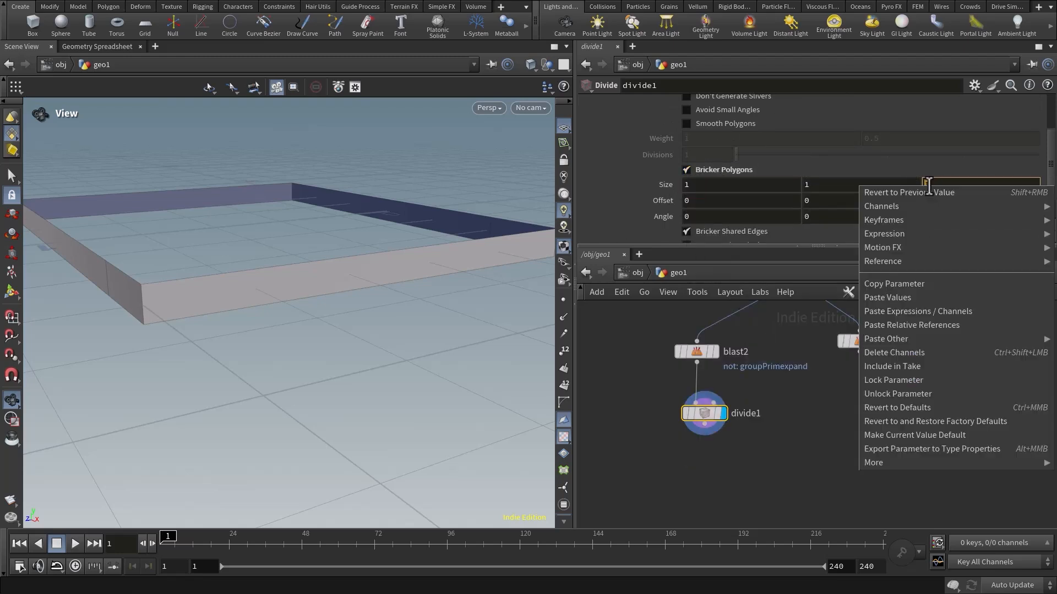
right_click(934, 184)
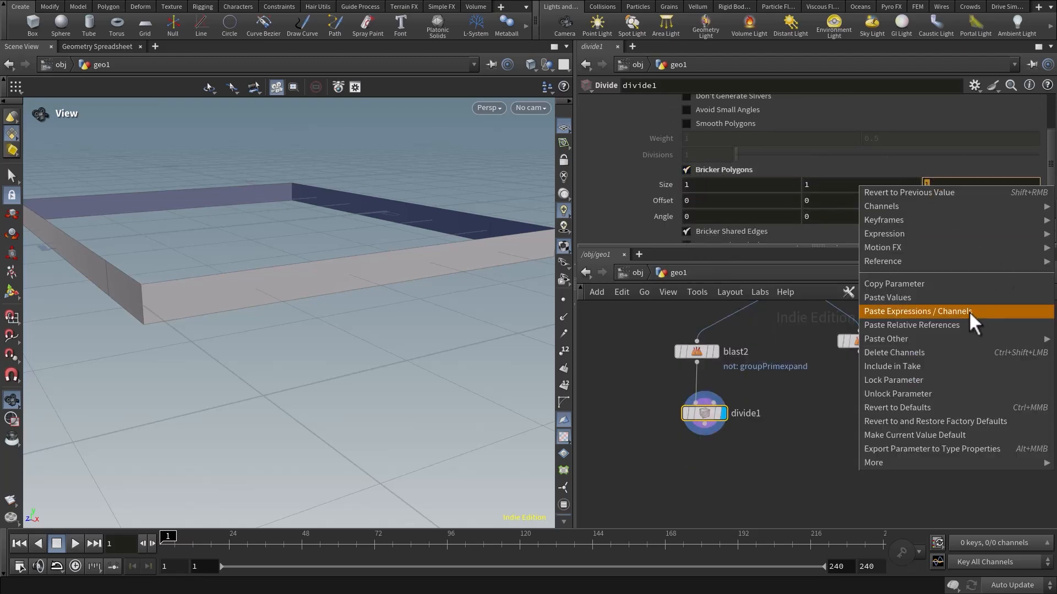
click(918, 323)
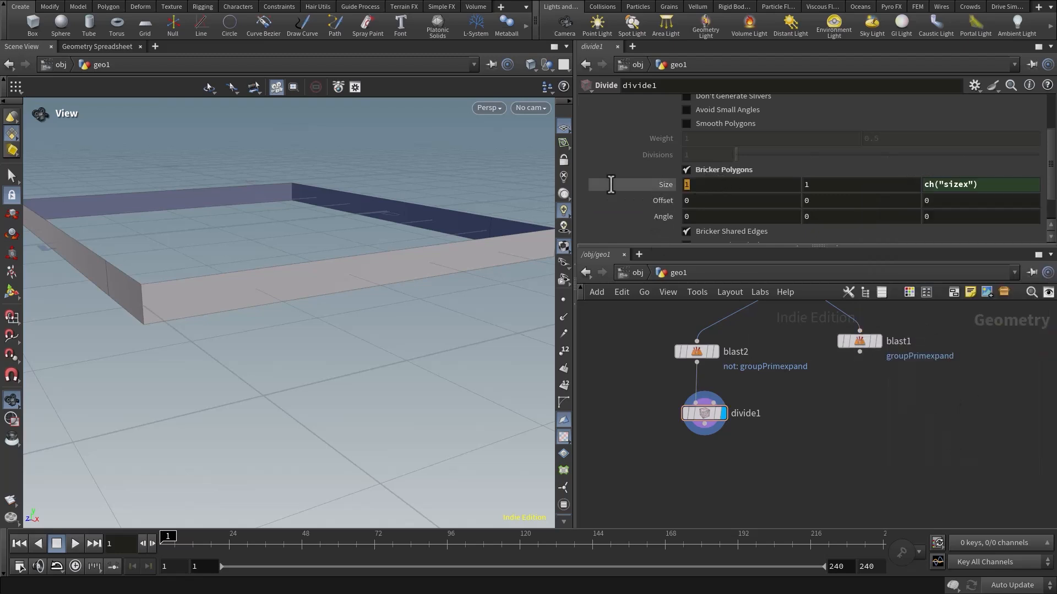
Test the Divide node's bricker X size at 0.1, 0.05 and 0.02 on the band.
text(0.1)
key(Return)
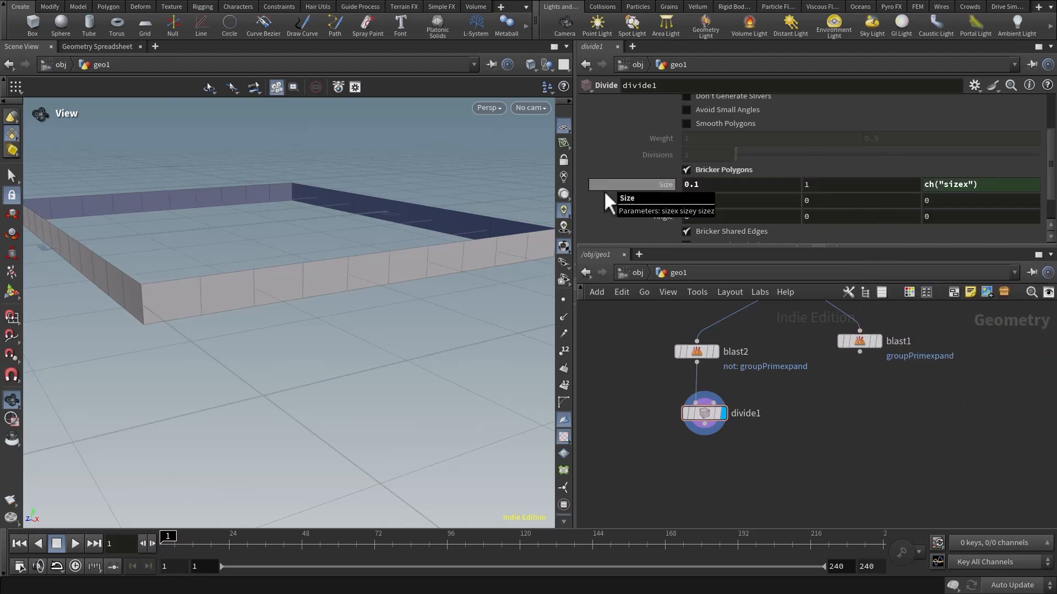
right_drag(393, 244, 222, 242)
drag(286, 255, 474, 286)
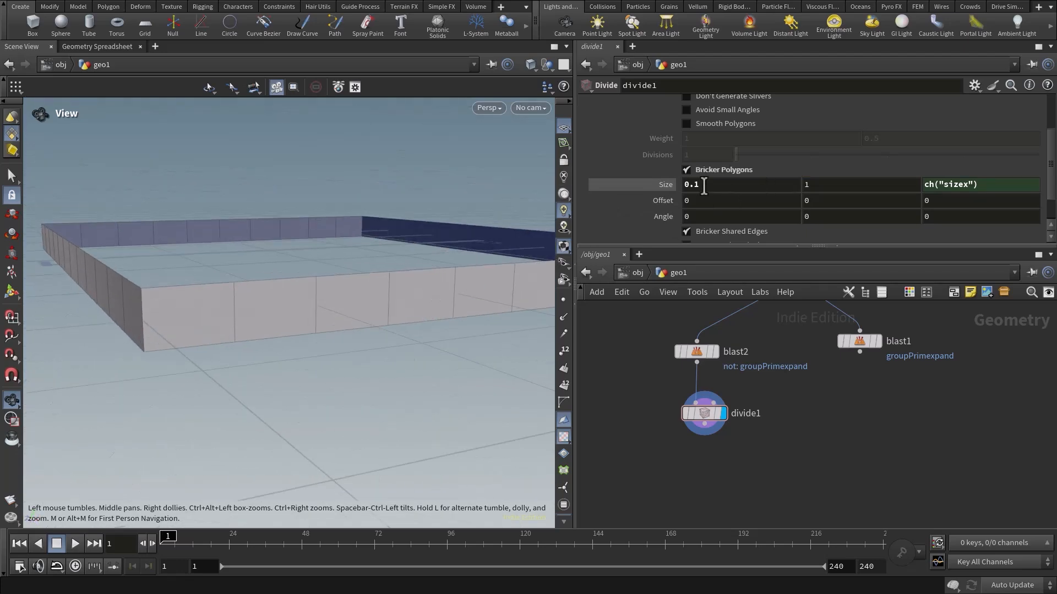
drag(704, 185, 633, 185)
text(0.05)
key(Return)
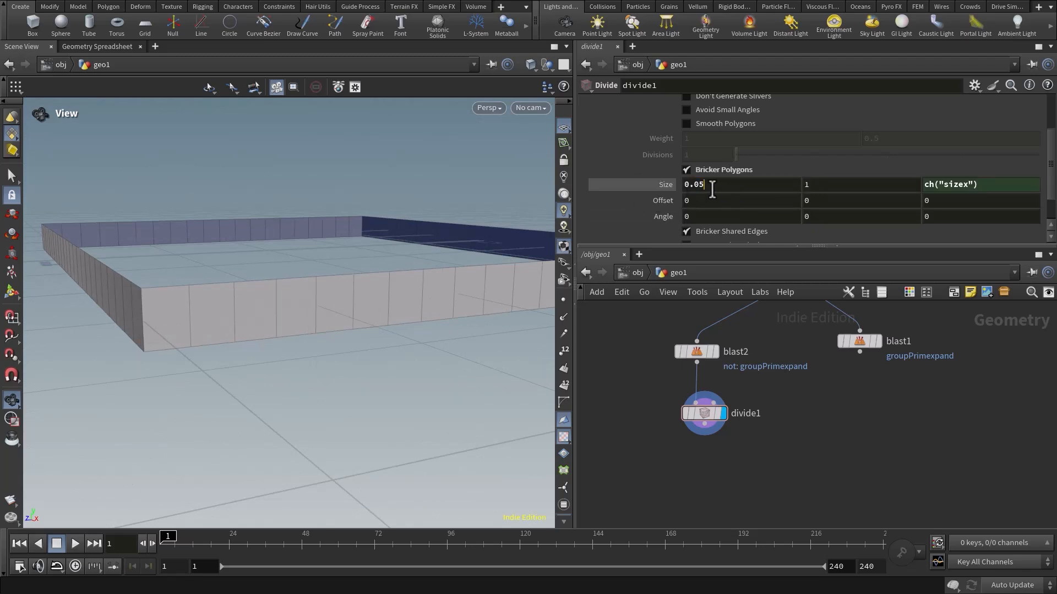
drag(709, 185, 643, 187)
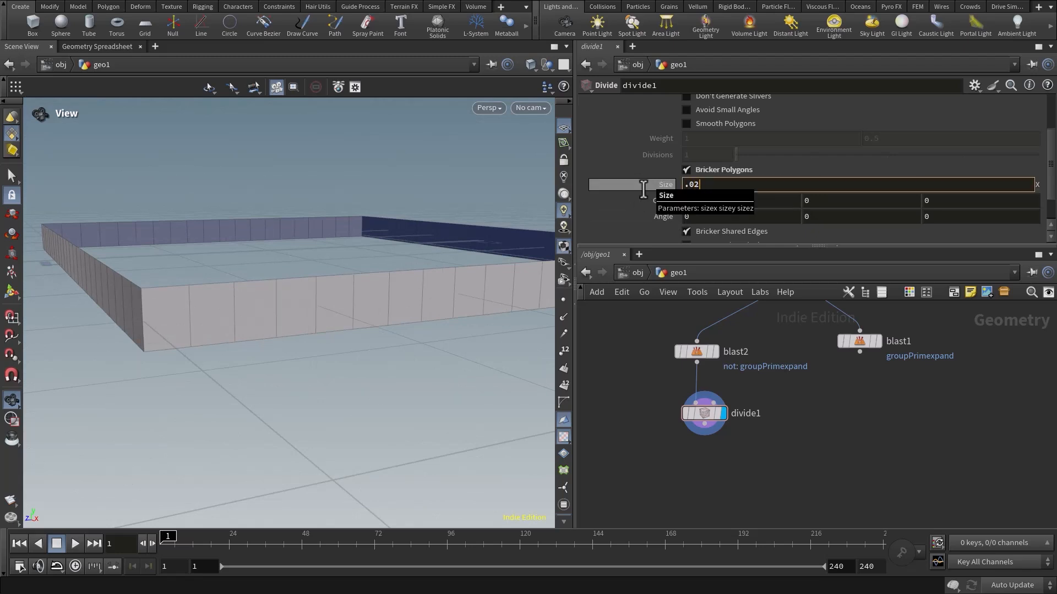
key(Return)
Set the Divide node's bricker X size to 0.08.
click(708, 185)
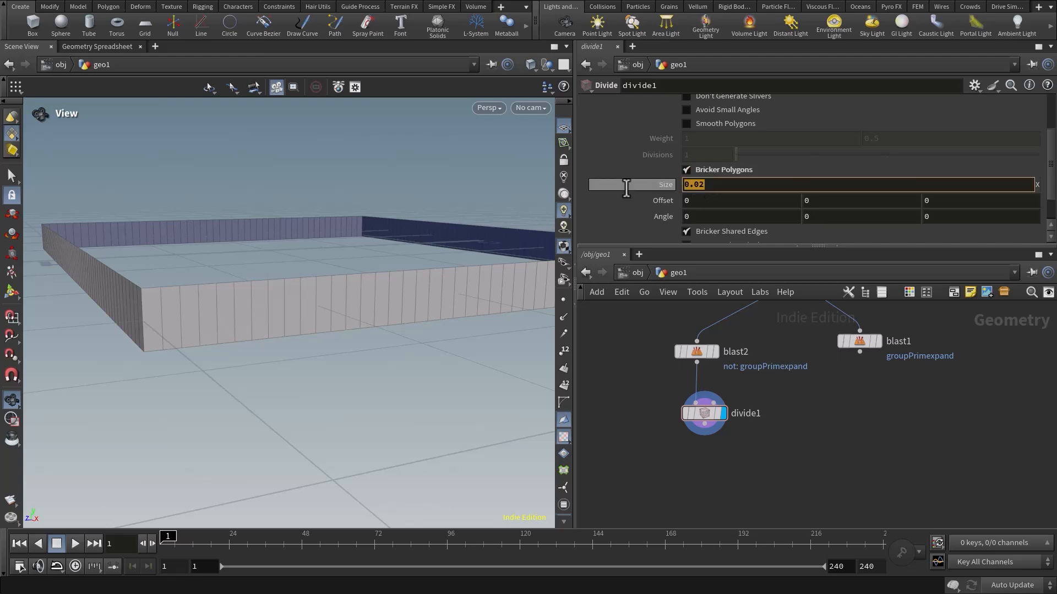
key(Return)
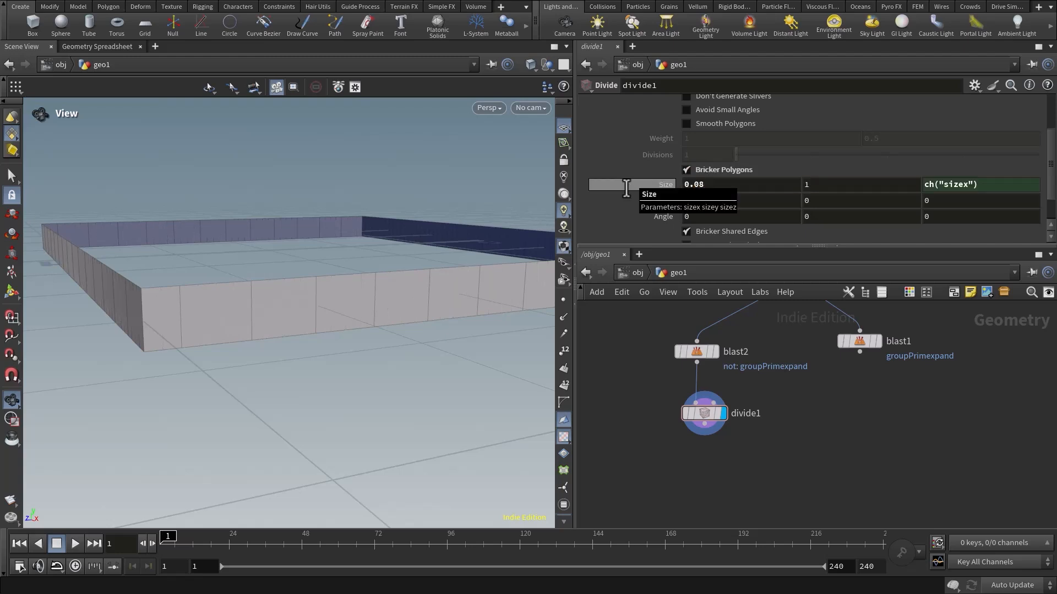
drag(330, 318, 413, 302)
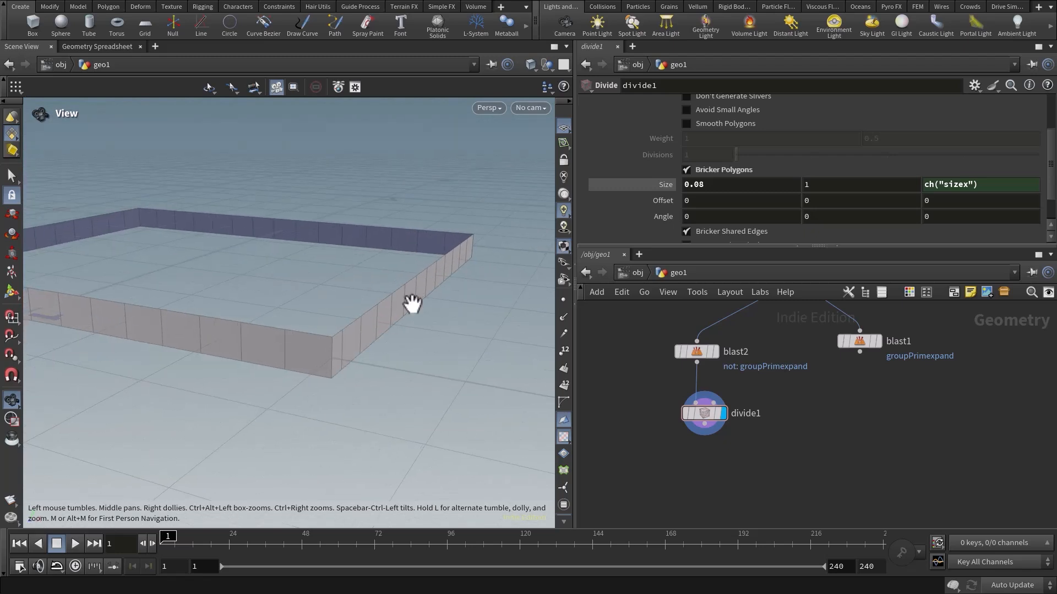
click(664, 185)
click(664, 185)
Examine the spacing of the divisions around the whole band from several angles.
drag(323, 308, 432, 314)
right_drag(432, 314, 240, 322)
drag(239, 322, 335, 292)
middle_drag(336, 293, 439, 250)
drag(380, 307, 361, 325)
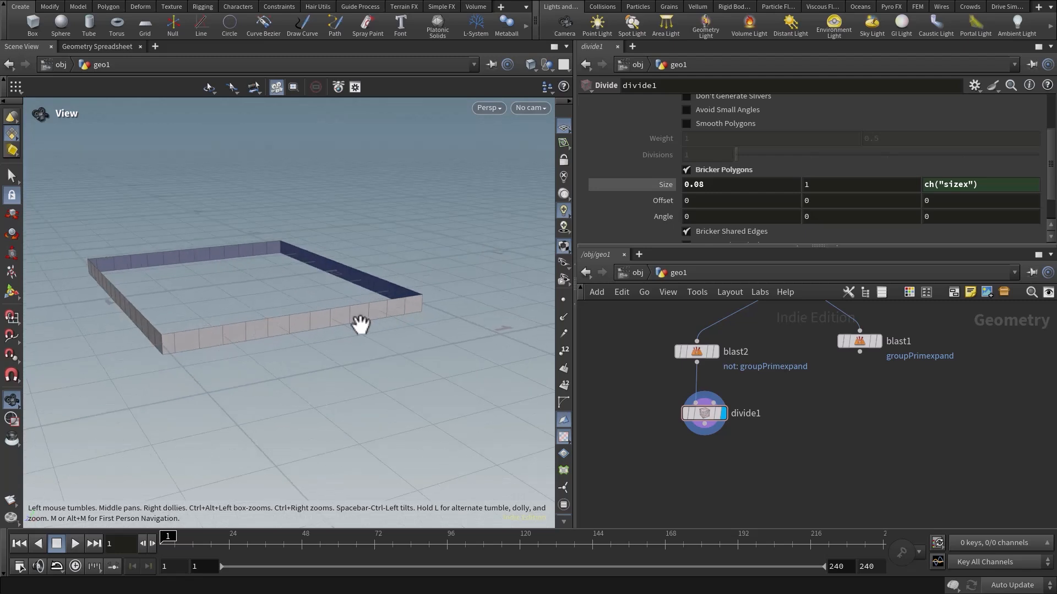
right_drag(361, 325, 347, 321)
middle_drag(346, 320, 380, 315)
drag(380, 315, 365, 312)
middle_drag(365, 312, 396, 319)
drag(397, 318, 302, 361)
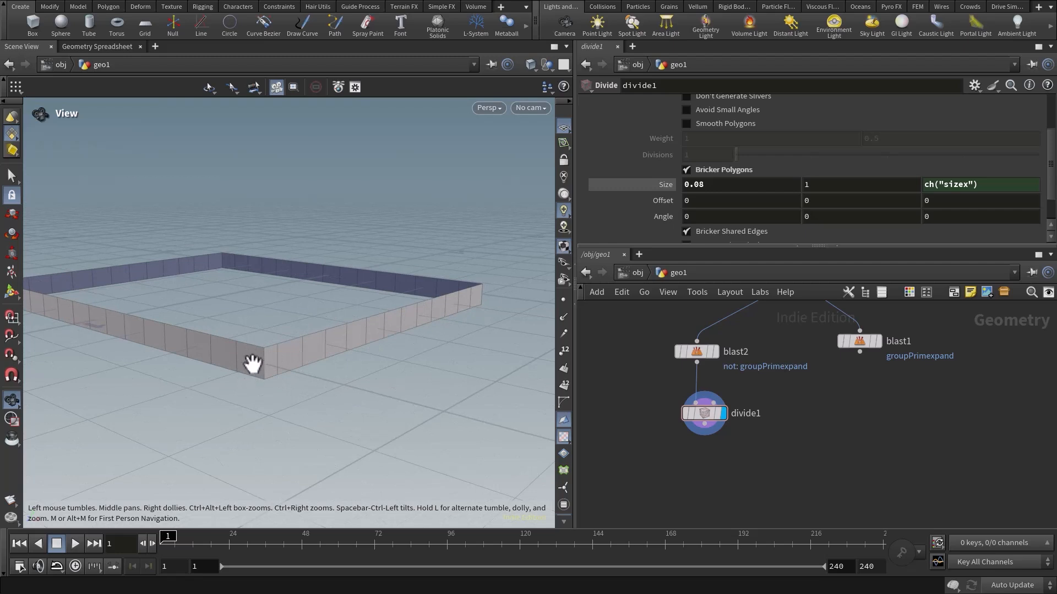
drag(342, 354, 366, 325)
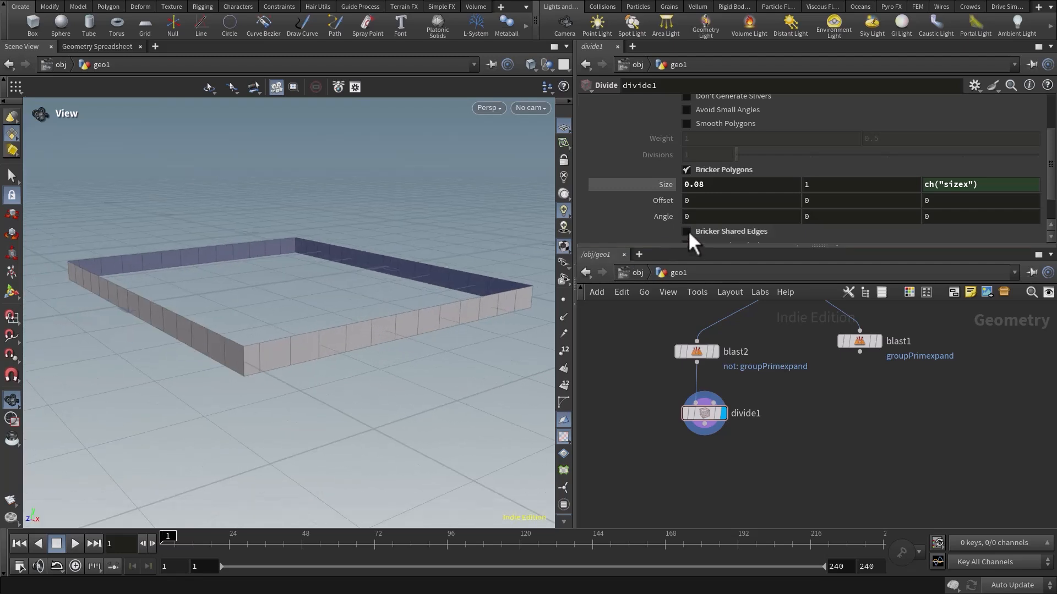
right_drag(501, 256, 385, 263)
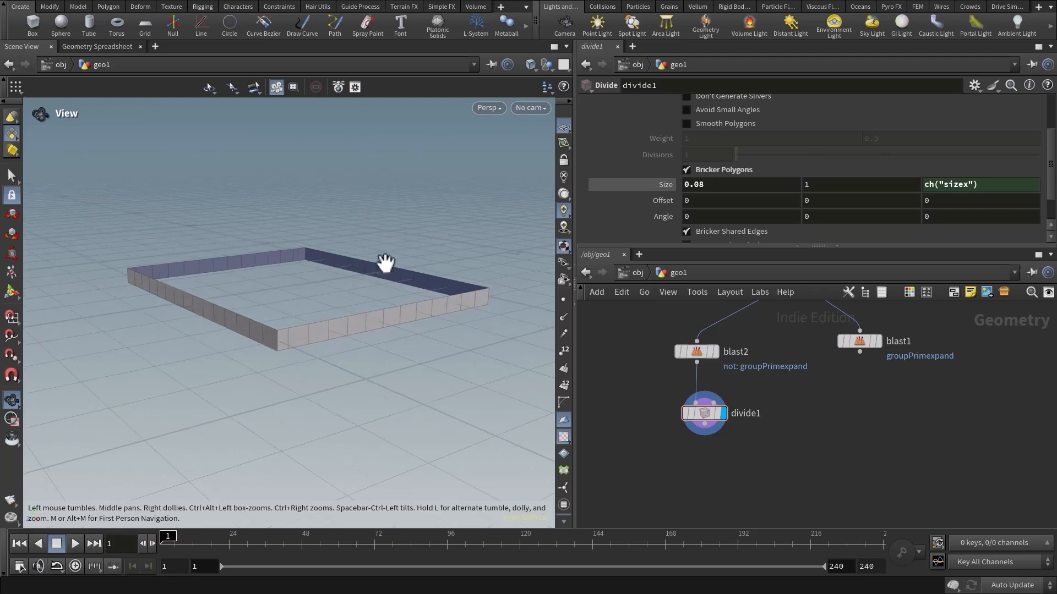
drag(511, 319, 293, 303)
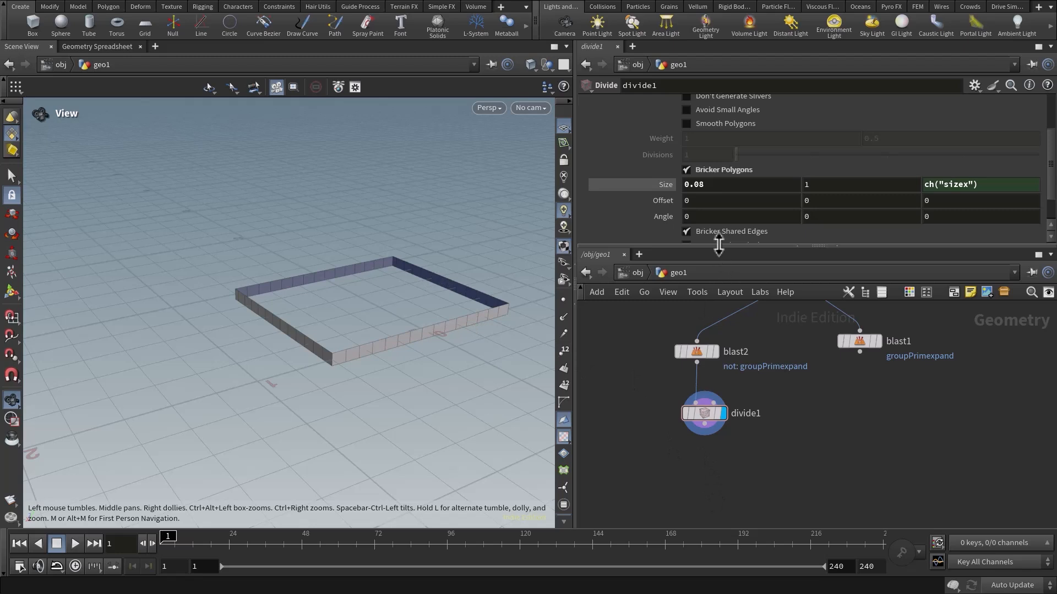
Give the node network more room, dismiss the news pop-up, and examine the band's divided sides and corners up close.
drag(718, 245, 697, 175)
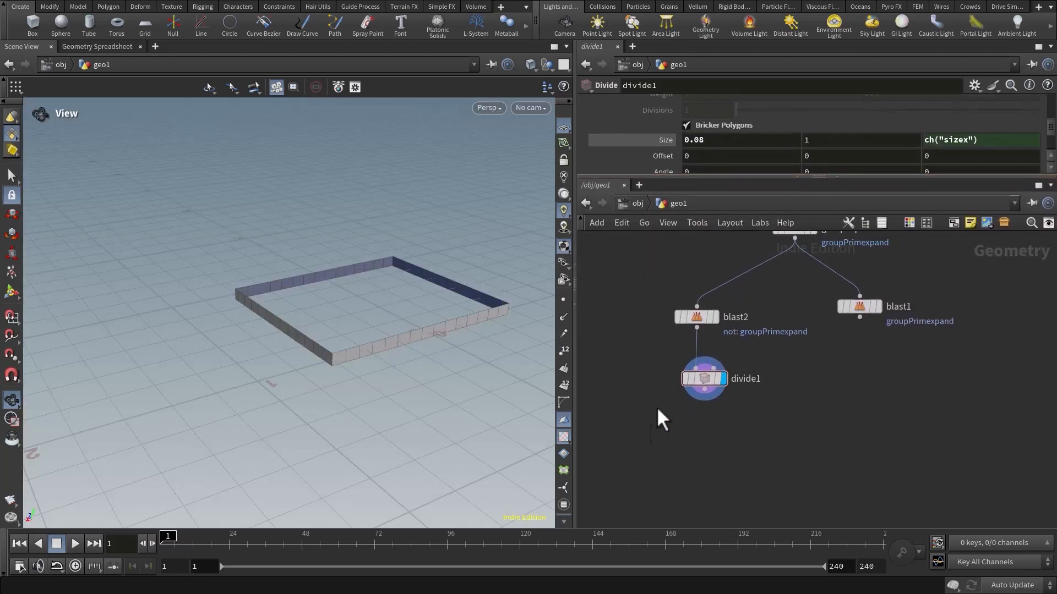
mouse_move(649, 430)
middle_down()
mouse_move(652, 412)
mouse_move(649, 423)
middle_up()
middle_drag(704, 444, 690, 432)
scroll(385, 306, up, 5)
middle_drag(352, 325, 278, 338)
drag(278, 338, 304, 314)
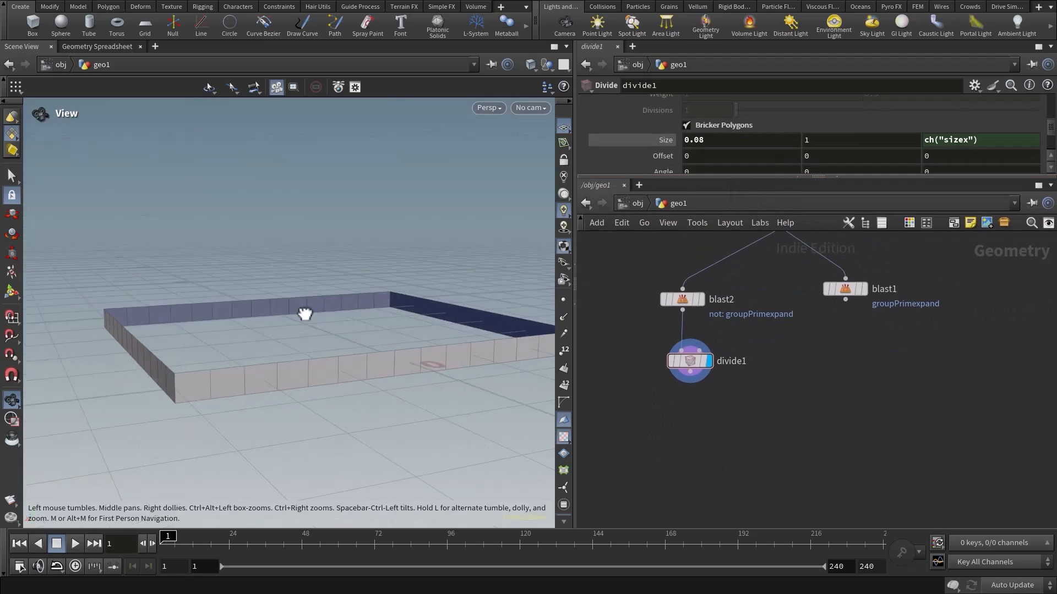
right_drag(354, 380, 410, 366)
middle_drag(374, 324, 366, 302)
drag(366, 302, 409, 305)
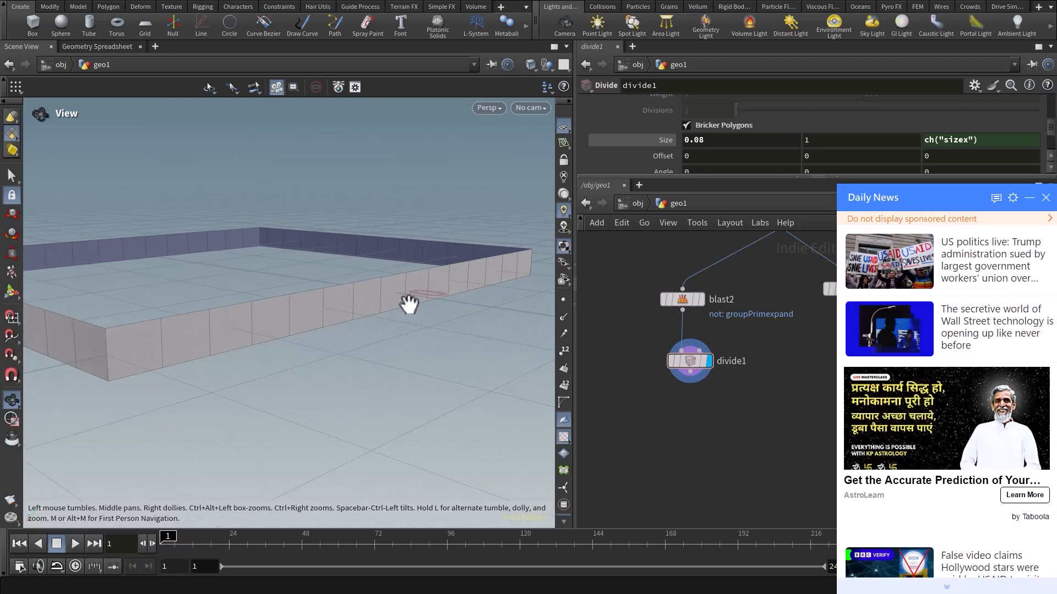
click(1046, 197)
drag(353, 331, 336, 363)
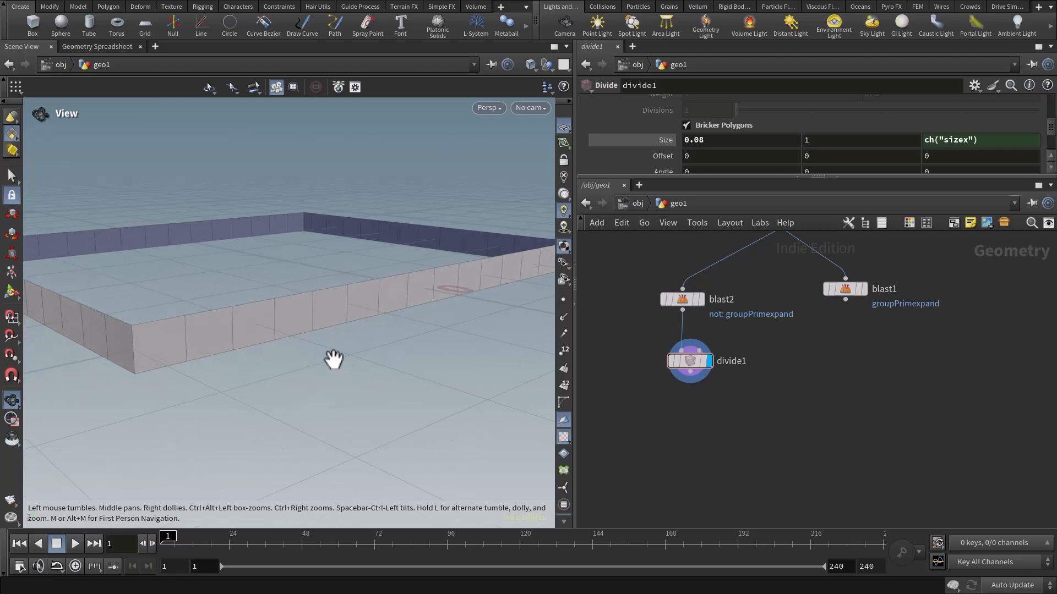
middle_drag(376, 388, 164, 374)
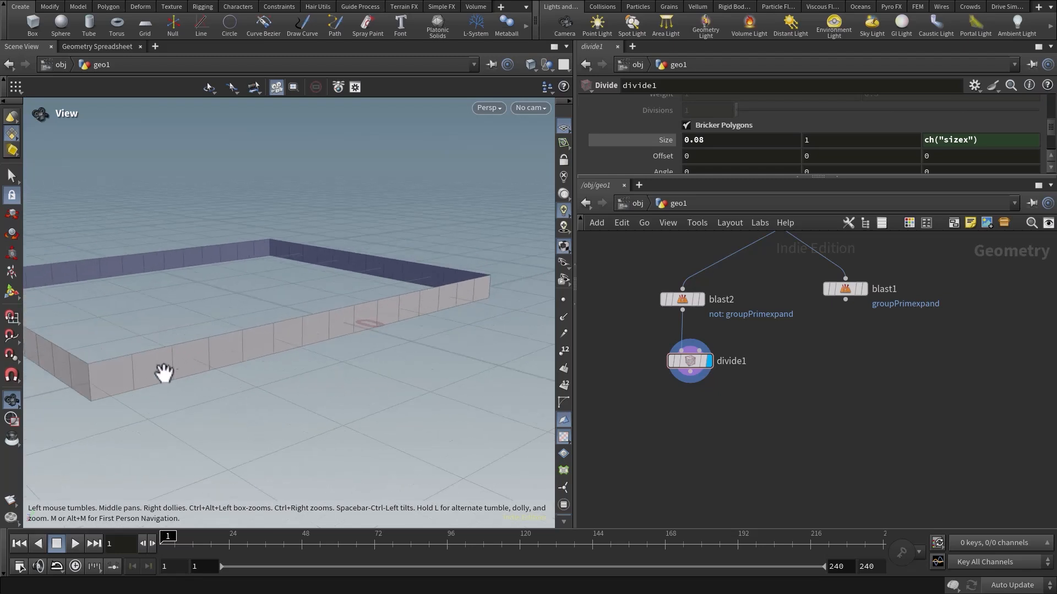
drag(296, 363, 335, 356)
Add a Line node beside the Divide node and set its direction to 0, 0, 1.
middle_drag(719, 438, 718, 412)
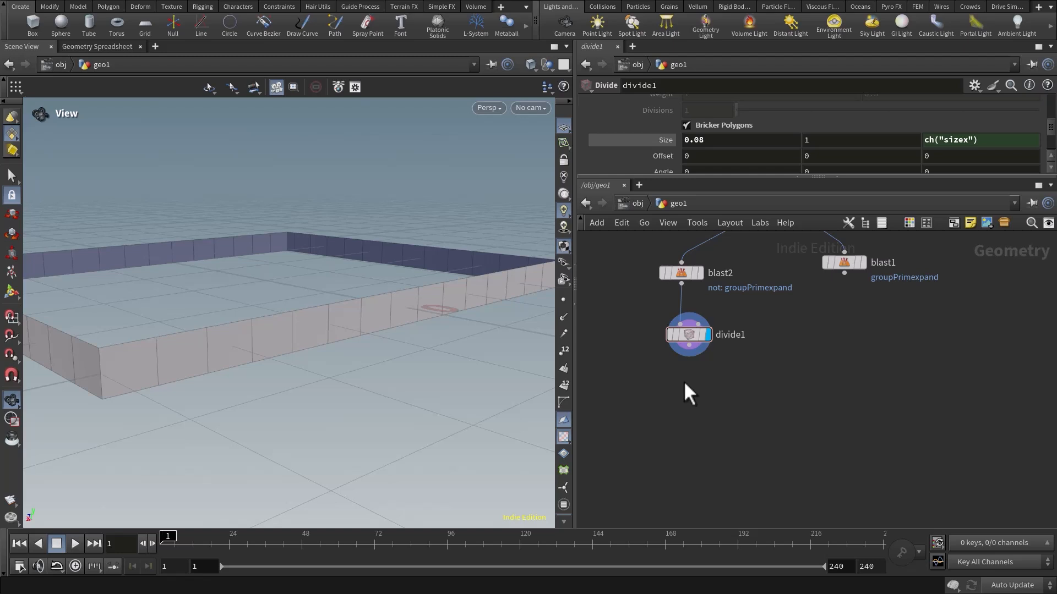
middle_drag(679, 395, 832, 408)
drag(815, 360, 814, 369)
middle_drag(808, 437, 826, 433)
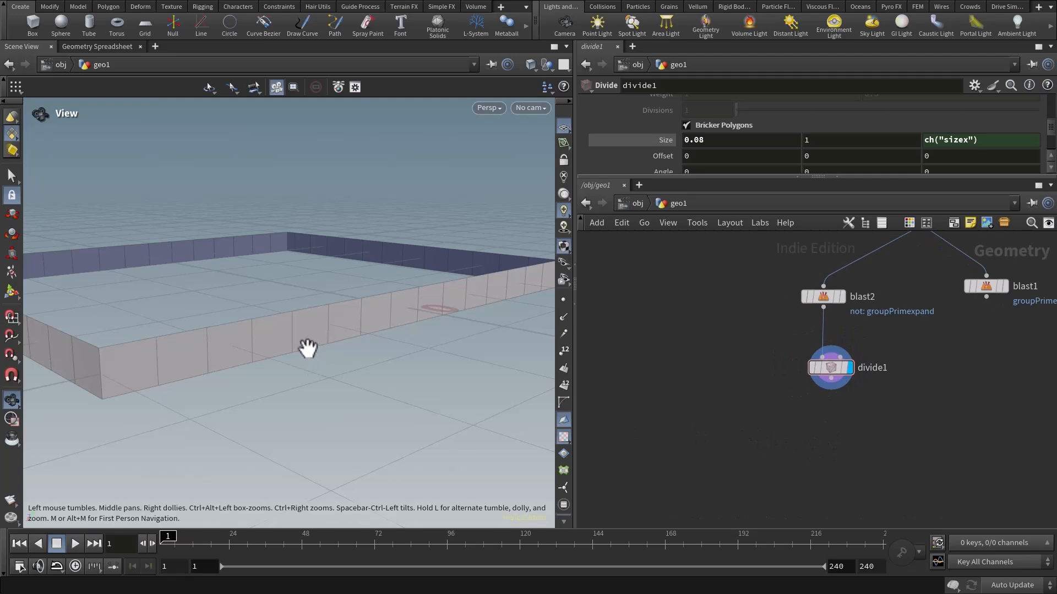
middle_drag(306, 348, 312, 348)
middle_drag(705, 404, 723, 399)
key(Tab)
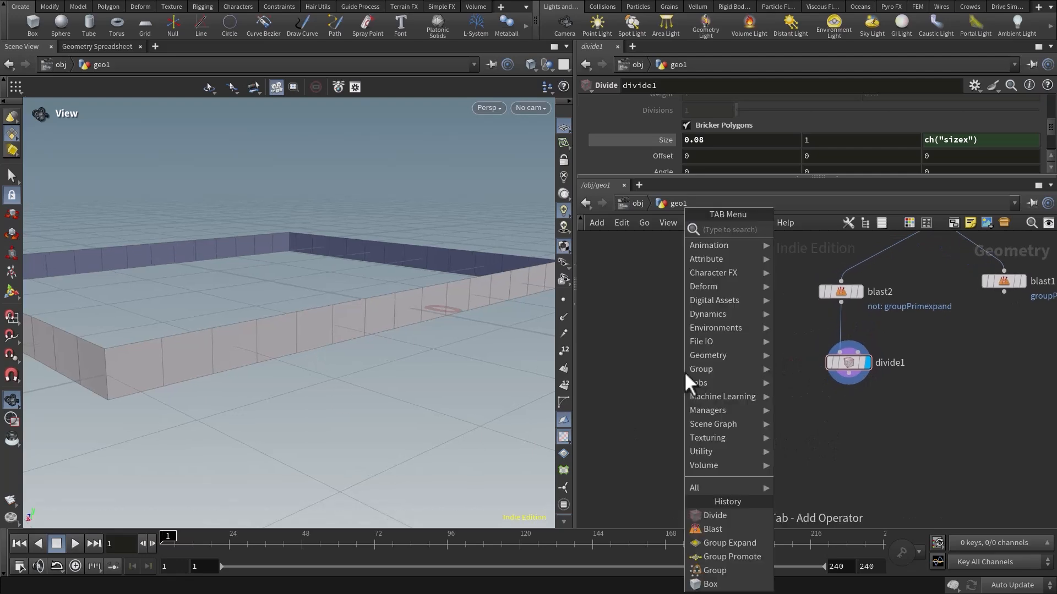
text(line)
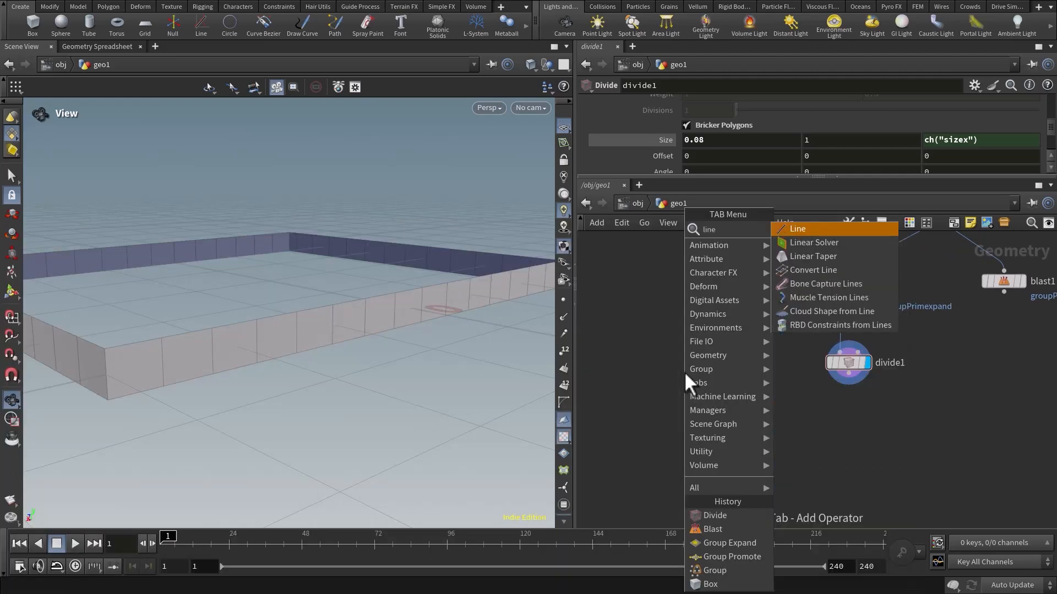
key(Return)
click(710, 370)
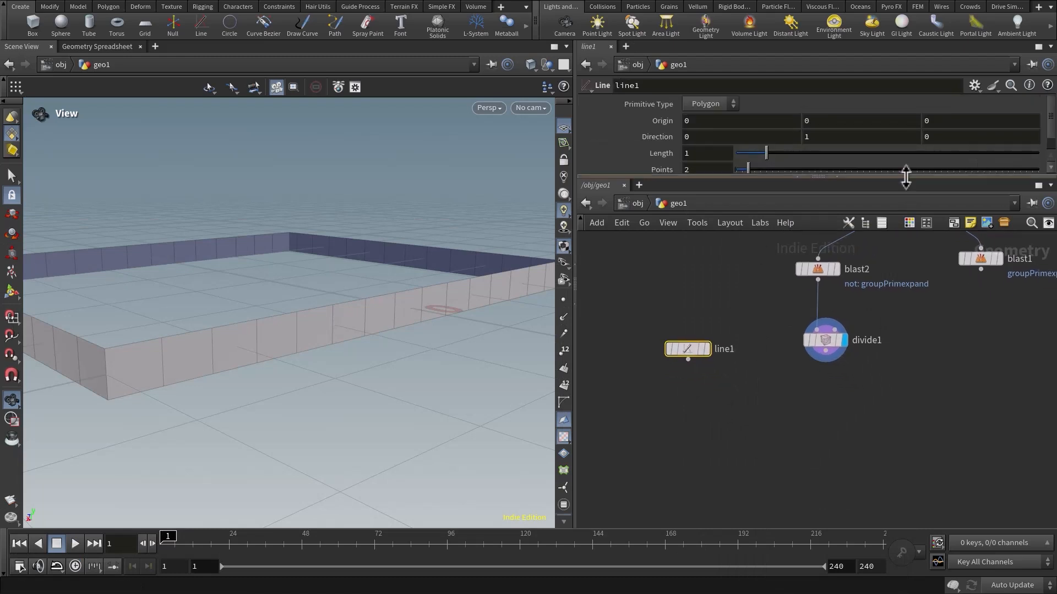
drag(906, 176, 899, 229)
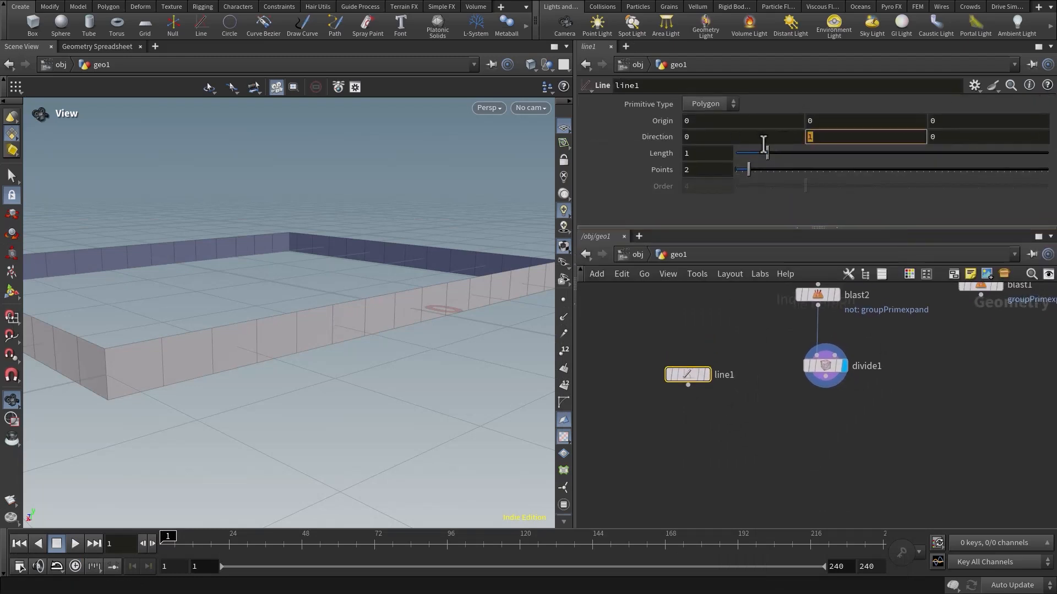
key(Tab)
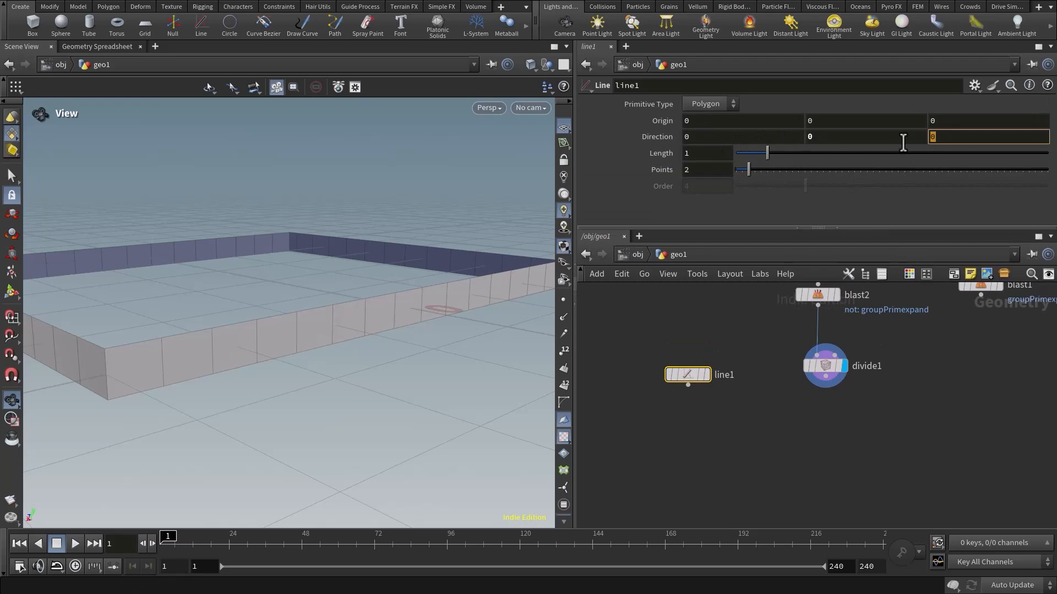
Add a Copy to Points node that takes the line as source geometry and the Divide node's output as target points.
key(Tab)
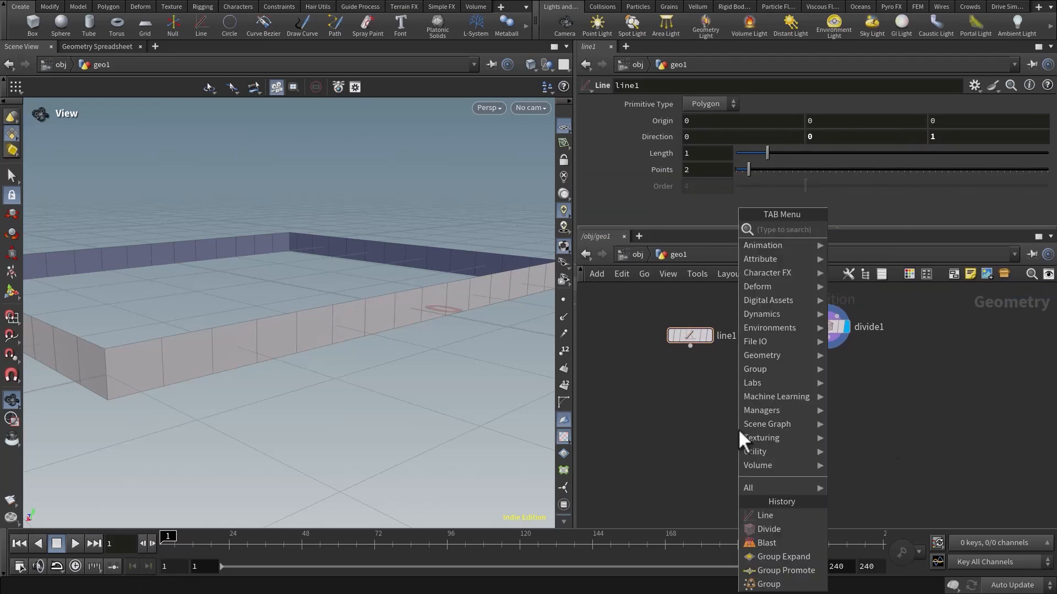
text(copytopo)
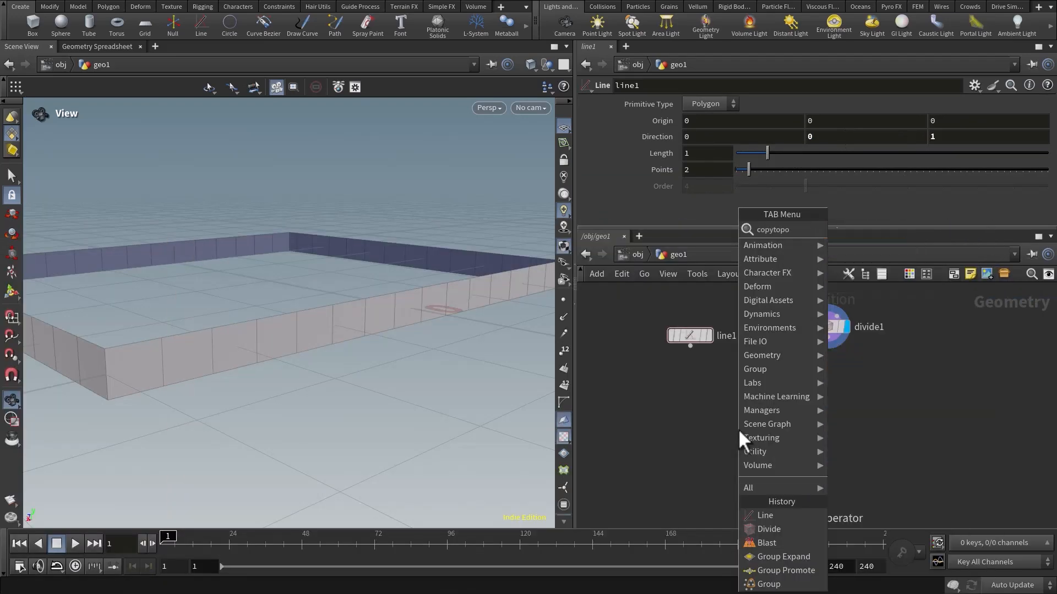
key(Return)
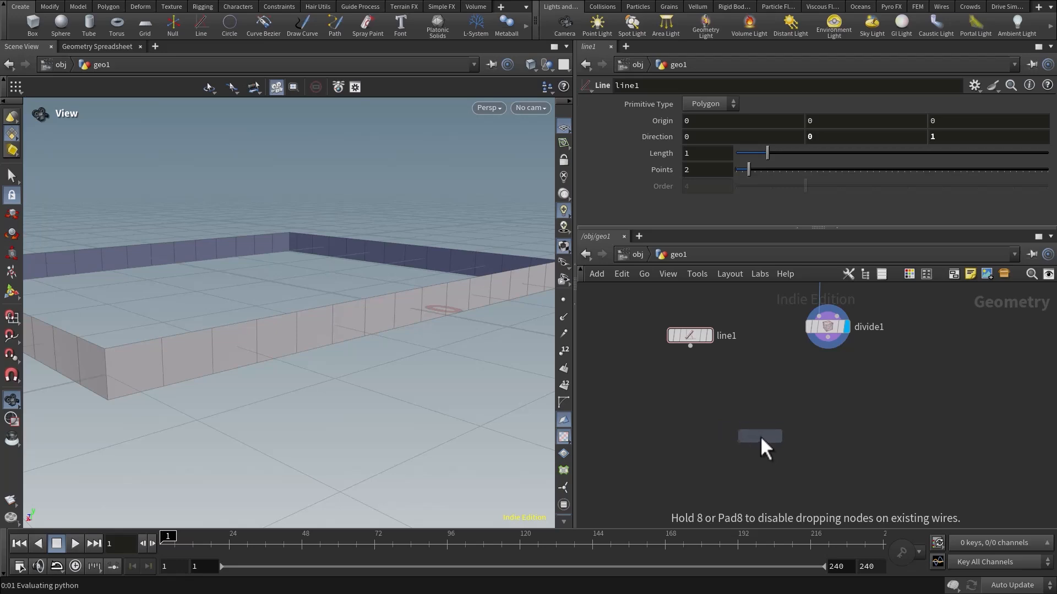
click(760, 437)
drag(836, 339, 766, 427)
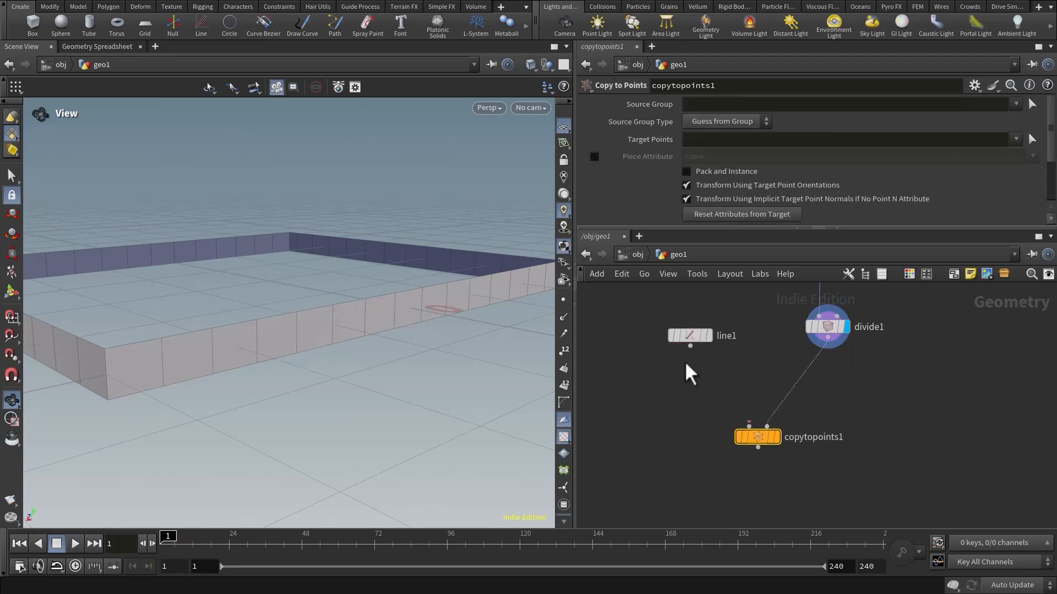
drag(691, 348, 754, 451)
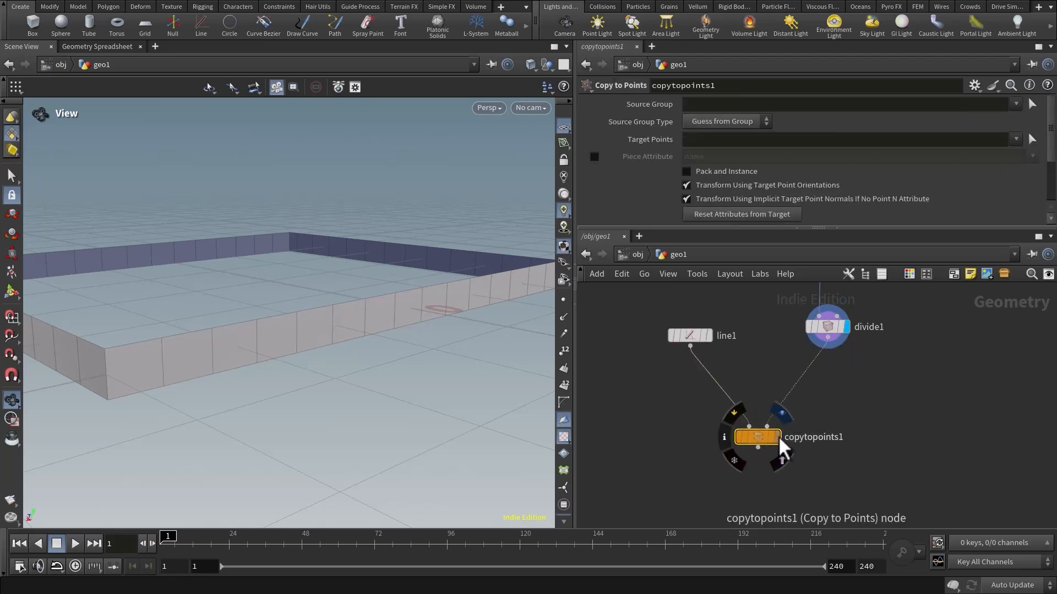
Display the Copy to Points result and inspect the lines copied around the band.
click(778, 437)
drag(262, 363, 368, 356)
mouse_move(368, 356)
middle_down()
mouse_move(409, 364)
mouse_move(382, 371)
middle_up()
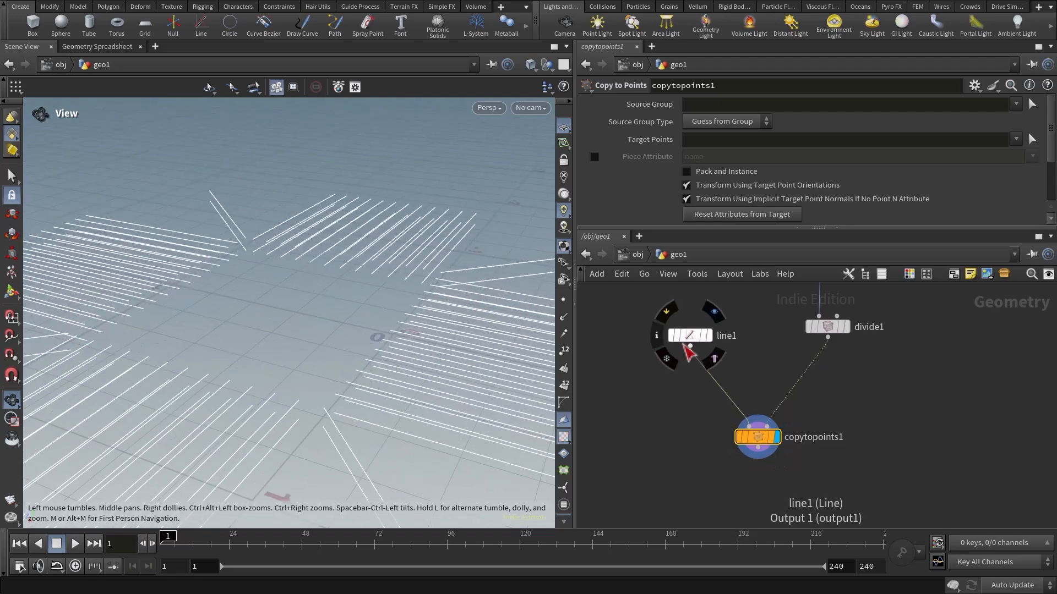
Show the Divide node as a template over the copied lines and inspect where the lines start on the band.
click(842, 337)
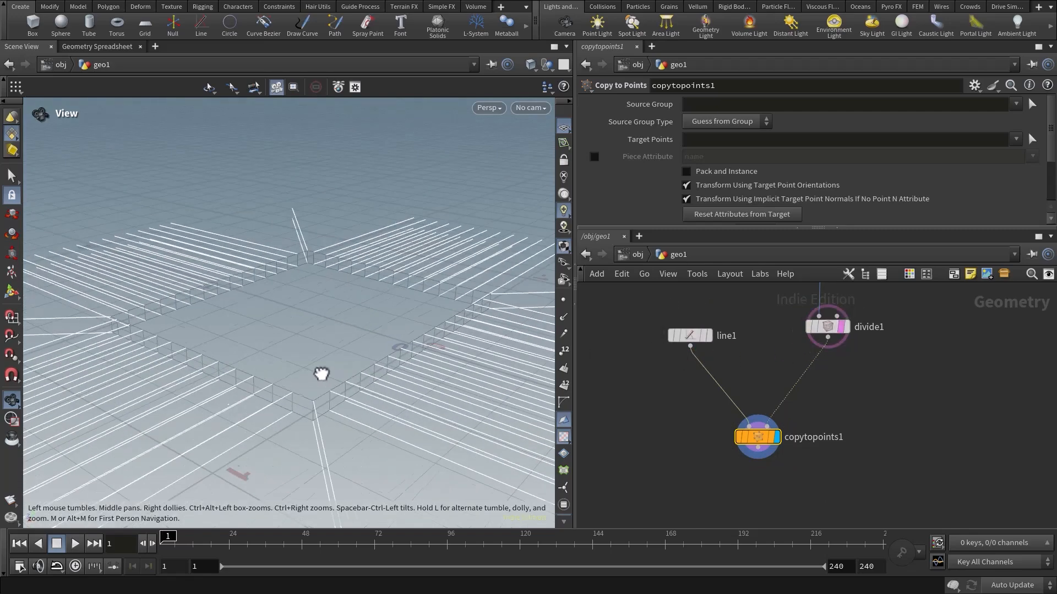
drag(318, 373, 312, 327)
mouse_move(389, 365)
mouse_down()
mouse_move(342, 328)
mouse_move(391, 346)
mouse_up()
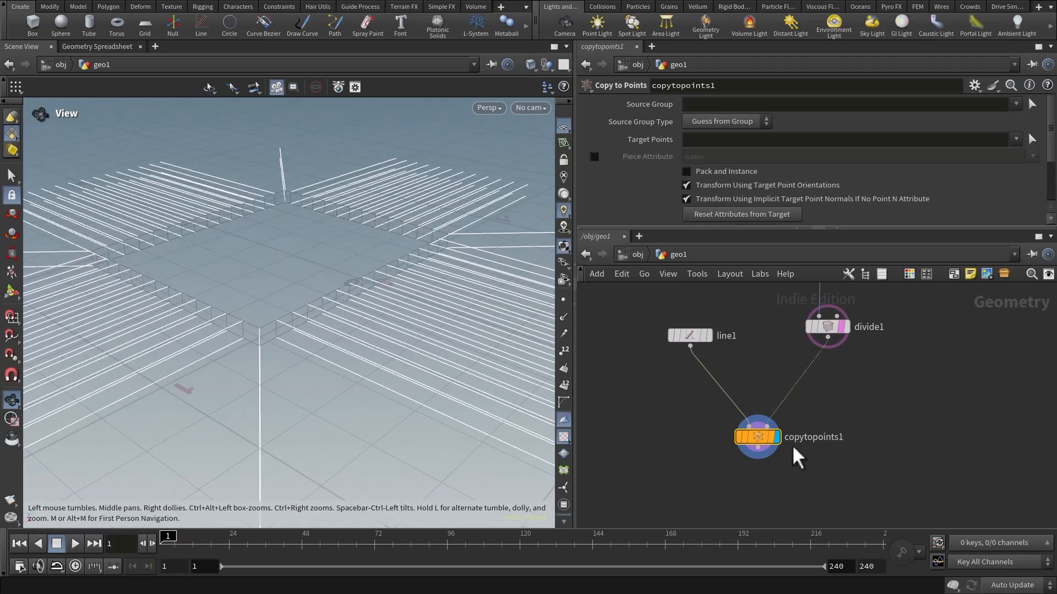
Display the Divide node's output and examine the band's individual faces up close.
click(848, 326)
click(833, 329)
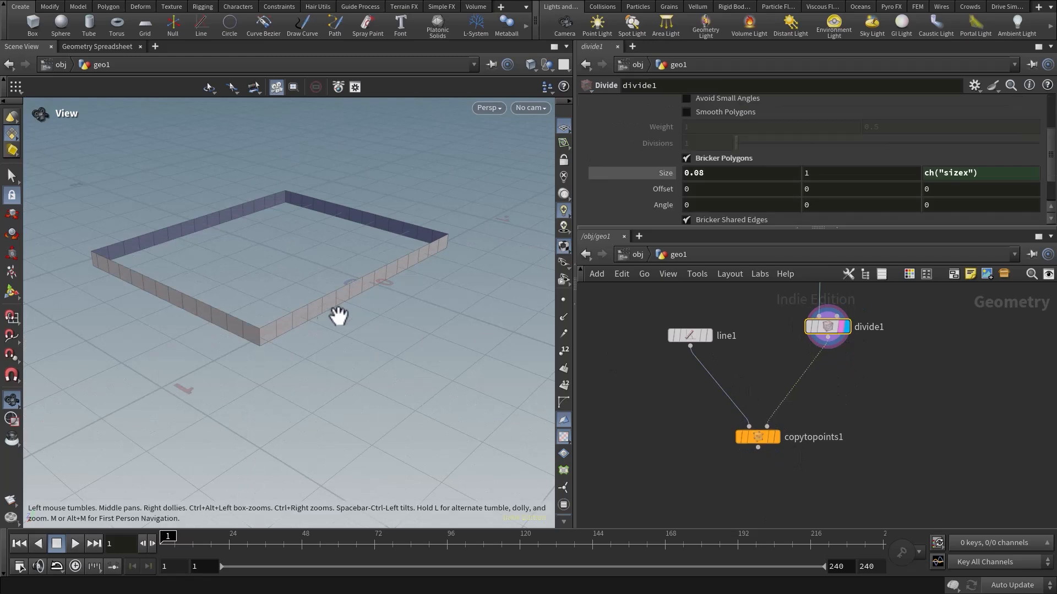
right_drag(338, 315, 342, 265)
drag(342, 264, 321, 282)
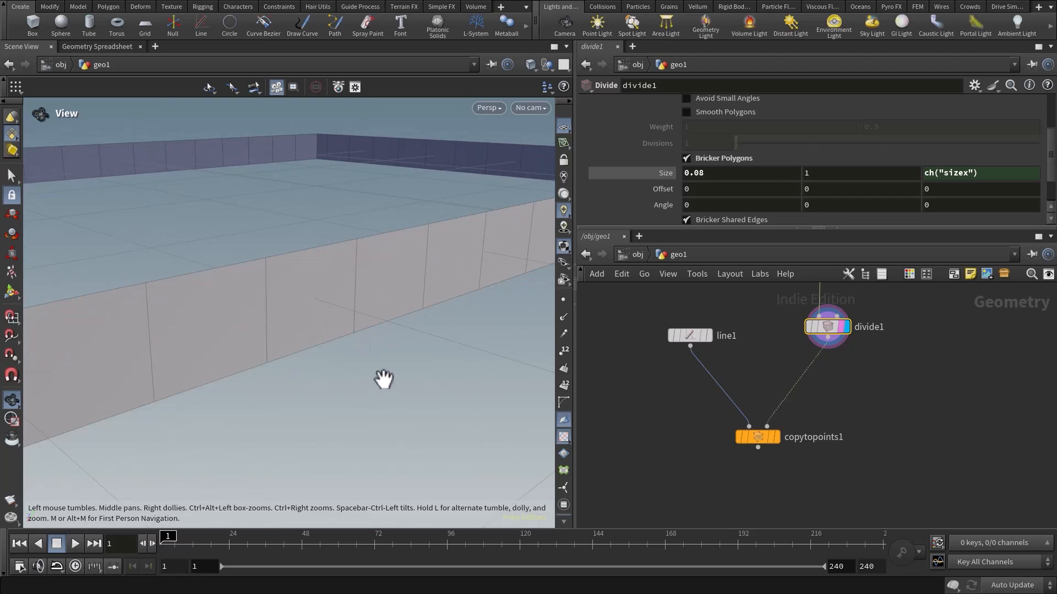
right_drag(393, 375, 325, 335)
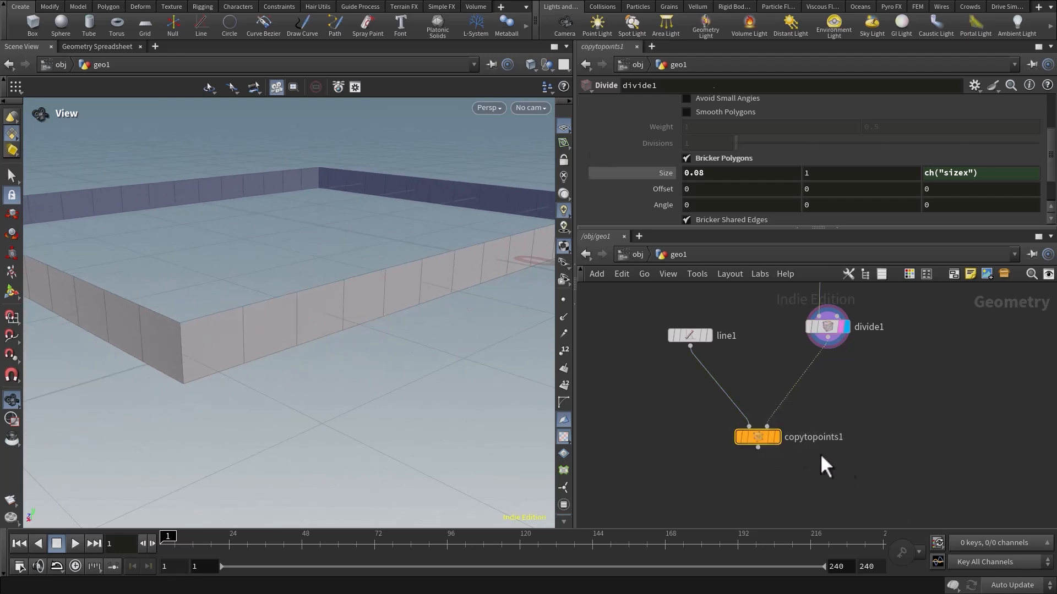
Move the Copy to Points node further down and insert an Extract Centroid node between it and the Divide node.
drag(757, 442, 719, 513)
middle_drag(810, 465, 765, 473)
click(781, 335)
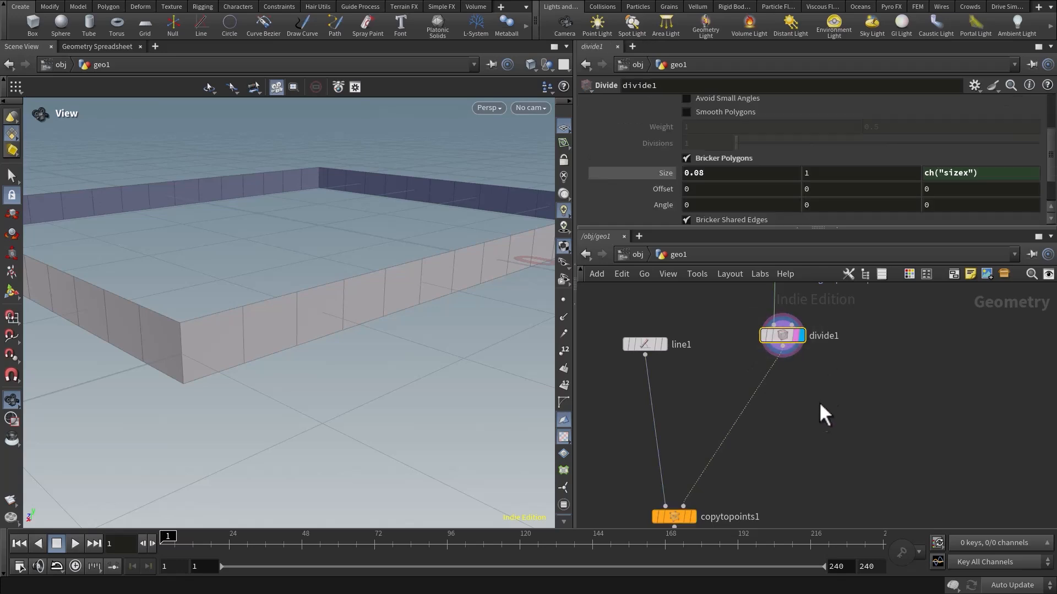
key(Tab)
text(extrac)
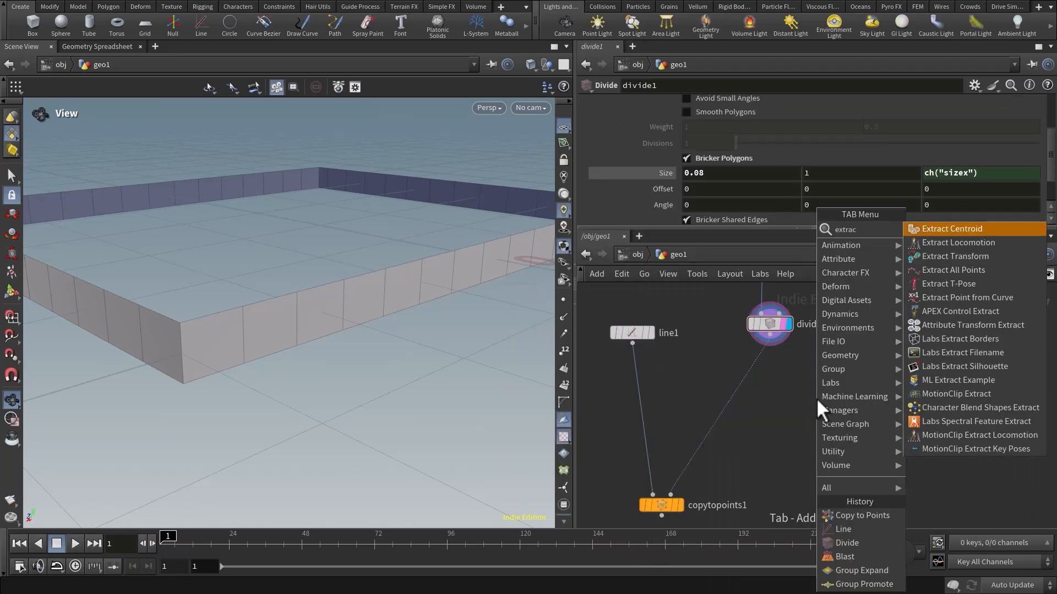
key(Return)
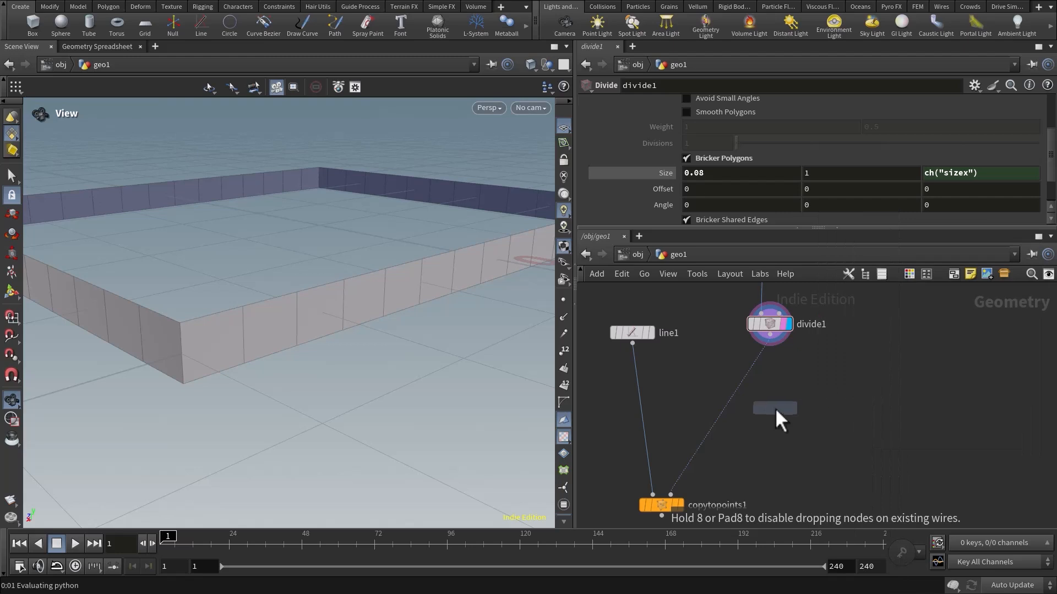
click(733, 410)
drag(768, 415, 769, 418)
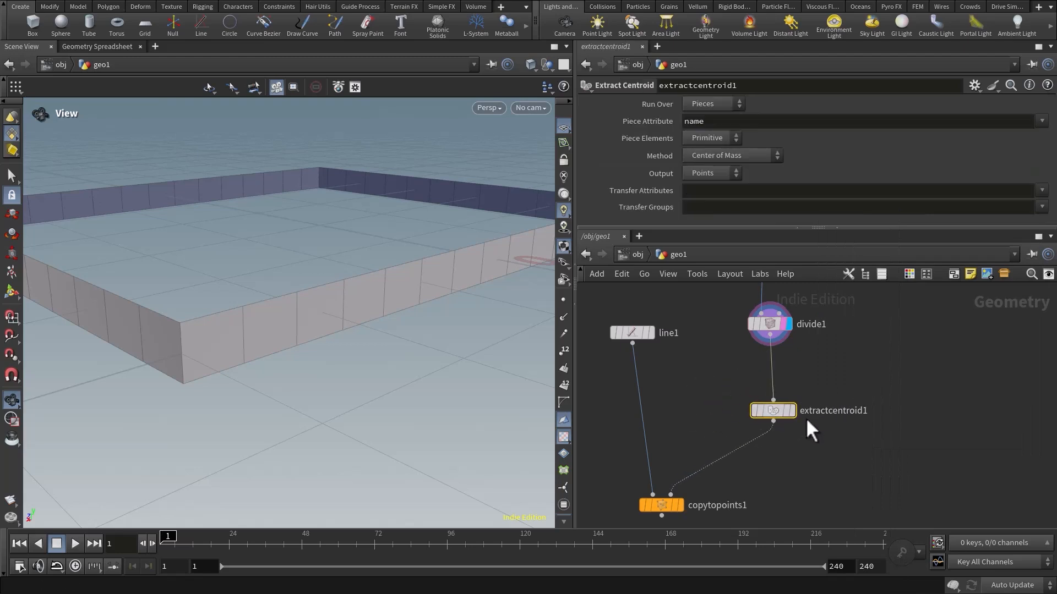
Display the Extract Centroid result, give its parameters more room, and open the Run Over options.
click(793, 410)
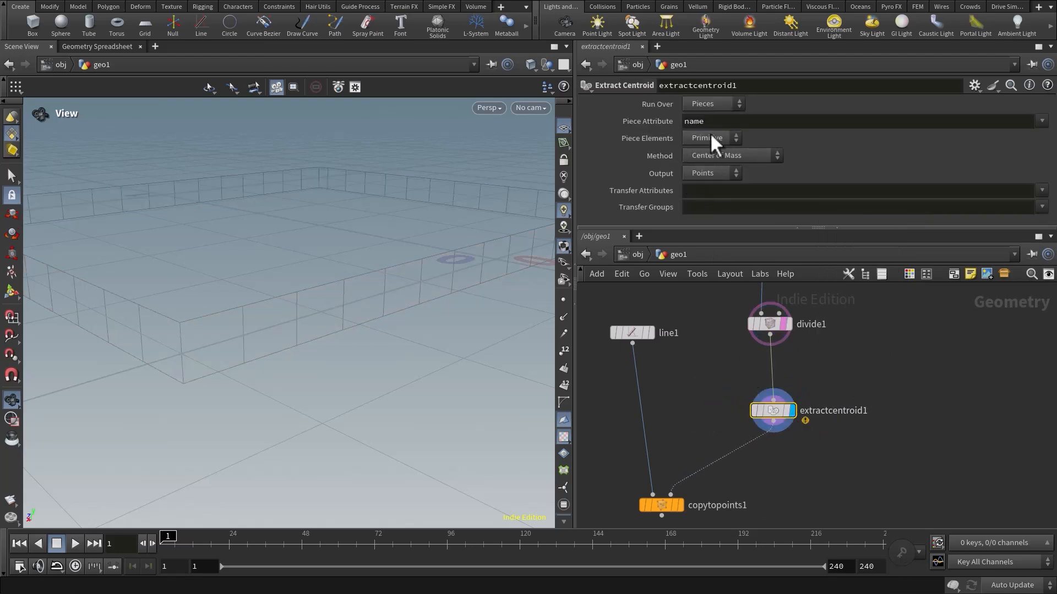
drag(745, 226, 746, 291)
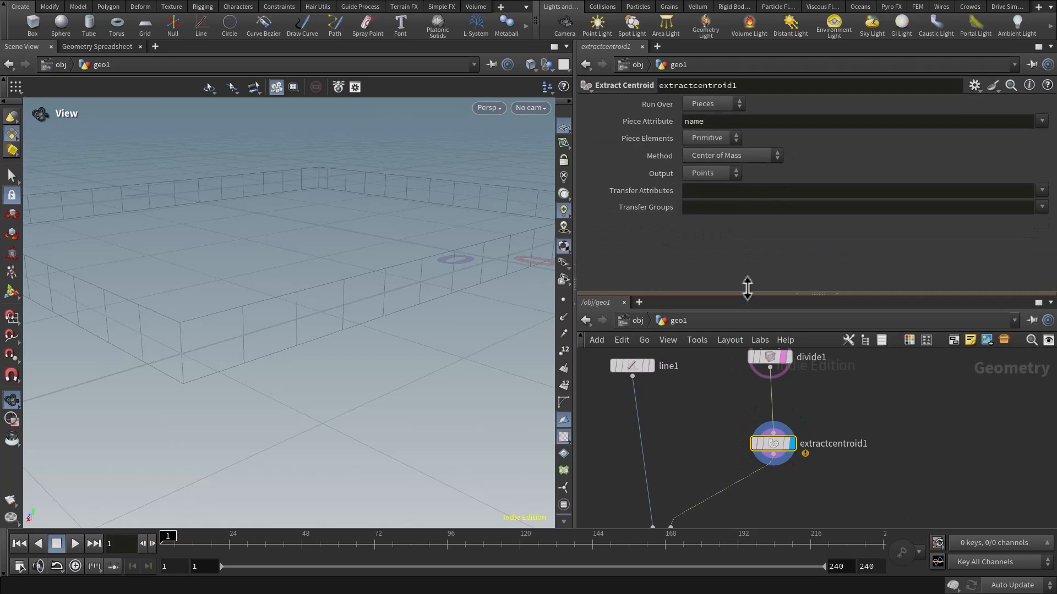
click(708, 104)
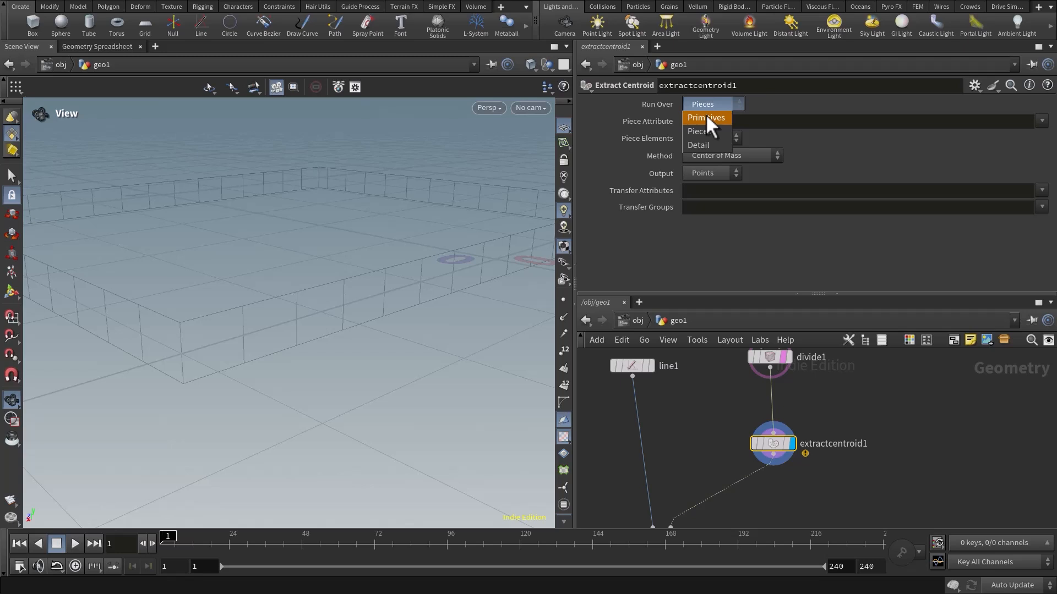
Set the Extract Centroid node to run over Primitives and inspect the centroid points around the band.
click(707, 117)
drag(368, 387, 270, 341)
middle_drag(738, 391, 702, 429)
click(745, 395)
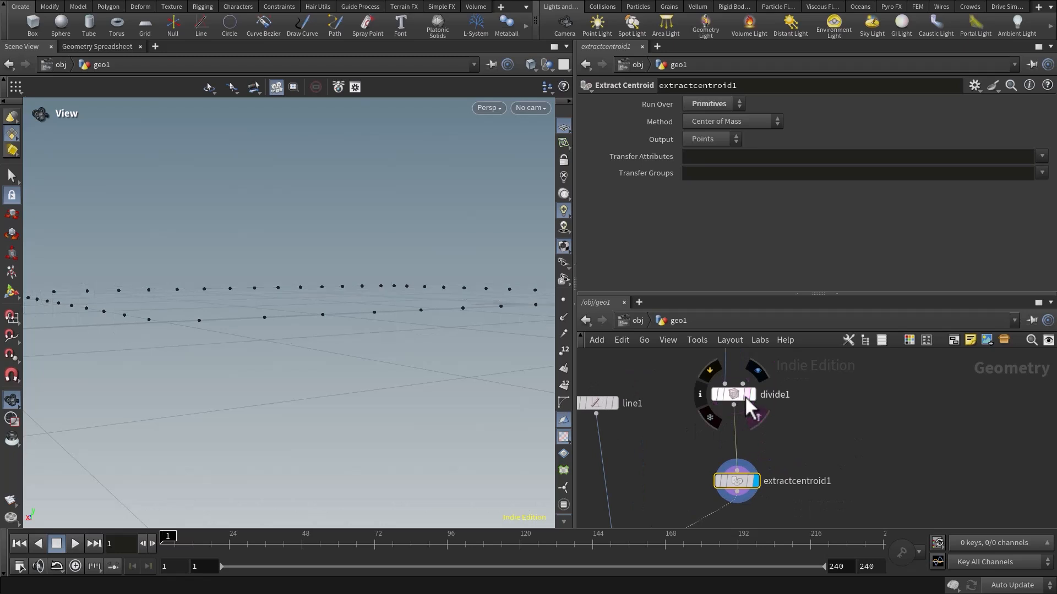
middle_drag(805, 435, 795, 415)
drag(333, 288, 335, 320)
right_drag(335, 321, 382, 327)
drag(382, 326, 319, 342)
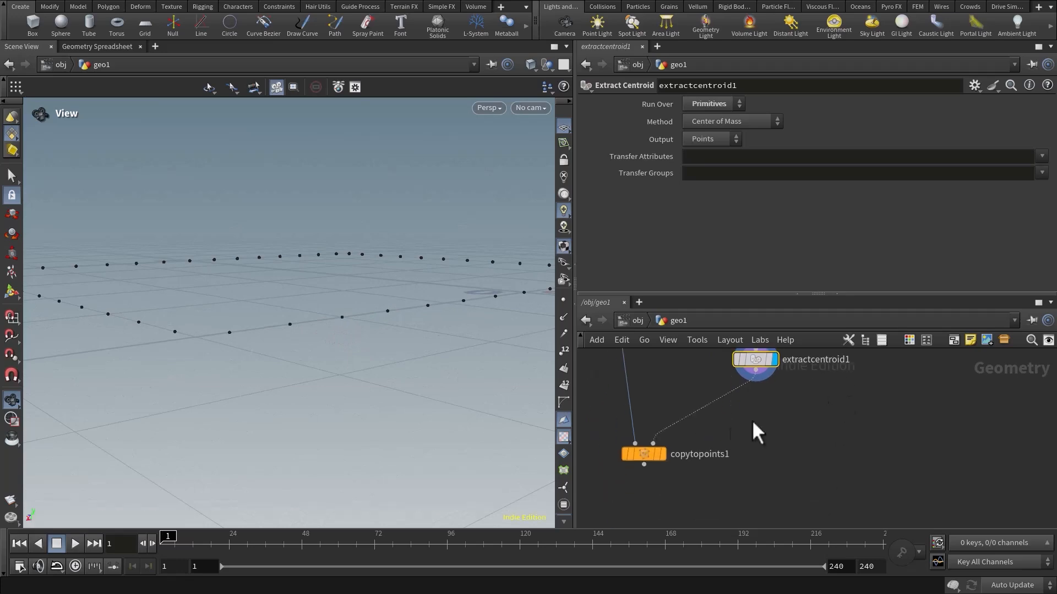
Display the Copy to Points result and check how the lines are oriented on the centroid points.
click(661, 454)
drag(381, 359, 318, 340)
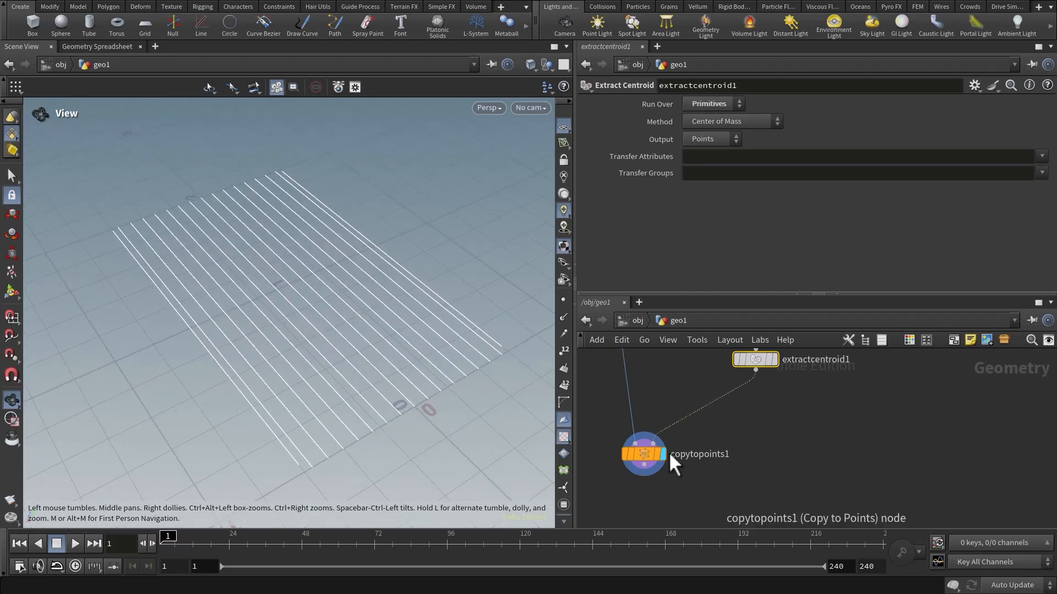
drag(649, 451, 651, 466)
middle_drag(647, 357, 684, 516)
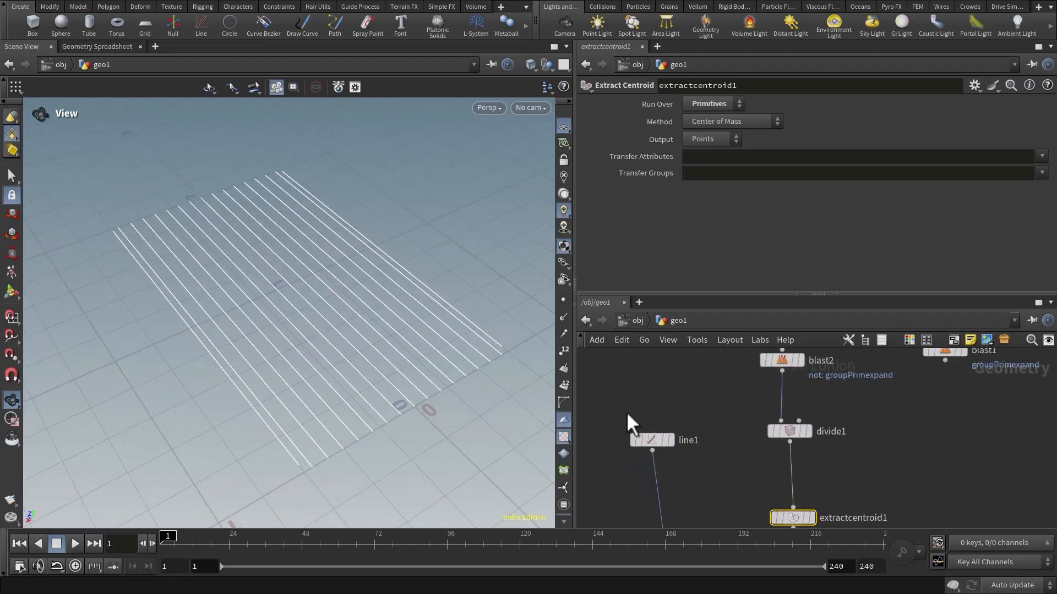
Try changing the Line node's direction to 1, 0, 1 and to 1, 1, 1, inspecting the copied lines each time.
drag(626, 411, 683, 456)
middle_drag(682, 456, 670, 379)
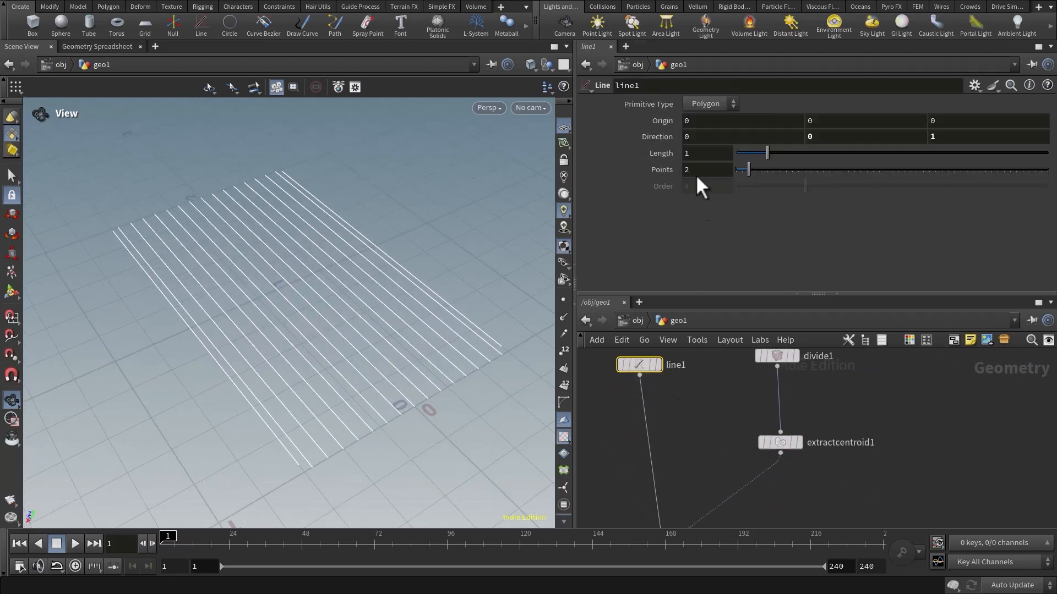
click(715, 137)
text(1)
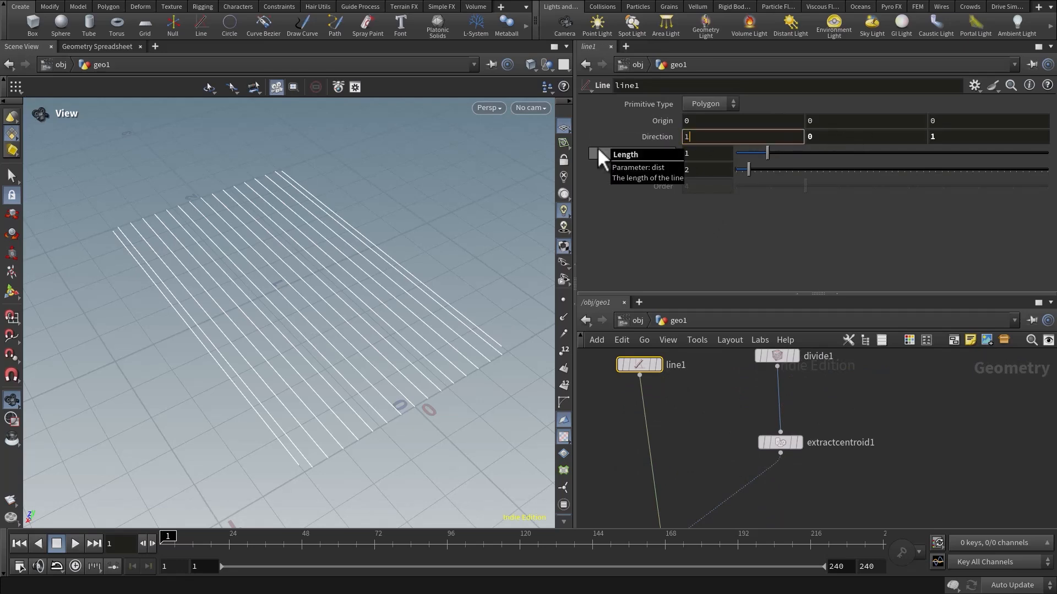
key(Return)
drag(119, 205, 557, 217)
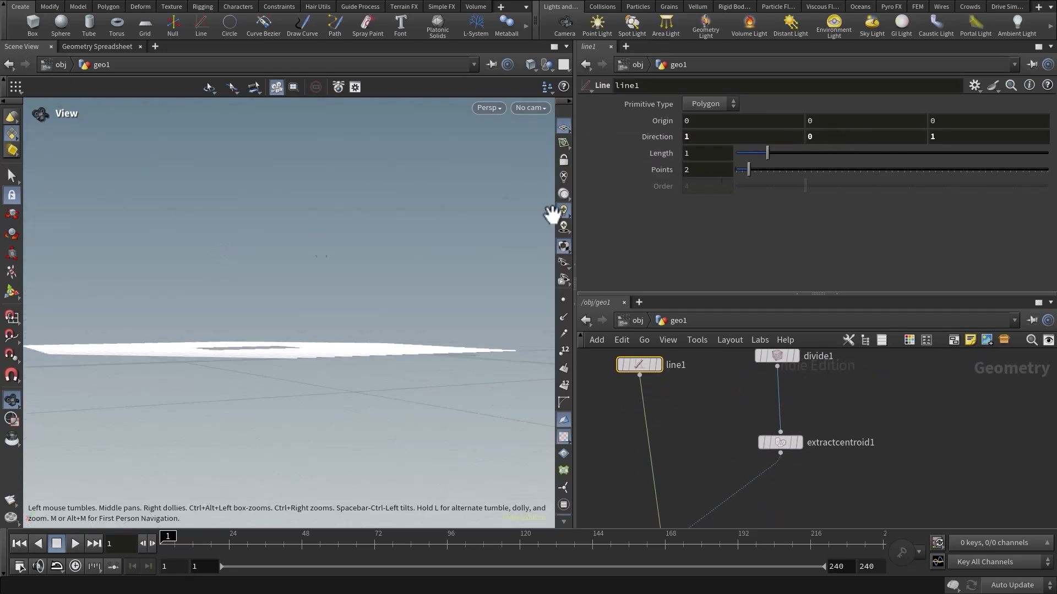
click(835, 135)
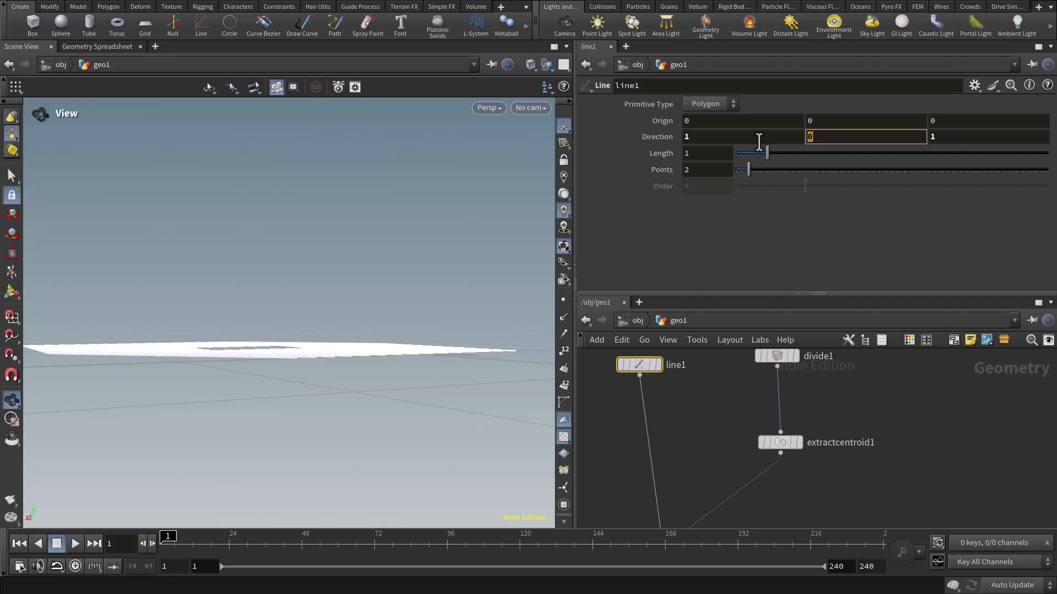
text(1)
key(Return)
drag(385, 326, 351, 336)
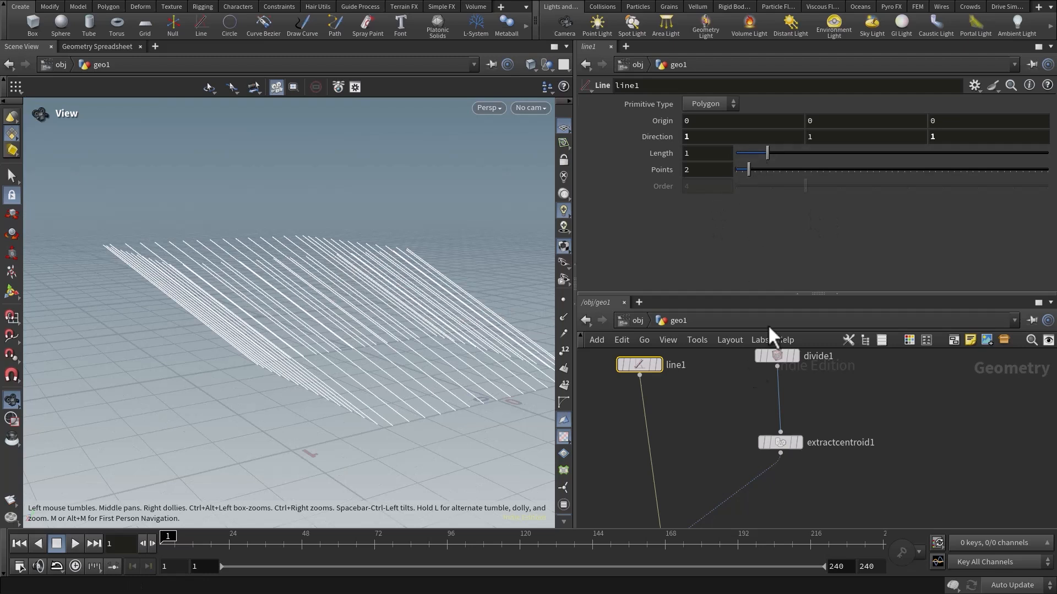
Restore the Line node's direction to 0, 0, 1.
drag(711, 135, 615, 140)
text(0)
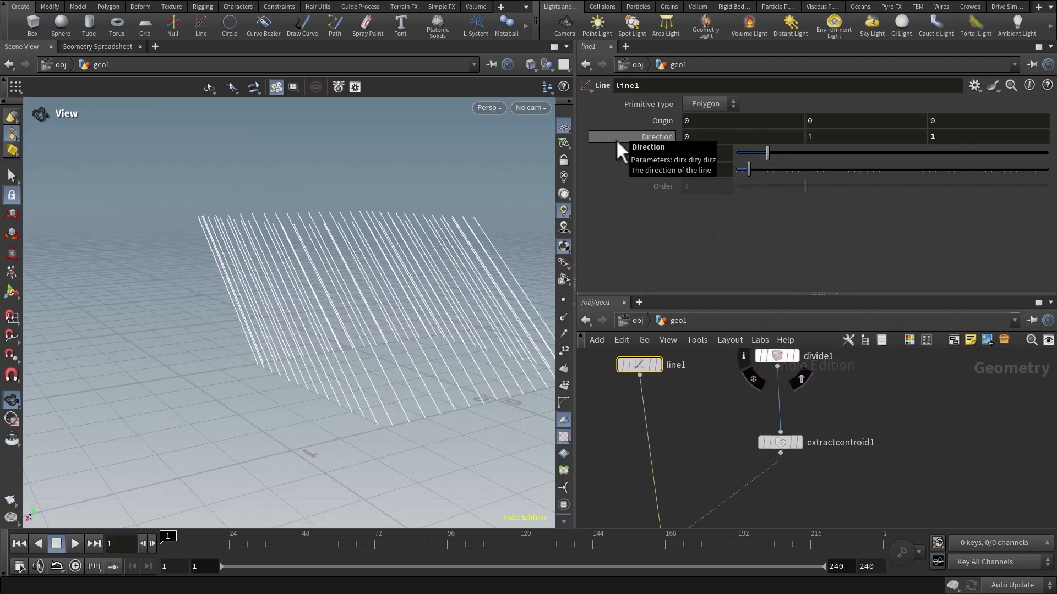
key(Tab)
text(0)
key(Return)
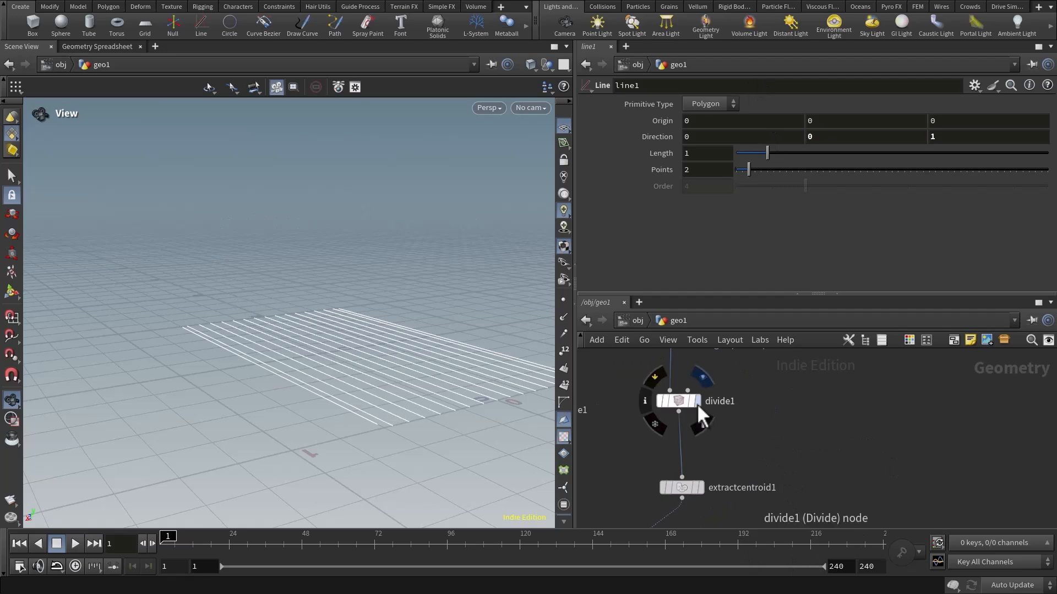
Display the Divide node's output, turn on the viewport's normals display, and examine the normals along the band.
click(695, 402)
click(689, 407)
drag(529, 401, 341, 311)
middle_drag(760, 402, 781, 462)
middle_drag(768, 502, 776, 439)
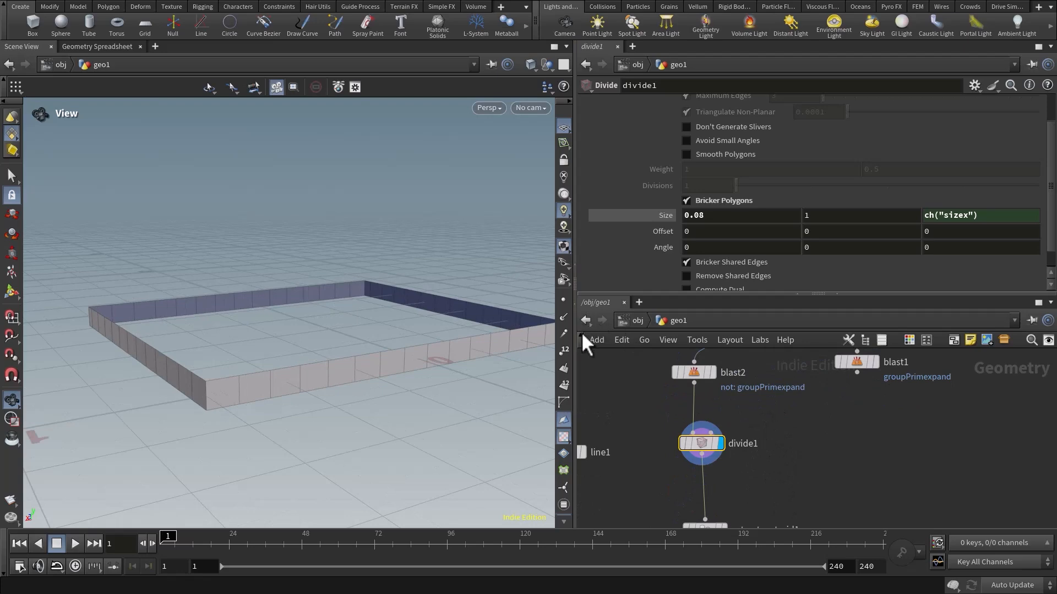
click(564, 317)
drag(378, 361, 411, 380)
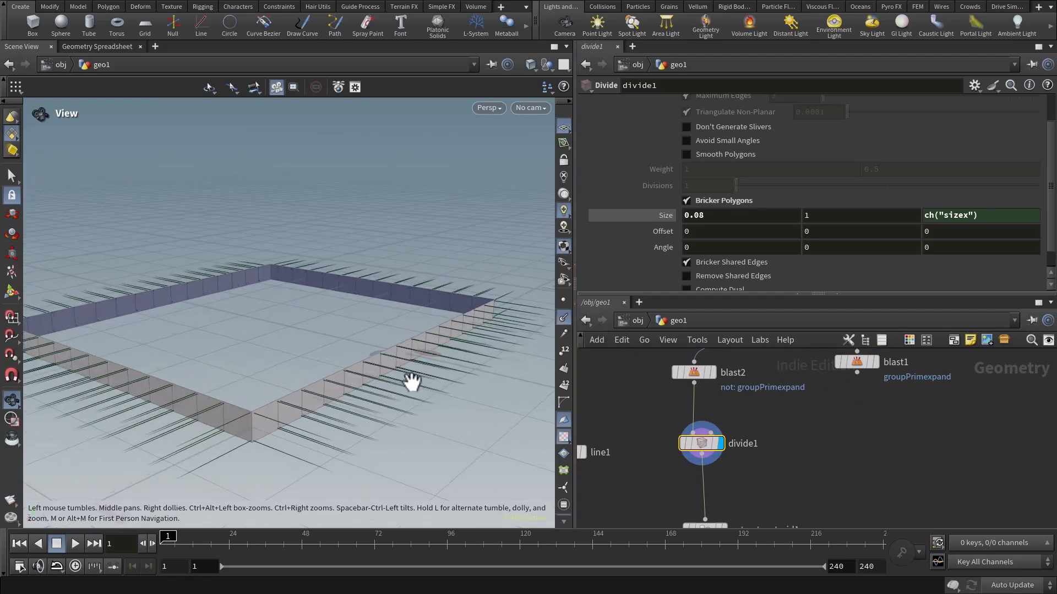
middle_drag(411, 382, 417, 351)
scroll(417, 352, up, 4)
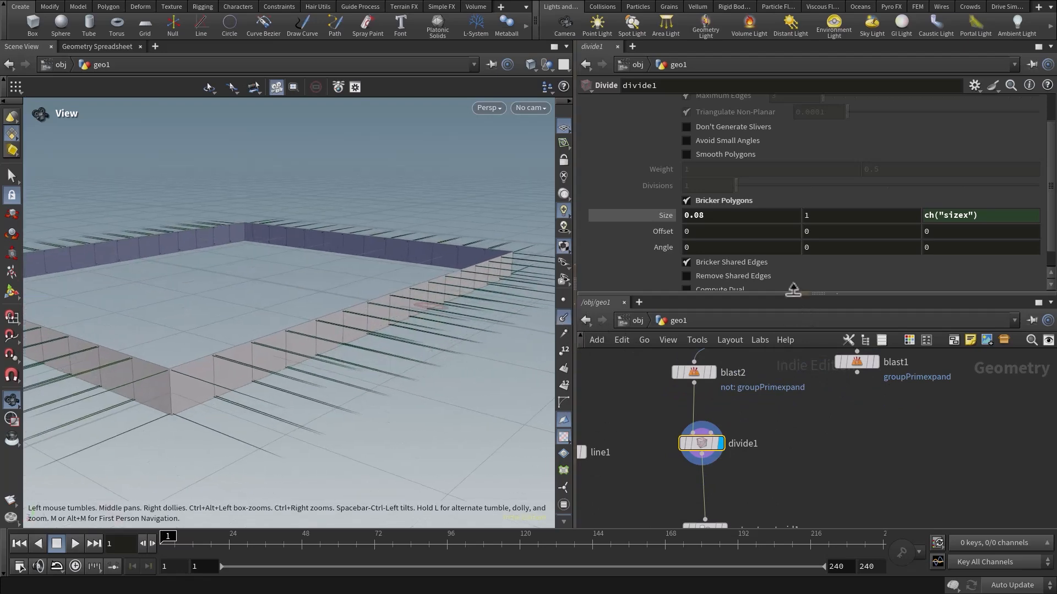
Give the node network more room and insert a Normal node between the Divide and Extract Centroid nodes.
drag(793, 292, 791, 182)
middle_drag(798, 298, 794, 421)
mouse_move(727, 300)
middle_down()
mouse_move(720, 379)
mouse_move(725, 303)
middle_up()
middle_drag(765, 462, 784, 313)
middle_drag(762, 403, 751, 392)
key(Tab)
text(nor)
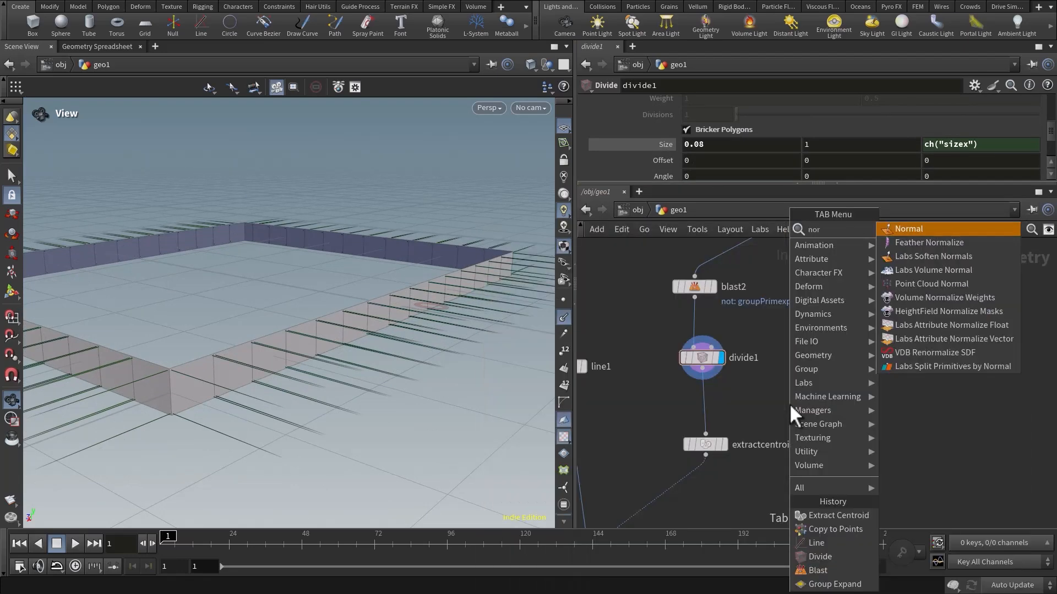
key(Return)
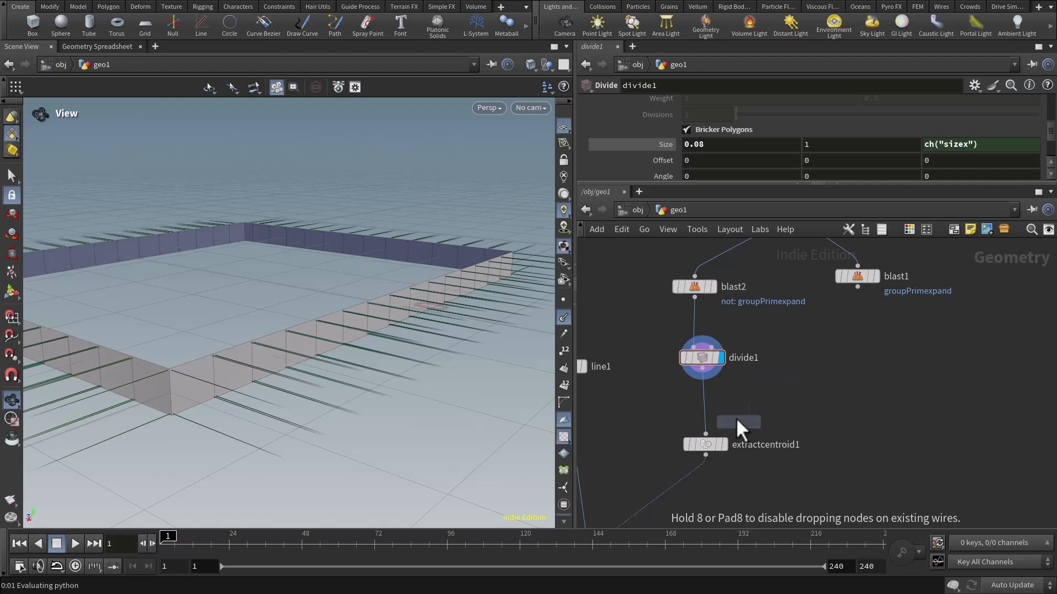
click(704, 398)
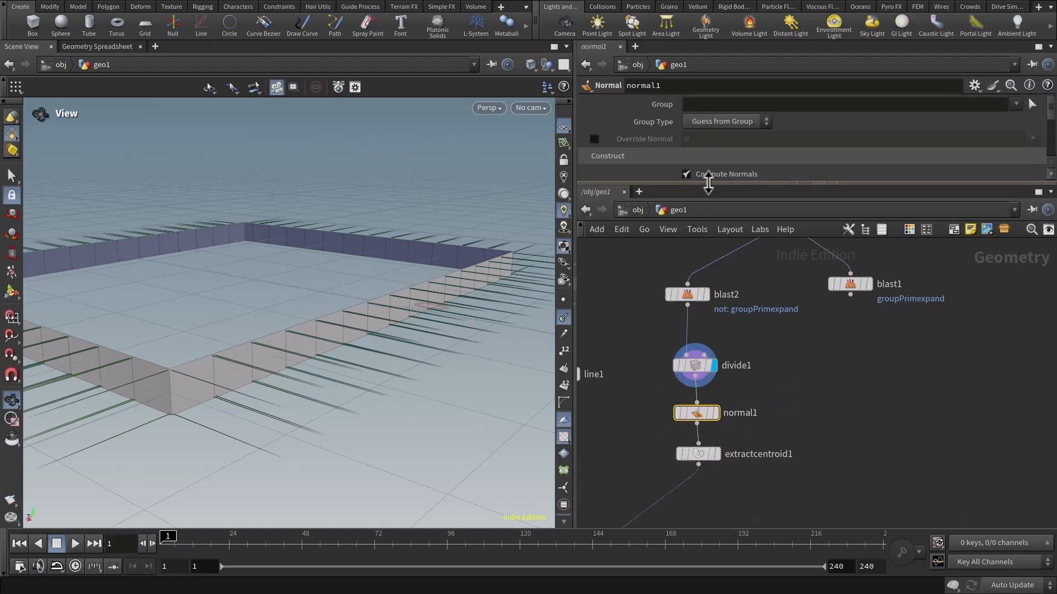
Set the Normal node to add normals to Points and display its output to inspect the band's normals, especially at the corners.
drag(708, 185, 709, 247)
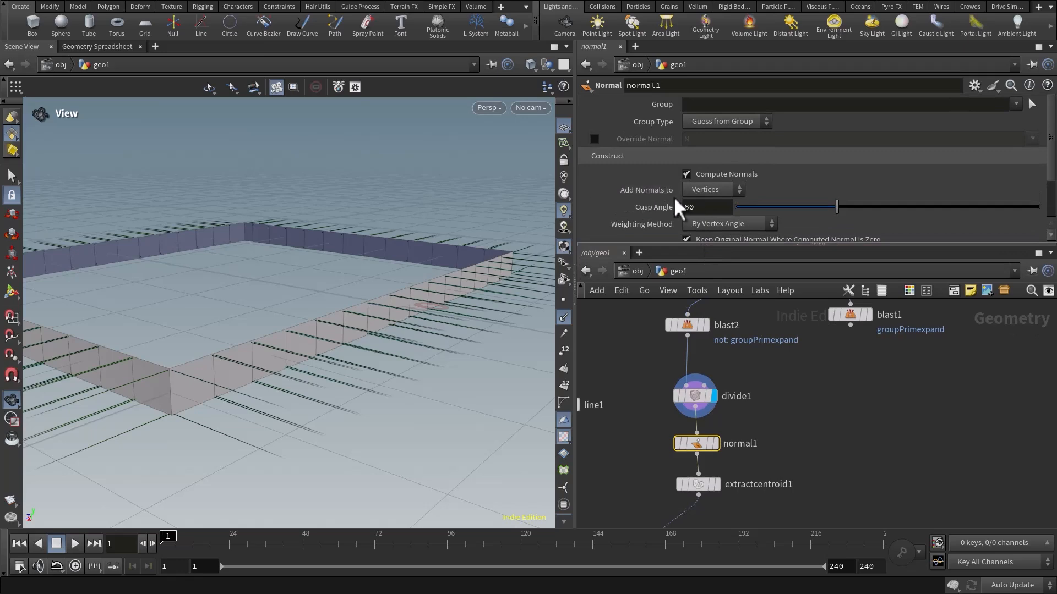
click(707, 190)
click(705, 203)
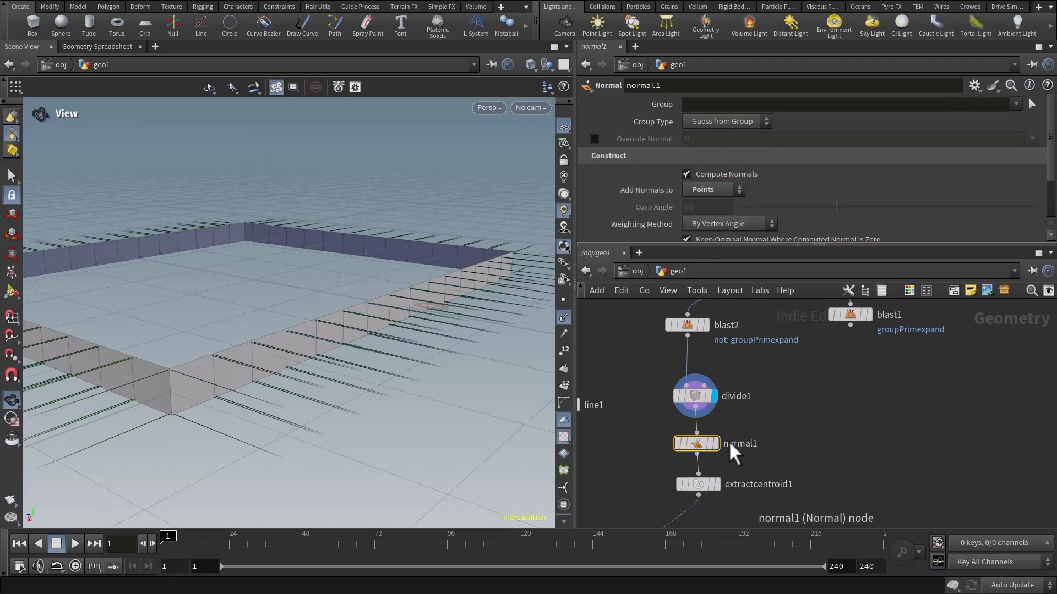
click(715, 444)
drag(358, 377, 347, 397)
drag(165, 389, 237, 318)
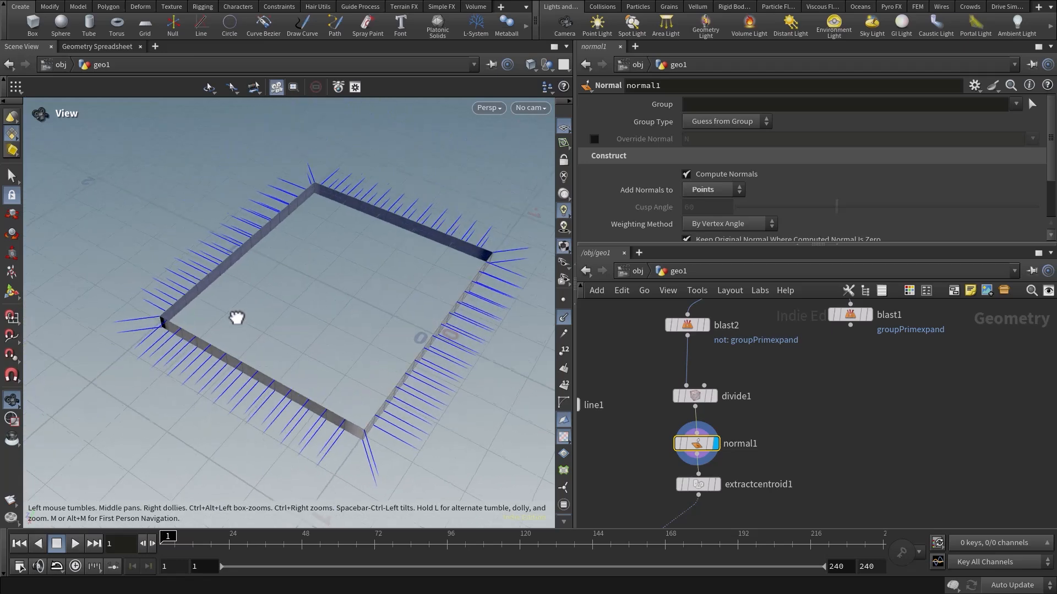
drag(465, 326, 301, 362)
scroll(359, 329, up, 5)
Move the Extract Centroid node slightly down and display its output to check whether the centroid points carry normals.
middle_drag(848, 474, 859, 354)
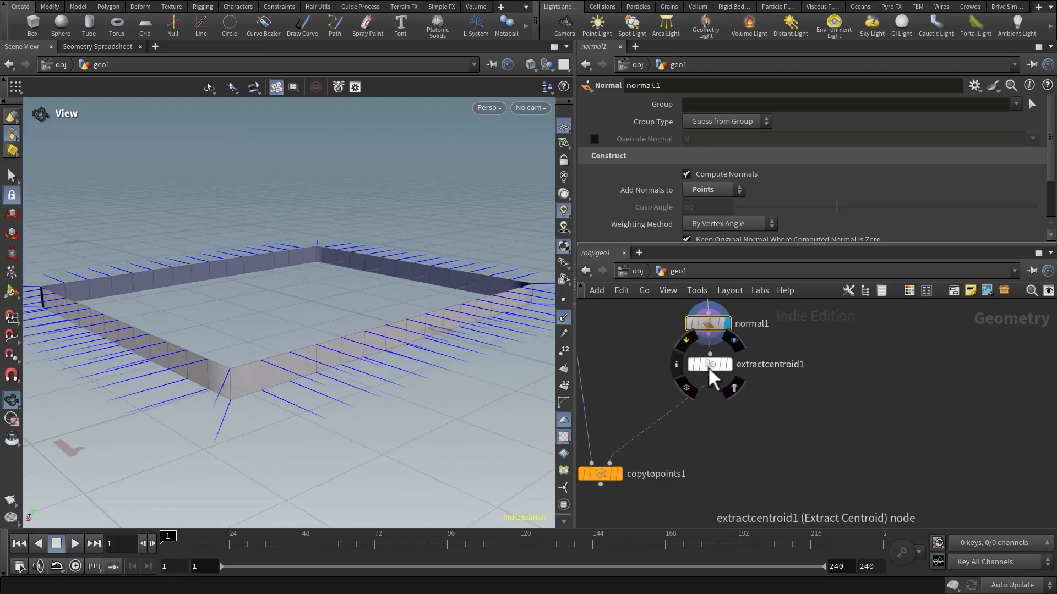
drag(709, 363, 709, 381)
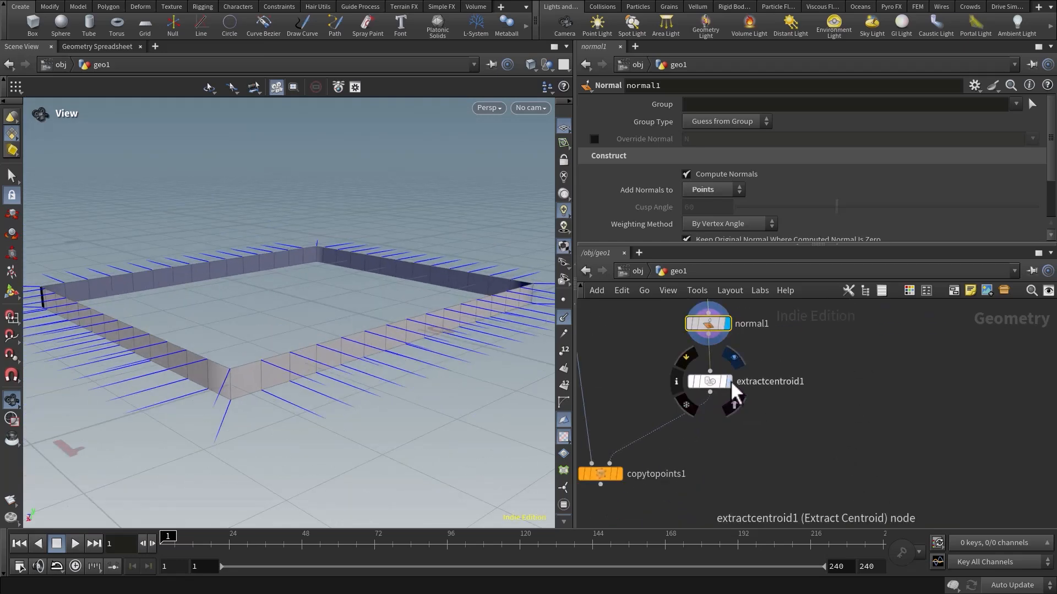
click(730, 381)
drag(380, 335, 405, 344)
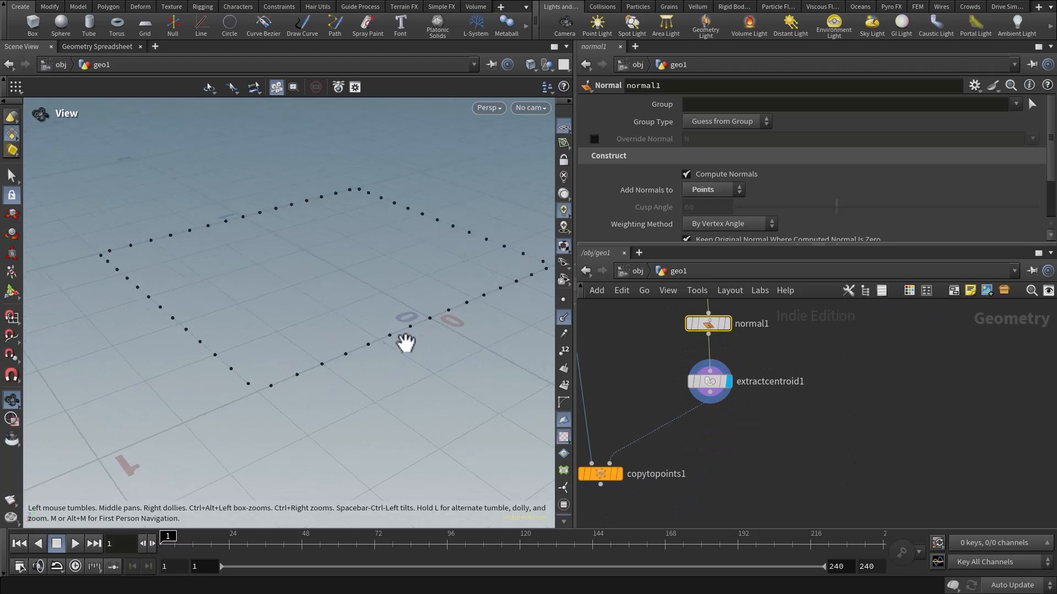
middle_drag(385, 357, 381, 319)
middle_drag(689, 460, 668, 427)
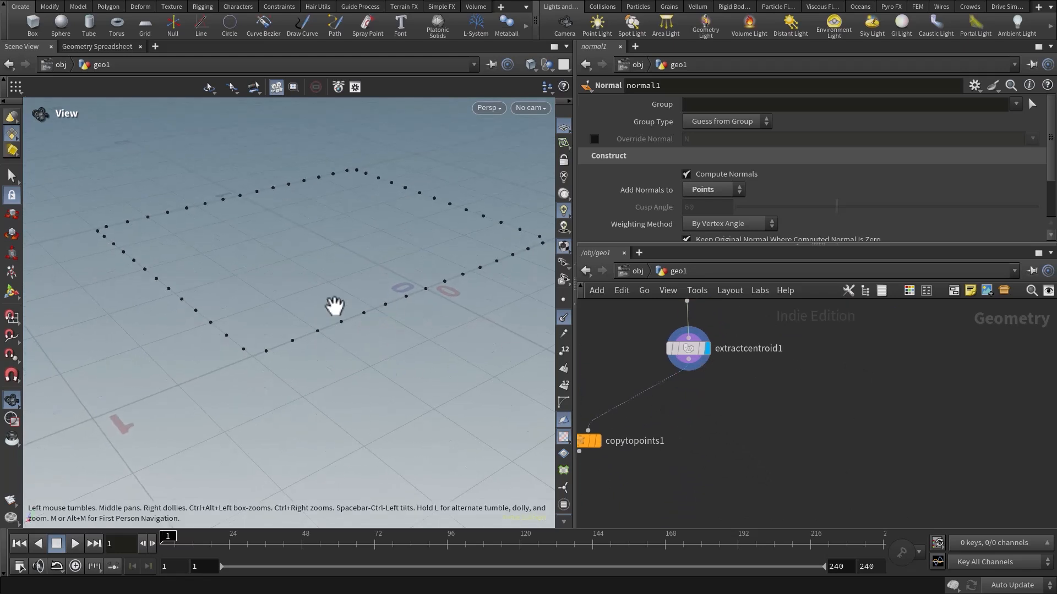
Display the Copy to Points result again and check the direction of the copied lines.
middle_drag(677, 502, 763, 468)
click(668, 413)
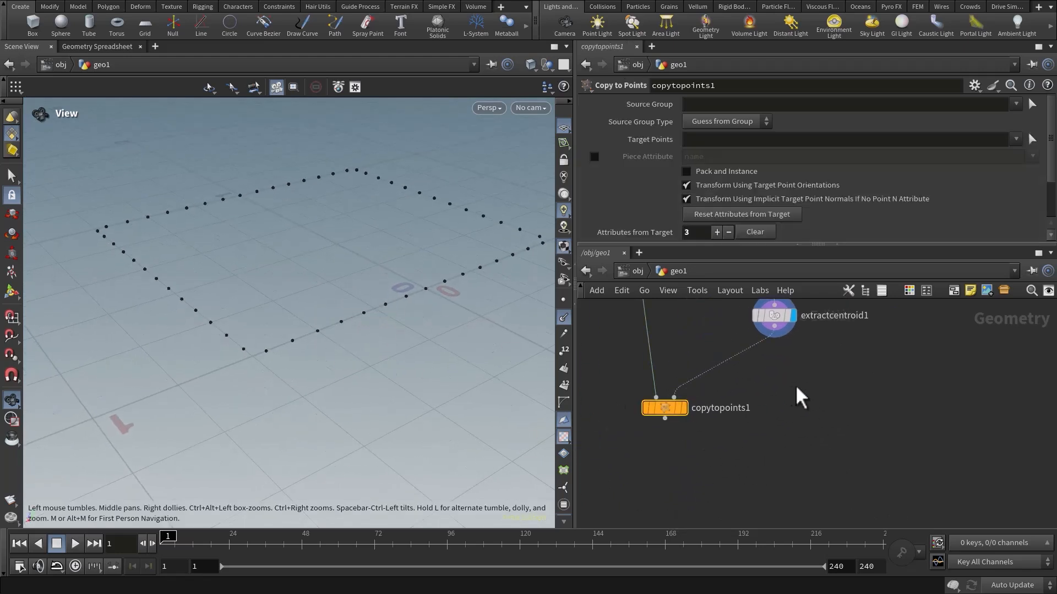
middle_drag(782, 369, 754, 446)
click(658, 504)
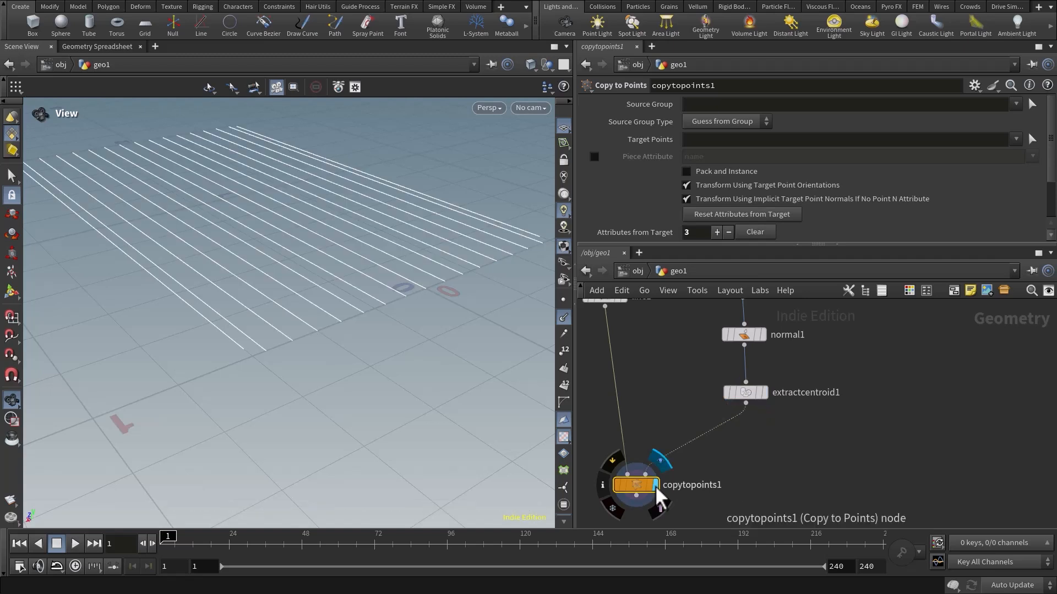
drag(370, 354, 304, 278)
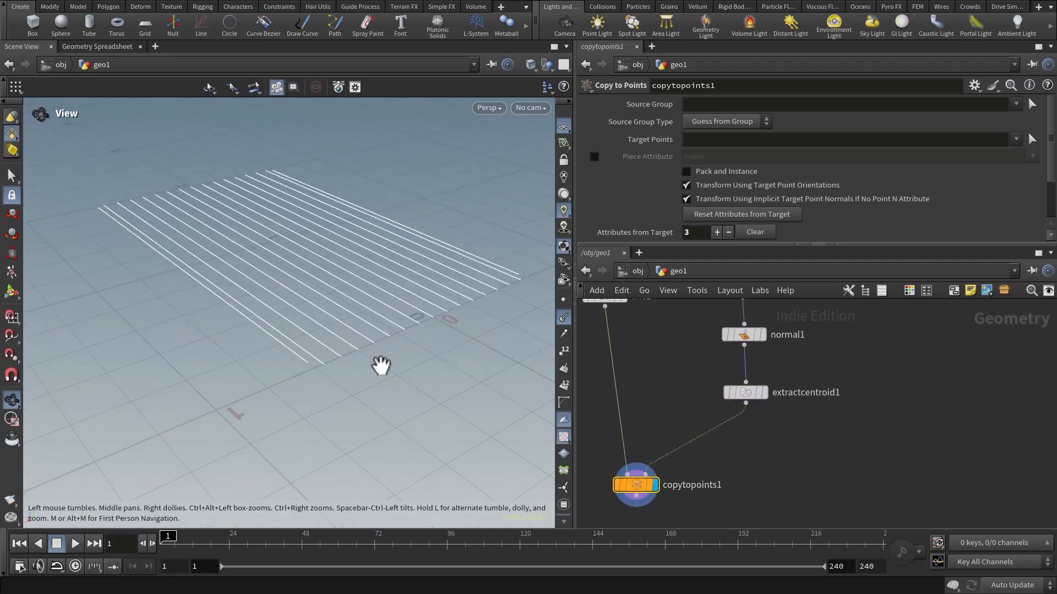
middle_drag(757, 428, 724, 420)
middle_drag(753, 468, 809, 440)
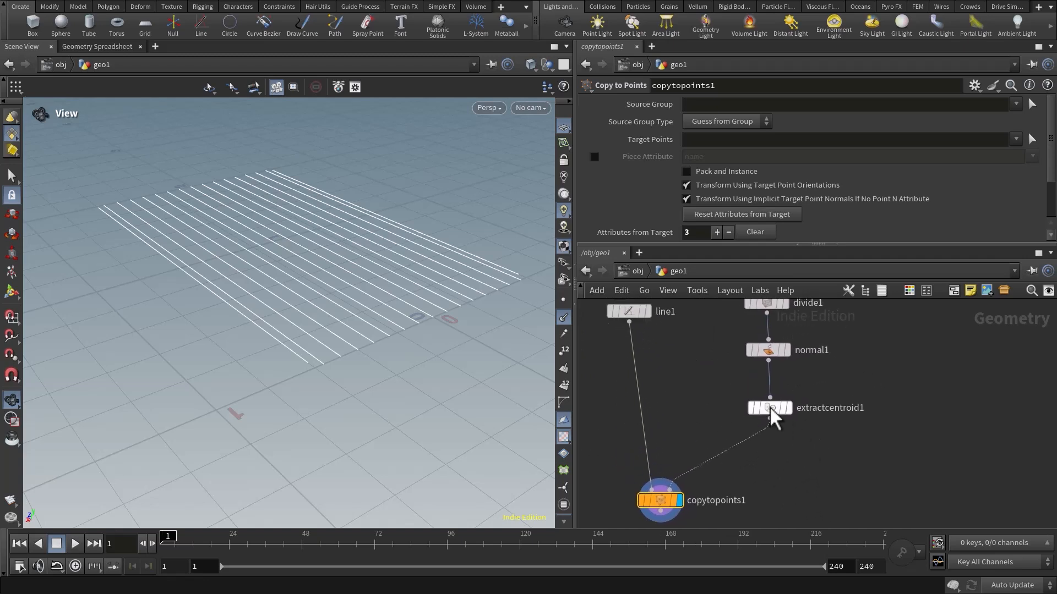
Rearrange the Extract Centroid and Copy to Points nodes to leave space between them, and enlarge the node network area.
click(769, 410)
mouse_move(776, 410)
mouse_down()
mouse_move(731, 406)
mouse_move(772, 420)
mouse_up()
middle_drag(754, 485, 732, 422)
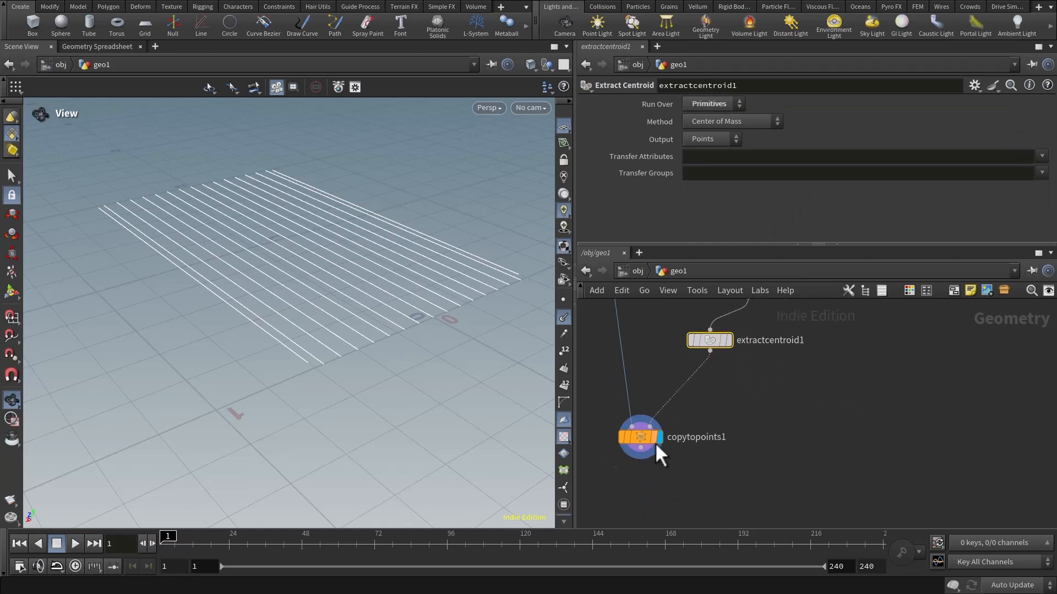
drag(640, 436, 664, 505)
middle_drag(742, 435, 706, 485)
drag(675, 389, 645, 408)
mouse_move(715, 447)
middle_down()
mouse_move(707, 434)
mouse_move(695, 442)
middle_up()
drag(576, 413, 486, 413)
drag(721, 247, 720, 198)
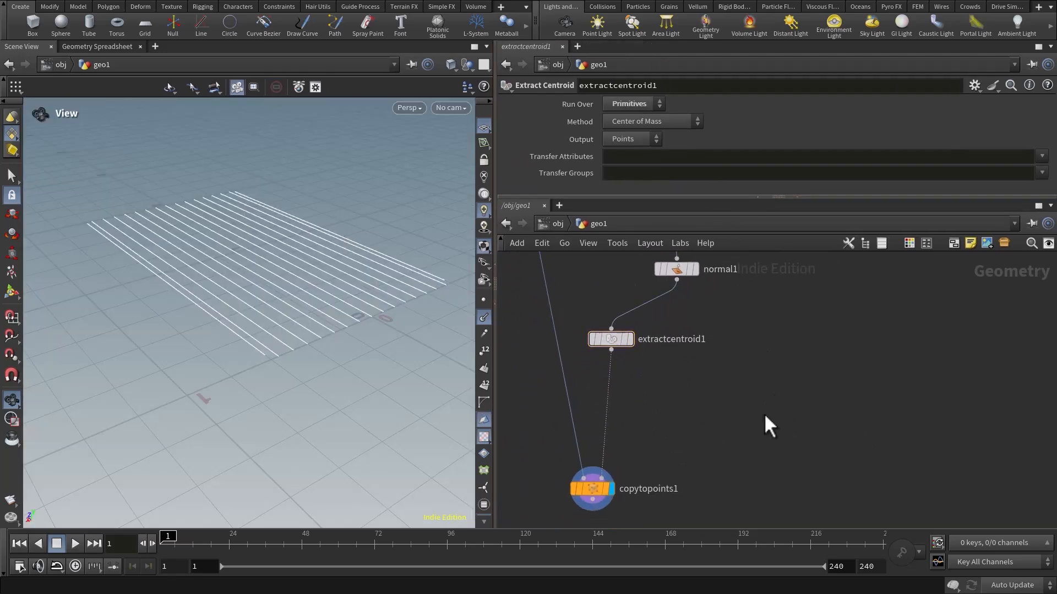
Insert an Attribute Transfer node between the Extract Centroid and Copy to Points nodes and position it between them.
key(Tab)
text(t)
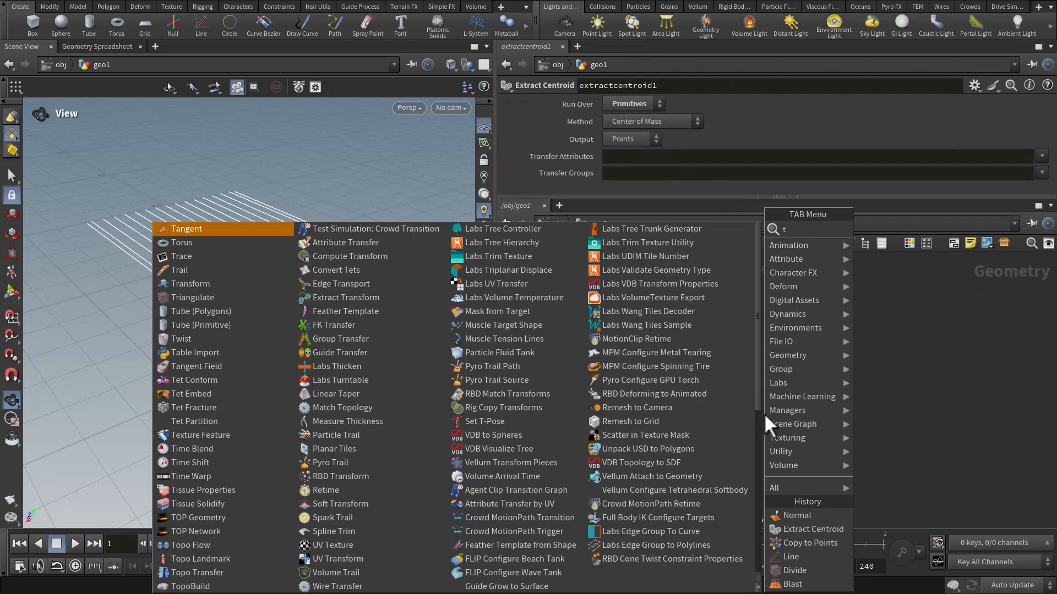
text(ransat)
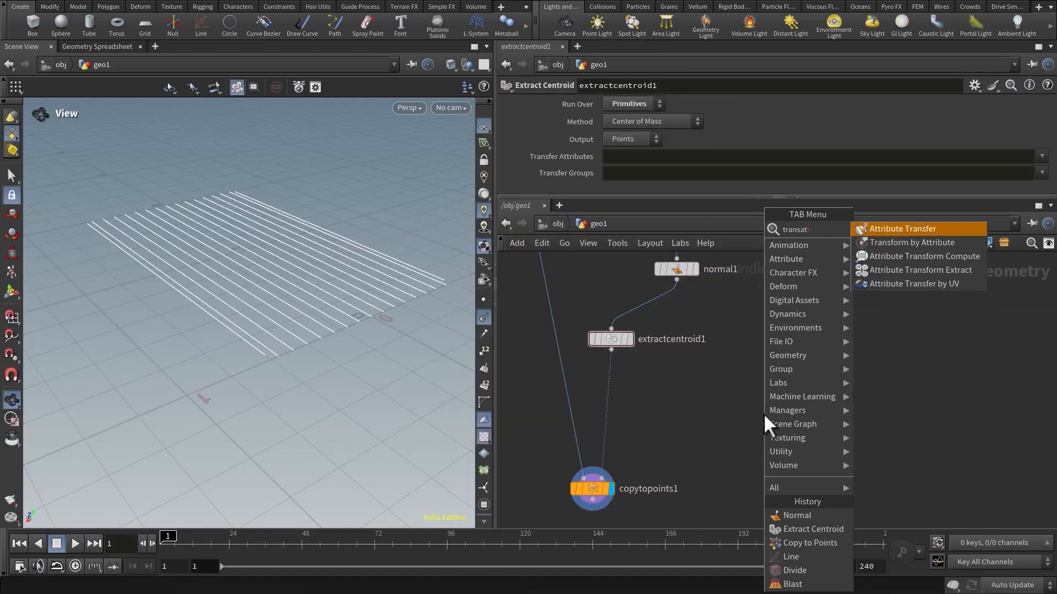
key(Return)
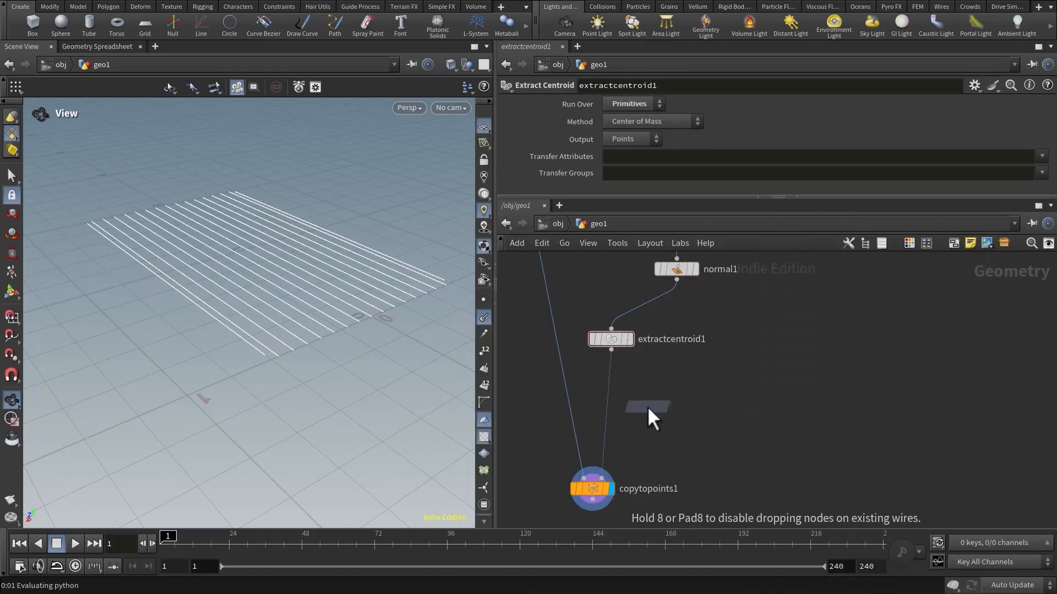
click(611, 407)
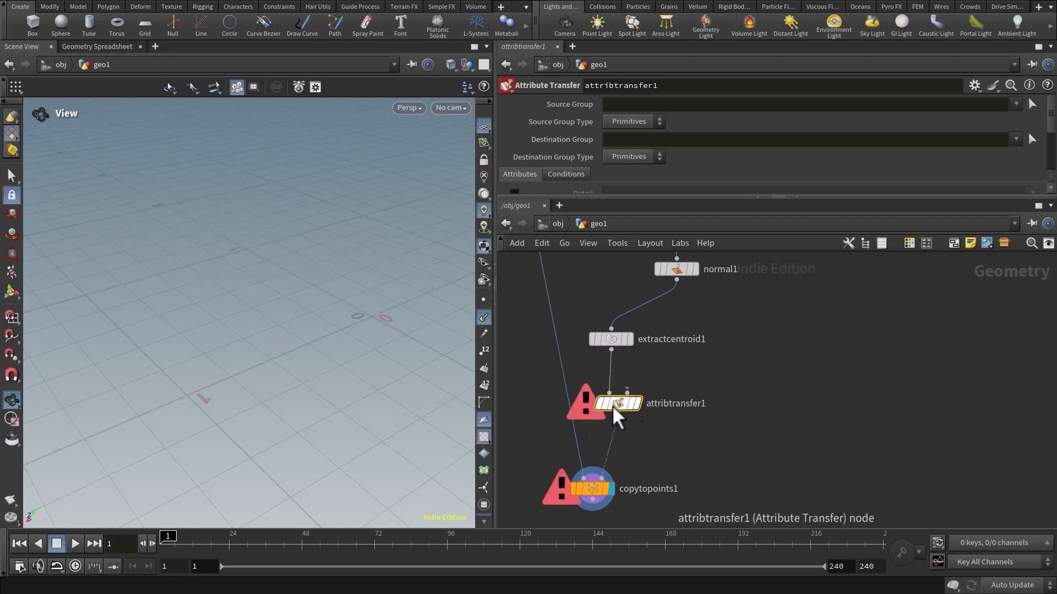
drag(612, 405, 643, 420)
middle_drag(760, 323, 756, 329)
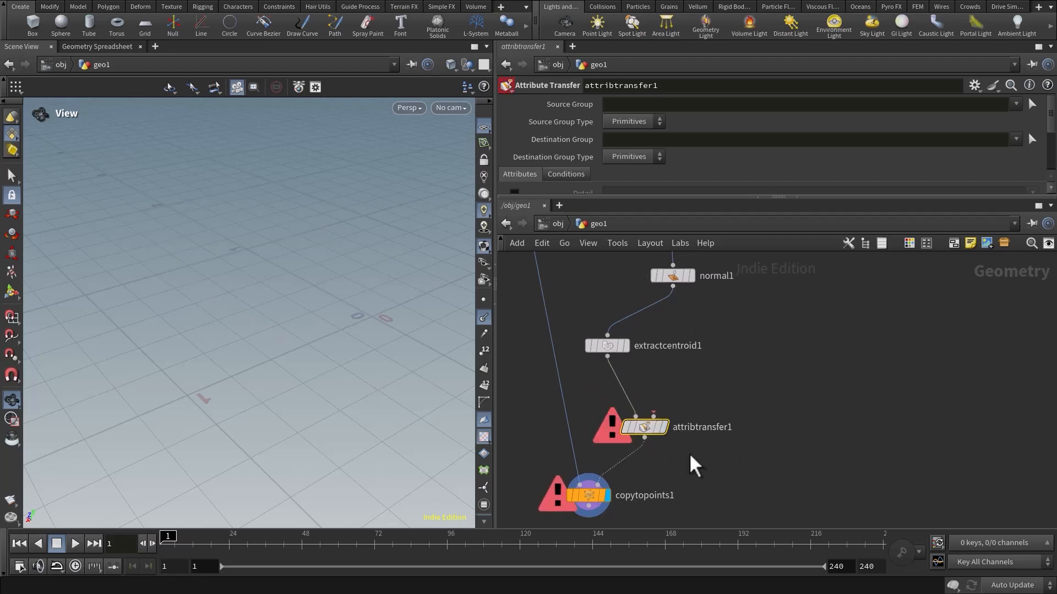
Move the Copy to Points node further below the Attribute Transfer node.
middle_drag(695, 467, 732, 413)
drag(630, 455, 610, 491)
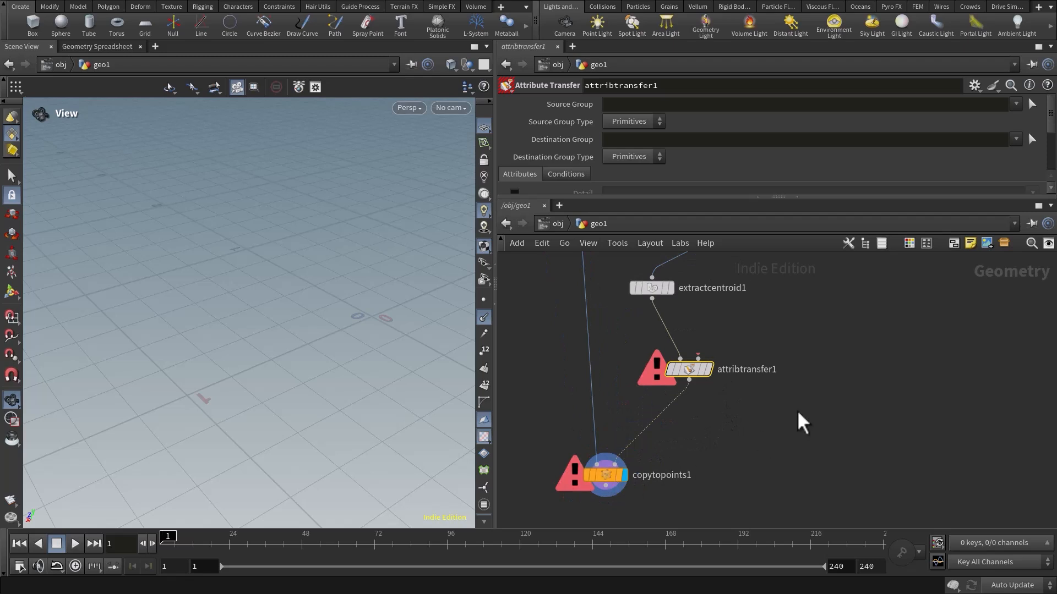
middle_drag(802, 424, 715, 434)
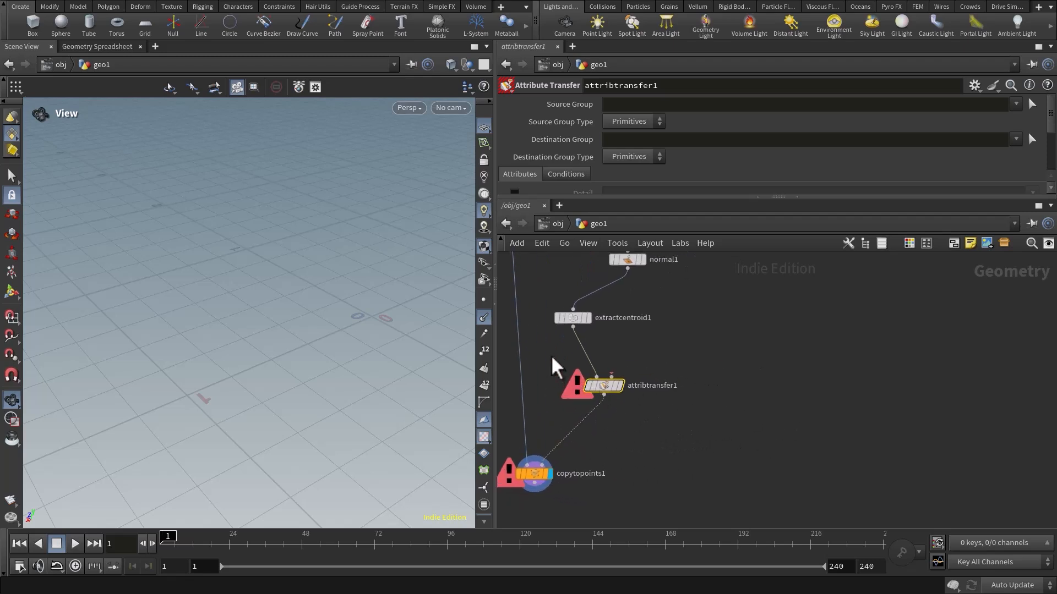
Add a separate Grid node in an empty area of the network and display it.
middle_drag(683, 300, 656, 306)
middle_drag(789, 327, 643, 336)
key(Tab)
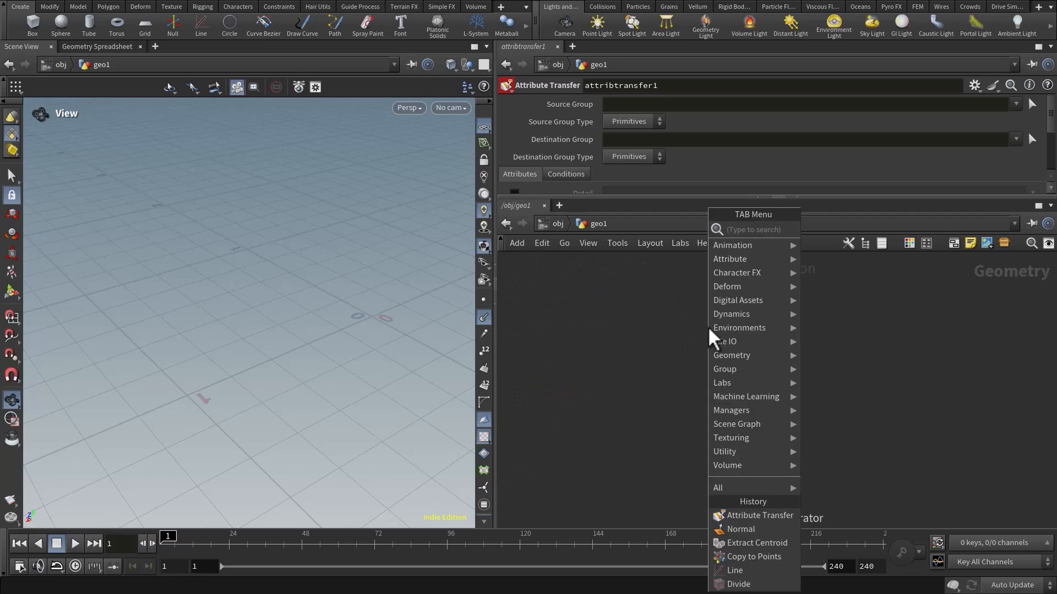
text(grid)
key(Return)
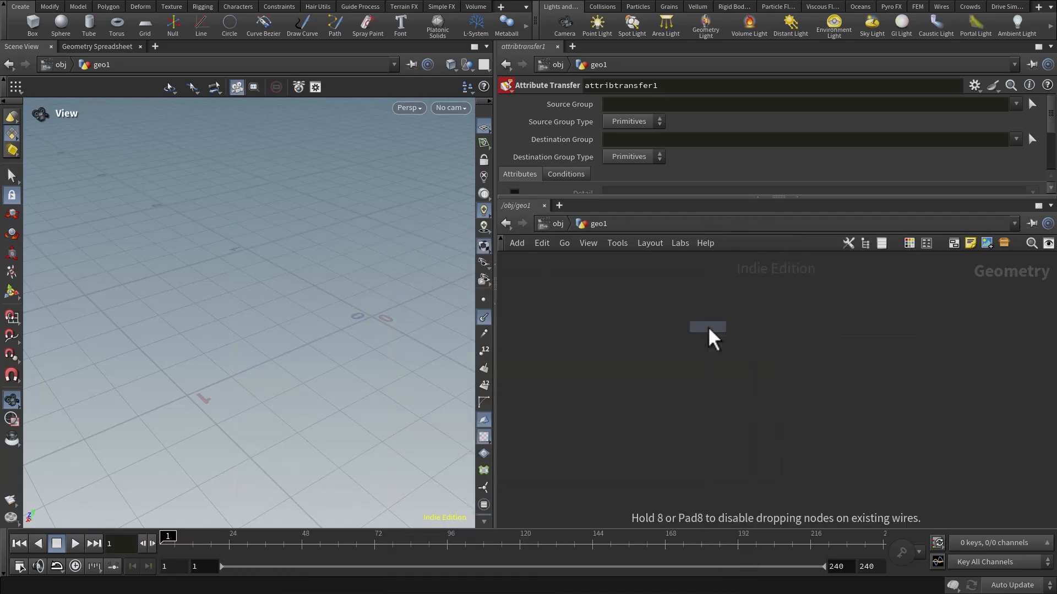
click(708, 326)
click(641, 317)
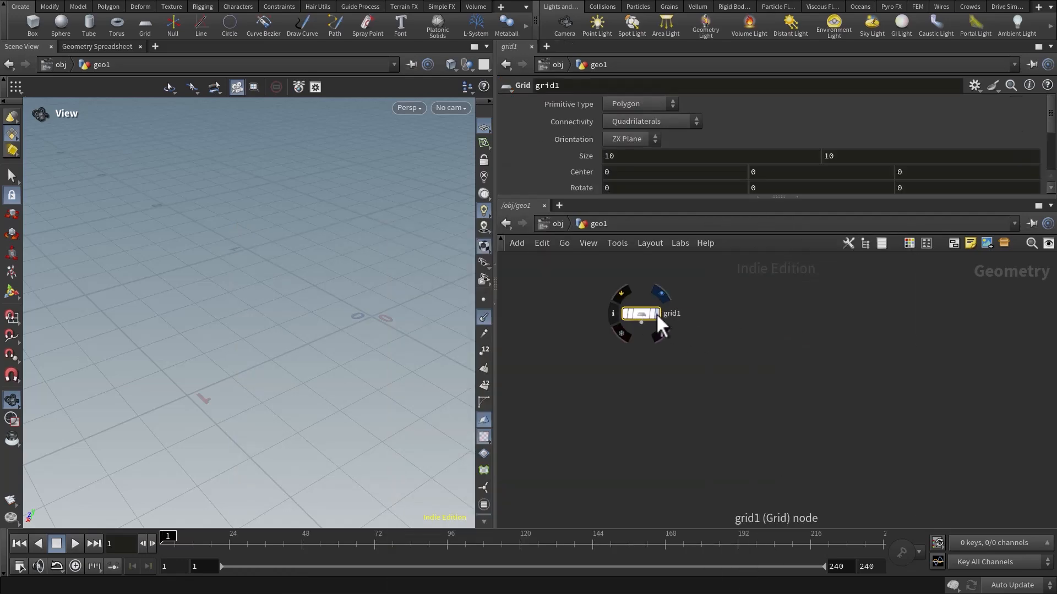
right_drag(69, 300, 54, 265)
drag(245, 315, 276, 292)
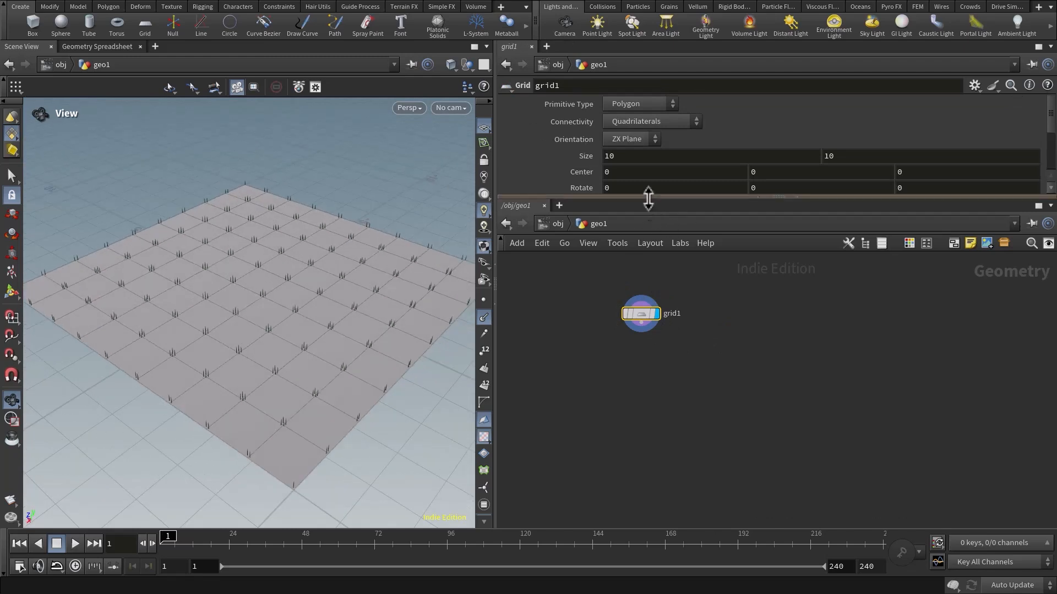
Enlarge the parameter area and set the grid's rows and columns to 100 each.
drag(647, 197, 648, 281)
drag(383, 319, 323, 316)
click(641, 205)
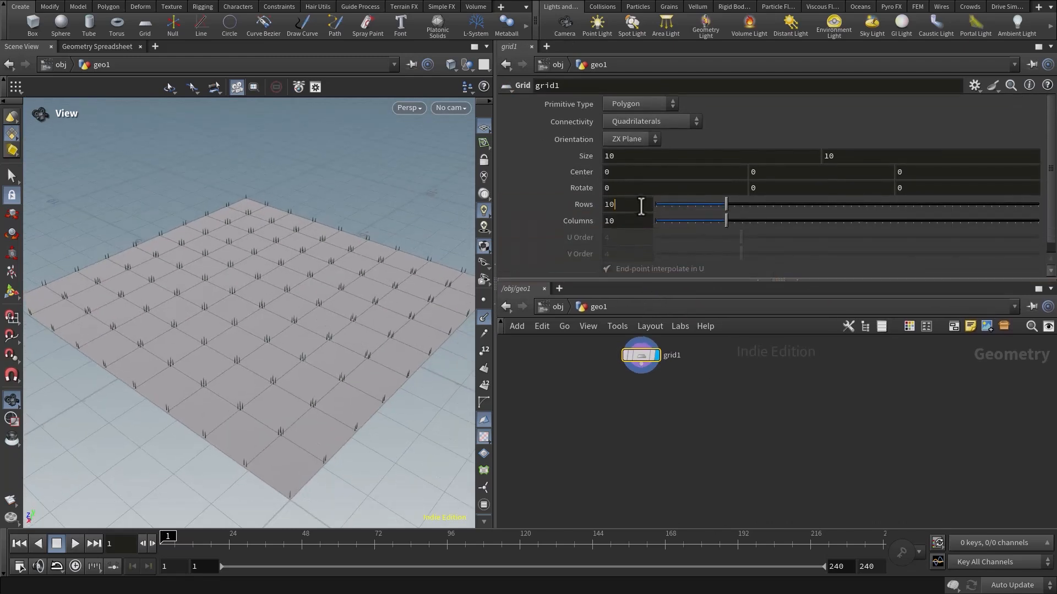
text(0)
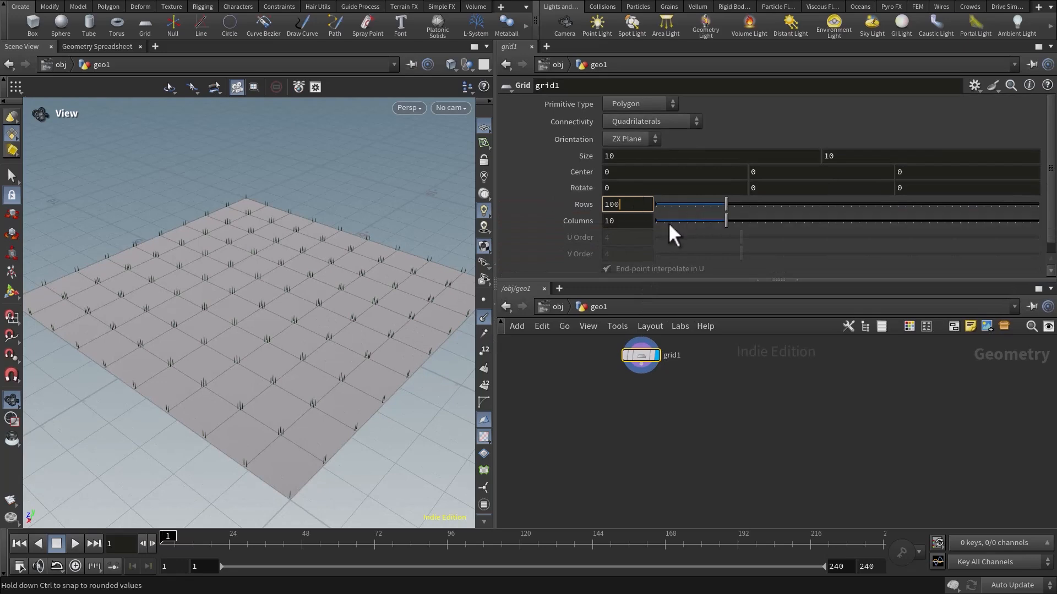
click(626, 220)
key(Return)
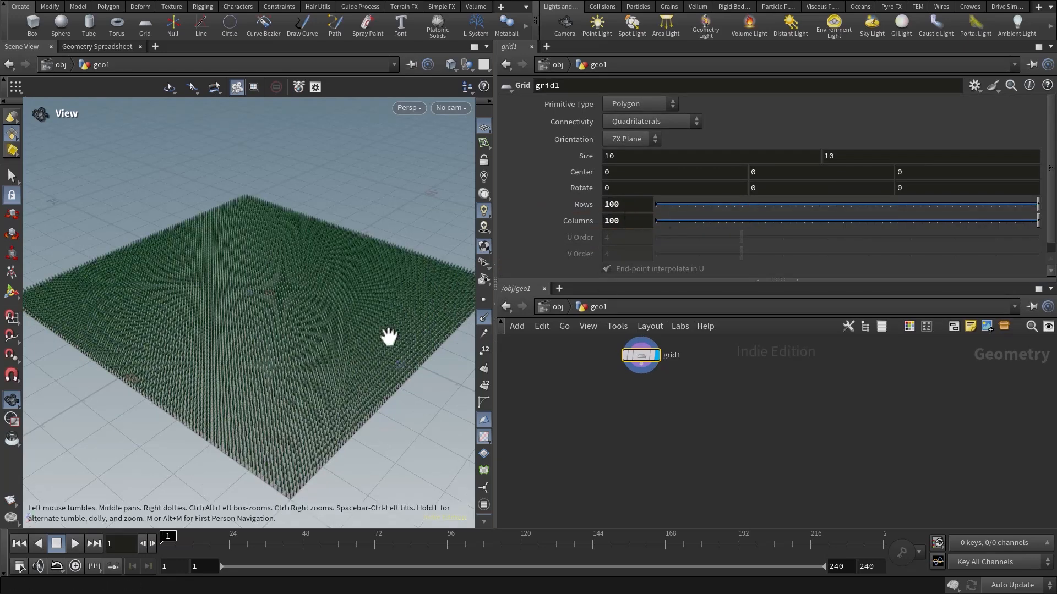
Turn off the point normals display in the viewport and view the dense grid up close.
drag(389, 333, 471, 318)
click(481, 316)
scroll(276, 324, up, 5)
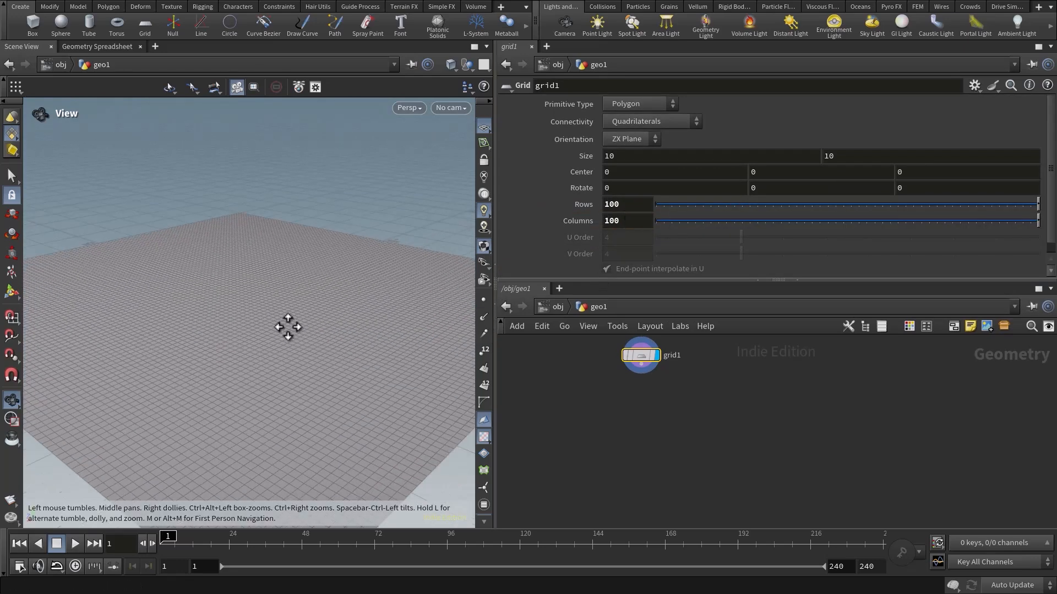
Connect a Color node to the grid's output and align it directly below the Grid node.
click(641, 367)
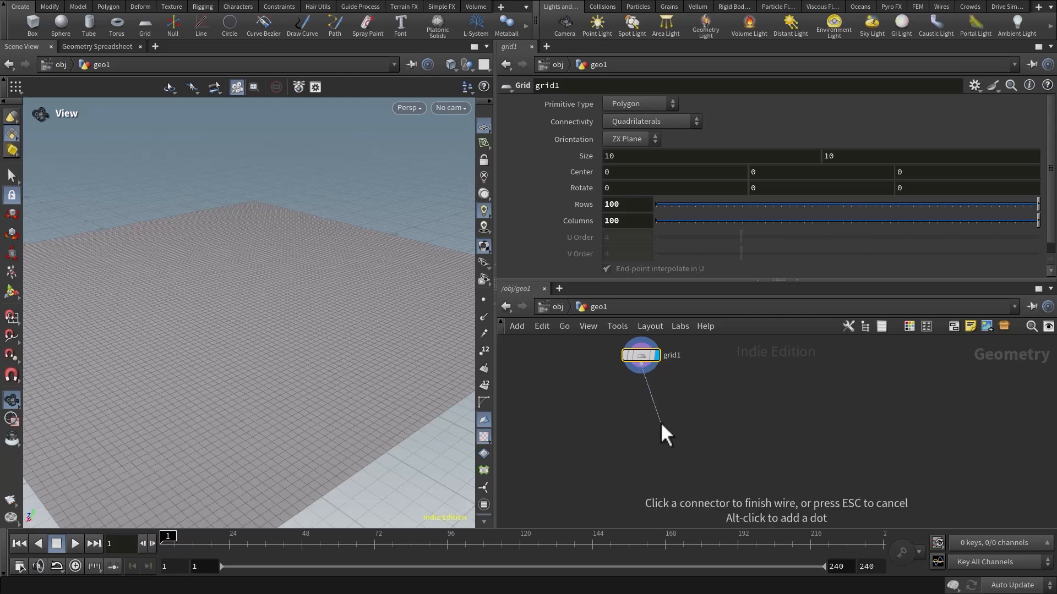
click(661, 424)
text(color)
key(Return)
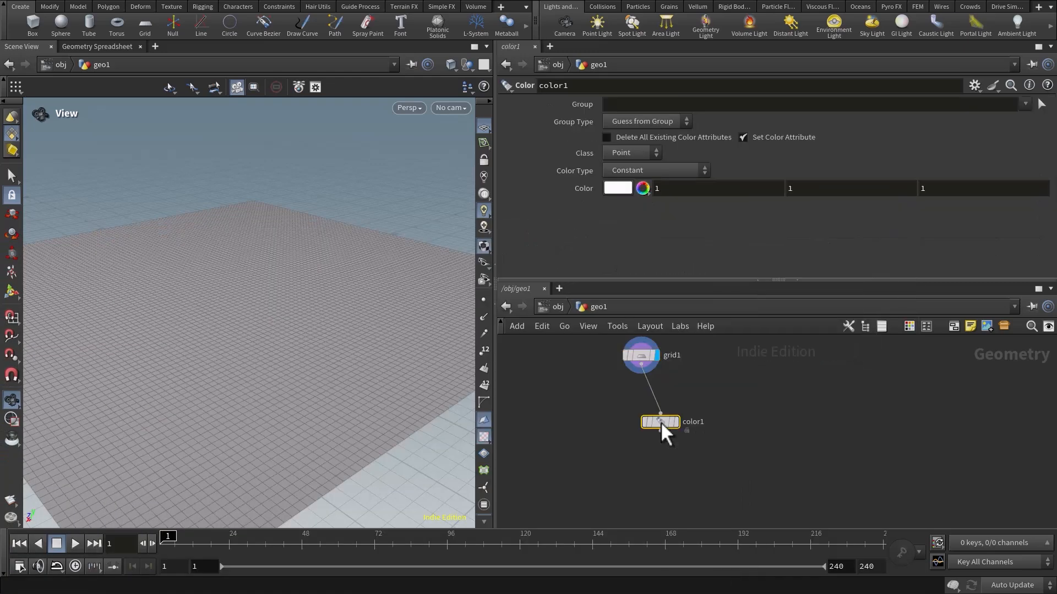
drag(656, 424, 640, 406)
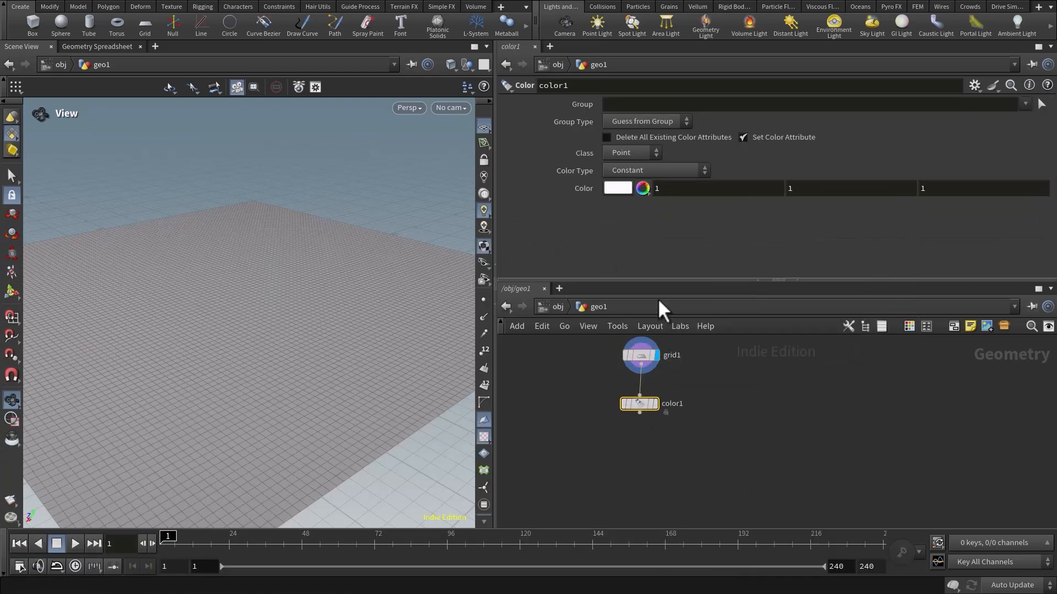
Set the grid's Color node to black.
click(626, 186)
click(562, 150)
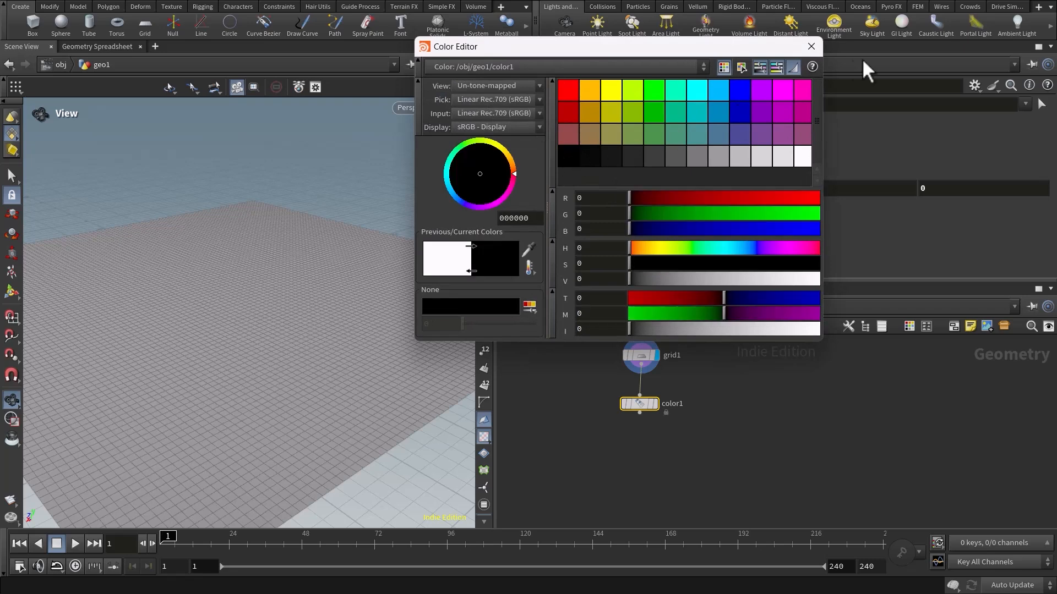
click(809, 49)
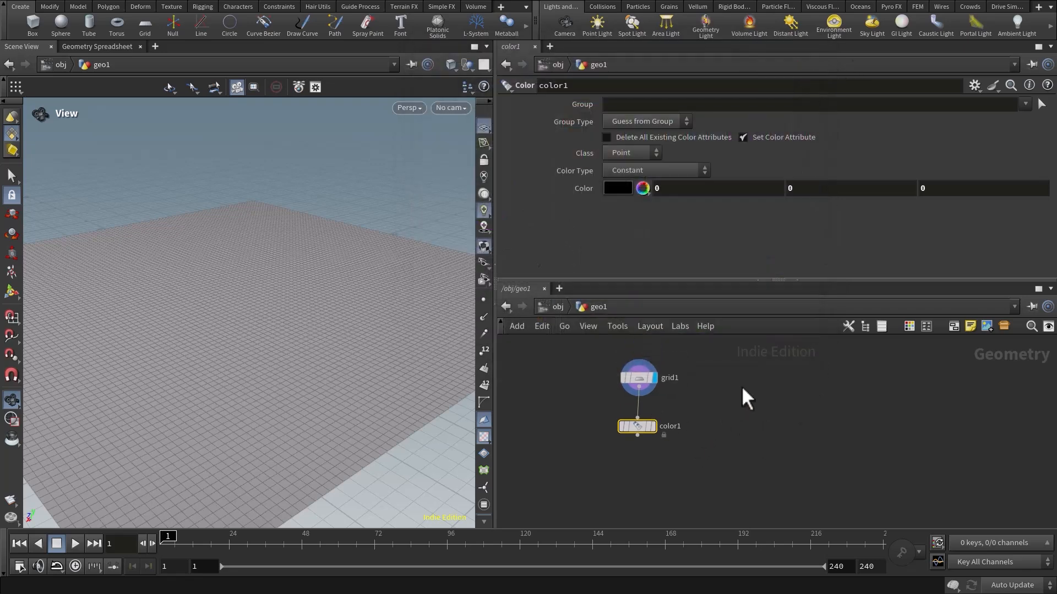
Place an Add node beside the Grid node, display it, and create one point at the origin.
key(Tab)
text(add)
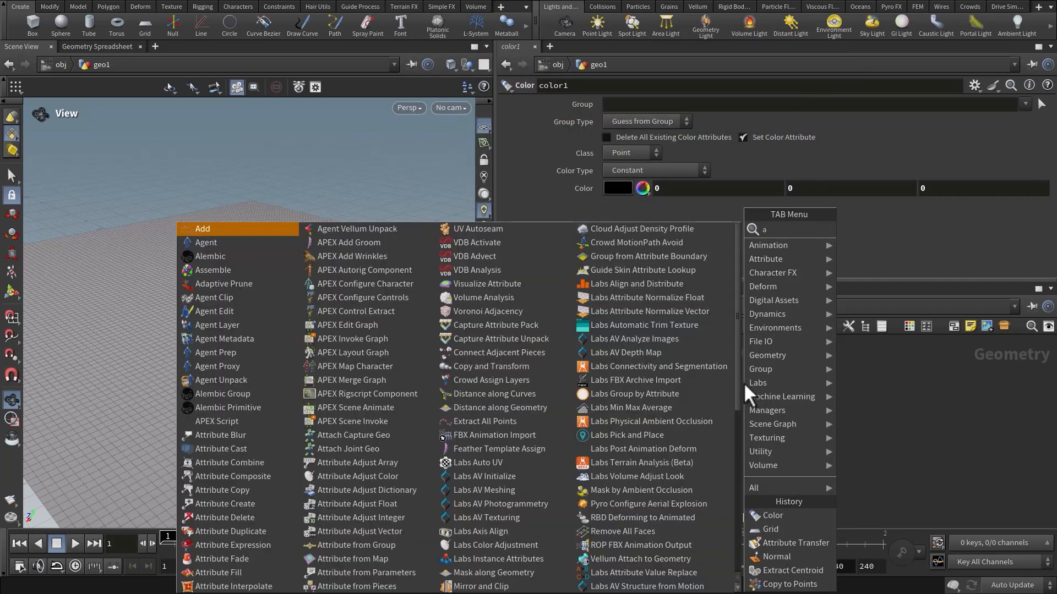
key(Return)
click(732, 375)
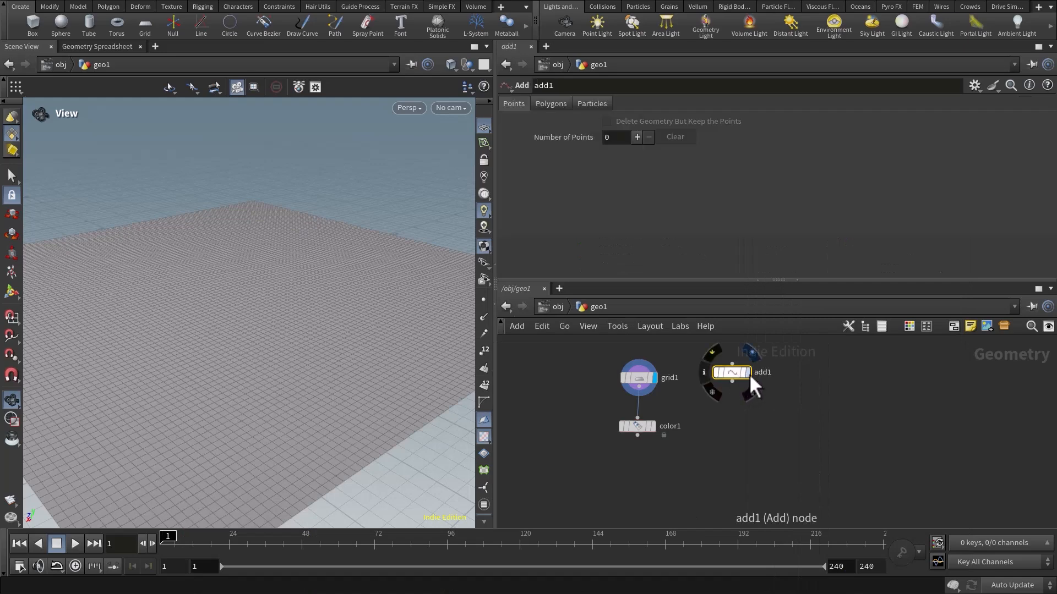
click(747, 373)
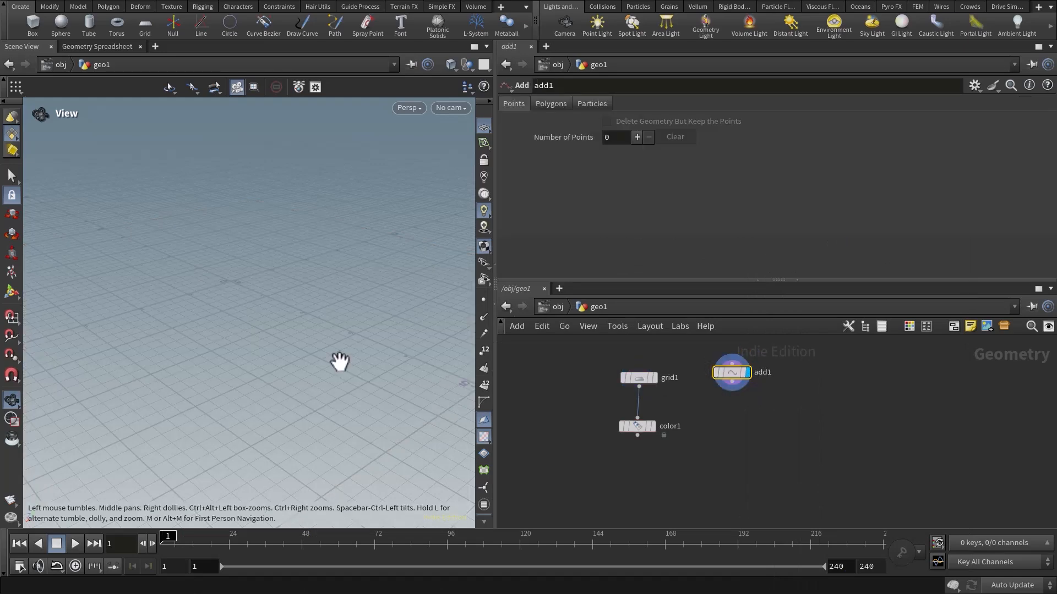
click(637, 137)
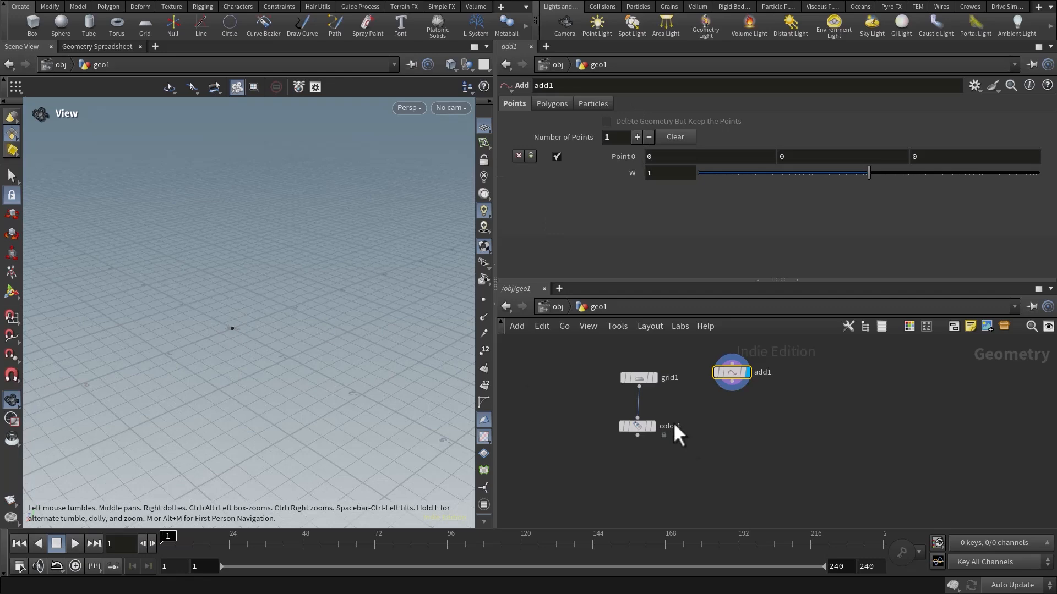
Duplicate the Color node below the Add node and set the copy's color to red (1, 0, 0).
alt+drag(645, 426, 736, 431)
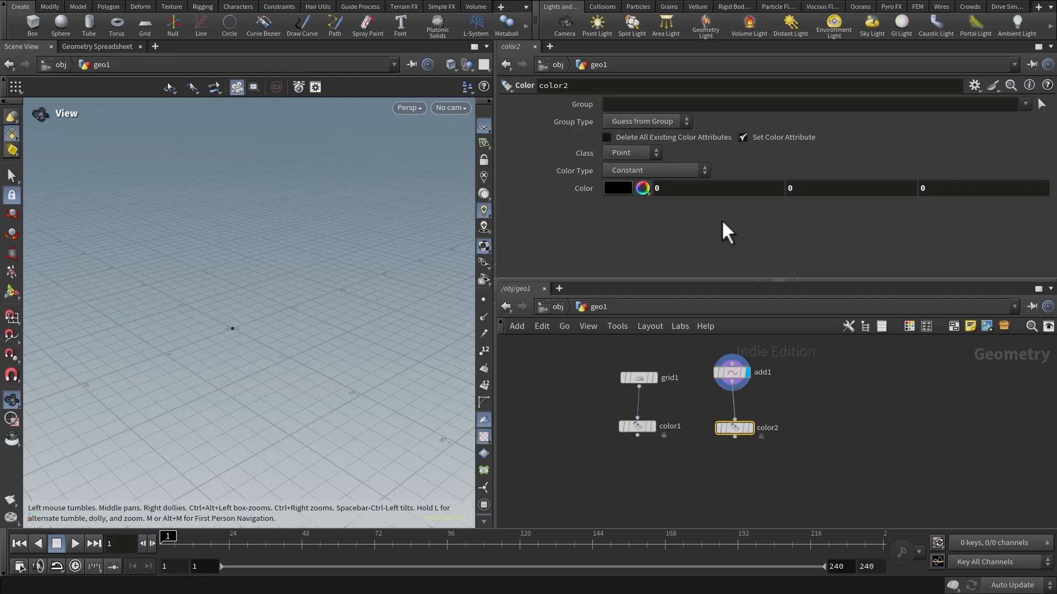
click(638, 193)
text(1)
key(Return)
Add an Attribute Transfer node, wiring the grid's Color node to its first input and the point's Color node to its second.
key(Tab)
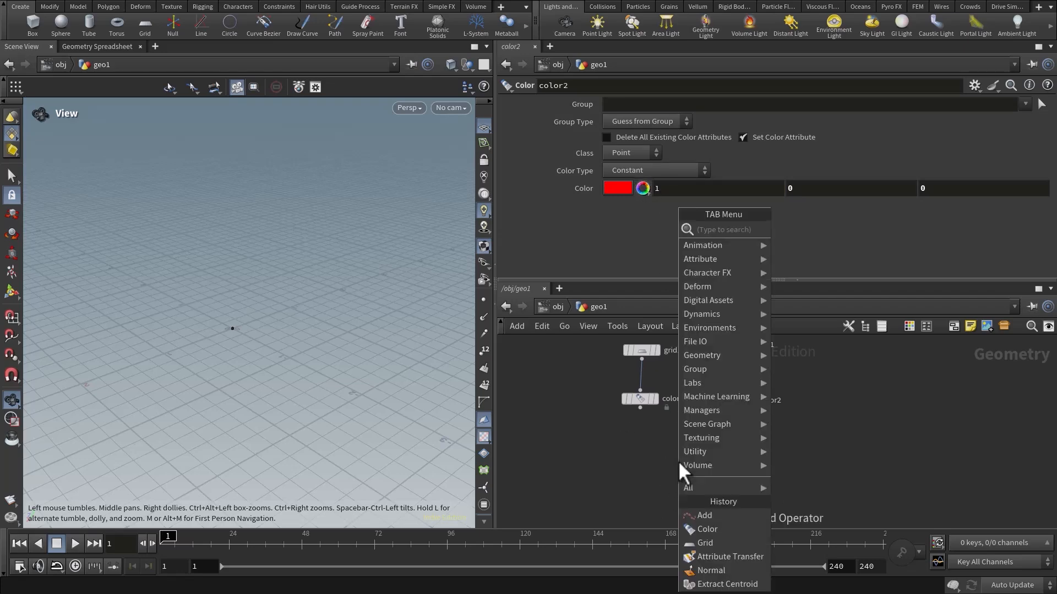
text(atr)
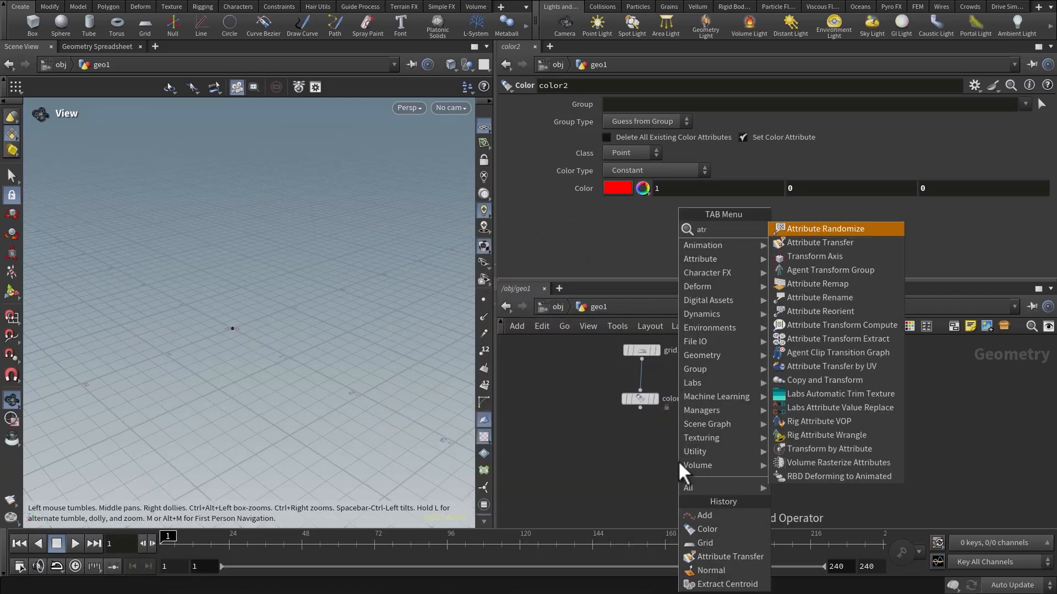
key(Return)
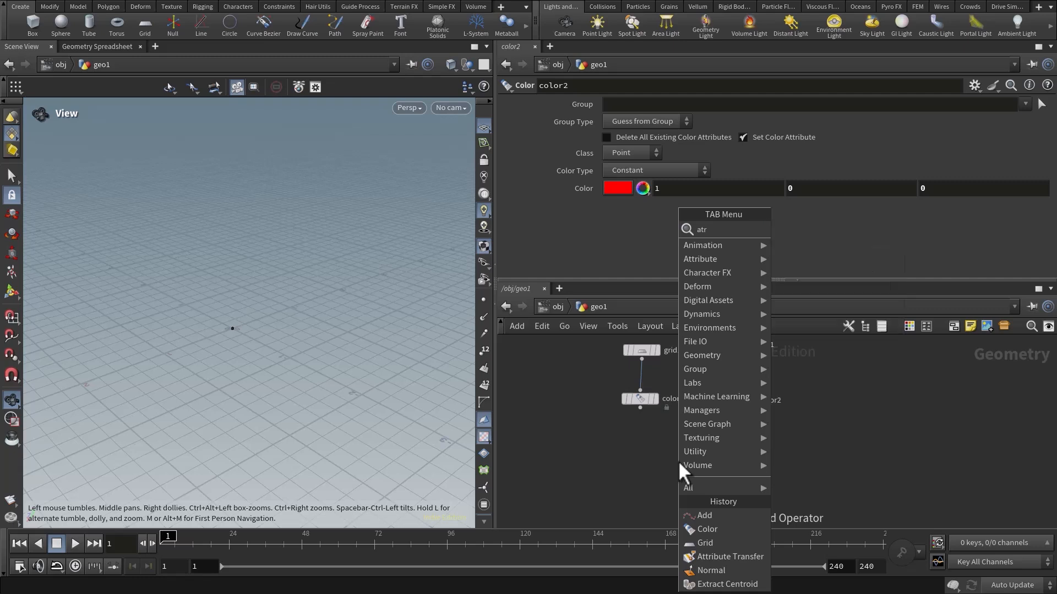
click(690, 471)
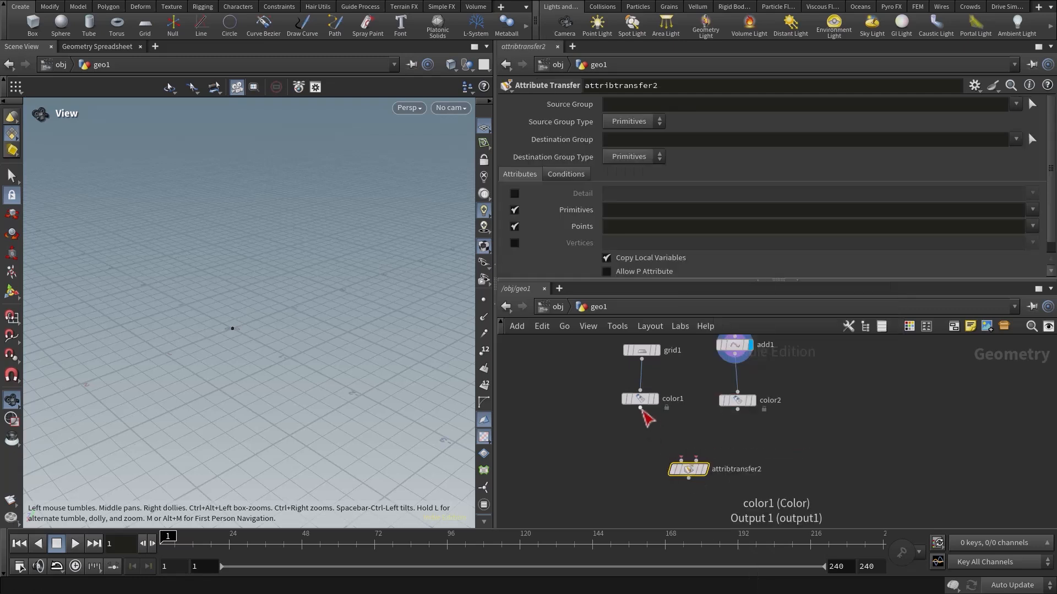
drag(641, 405, 683, 476)
drag(661, 392, 661, 393)
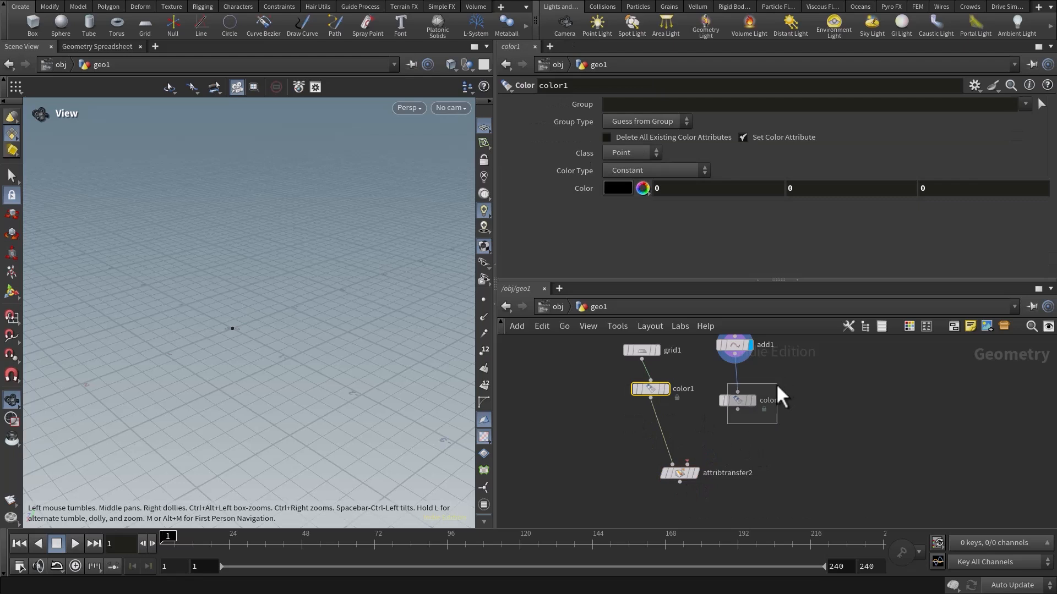
drag(723, 430, 682, 475)
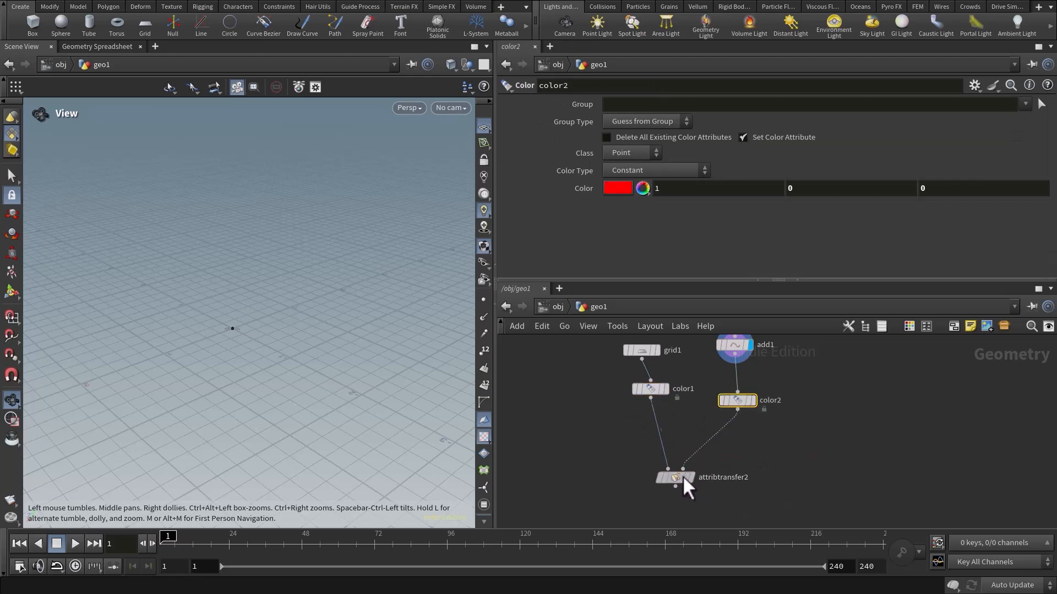
Tidy the node layout, display the new Attribute Transfer node, and examine the color transferred to the grid.
drag(656, 391, 659, 399)
middle_drag(672, 421, 664, 407)
click(682, 461)
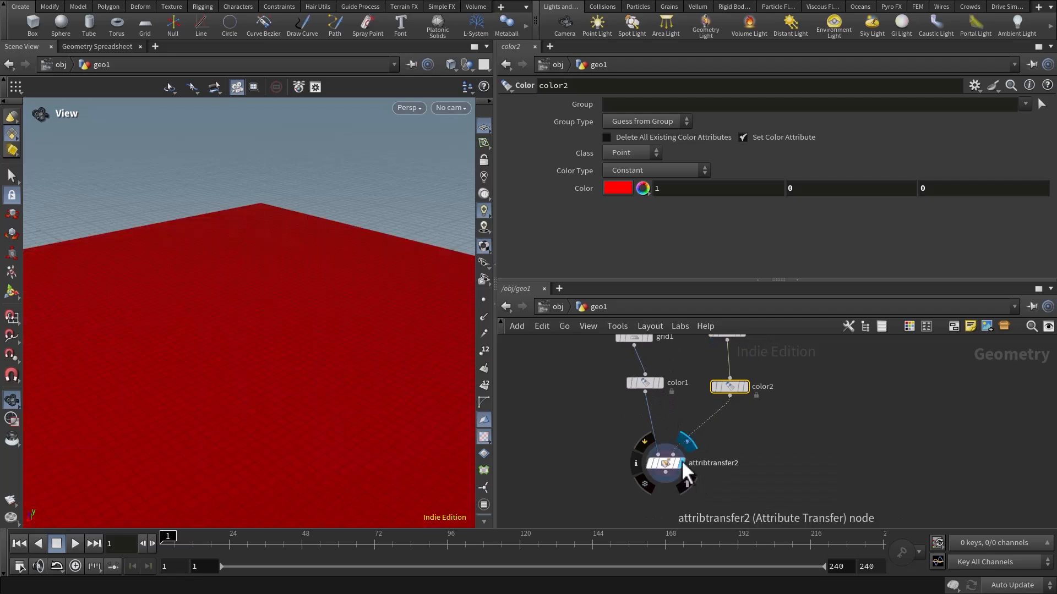
right_drag(231, 404, 224, 387)
middle_drag(224, 387, 219, 361)
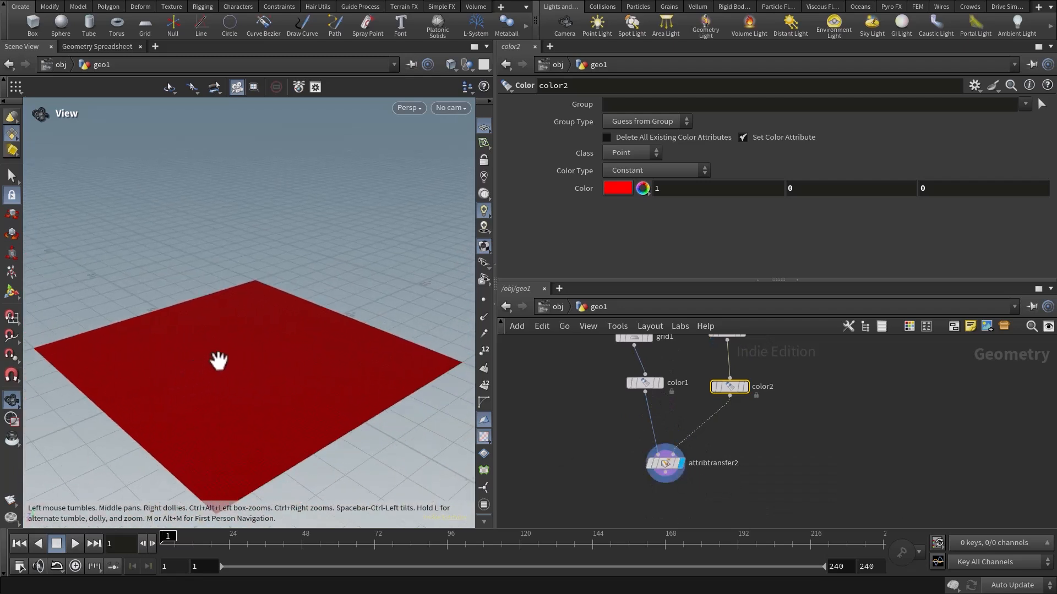
drag(219, 362, 219, 372)
right_drag(254, 391, 284, 350)
middle_drag(284, 350, 281, 354)
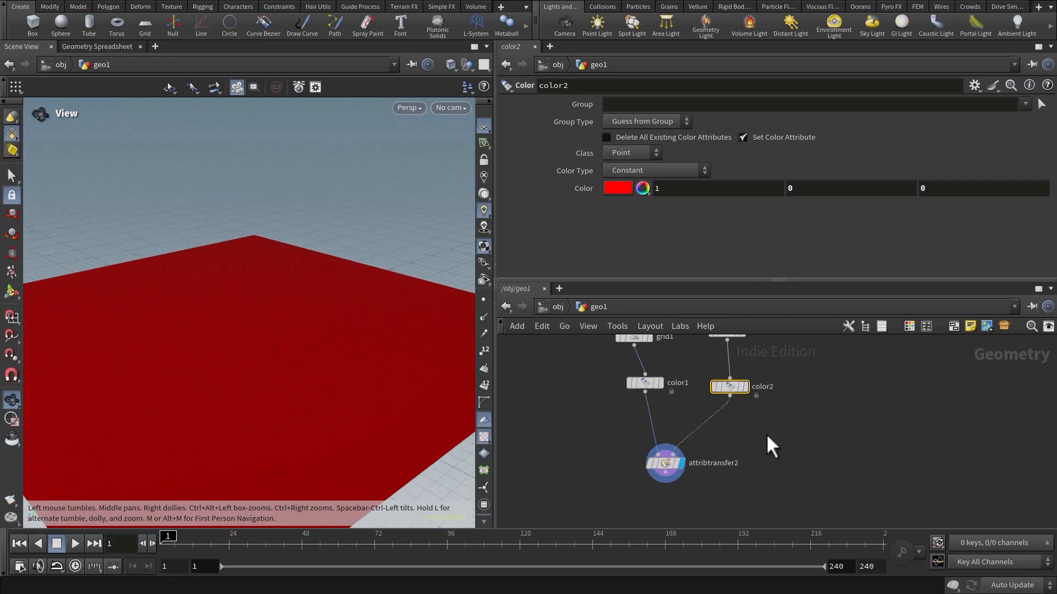
Set the Attribute Transfer node's Distance Threshold to 1 and inspect the colored area on the grid.
middle_drag(766, 434, 748, 415)
drag(727, 477, 729, 476)
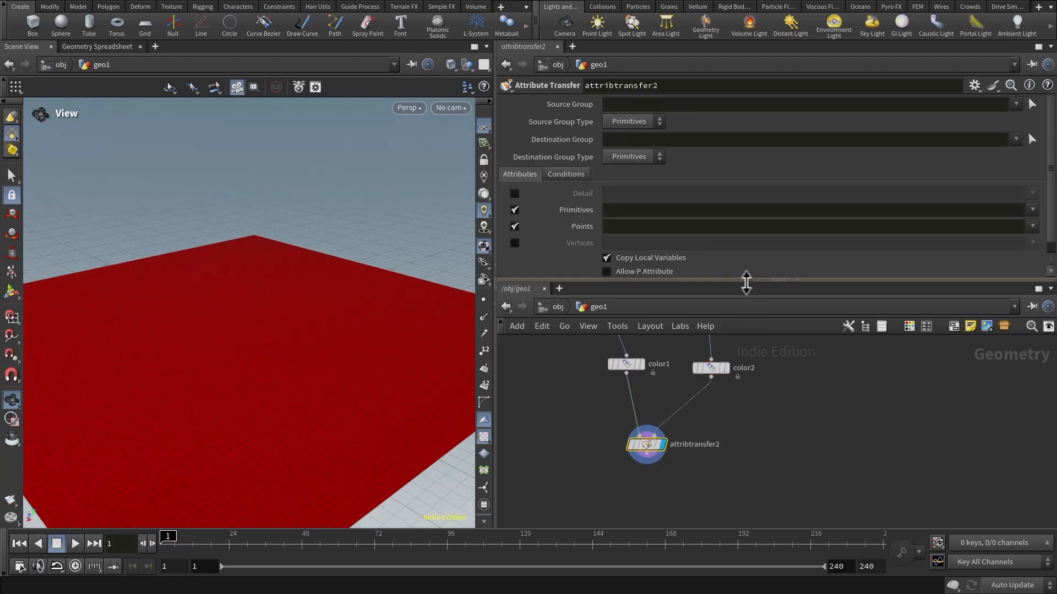
drag(746, 282, 746, 360)
click(563, 174)
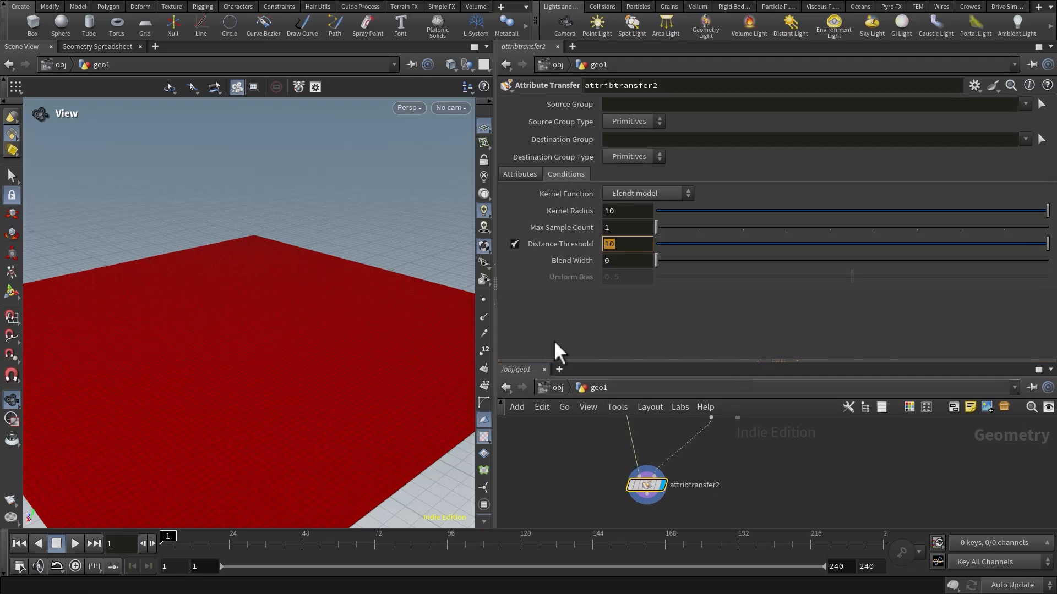
text(1)
key(Return)
drag(264, 314, 284, 357)
right_drag(284, 357, 160, 352)
middle_drag(279, 359, 236, 363)
drag(236, 364, 255, 378)
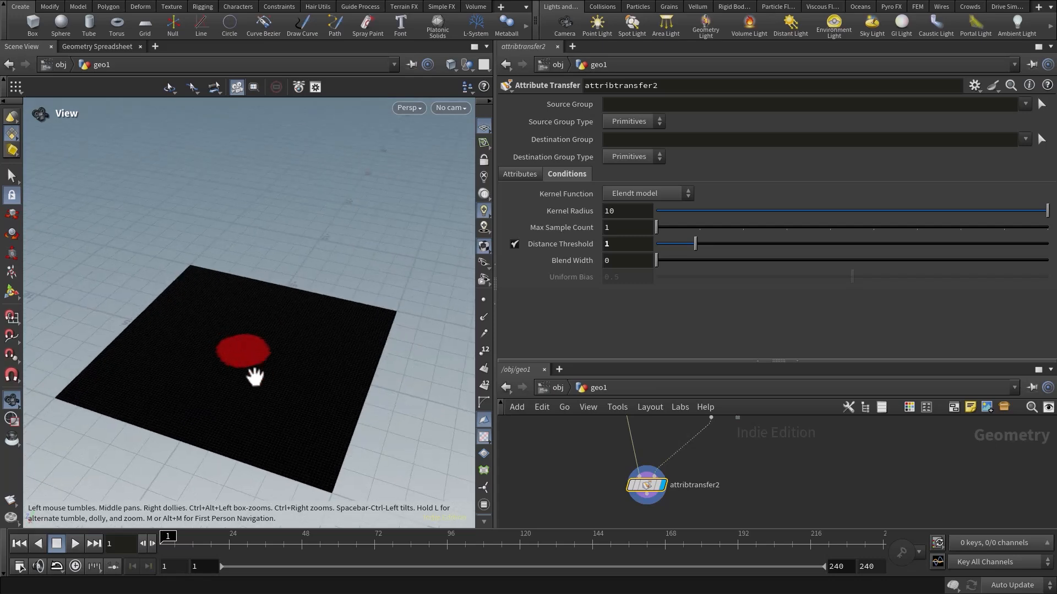
right_drag(255, 378, 301, 366)
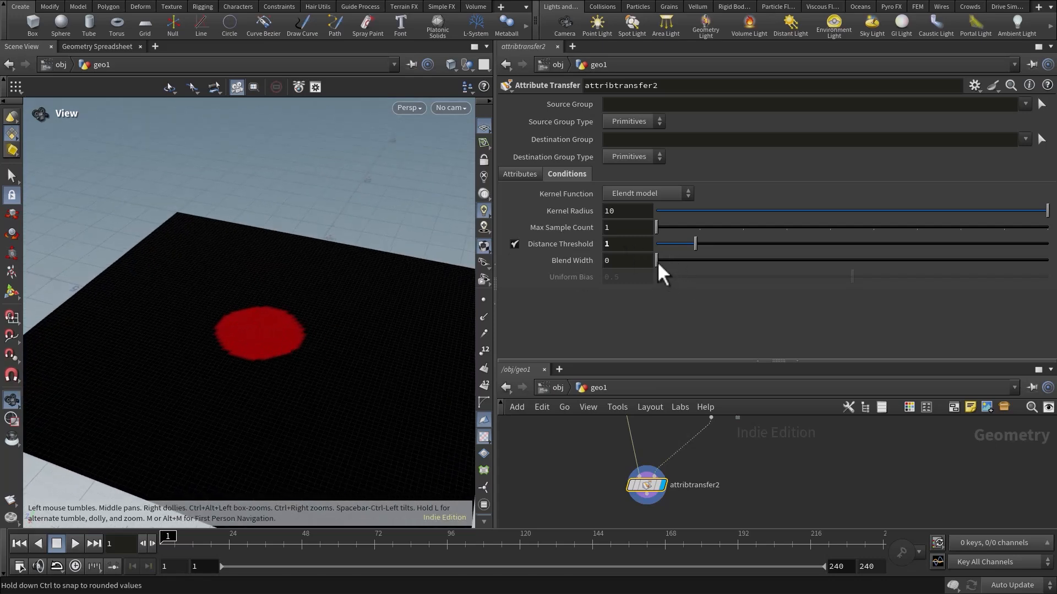
Set the transfer's Blend Width to about 1.72 and Distance Threshold to about 0.83, and enlarge the network area again.
drag(658, 262, 688, 249)
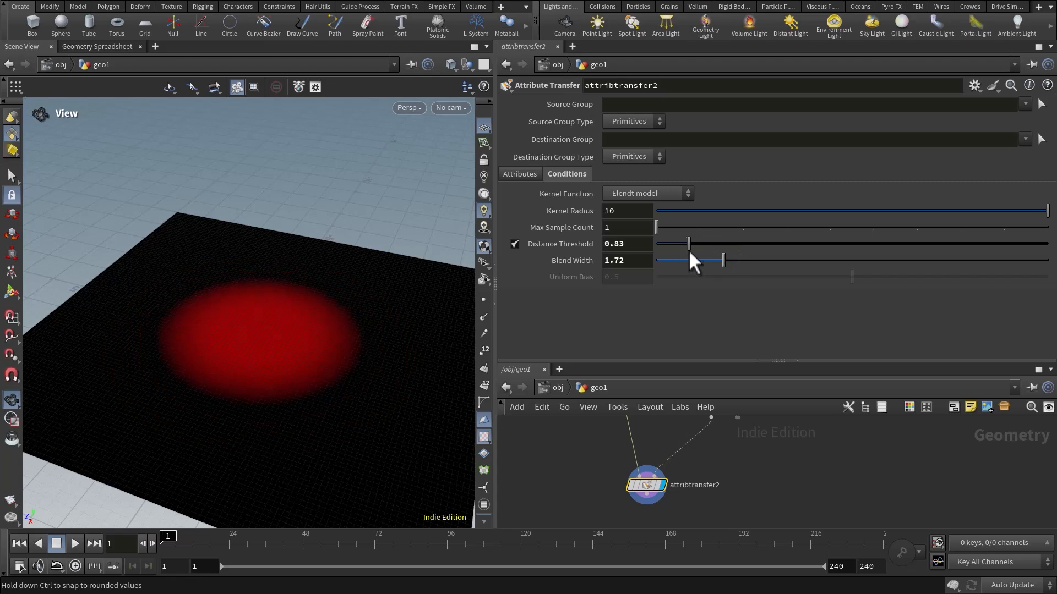
drag(704, 361, 702, 210)
middle_drag(662, 307, 666, 366)
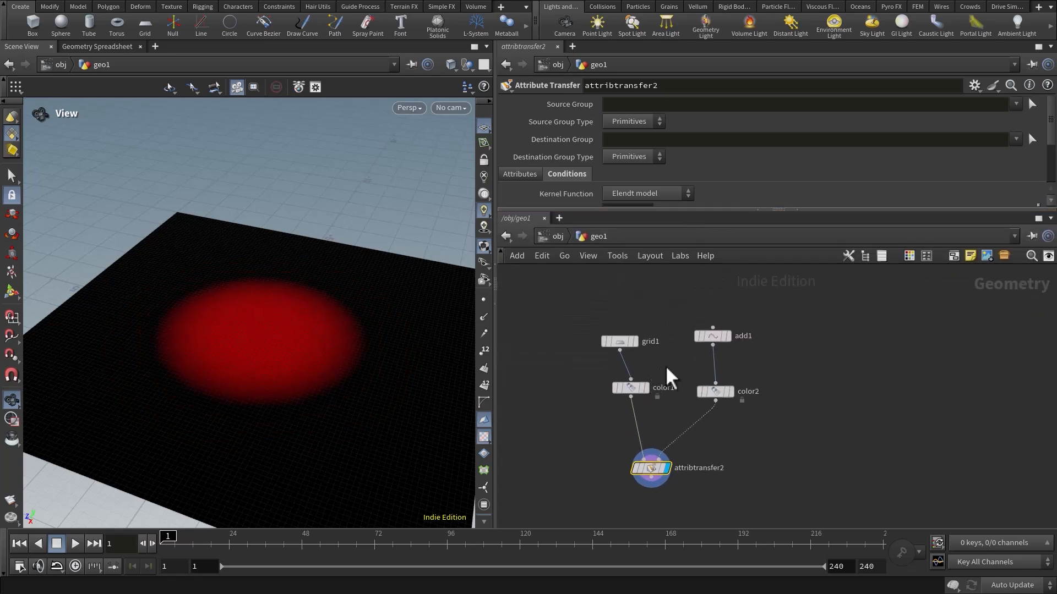
Delete the five demonstration nodes: the grid, the point, both Color nodes and their Attribute Transfer node.
right_drag(668, 350, 600, 329)
drag(589, 306, 778, 459)
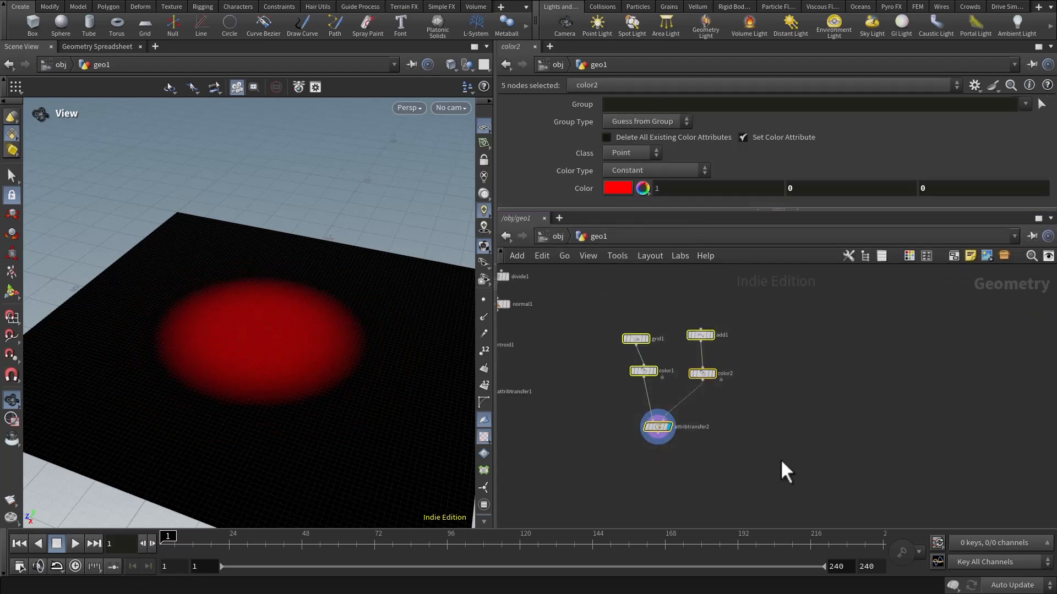
key(Delete)
scroll(712, 427, up, 3)
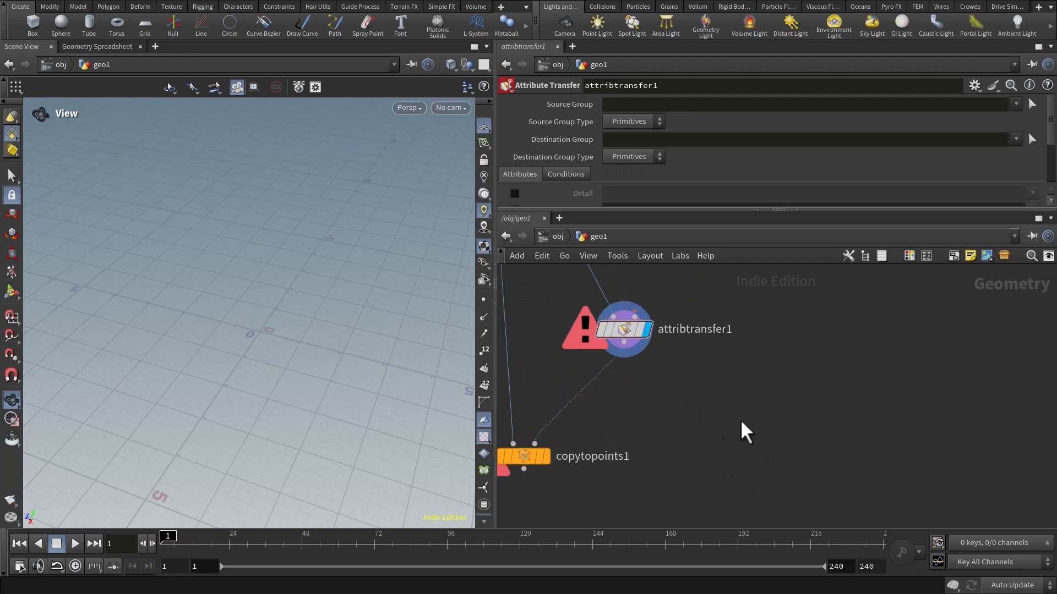
Turn on point normals and compare the output of the Normal node with that of the Extract Centroid node.
middle_drag(699, 390, 677, 456)
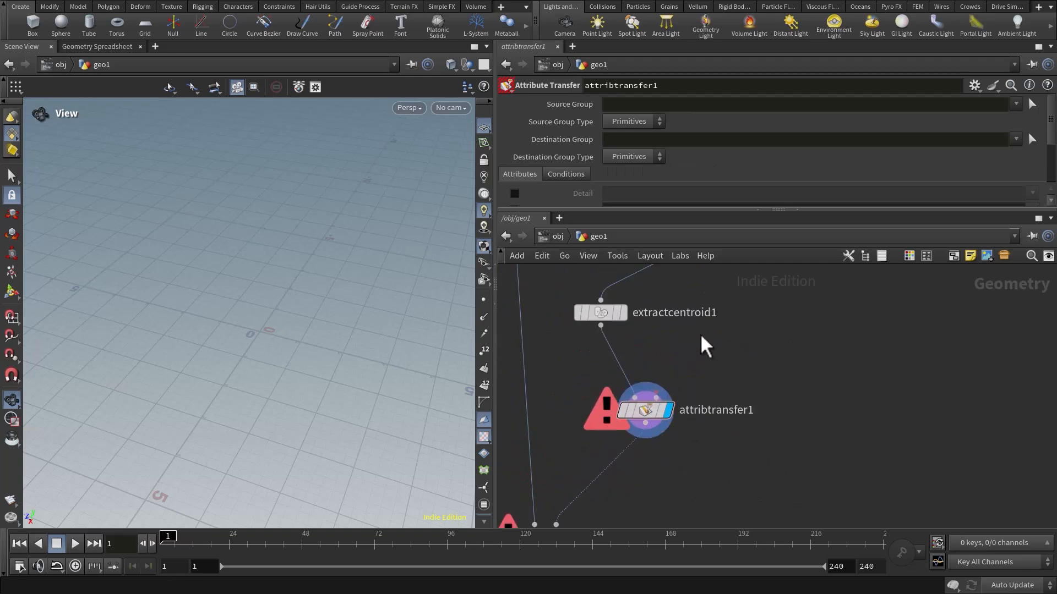
middle_drag(698, 335, 673, 415)
drag(655, 324, 760, 356)
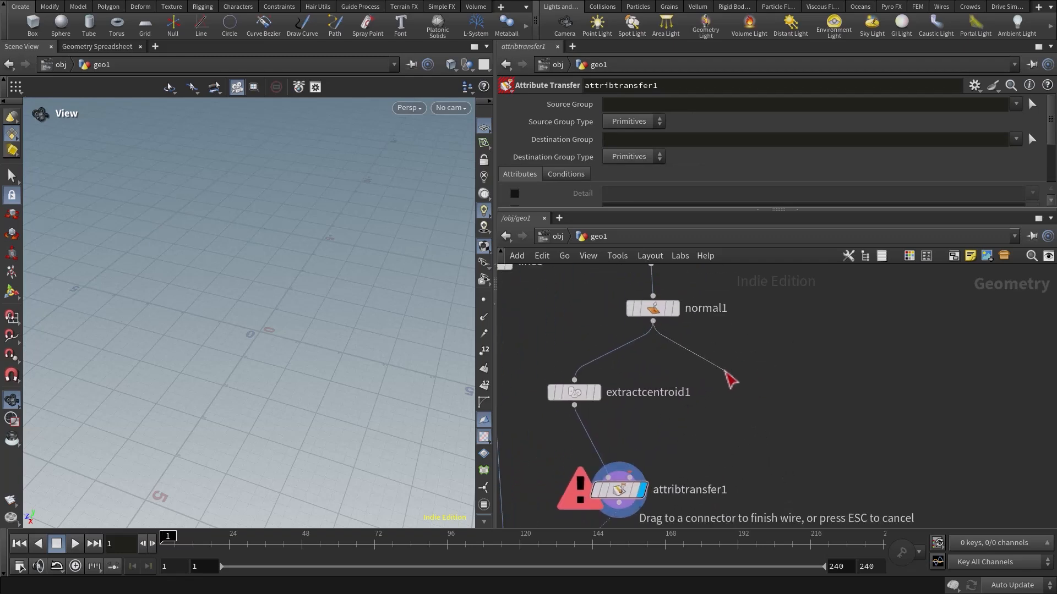
key(Escape)
click(675, 308)
click(484, 318)
scroll(276, 347, up, 8)
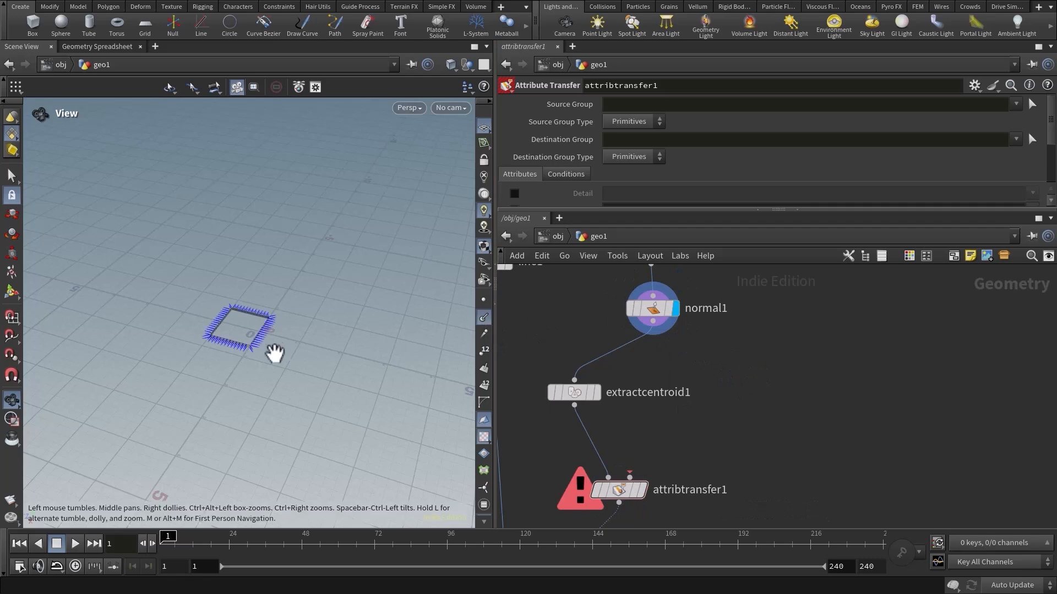
click(598, 391)
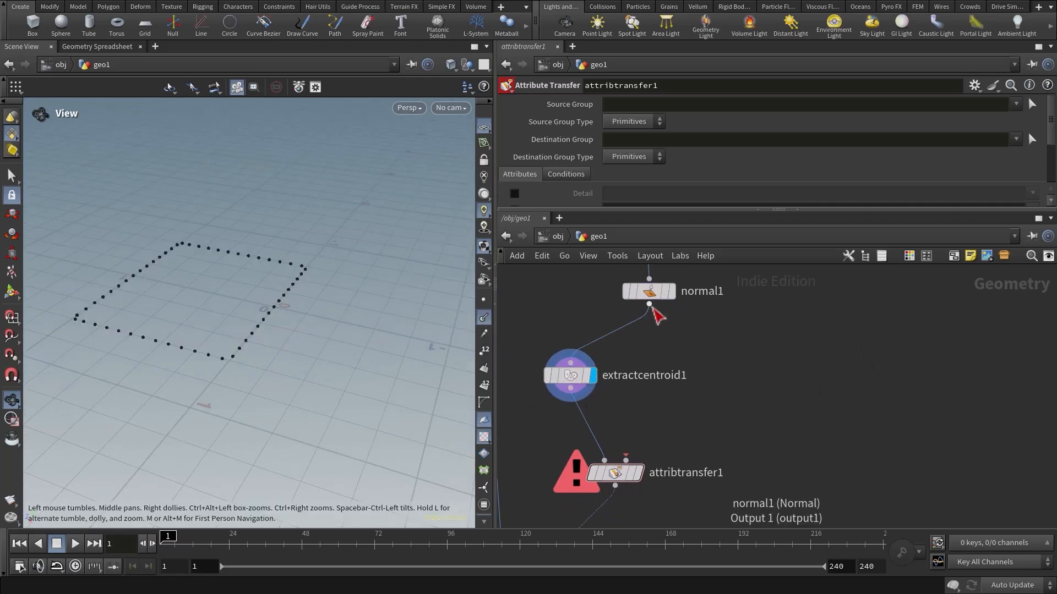
Wire the Normal node into the second input of attribtransfer1, display that node and examine the normals on the centroids.
click(651, 306)
click(619, 473)
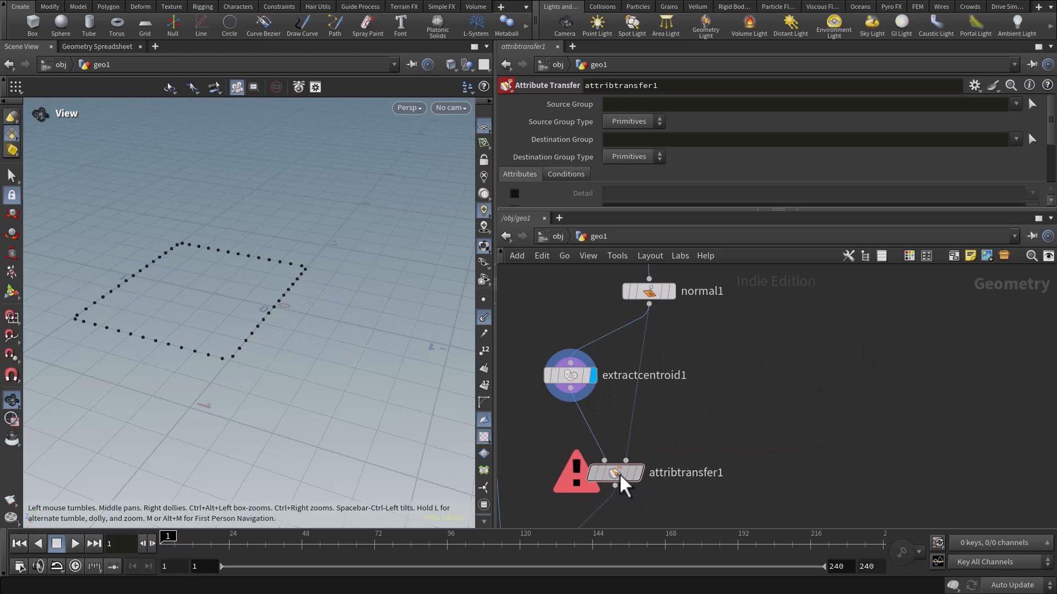
drag(619, 474, 624, 475)
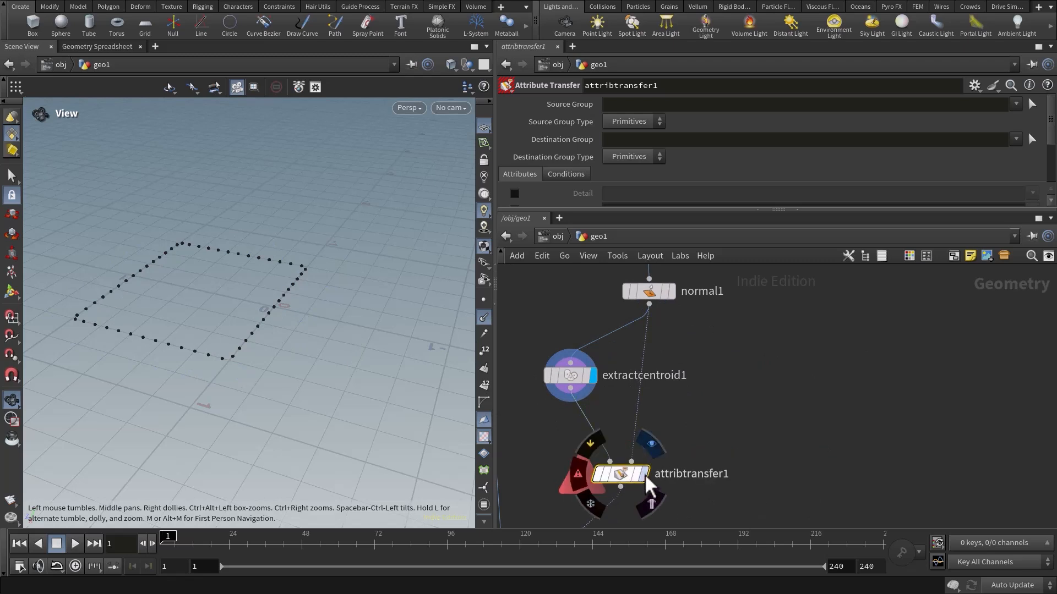
click(644, 474)
scroll(272, 328, up, 10)
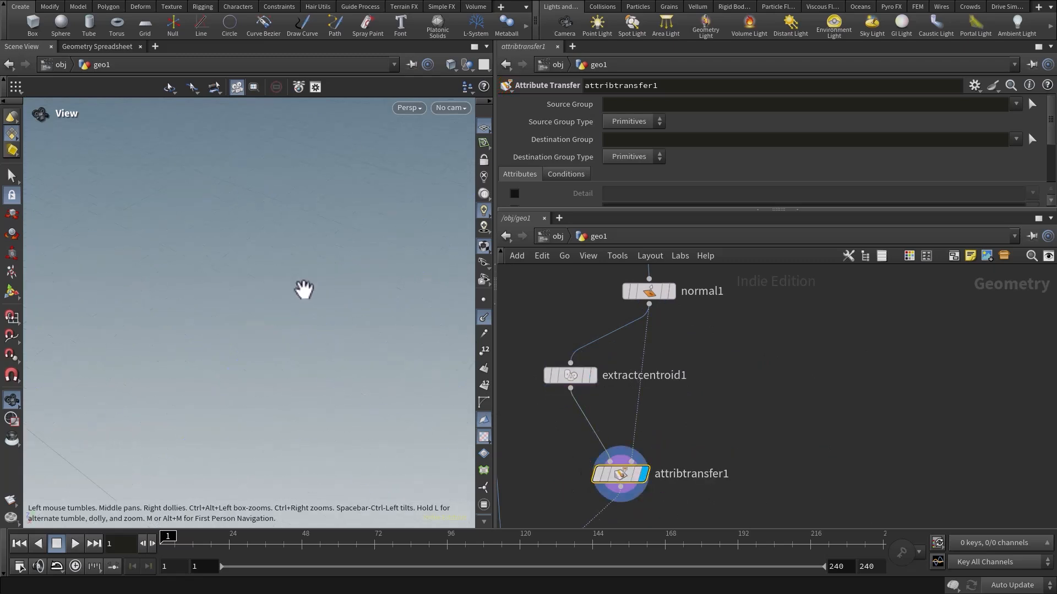
right_drag(304, 290, 193, 349)
drag(193, 349, 246, 377)
Display the Copy to Points node and examine how the copied lines are oriented around the box.
middle_drag(798, 468, 848, 343)
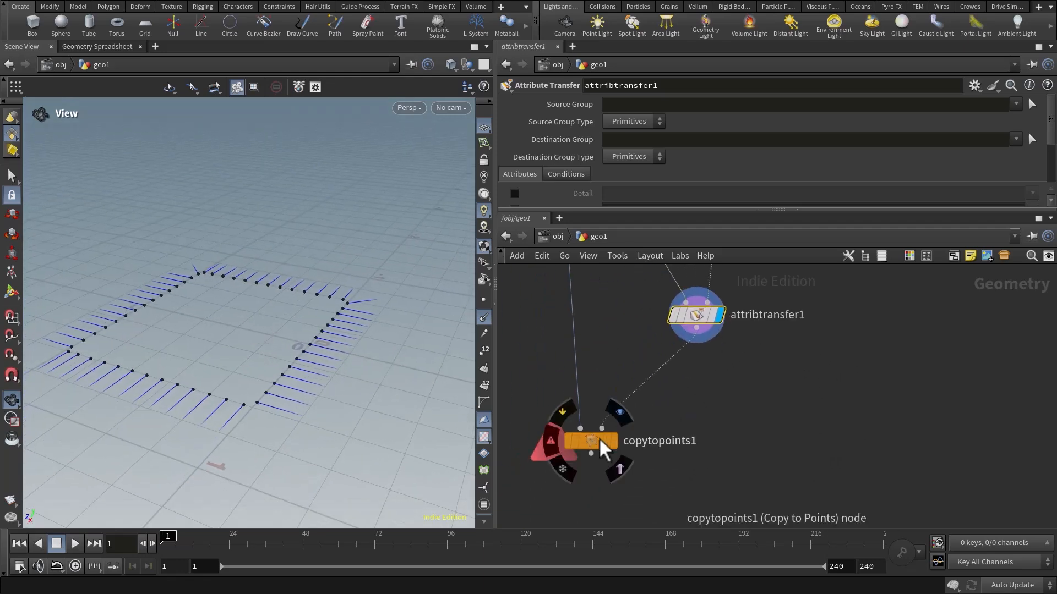
click(602, 440)
click(615, 440)
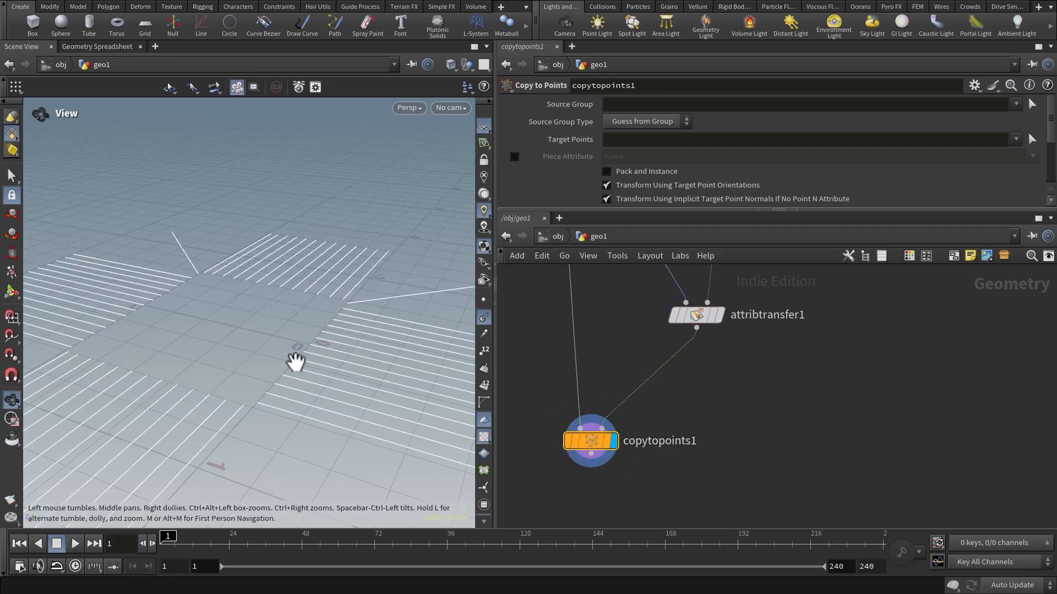
drag(212, 337, 180, 295)
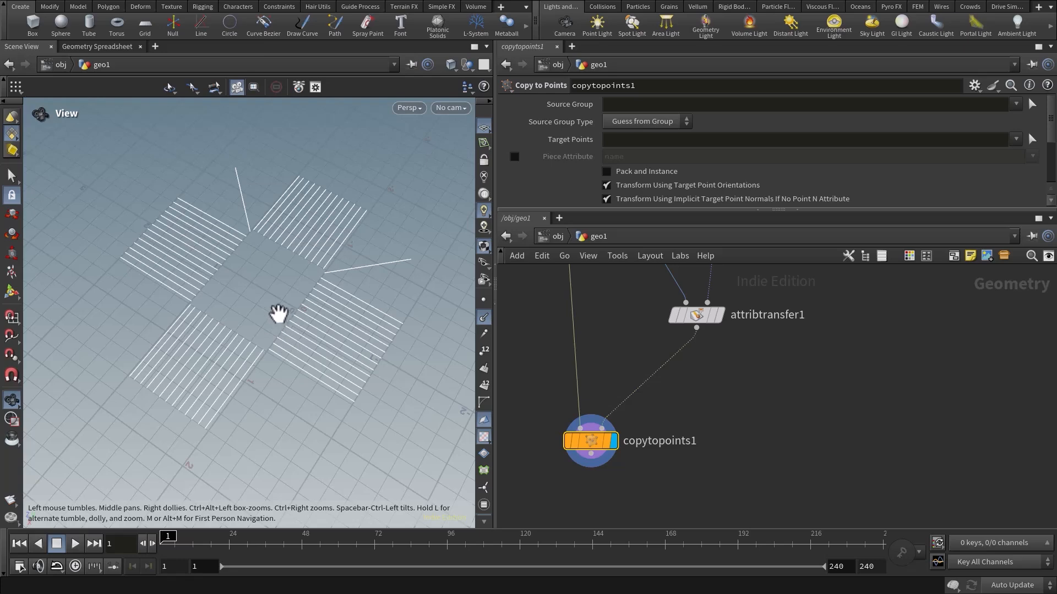
right_drag(279, 314, 276, 255)
drag(276, 255, 302, 372)
middle_drag(302, 373, 307, 468)
middle_drag(730, 392, 791, 397)
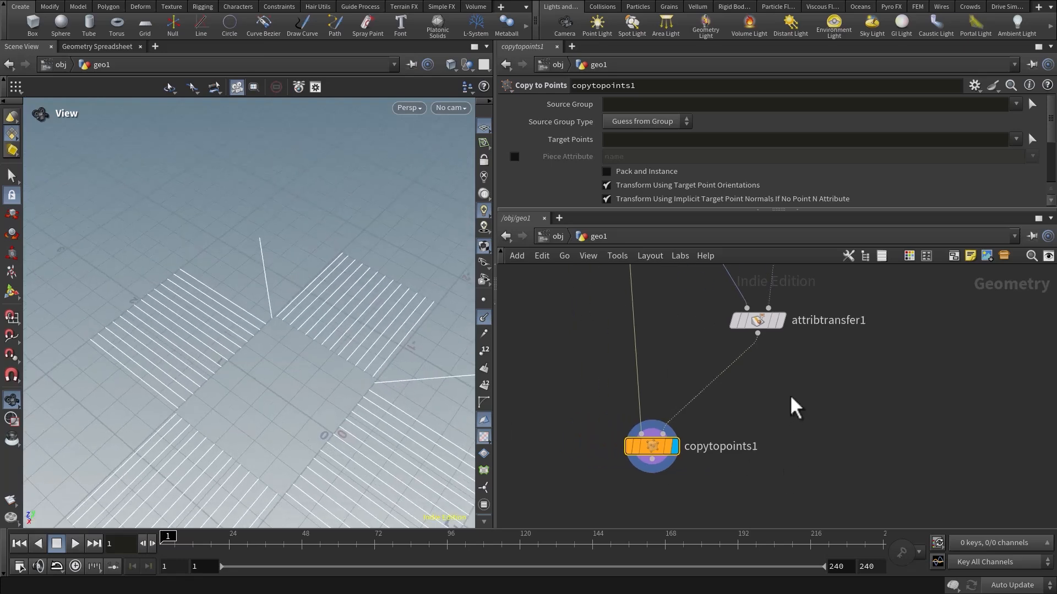
scroll(791, 408, down, 3)
middle_drag(613, 348, 604, 404)
drag(323, 401, 366, 323)
right_drag(366, 323, 288, 335)
middle_drag(287, 335, 287, 359)
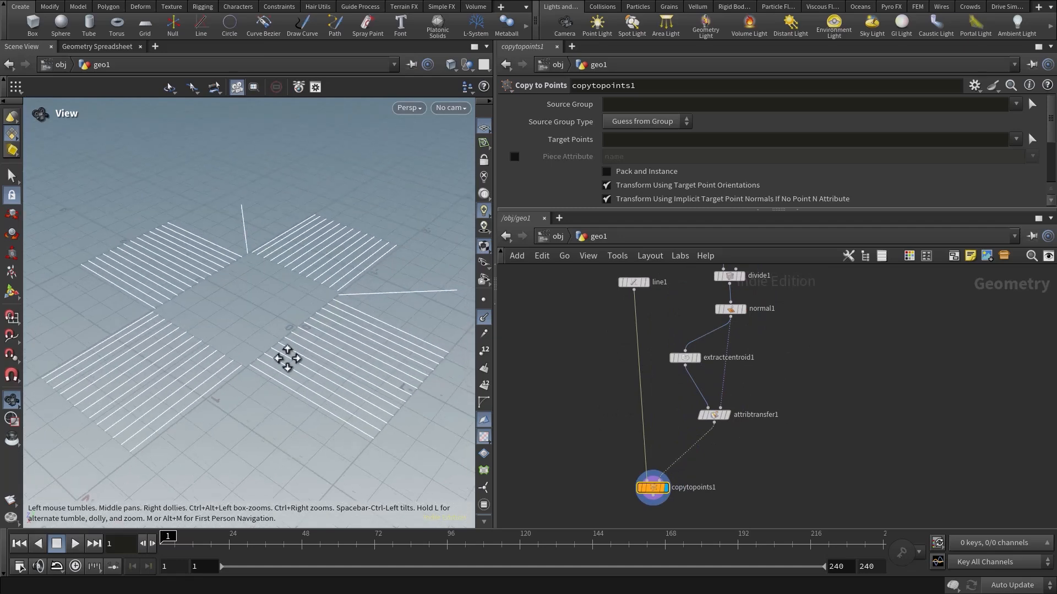
right_drag(288, 358, 325, 346)
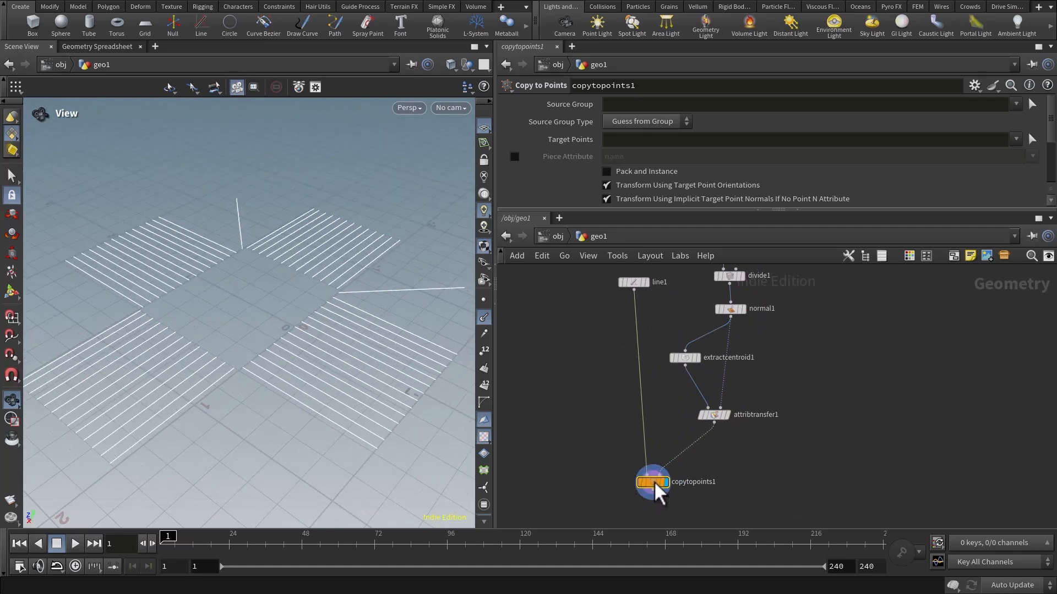
Display the Attribute Transfer node and tidy the placement of the Attribute Transfer and Copy to Points nodes.
scroll(713, 449, up, 3)
middle_drag(709, 438, 682, 364)
click(706, 323)
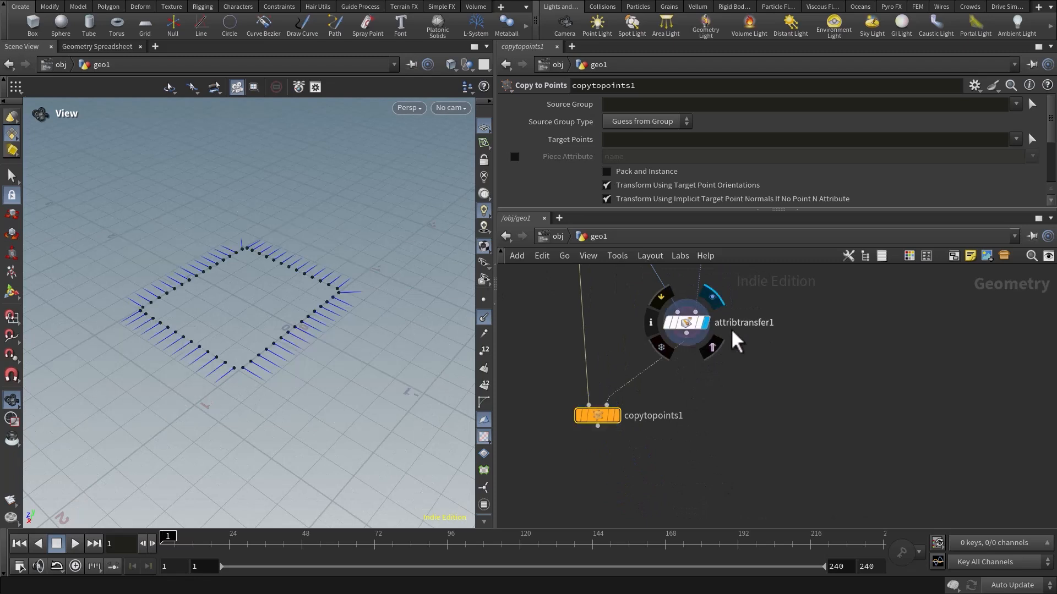
scroll(769, 333, down, 4)
middle_drag(767, 355, 744, 392)
drag(691, 362, 674, 363)
scroll(699, 371, down, 2)
middle_drag(706, 376, 695, 387)
drag(626, 430, 638, 446)
Set the Length of the line1 node to 0.2.
middle_drag(623, 274, 620, 346)
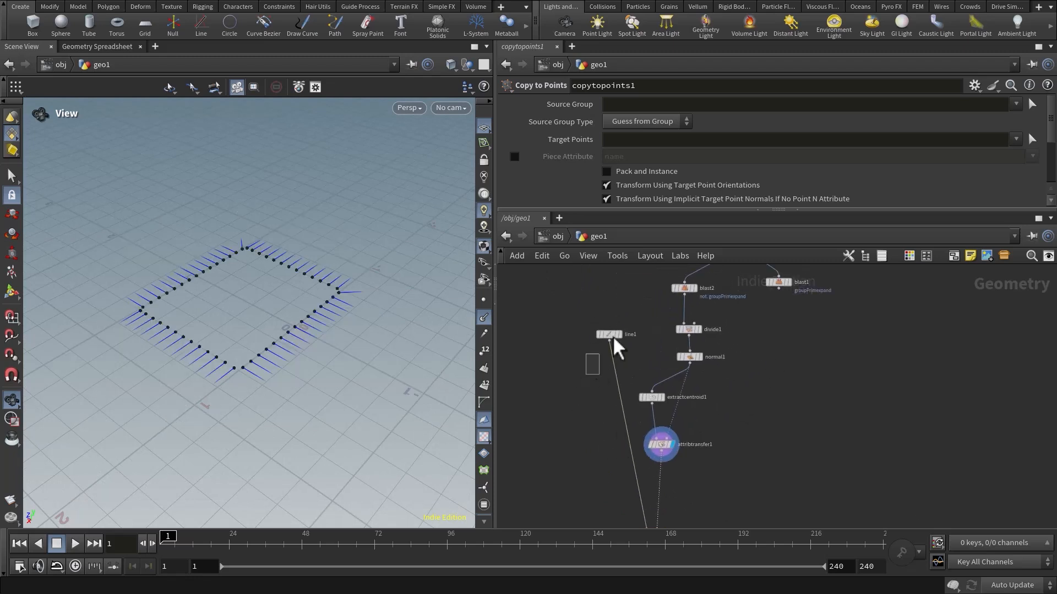
click(610, 335)
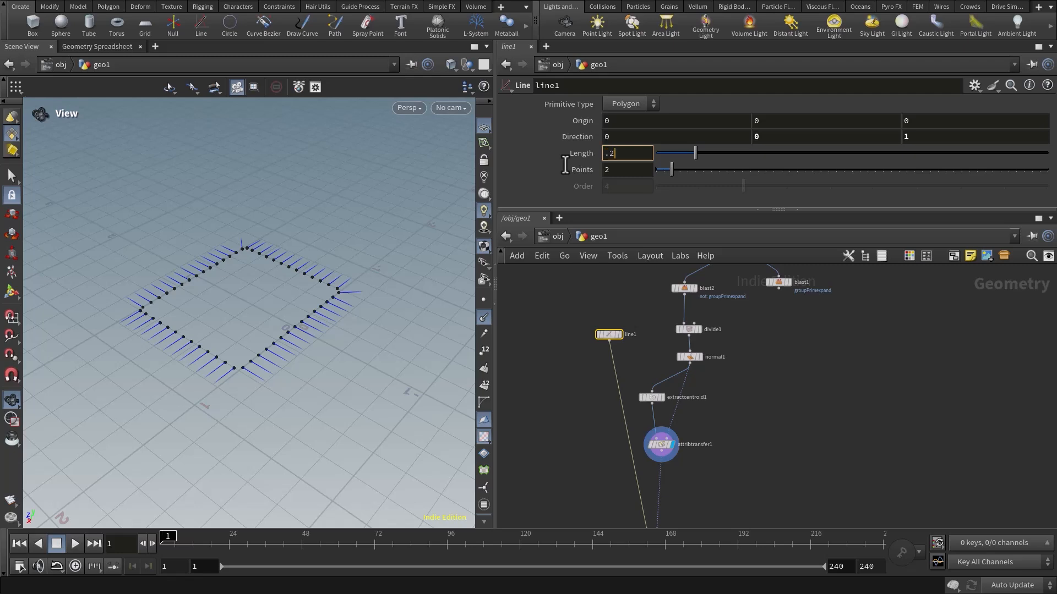
middle_drag(795, 449, 747, 421)
Display the Normal node and add a Merge node beside the Copy to Points node.
click(671, 316)
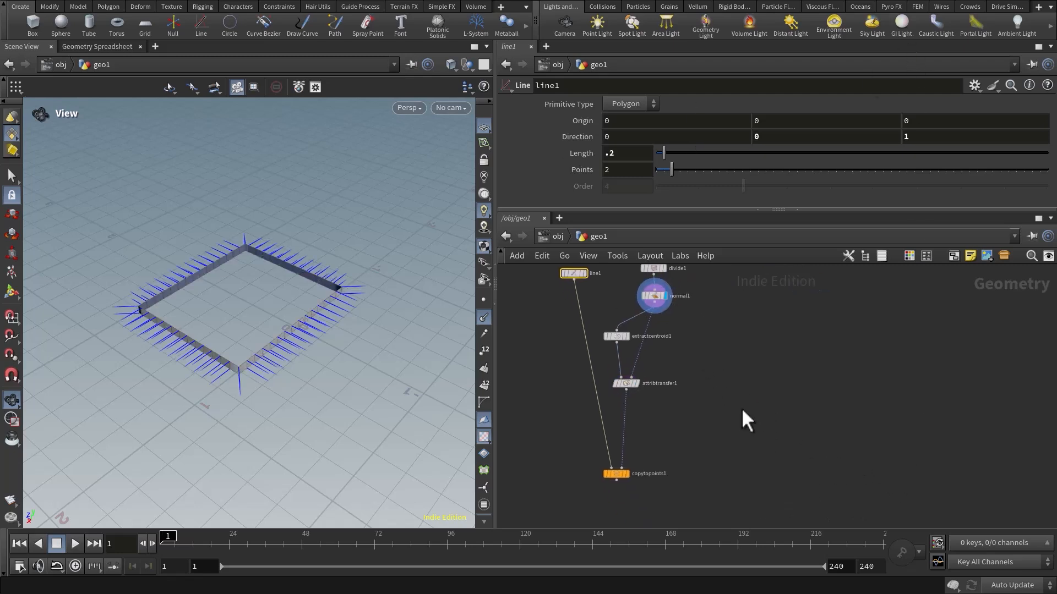
key(Tab)
text(merge)
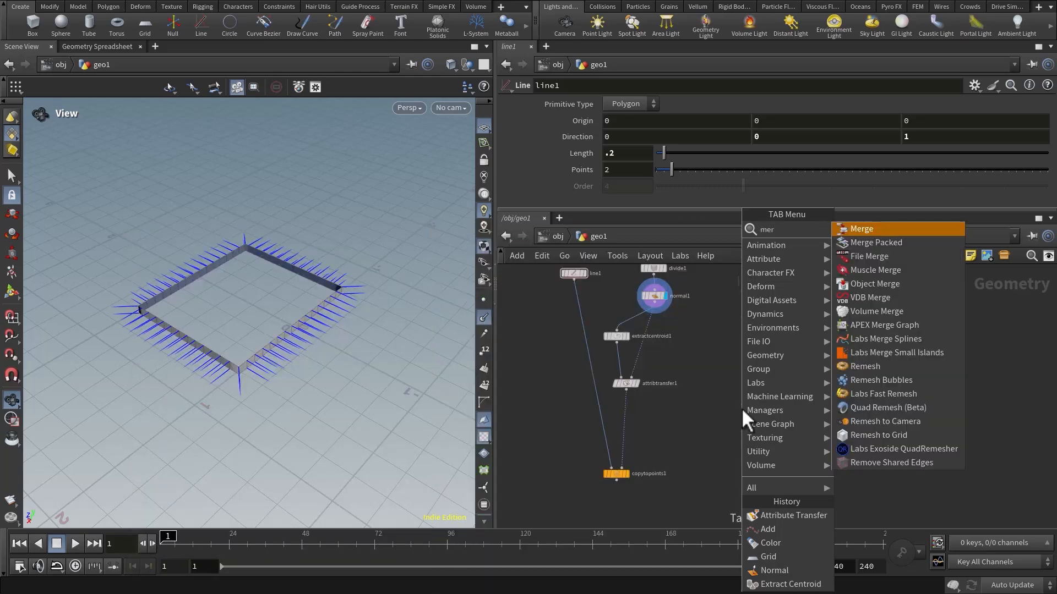
key(Return)
click(714, 477)
middle_drag(661, 479, 638, 443)
Wire the Copy to Points and Normal nodes into the Merge node and display the merged result.
click(594, 440)
drag(594, 441, 687, 433)
drag(633, 274, 686, 438)
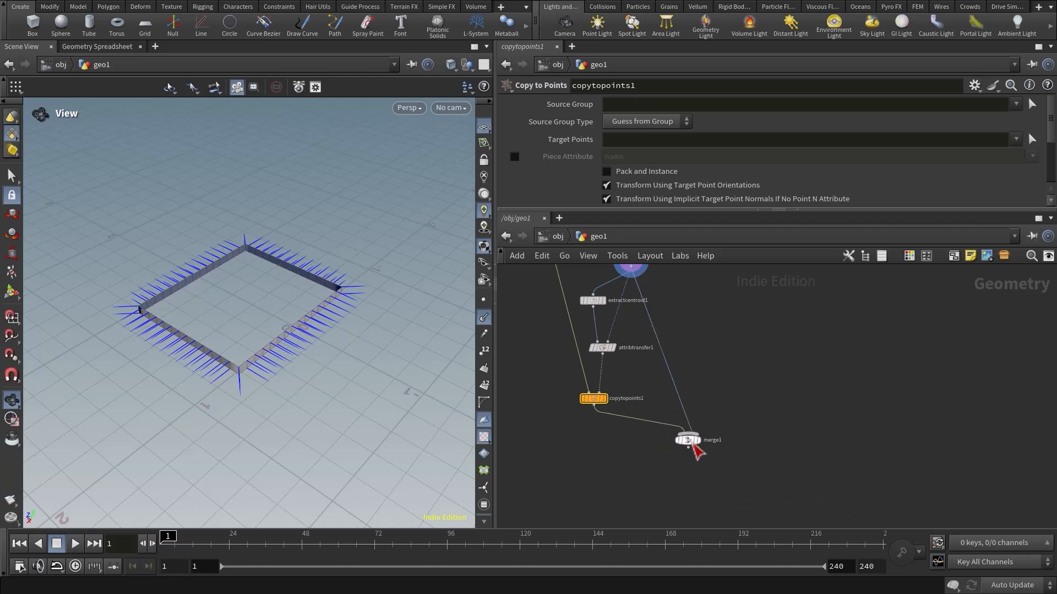
click(700, 428)
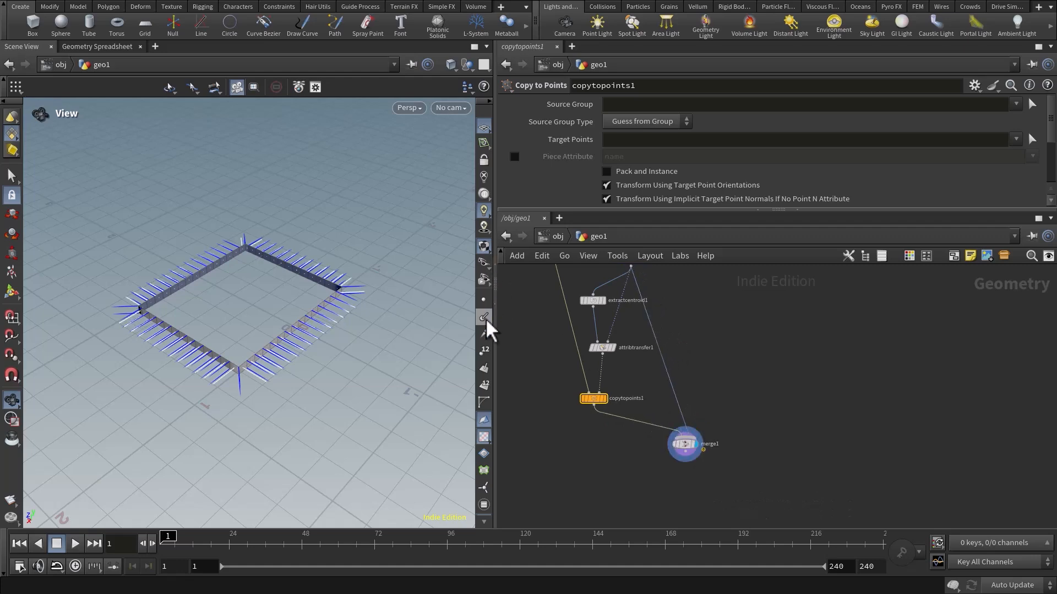
Turn off the point normals display and inspect the short lines merged with the box faces.
click(488, 321)
drag(319, 331, 338, 348)
middle_drag(739, 350, 726, 371)
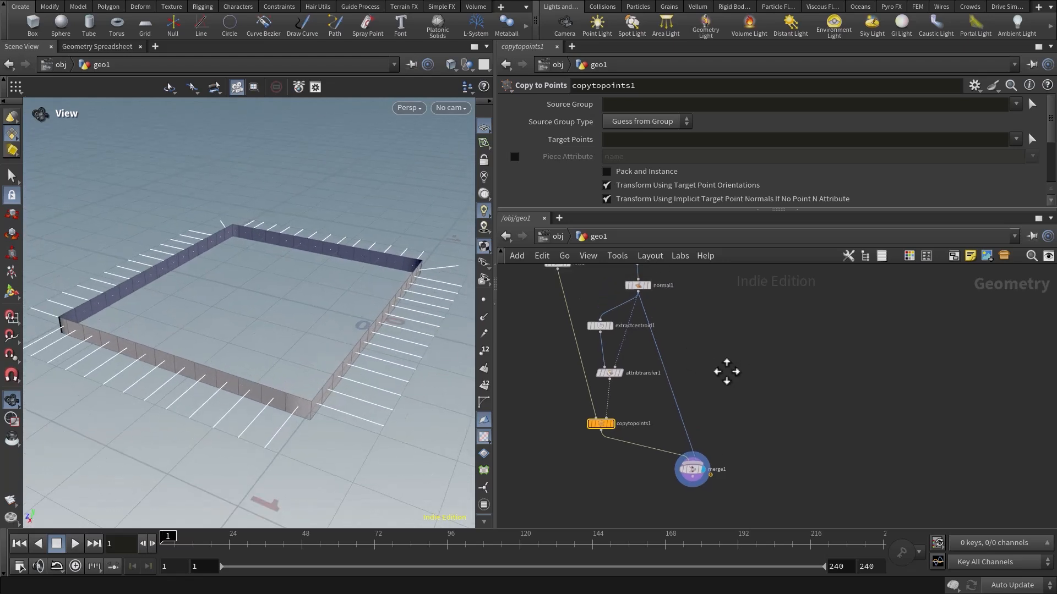
Leave the geo1 network and go up to the object level.
click(558, 236)
scroll(613, 396, up, 3)
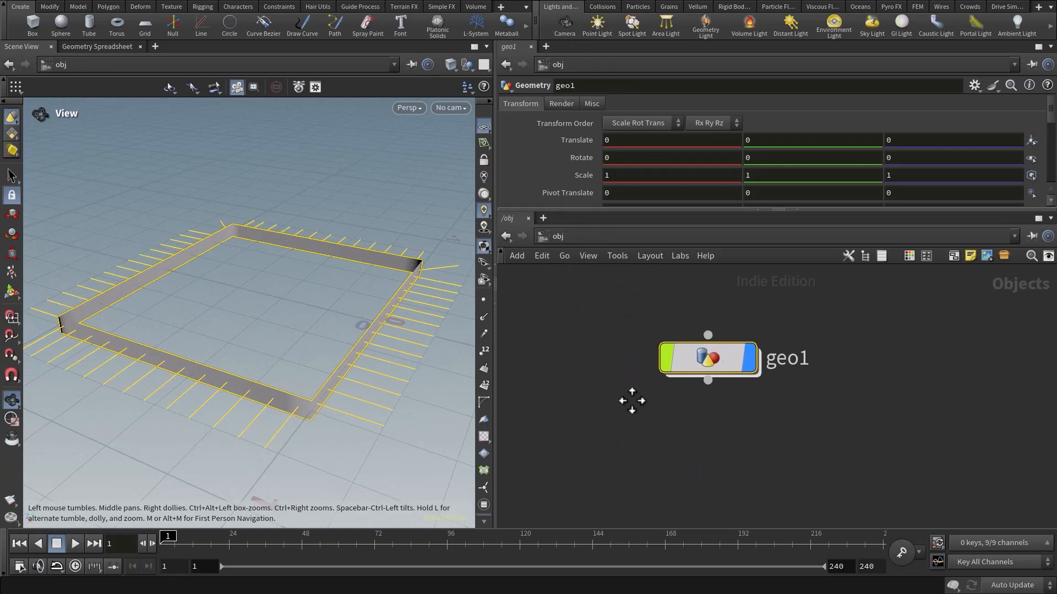
middle_drag(632, 400, 620, 414)
drag(685, 414, 804, 442)
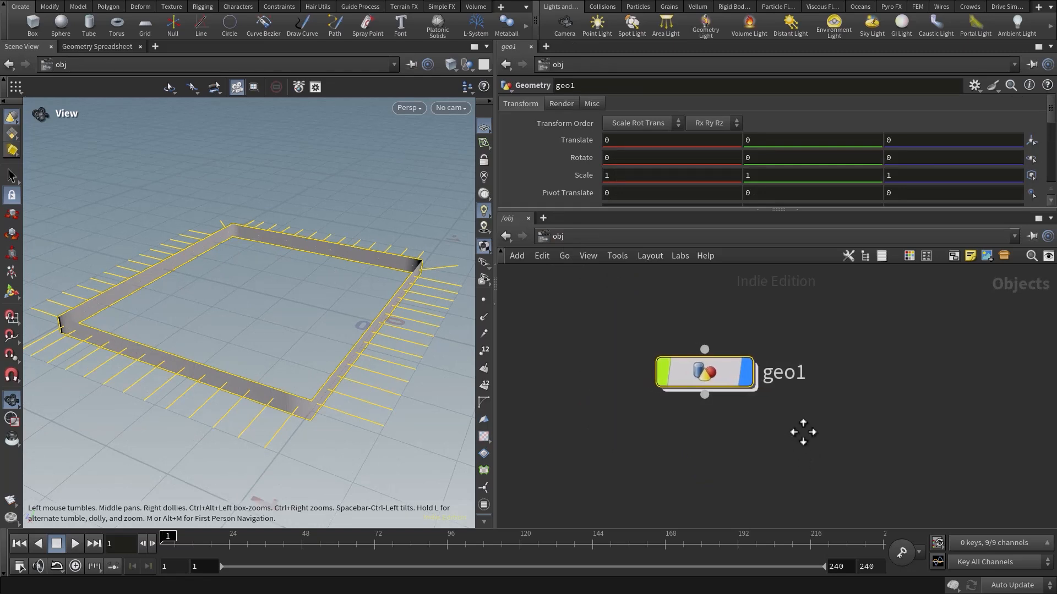